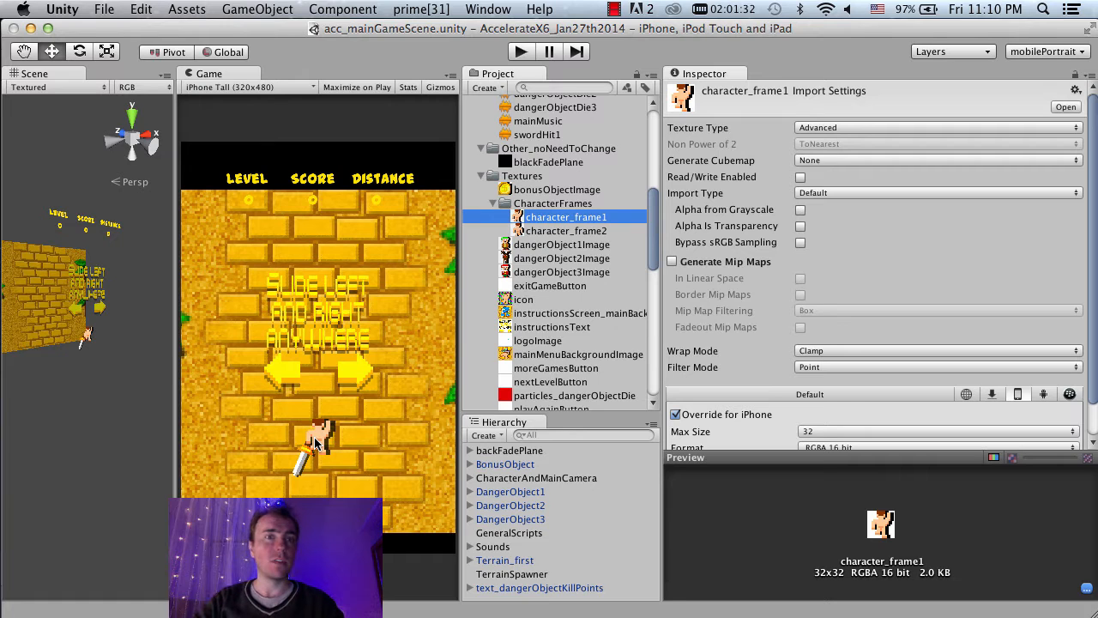
Step: View the Scene from the back and frame the sword-carrying character together with the instruction text
left_click(155, 148)
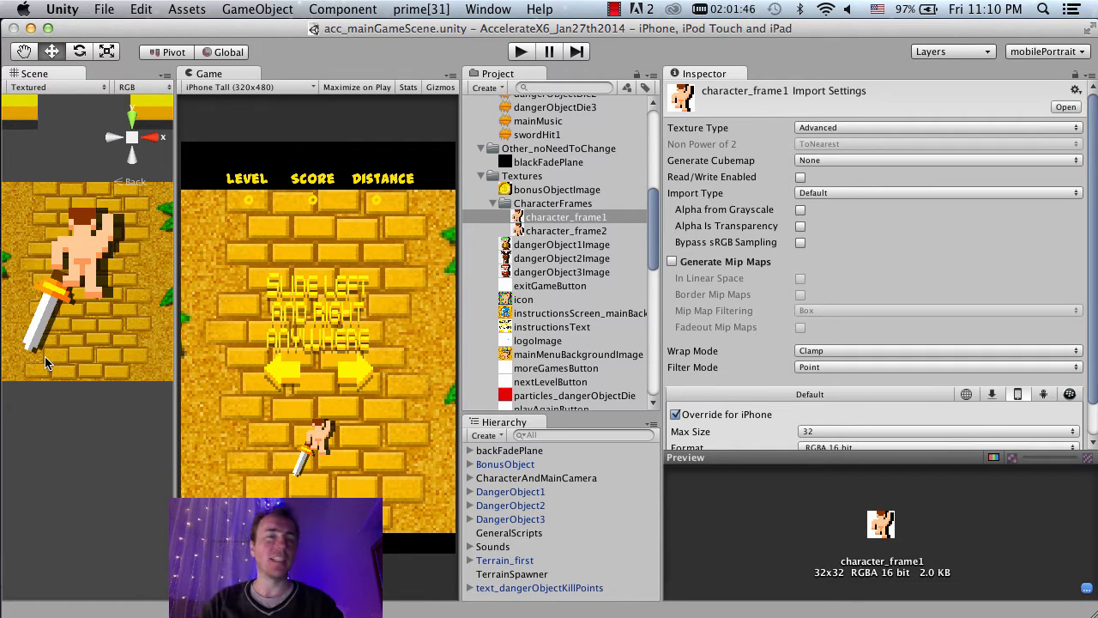
scroll(121, 234, "down", 2)
scroll(121, 234, "down", 3)
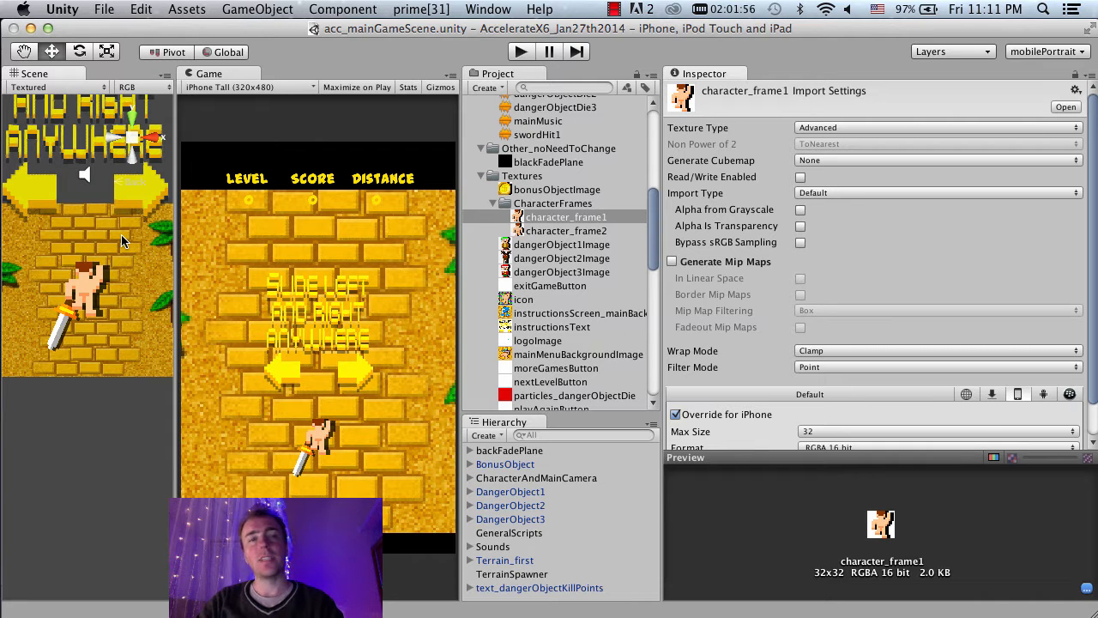
scroll(121, 234, "down", 4)
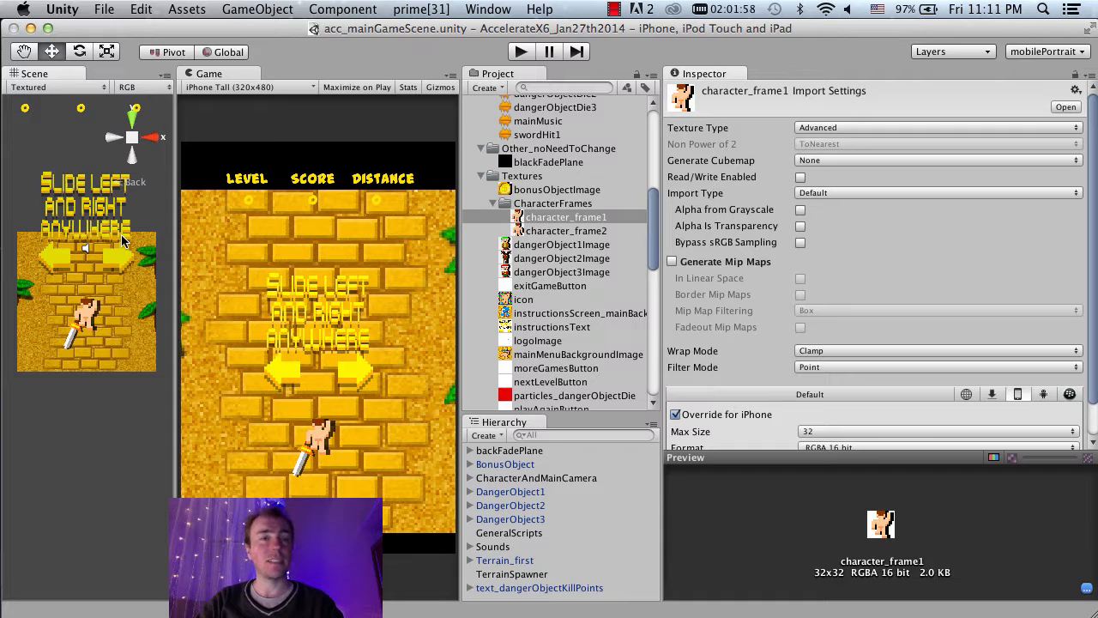
scroll(121, 234, "up", 1)
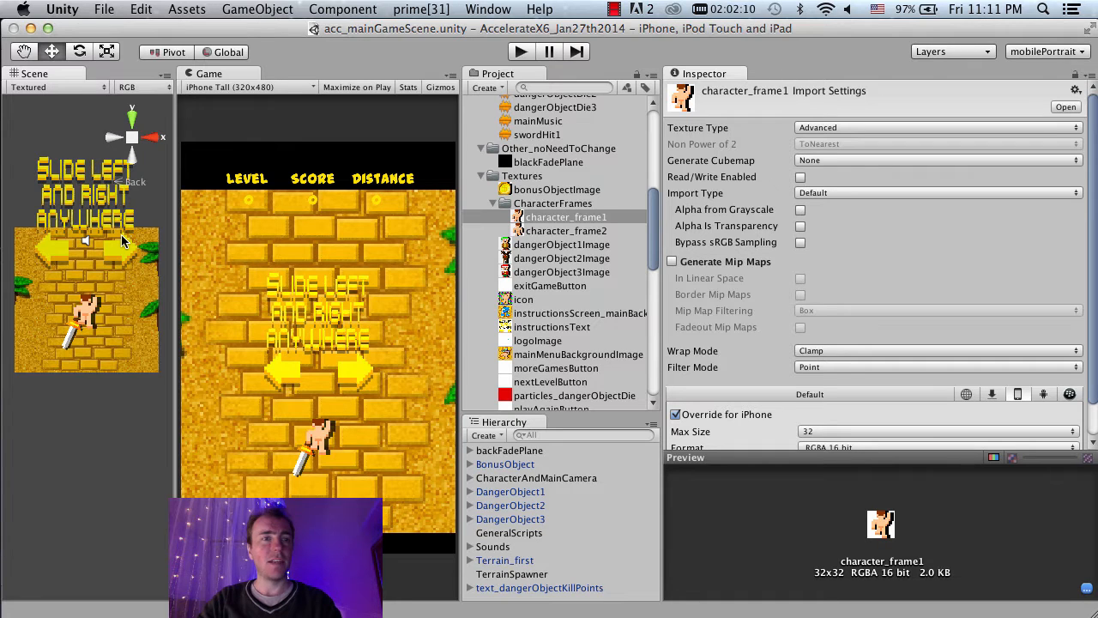
scroll(121, 234, "down", 1)
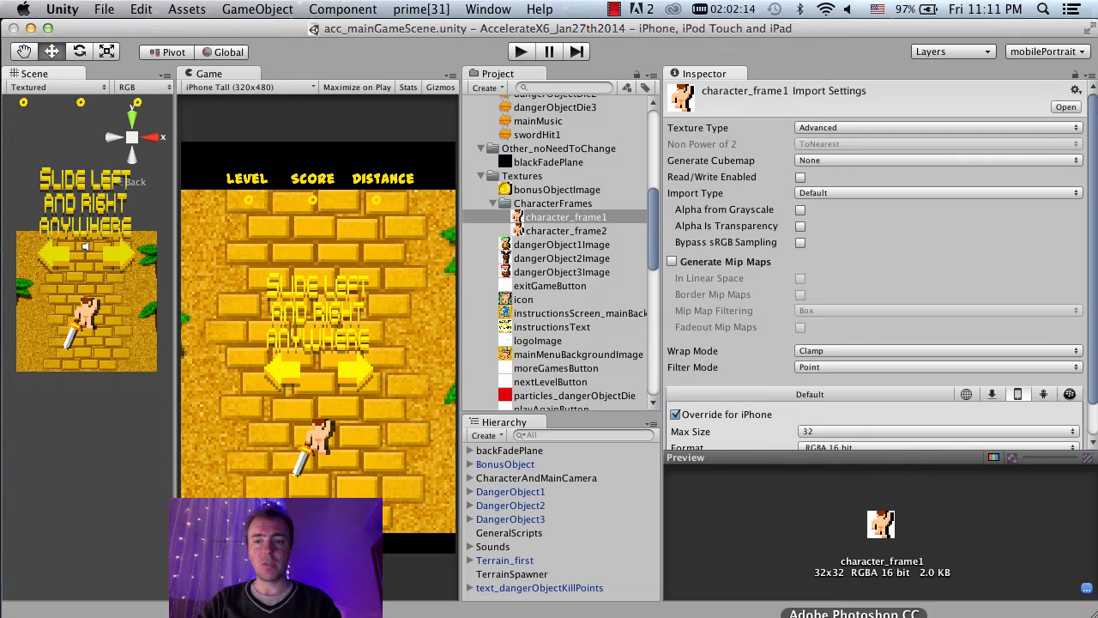
Step: Switch to Photoshop and create a new document 32 pixels wide and 32 pixels high
left_click(828, 611)
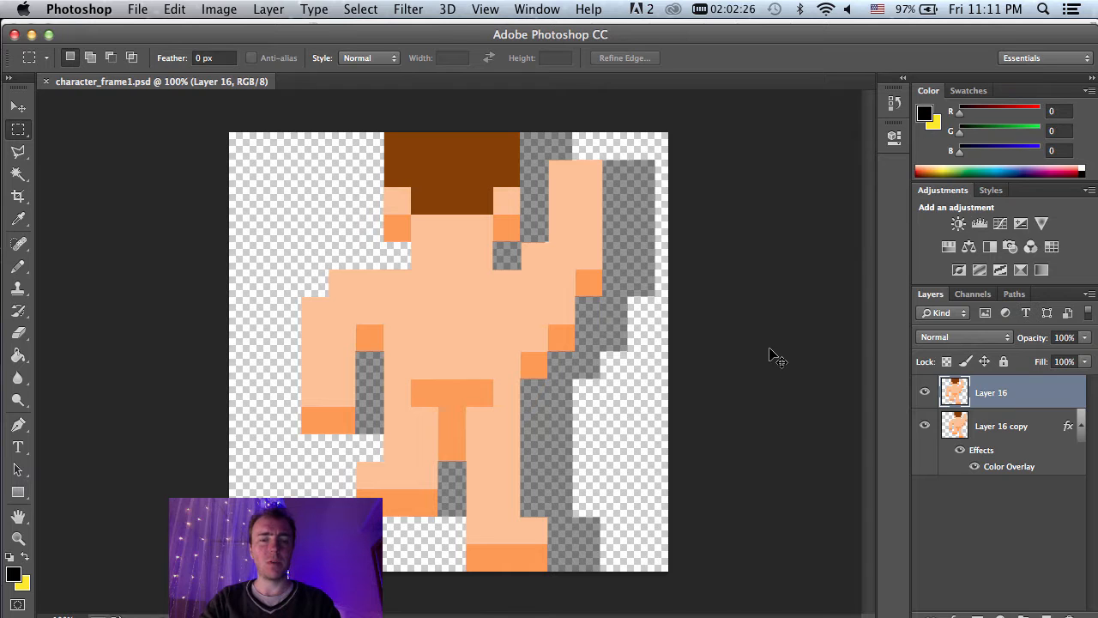
key("super+n")
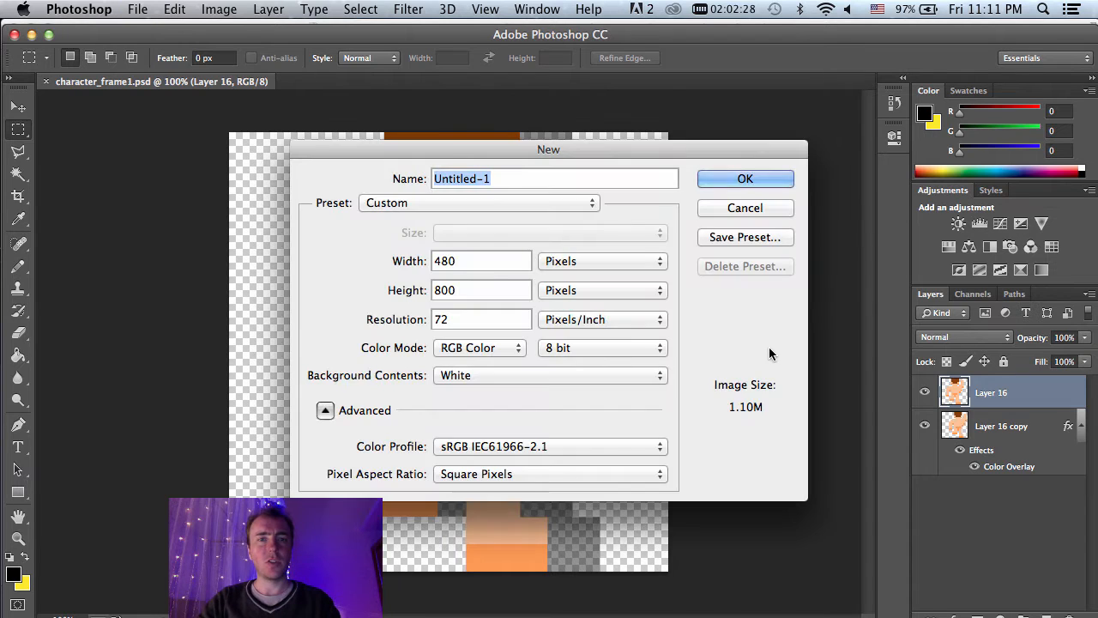
double_click(473, 260)
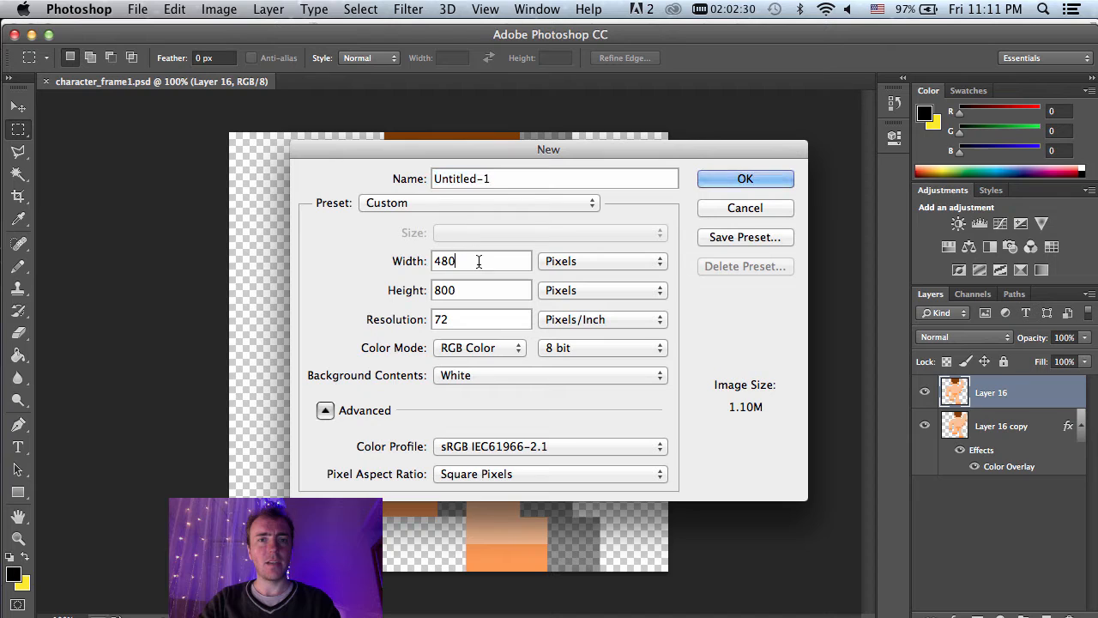
type("32")
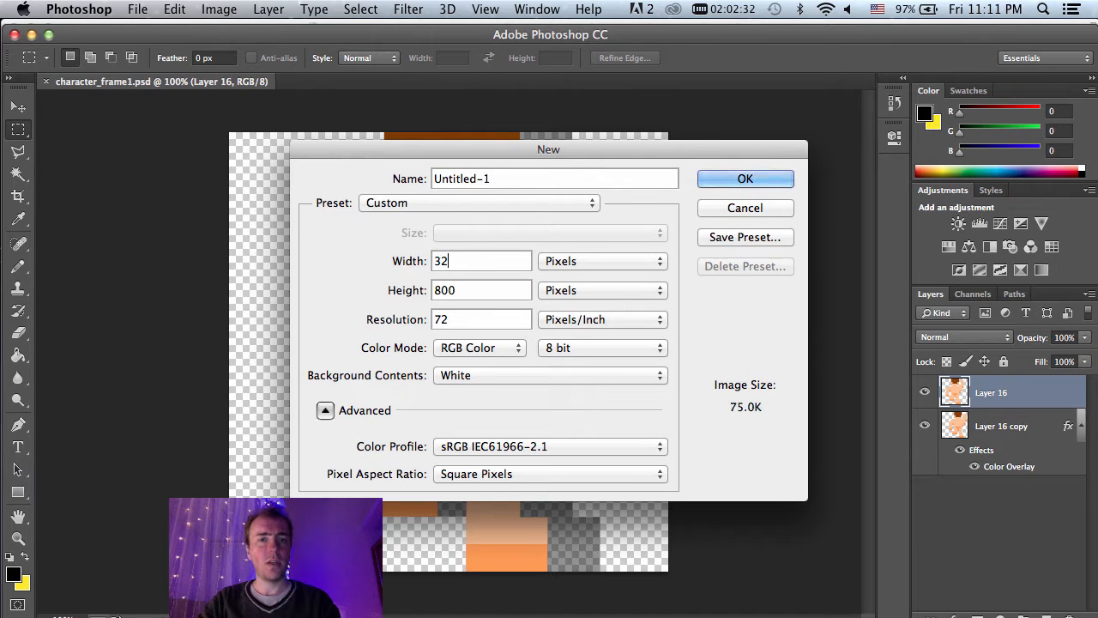
double_click(456, 290)
type("32")
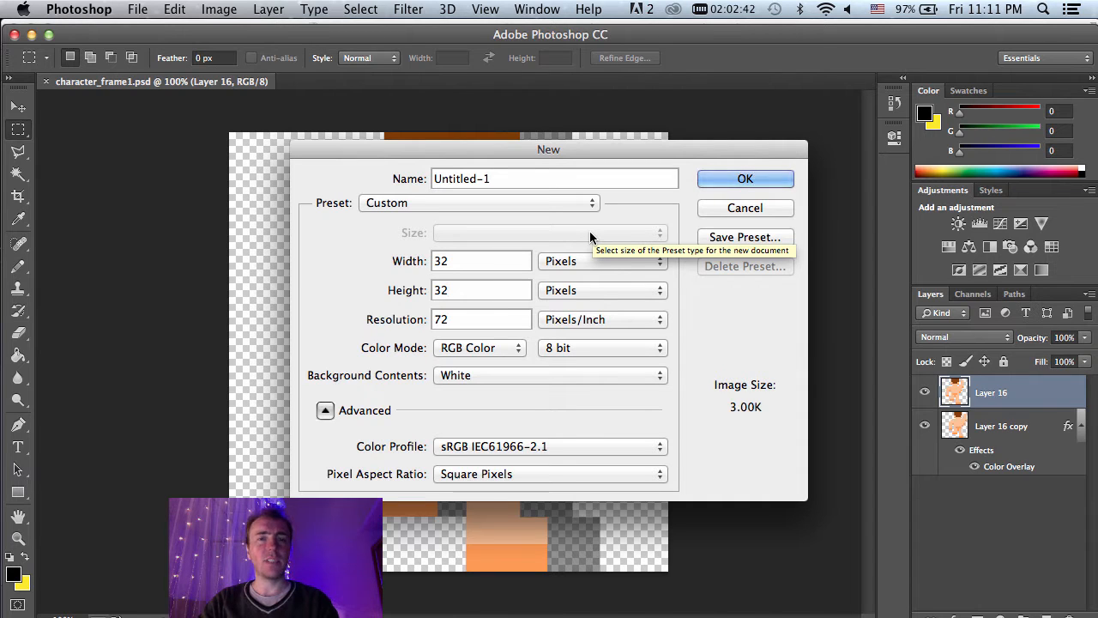
left_click(731, 184)
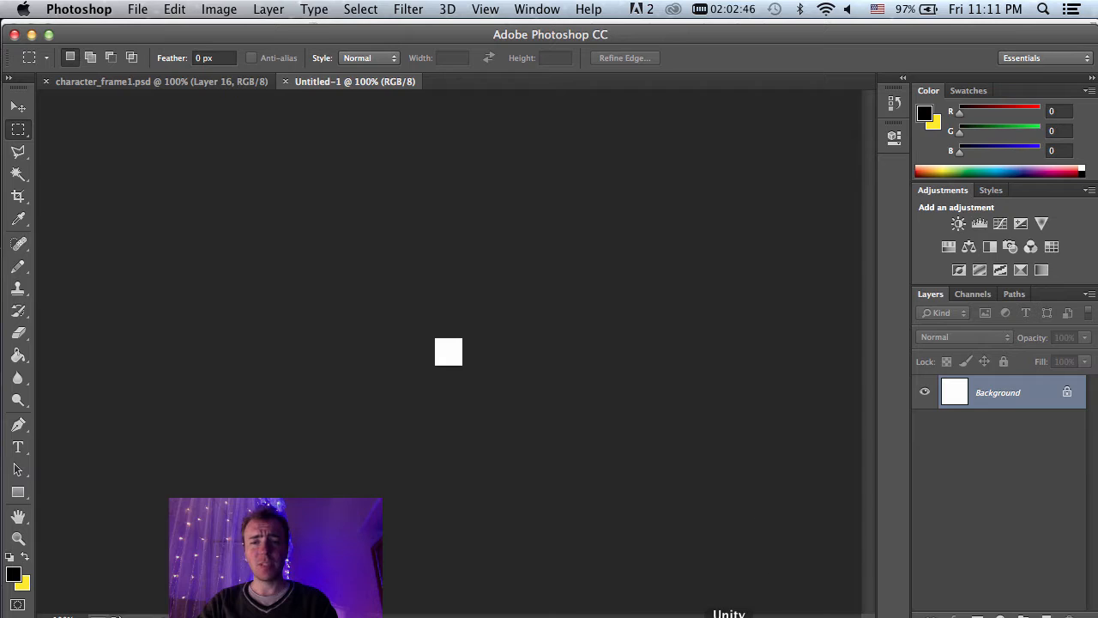
left_click(730, 611)
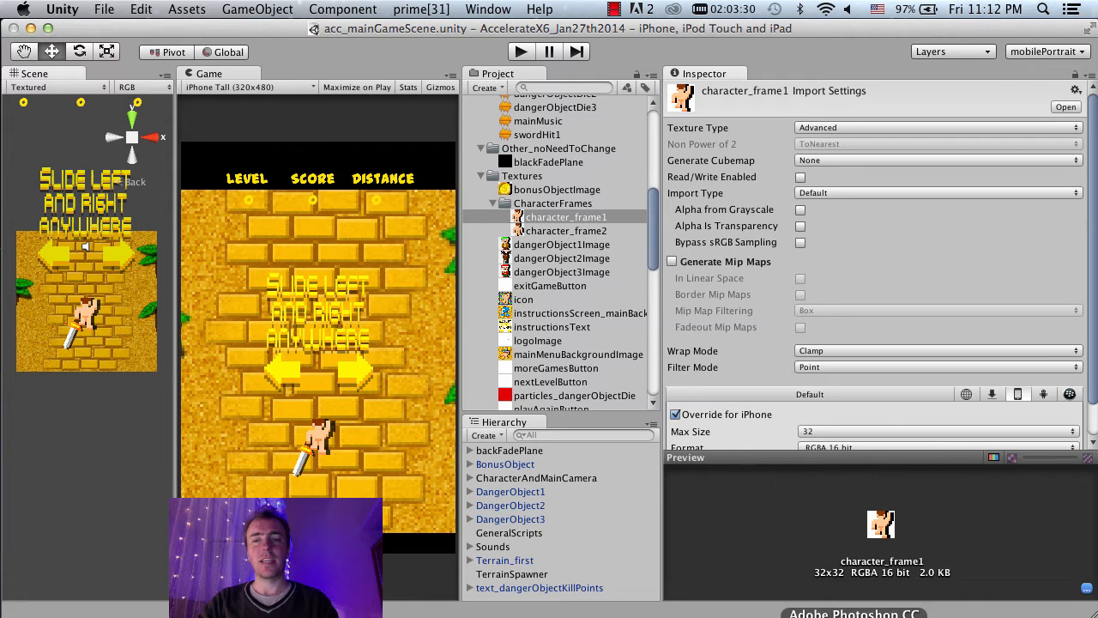
left_click(854, 614)
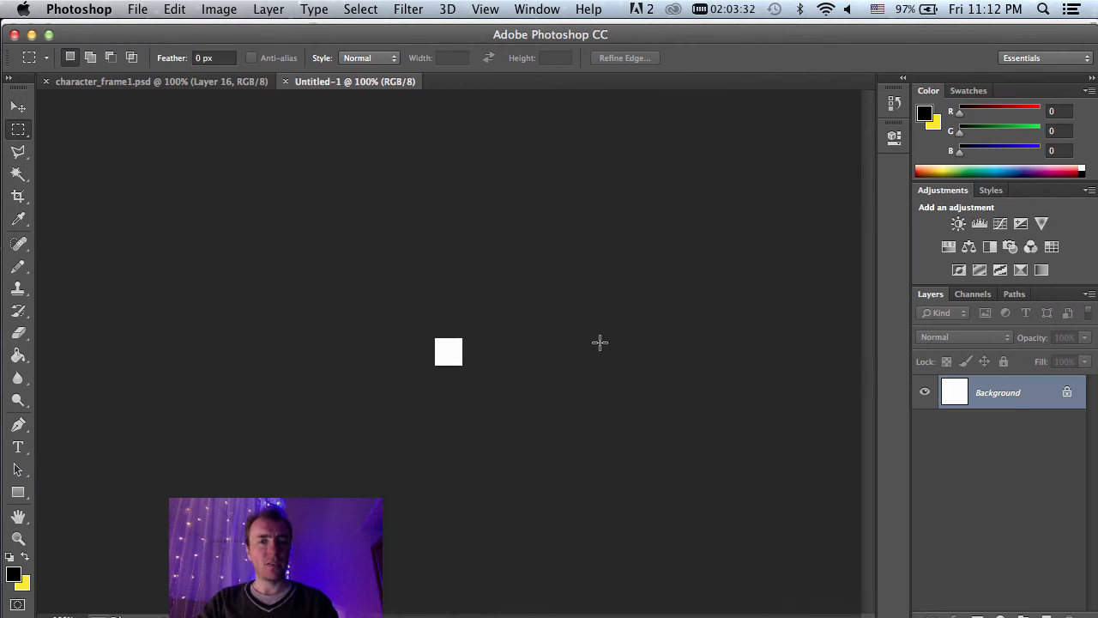
Step: Convert the locked Background of the new document into a regular layer named Layer 0
scroll(599, 343, "up", 12)
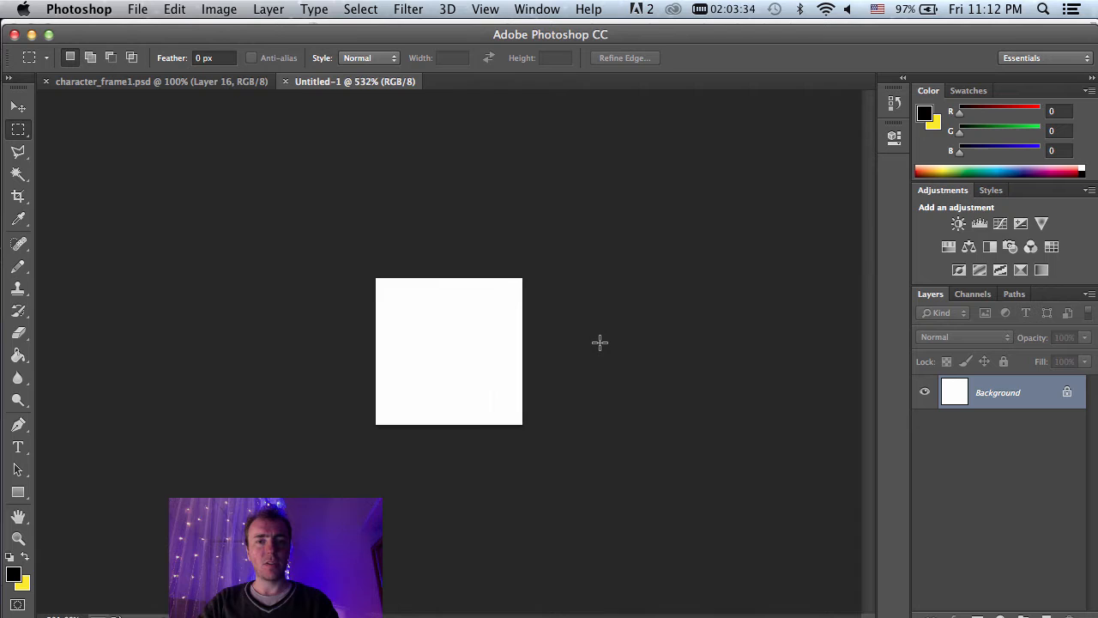
scroll(599, 342, "down", 2)
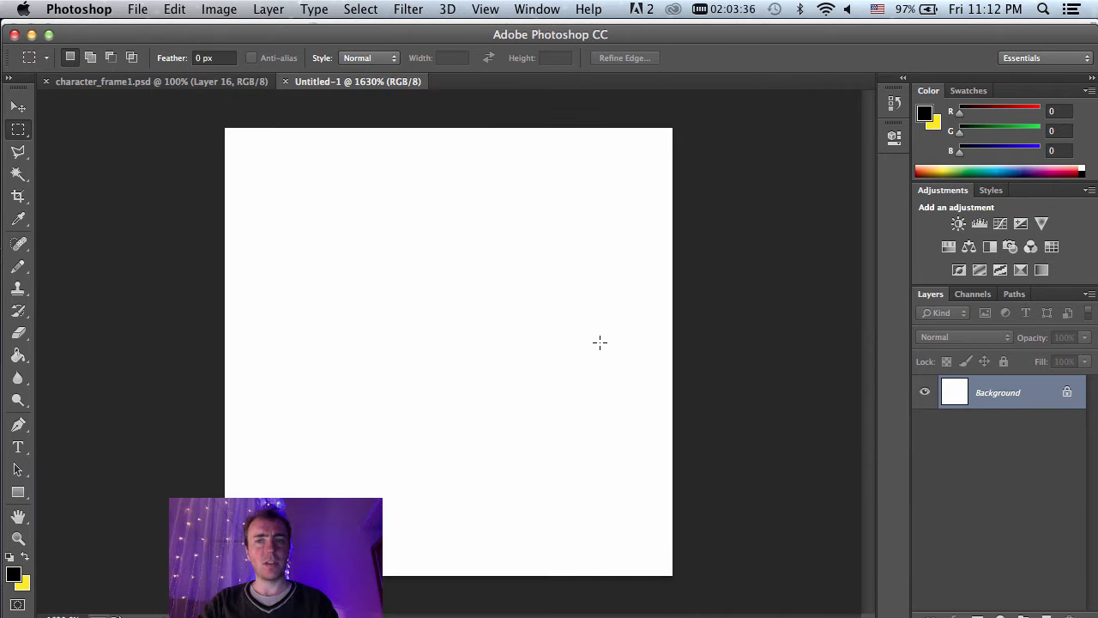
double_click(1037, 390)
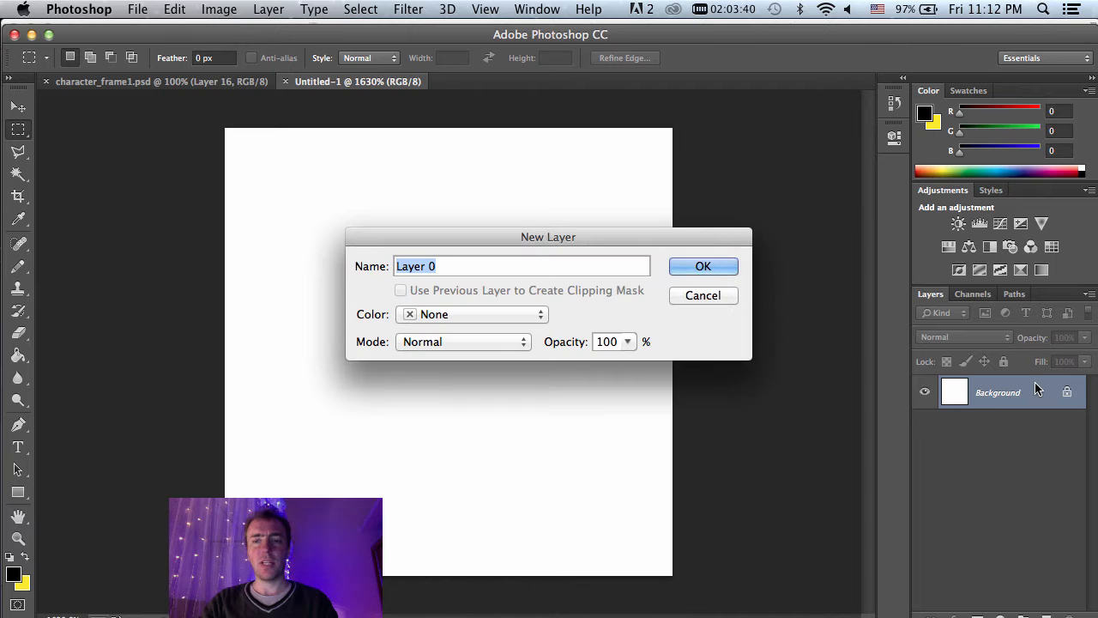
key("Return")
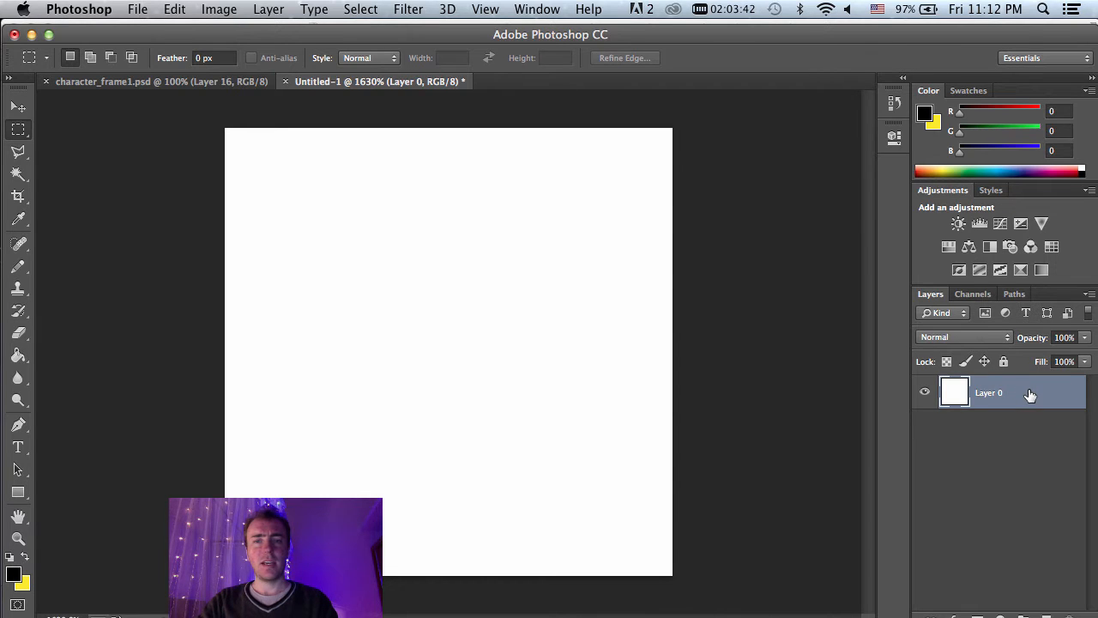
double_click(1030, 393)
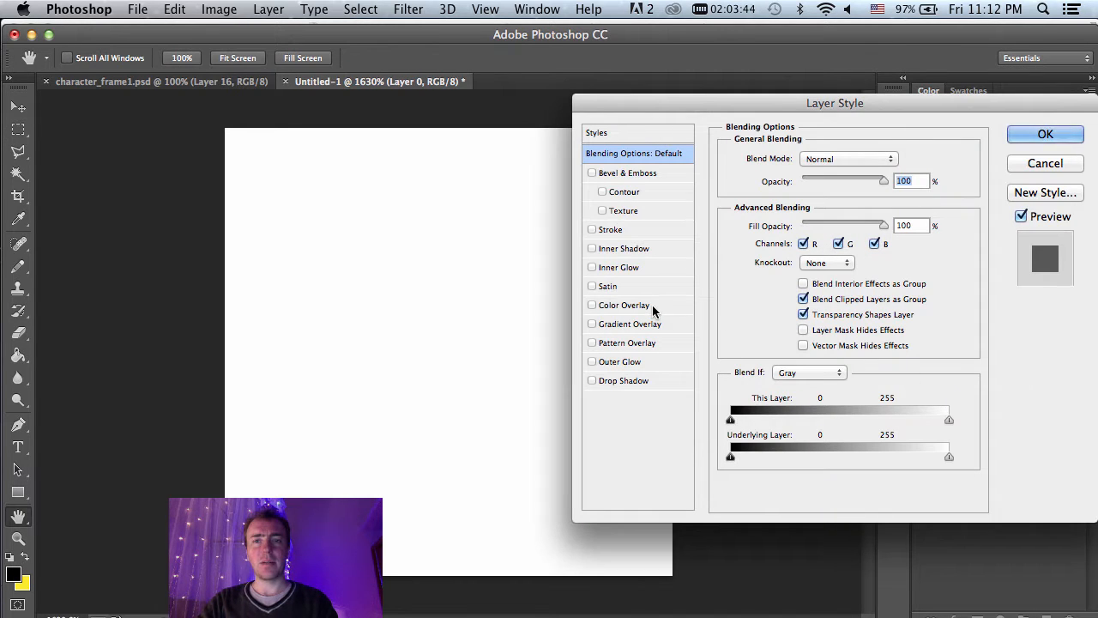
left_click(624, 306)
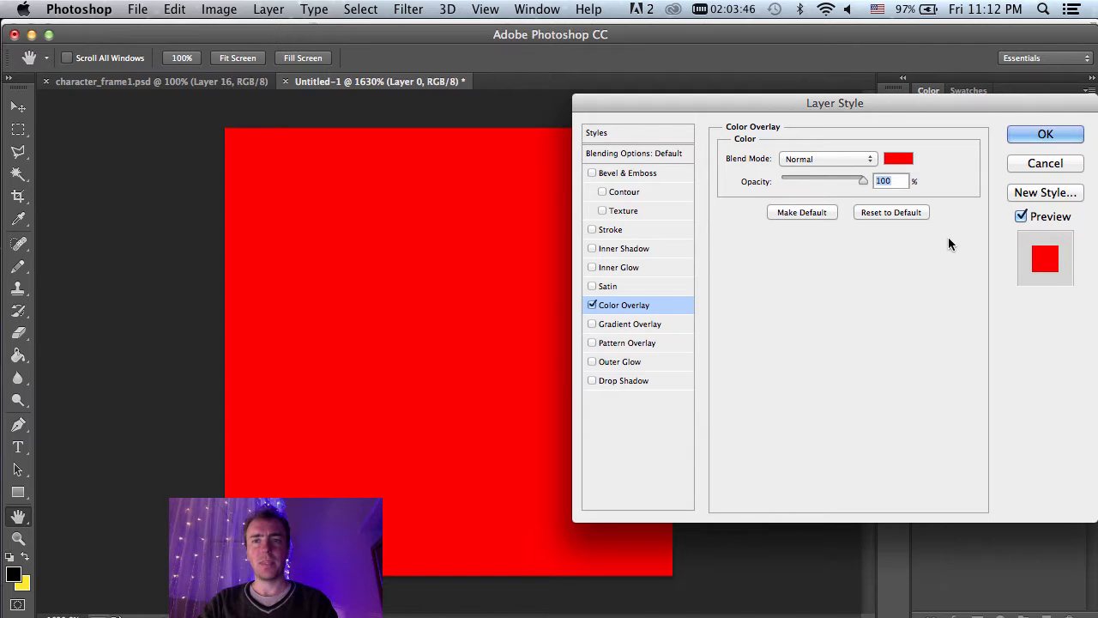
left_click(901, 159)
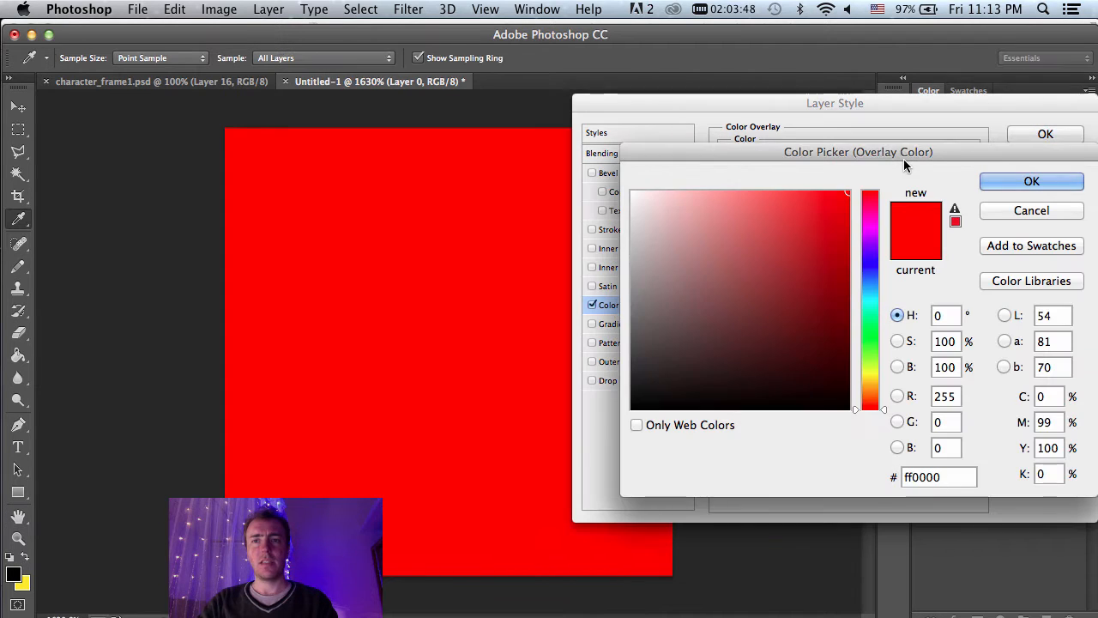
left_click_drag(793, 327, 826, 310)
left_click(841, 308)
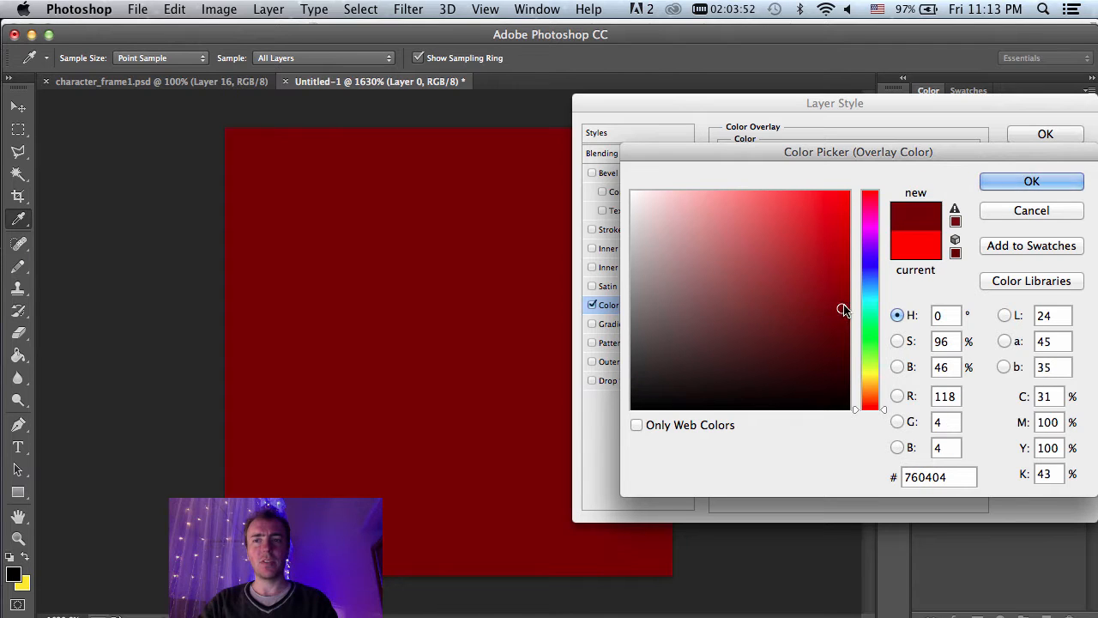
left_click(1027, 211)
left_click(1041, 162)
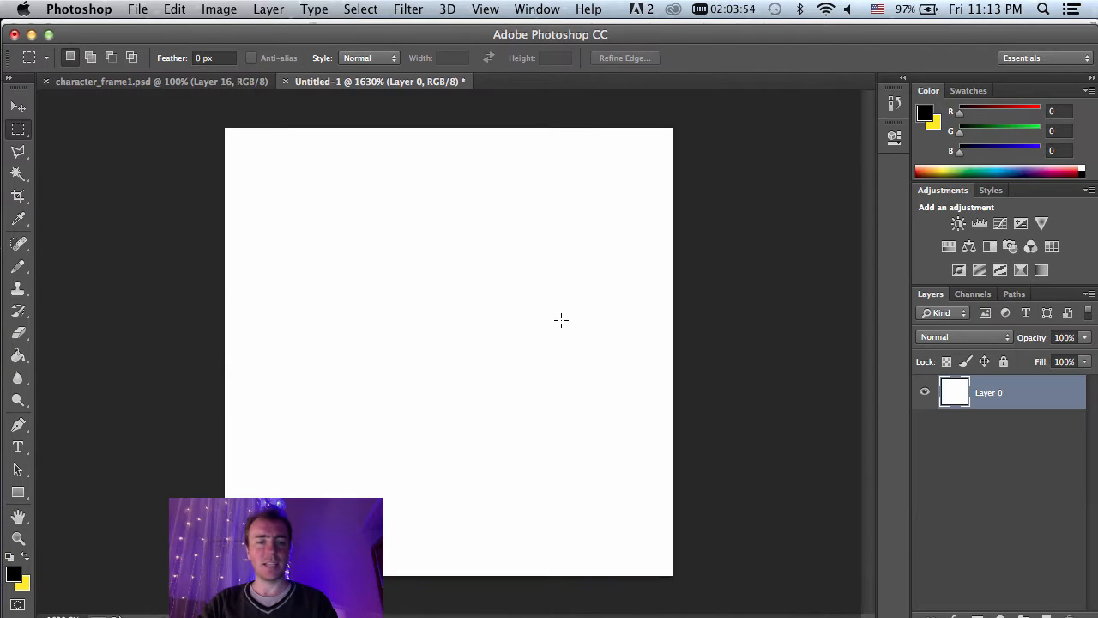
scroll(561, 320, "up", 6)
scroll(561, 320, "down", 10)
scroll(561, 320, "up", 8)
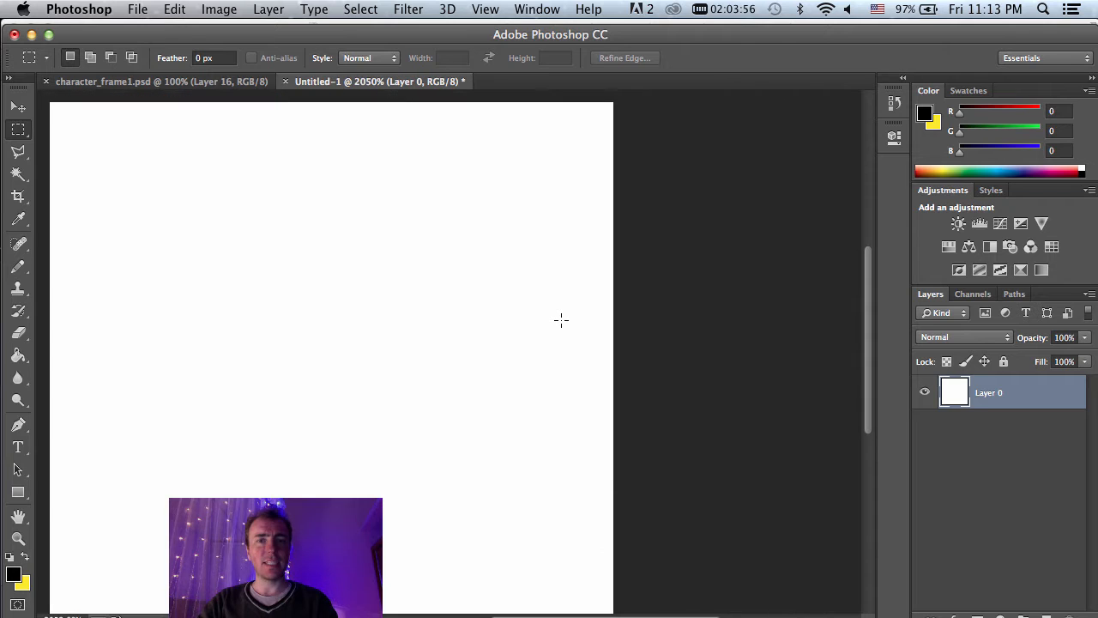
scroll(561, 320, "down", 3)
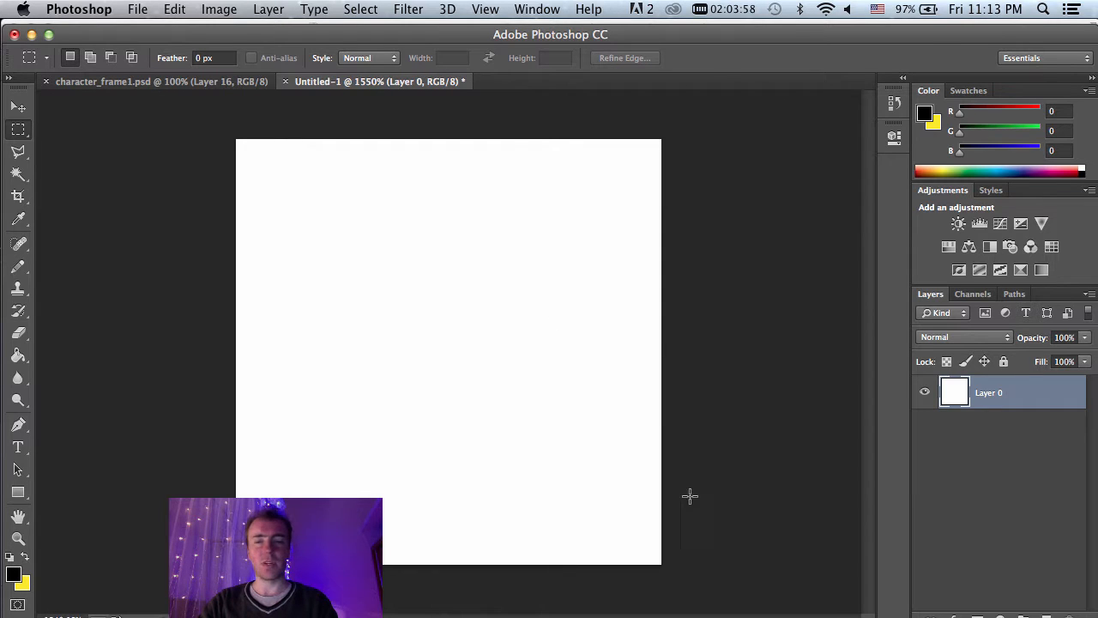
Step: Switch to Chrome and copy the black-and-silver pistol picture from irononsticker.com in the gun image results
left_click(436, 614)
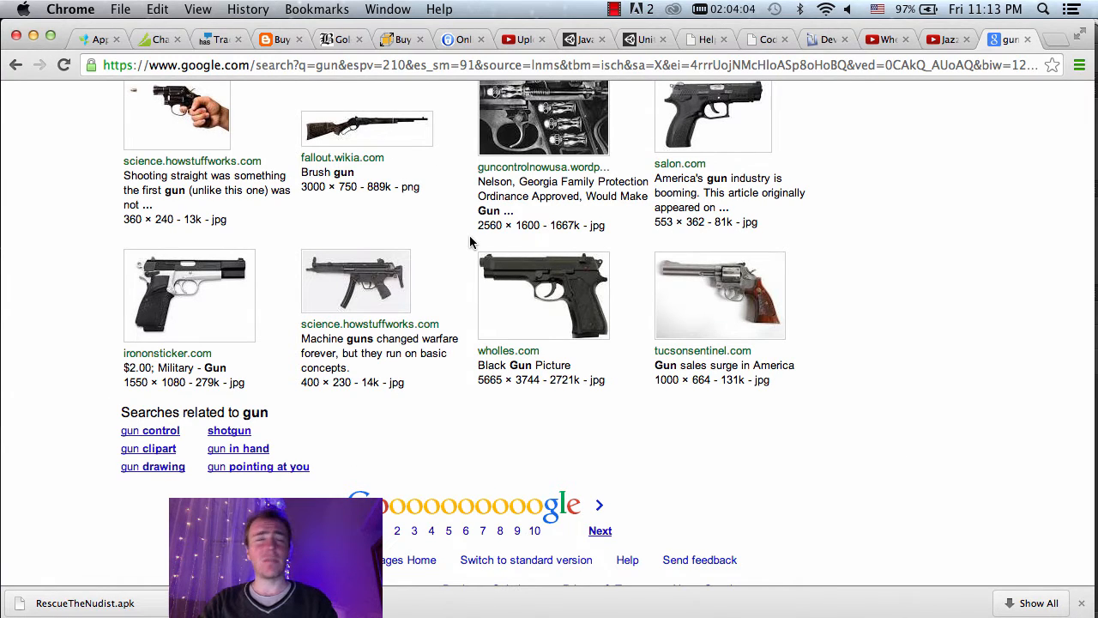
scroll(598, 319, "up", 10)
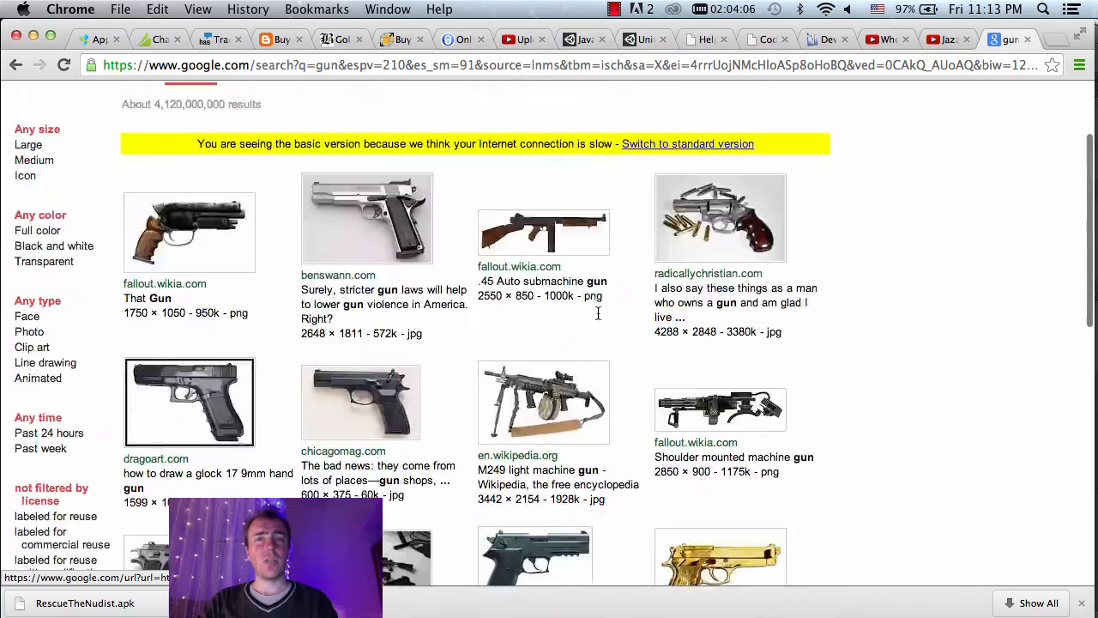
scroll(598, 319, "down", 10)
scroll(598, 319, "up", 10)
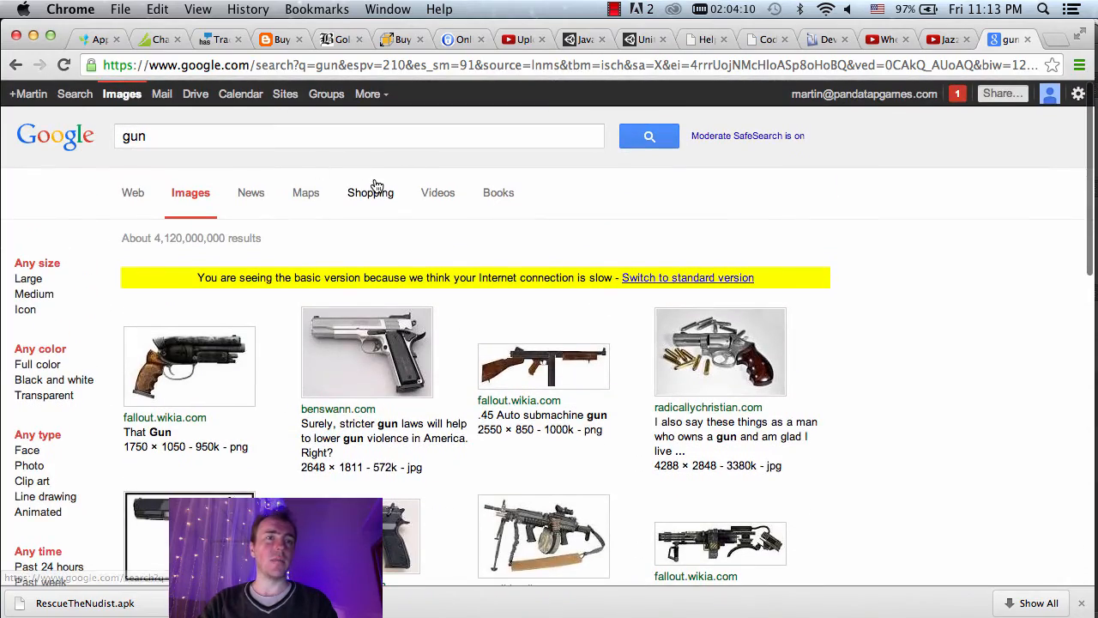
scroll(375, 184, "down", 10)
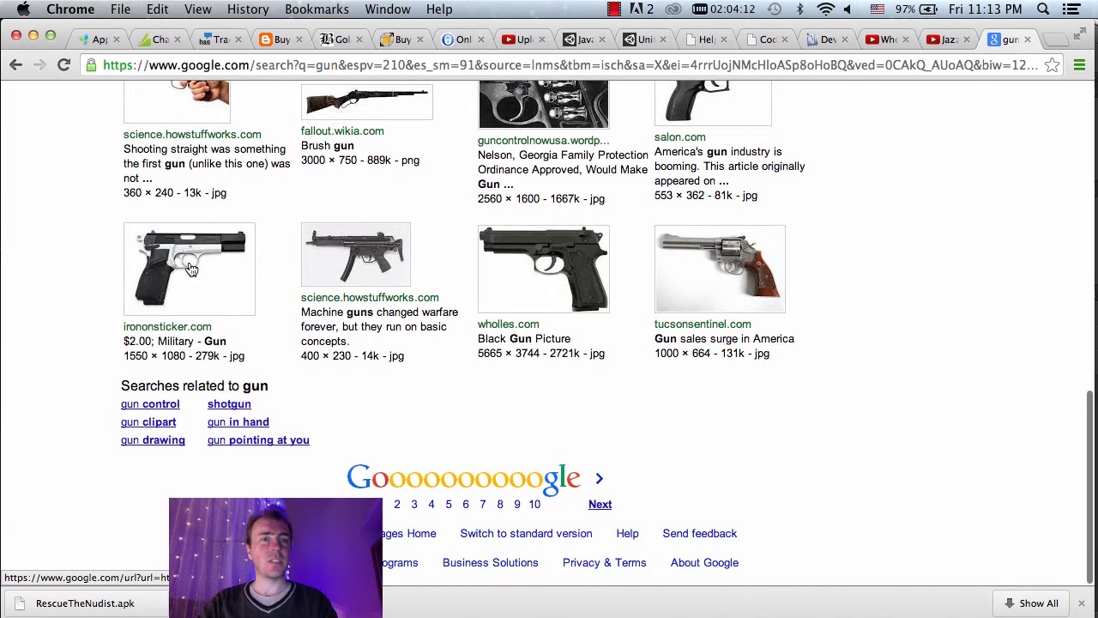
right_click(187, 248)
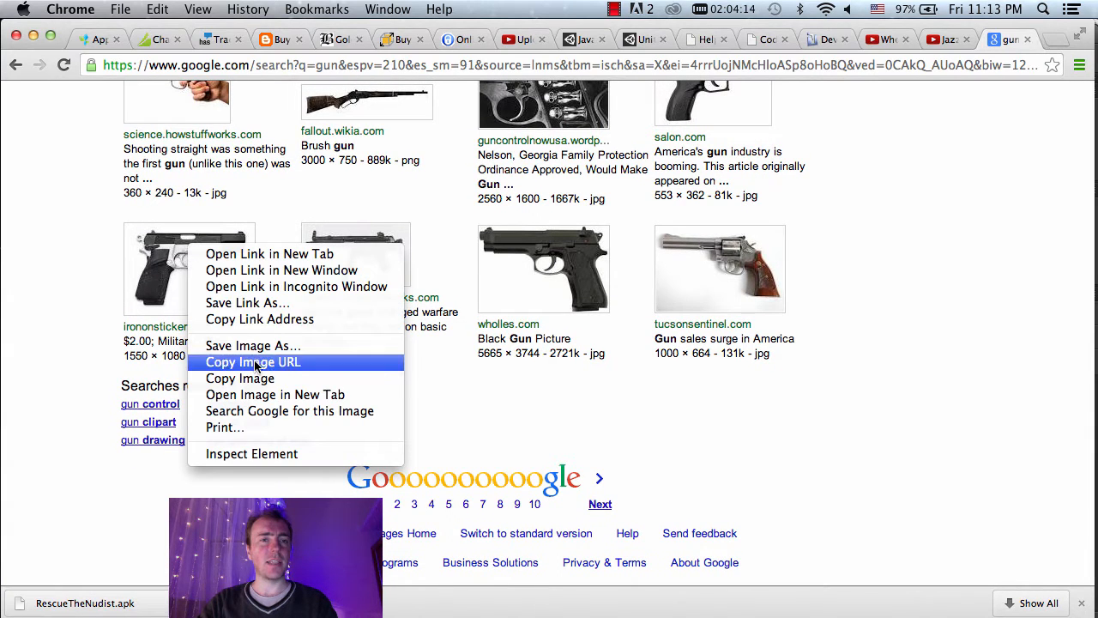
left_click(300, 378)
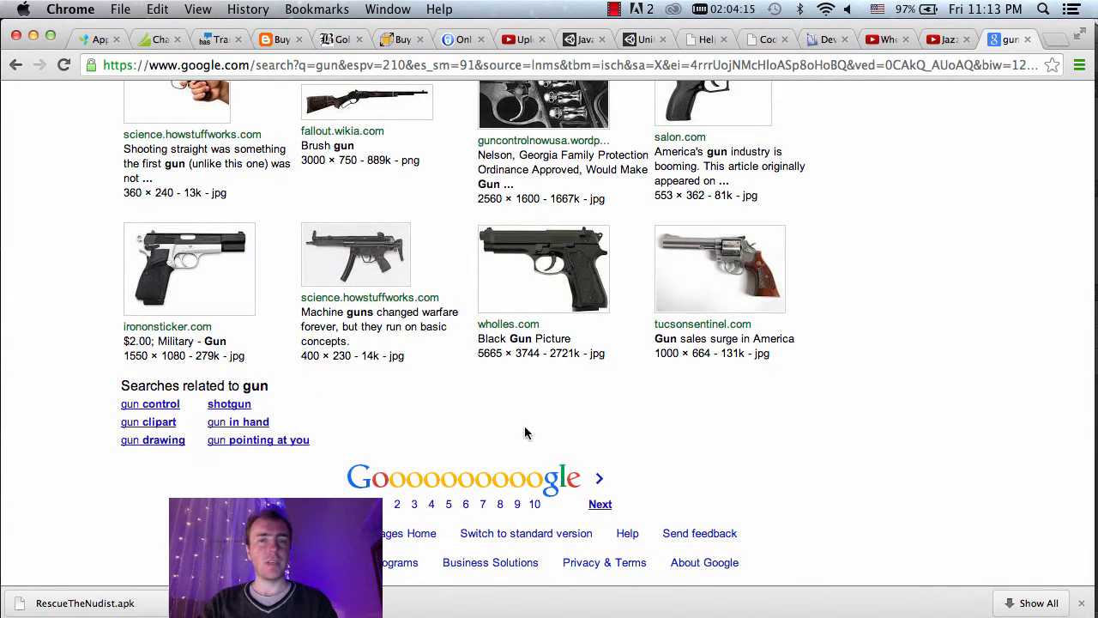
Step: Switch back to Photoshop and paste the copied pistol picture into the 32 x 32 pixel document
left_click(804, 606)
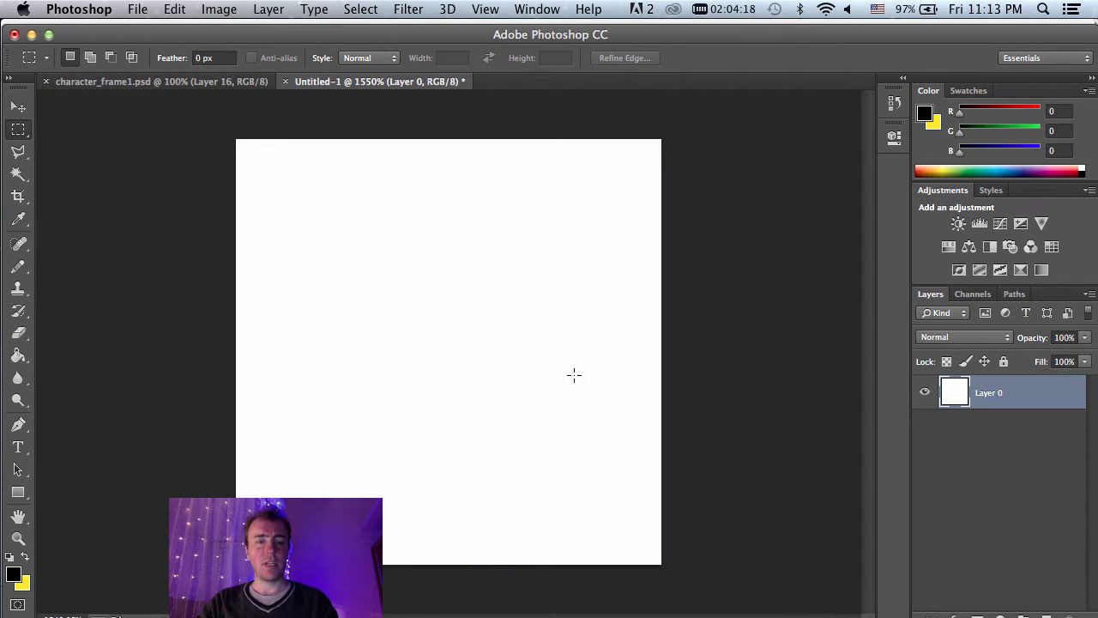
left_click(182, 7)
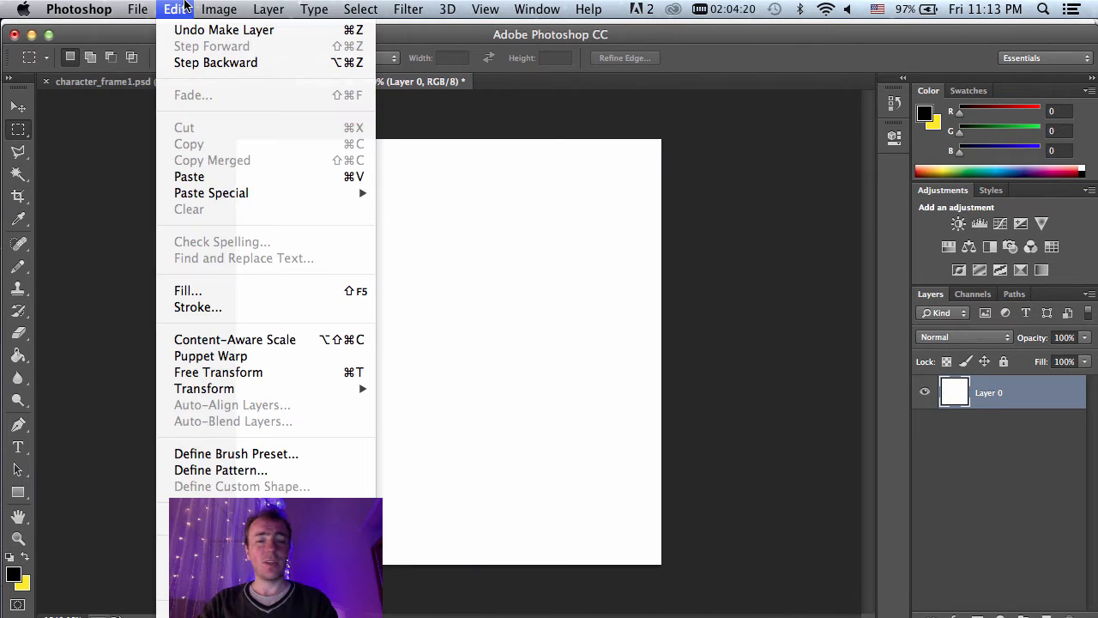
left_click(189, 177)
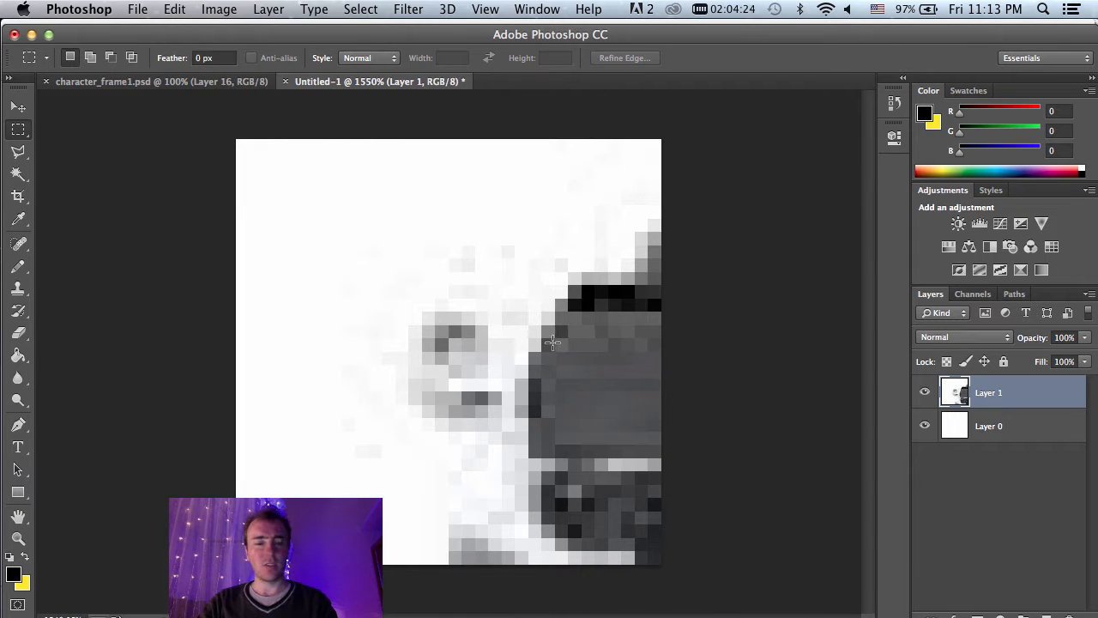
Step: Move the pasted pistol layer up and to the left over the canvas with the Move tool
scroll(553, 342, "down", 10)
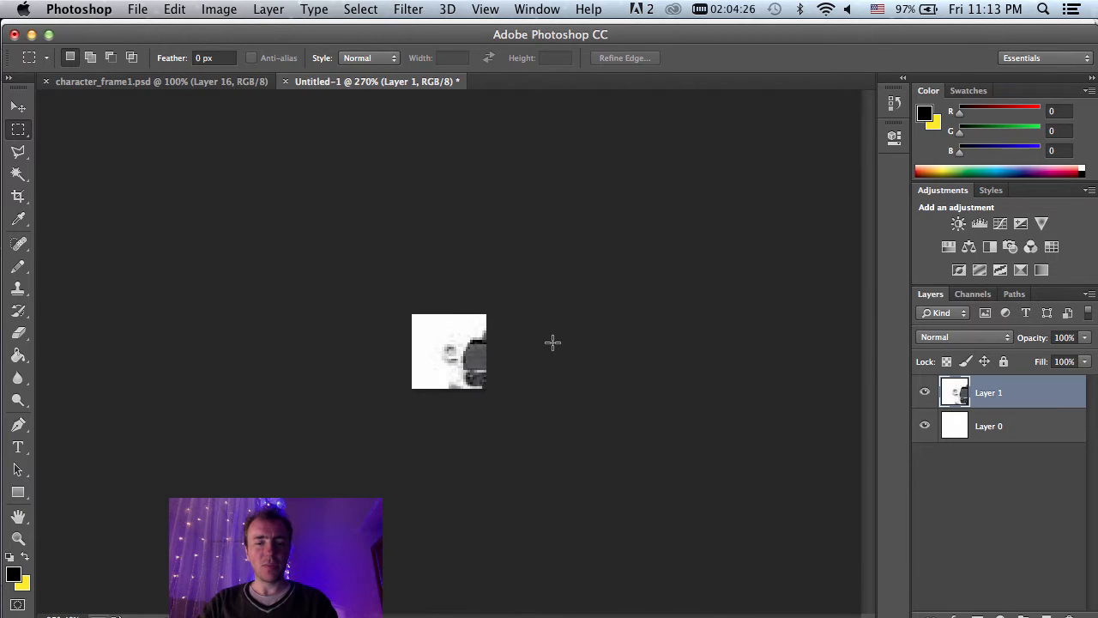
key("v")
left_click_drag(670, 392, 626, 333)
left_click_drag(644, 381, 644, 381)
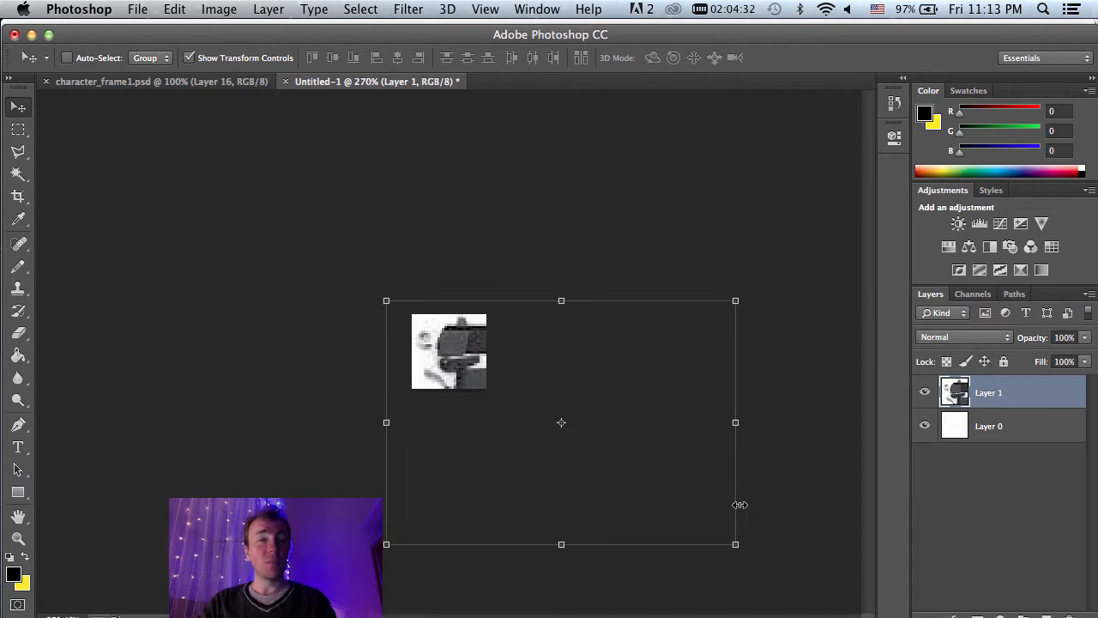
Step: Scale the pistol layer to about 24.67% width and 23.81% height and position it over the canvas at about X 15.5 px, Y 15.5 px
left_click(737, 543)
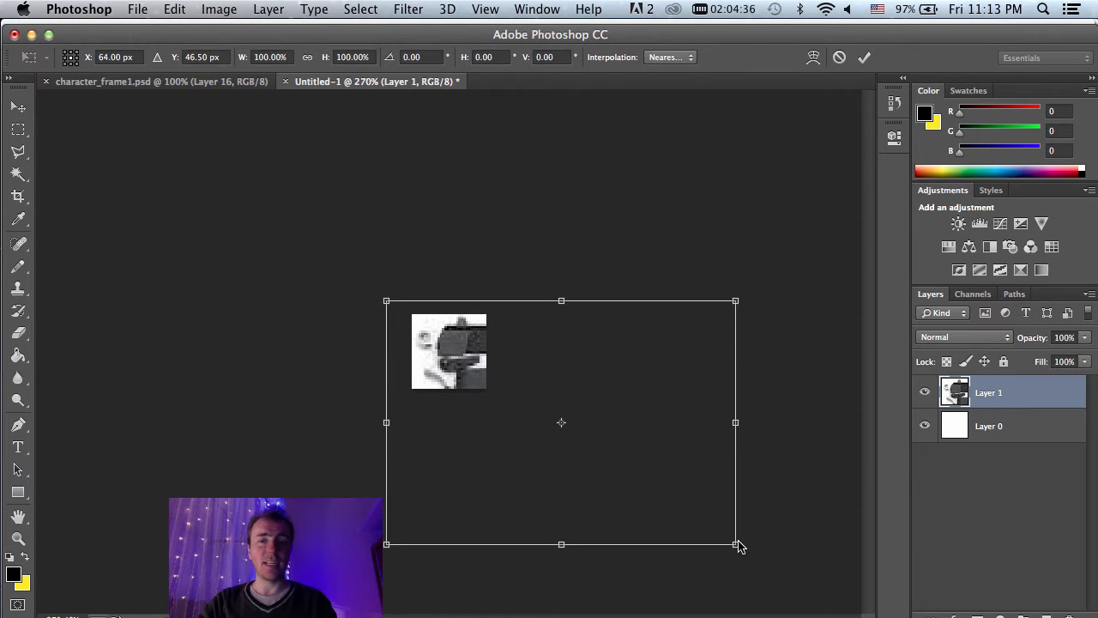
left_click_drag(735, 546, 461, 415)
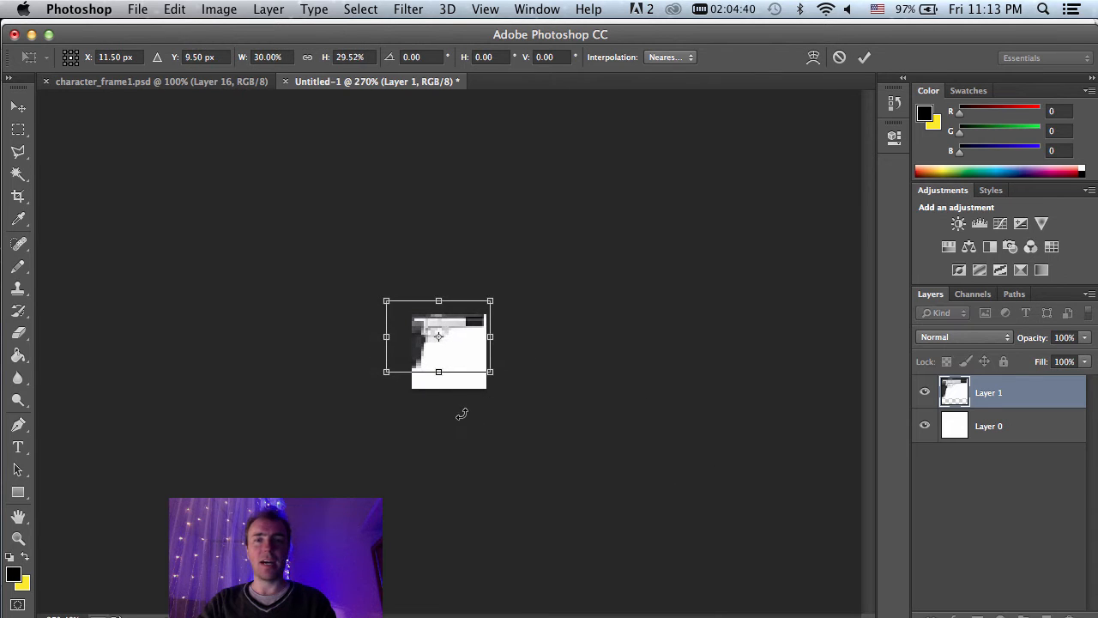
left_click_drag(462, 372, 478, 379)
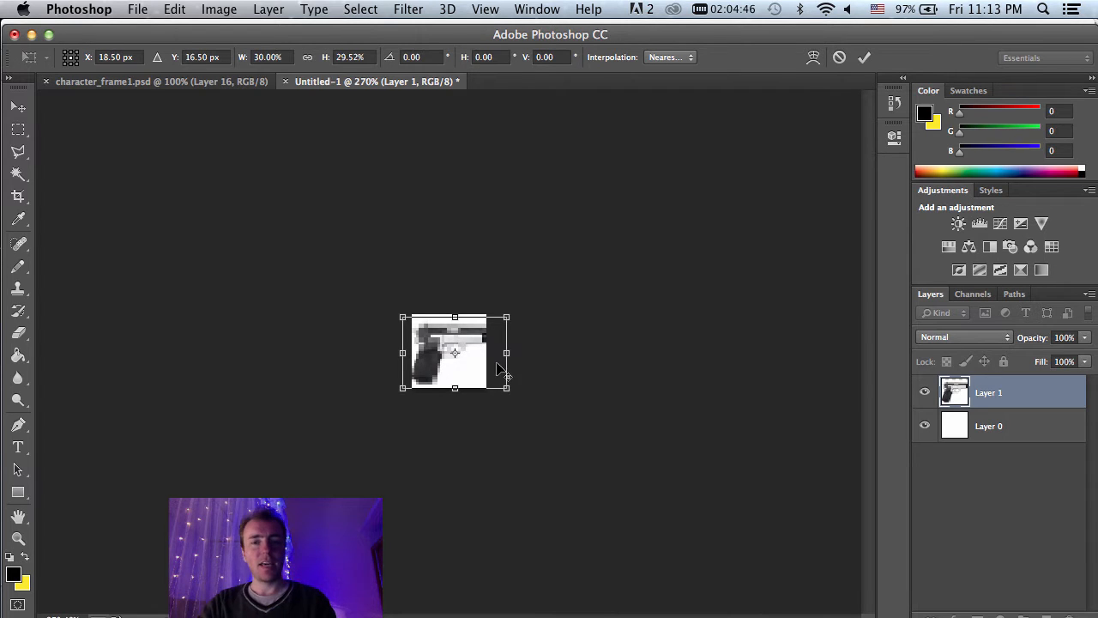
scroll(497, 369, "up", 10)
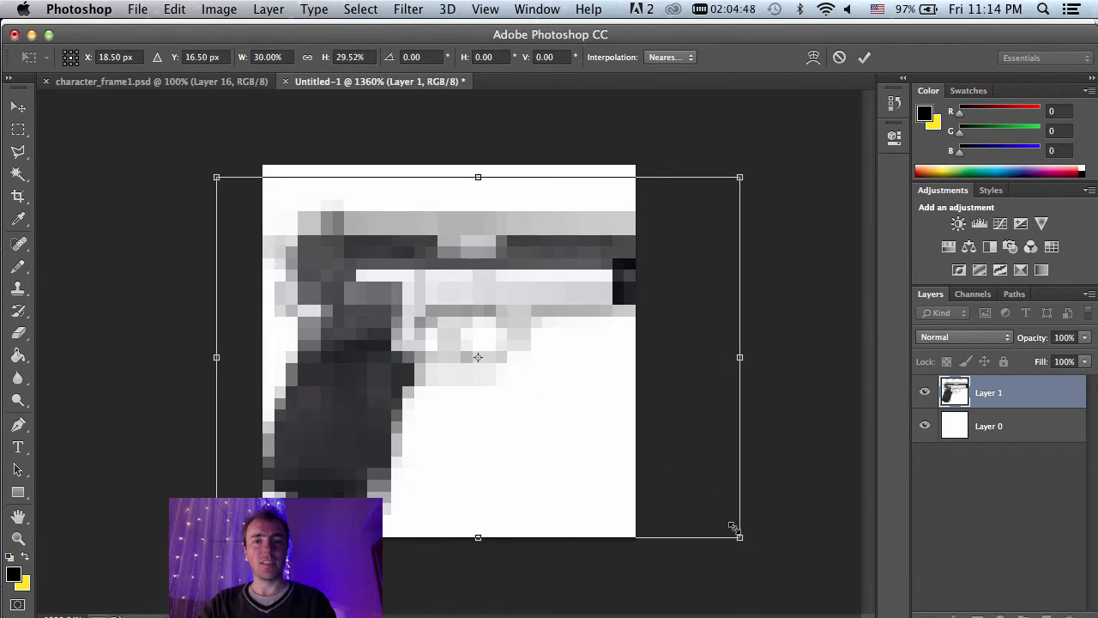
left_click_drag(739, 535, 630, 484)
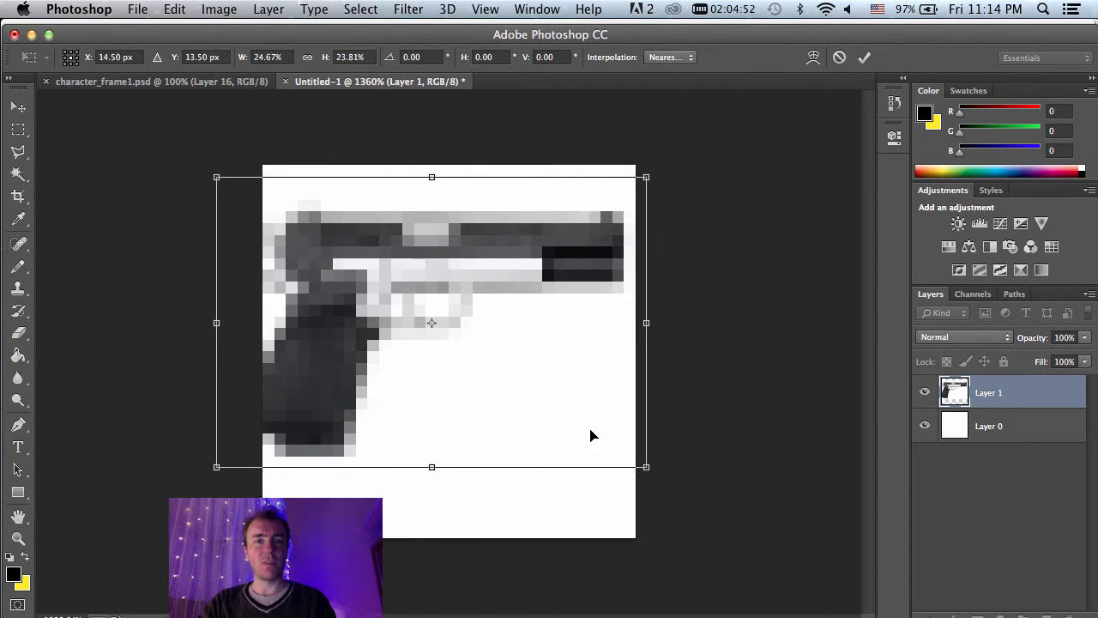
left_click_drag(591, 436, 598, 455)
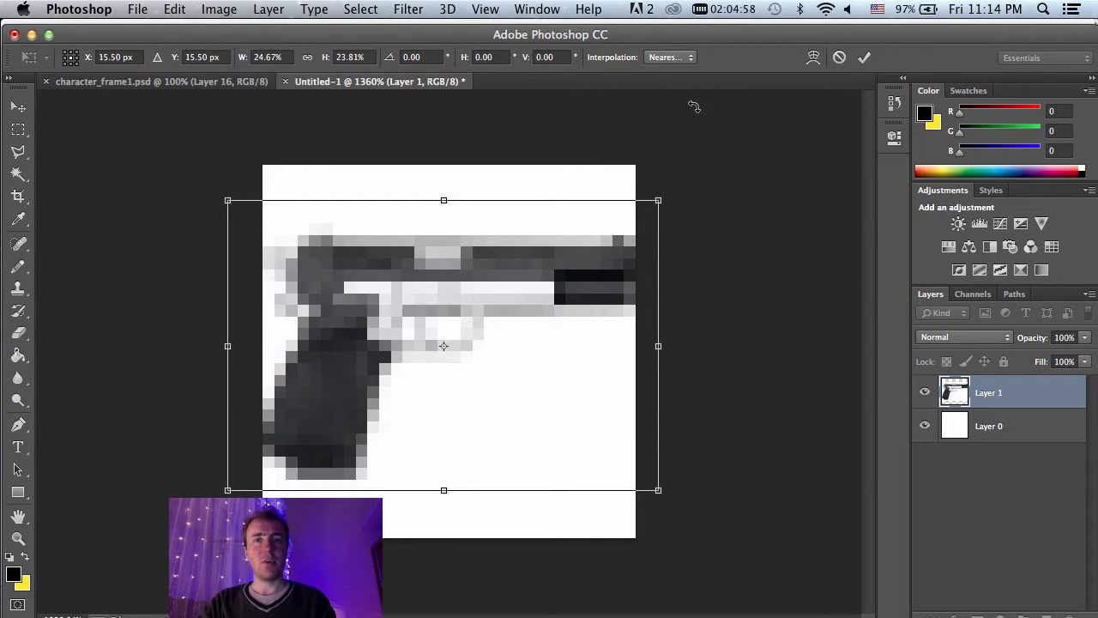
Step: Apply the pistol layer's transform with Nearest Neighbor interpolation and nudge the layer one pixel down
left_click(692, 58)
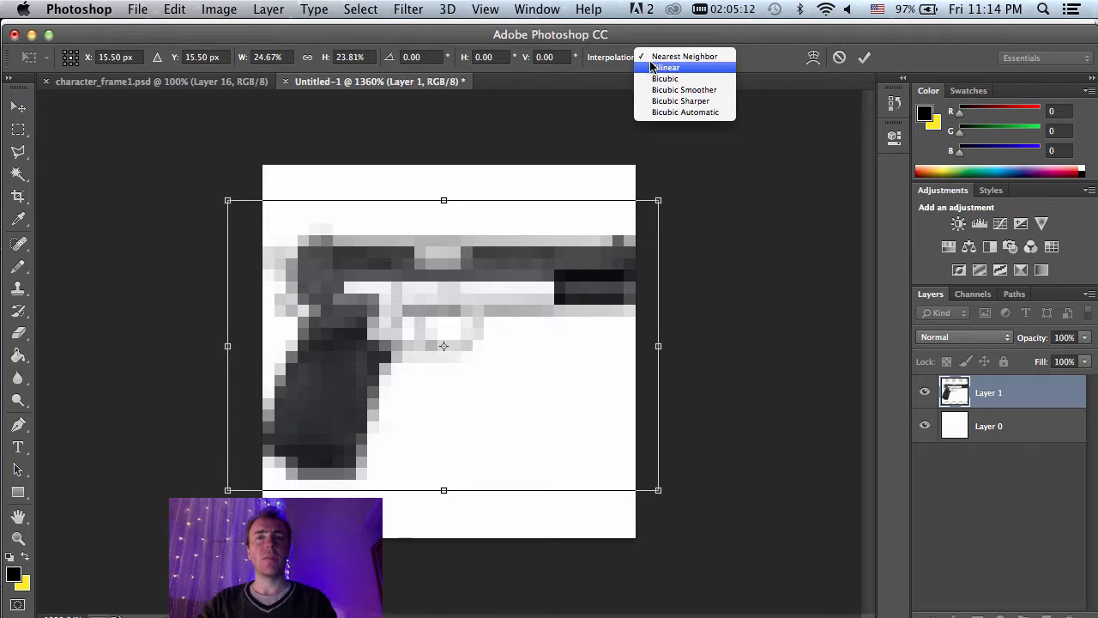
left_click(666, 56)
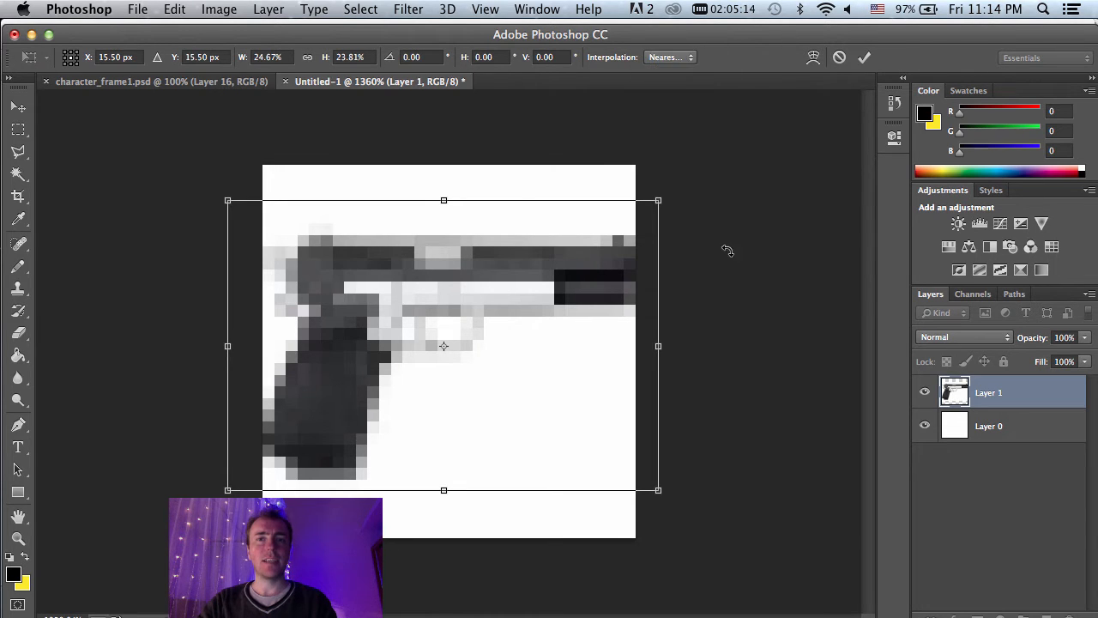
key("Return")
key("Down")
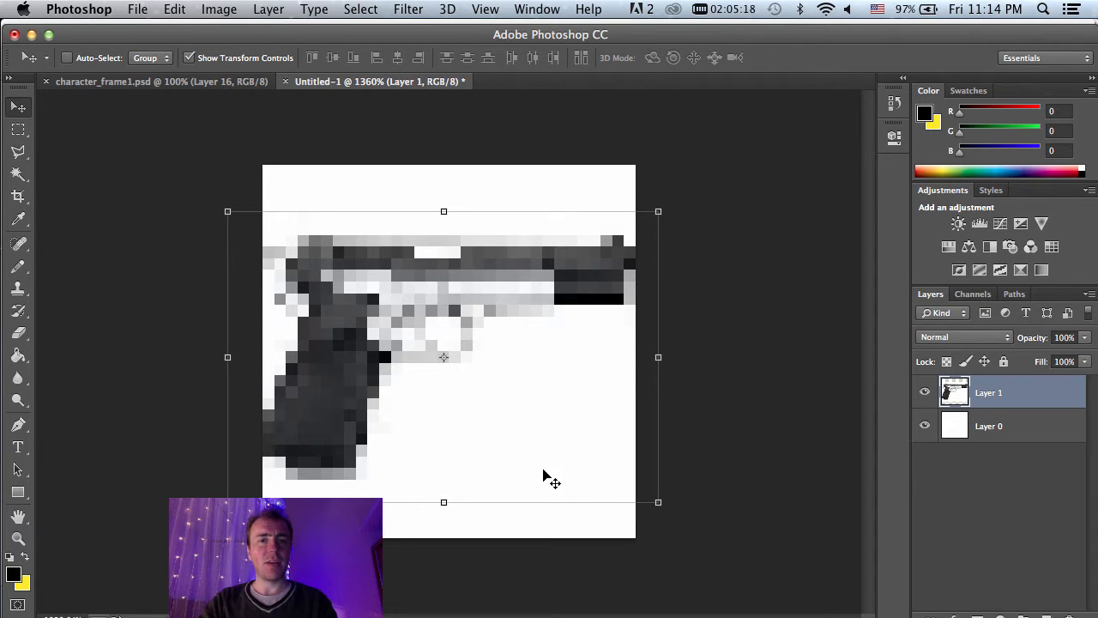
Step: Examine the Image Interpolation options in the General preferences and close the preferences without changing anything
key("m")
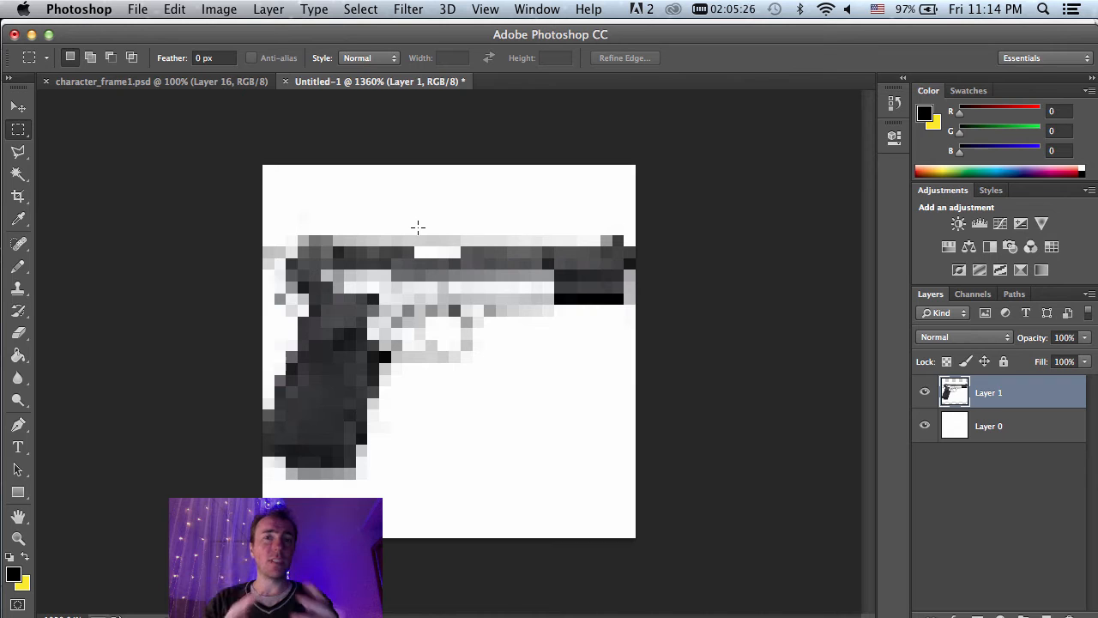
left_click(107, 8)
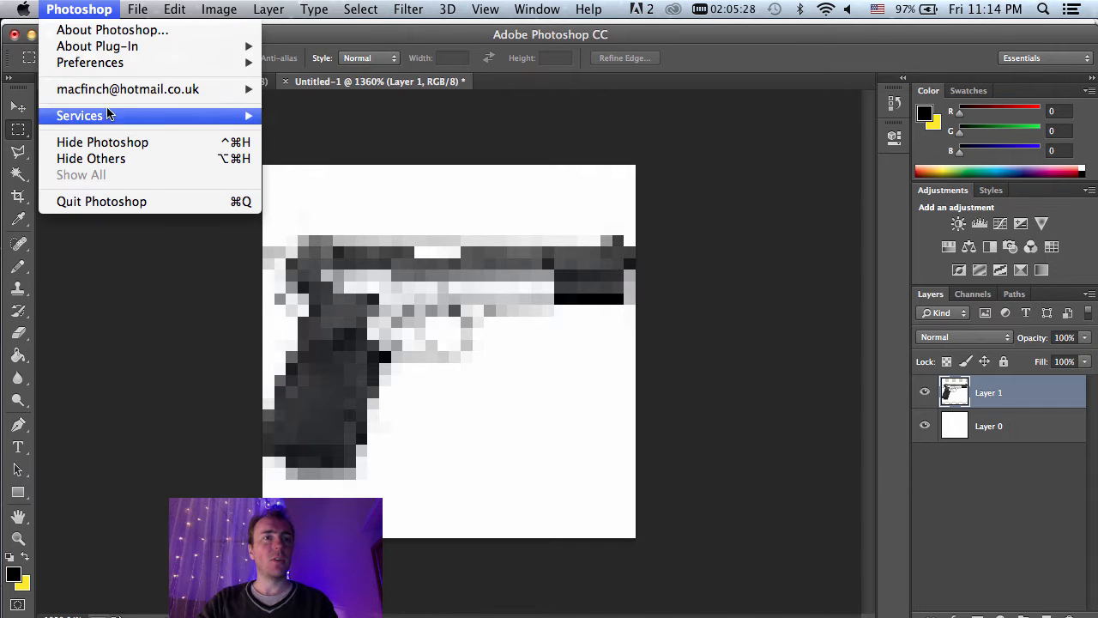
mouse_move(152, 92)
mouse_move(146, 65)
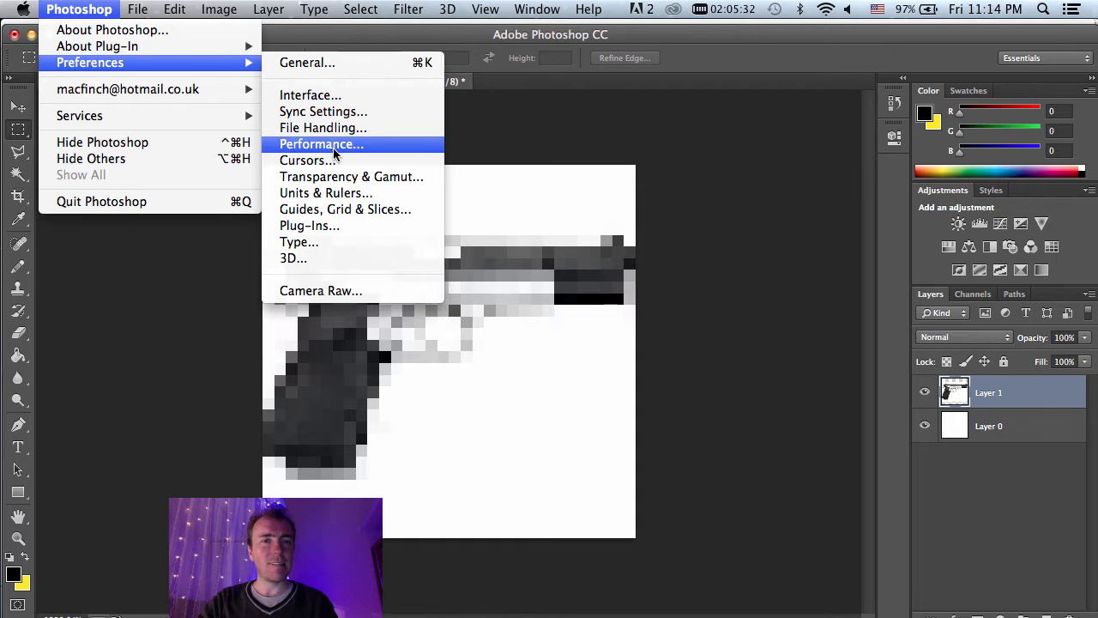
left_click(333, 69)
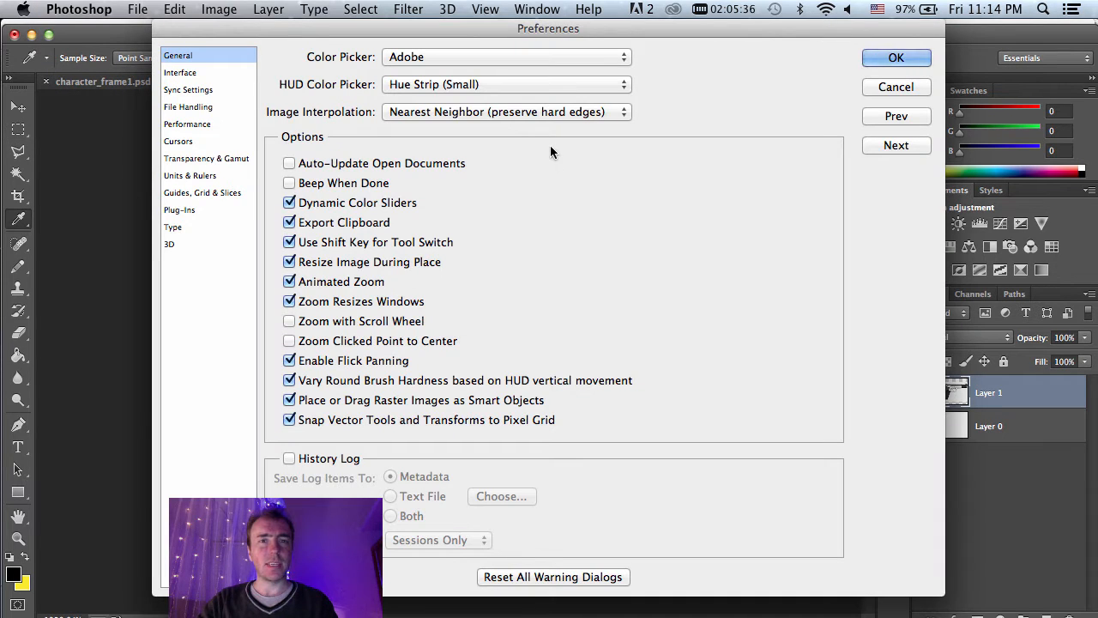
left_click(423, 114)
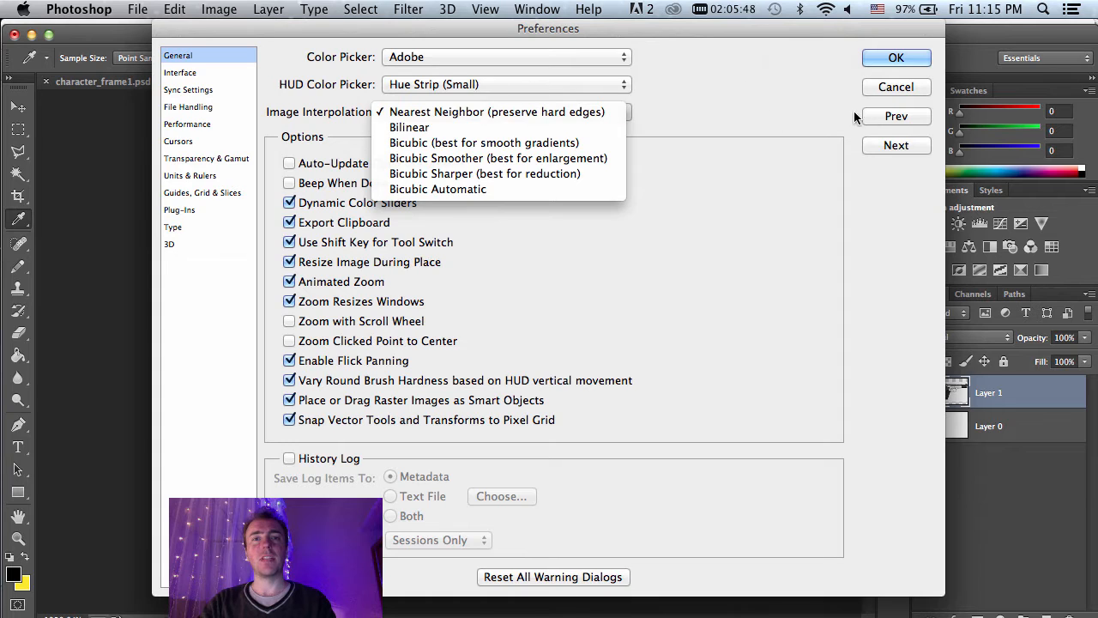
left_click(887, 90)
left_click(888, 89)
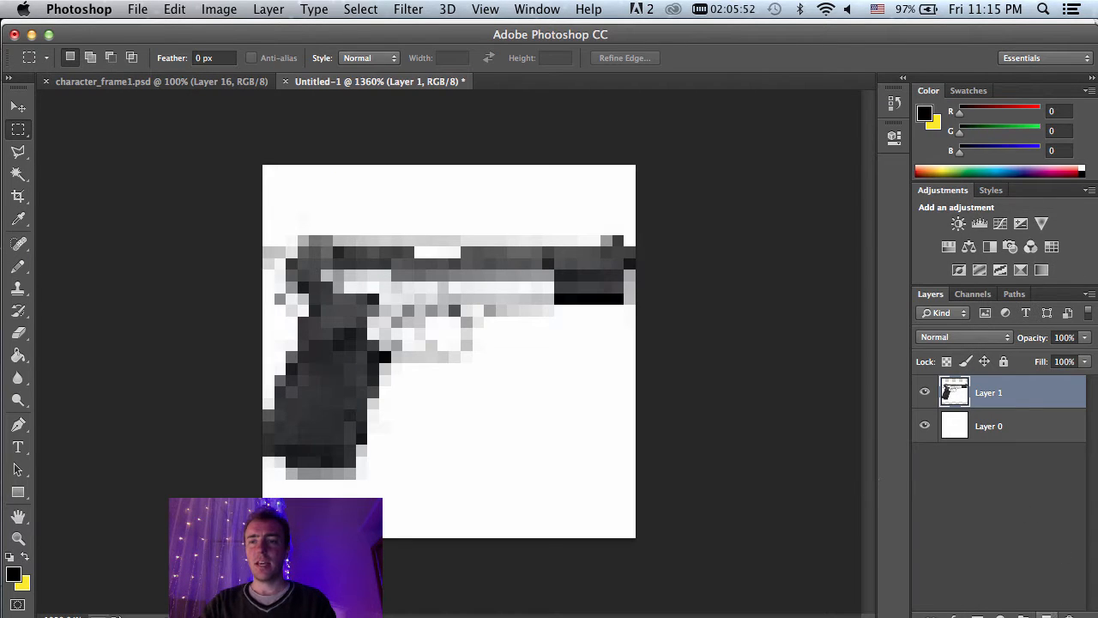
Step: Add a new empty layer above the pistol layer and switch to the Pencil tool
left_click(1047, 614)
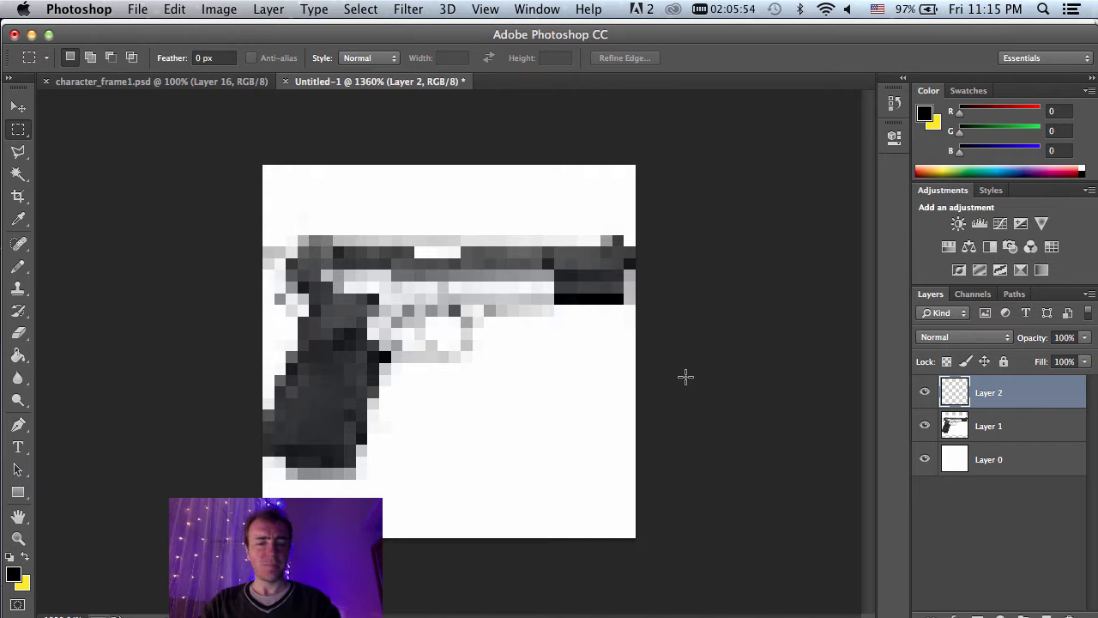
key("b")
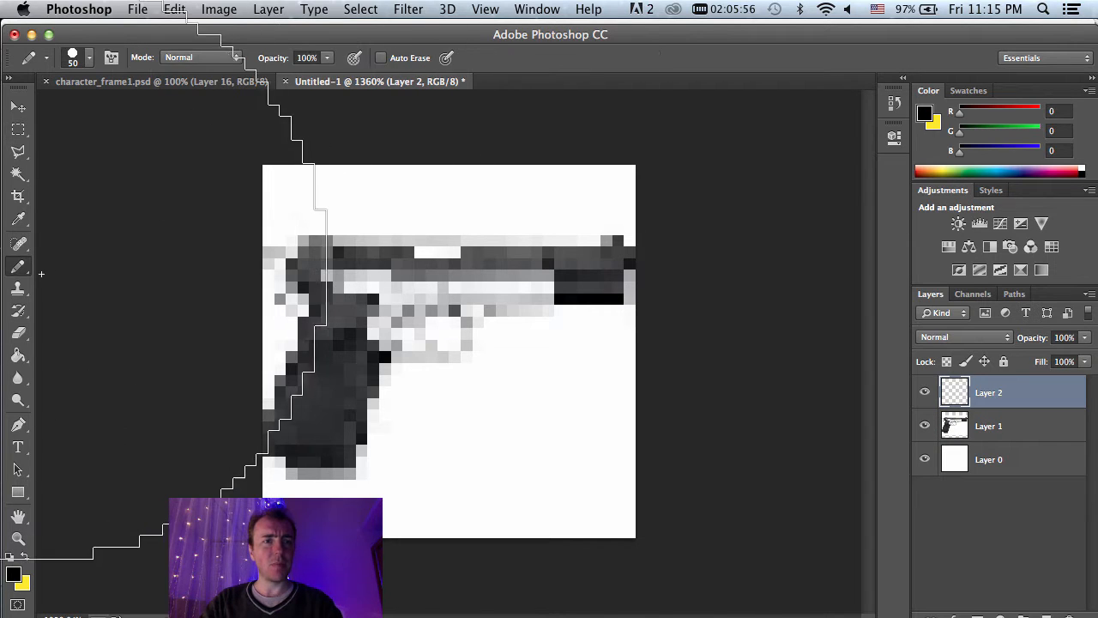
Step: Reduce the Pencil tool's round tip to 7 px
key("bracketleft")
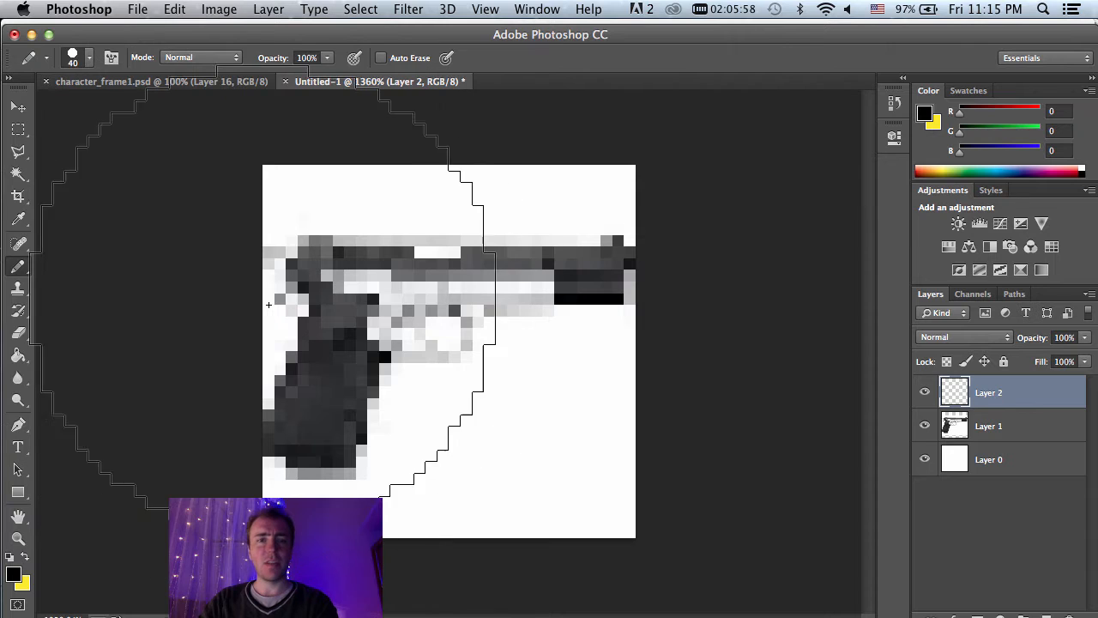
key("bracketleft")
key("bracketright")
key("bracketleft")
key("bracketleft")
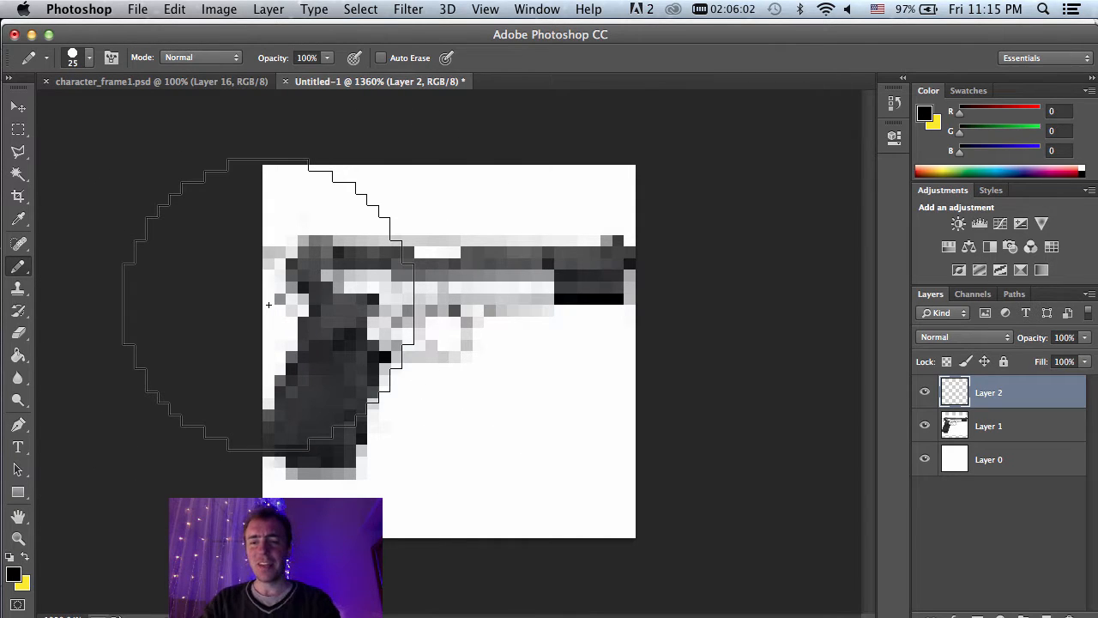
key("bracketleft")
key("bracketleft")
key("bracketleft")
key("bracketleft")
key("bracketleft")
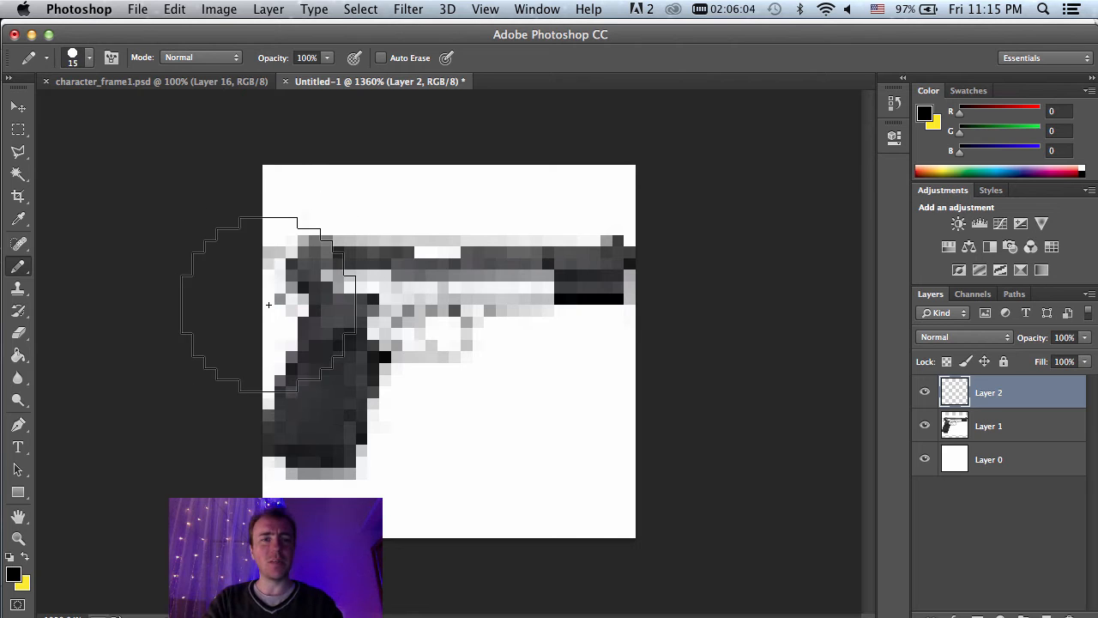
key("bracketleft")
key("bracketleft")
key("bracketleft")
key("bracketleft")
key("bracketleft")
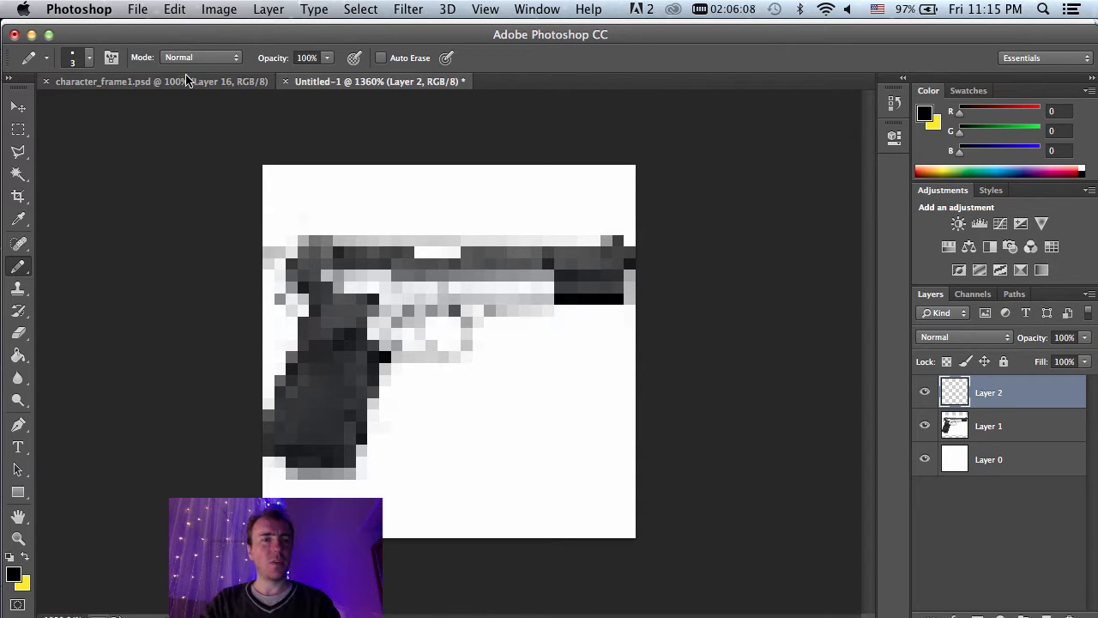
key("bracketright")
key("bracketright")
key("bracketright")
key("bracketright")
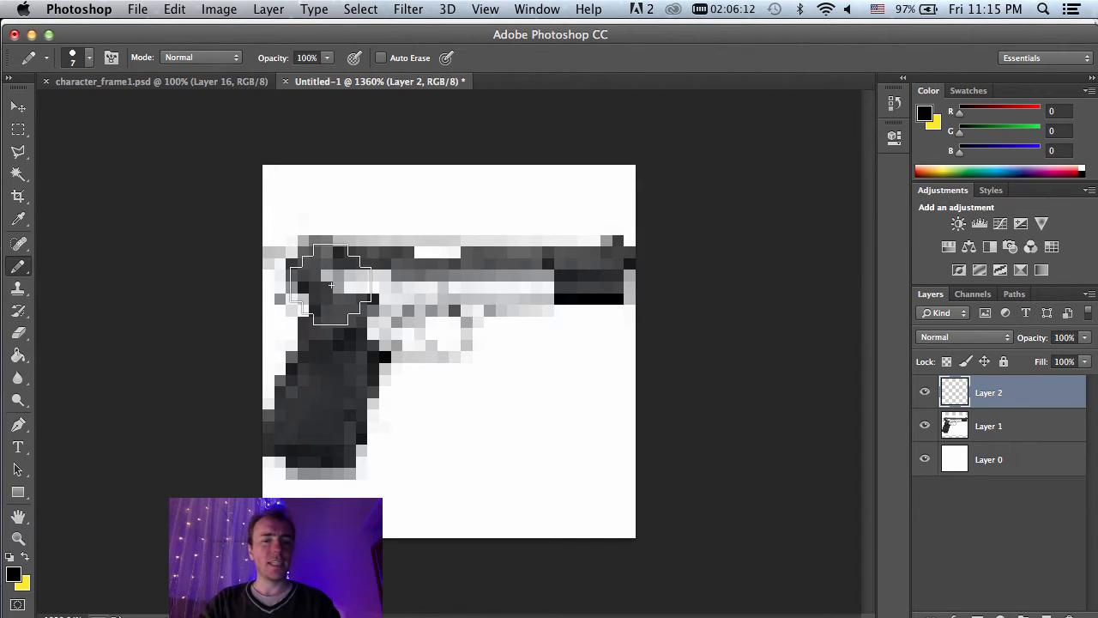
Step: Keep the Pencil Tool selected and replace the current brush presets with the Square Brushes set
left_click(23, 275)
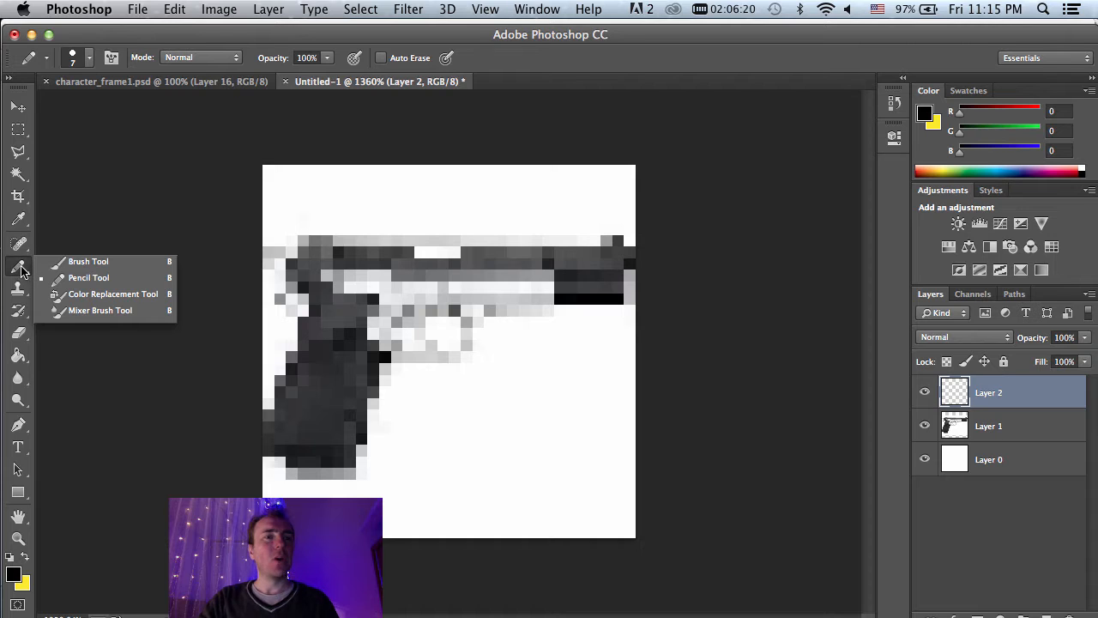
left_click(79, 279)
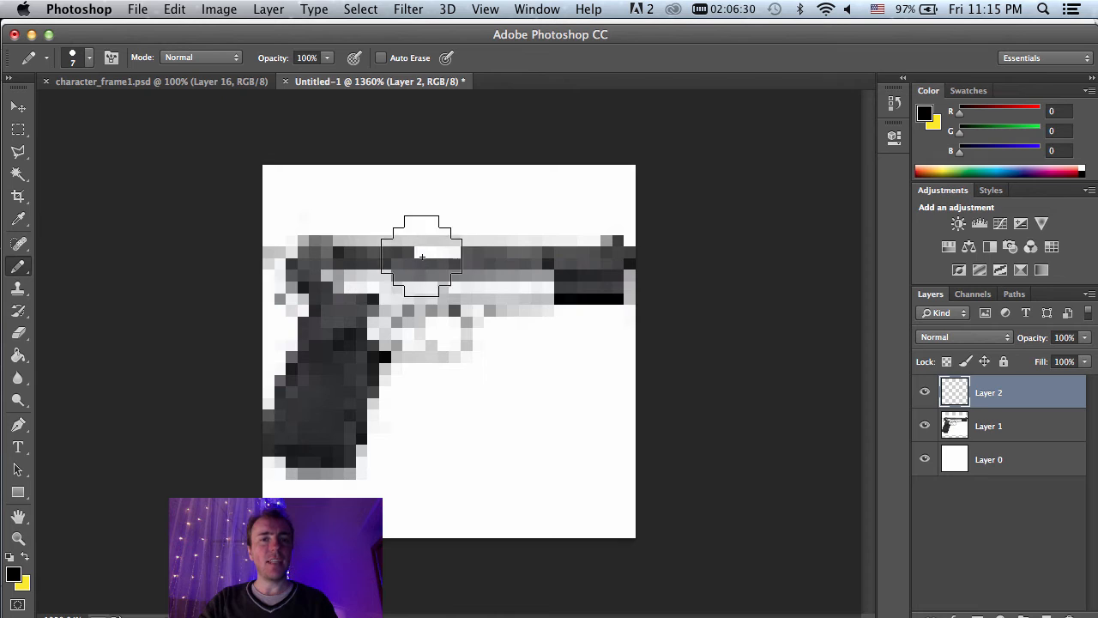
left_click(88, 58)
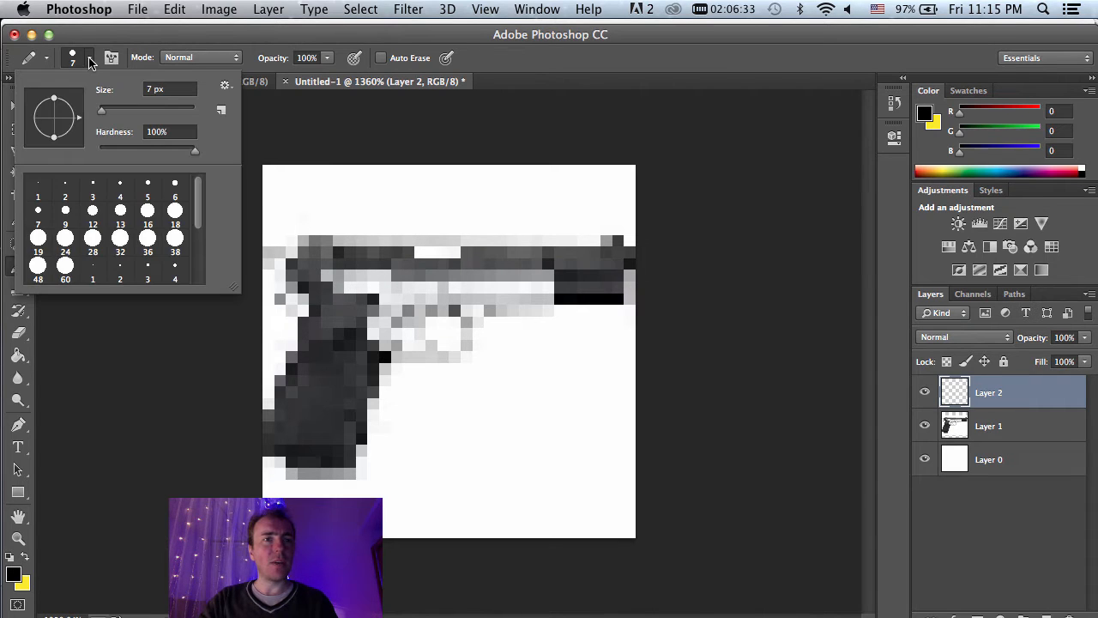
left_click(225, 85)
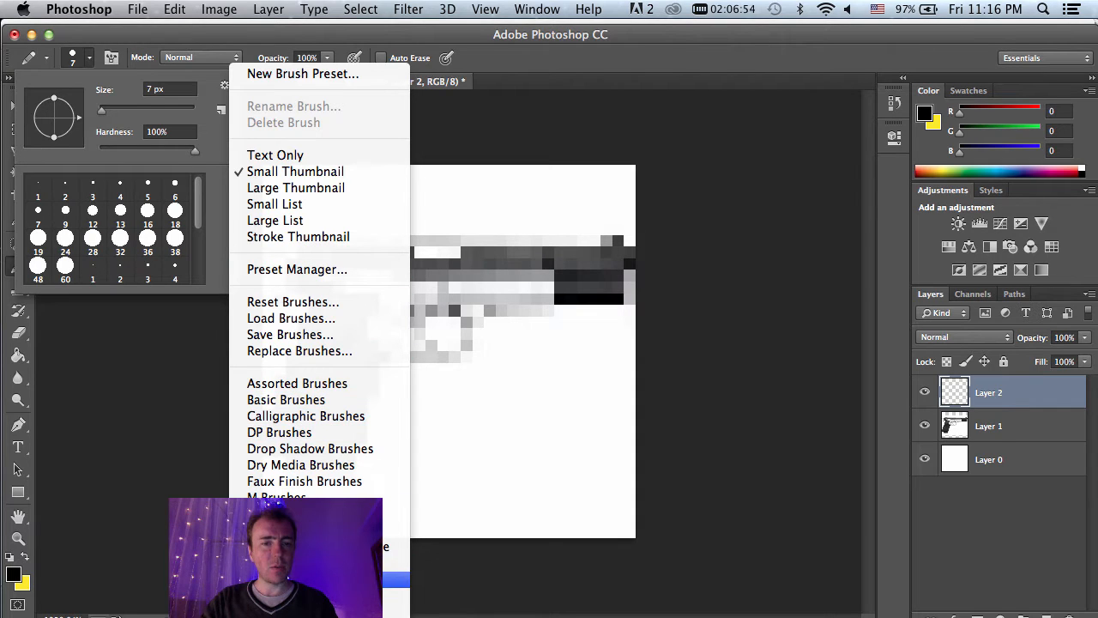
left_click(284, 579)
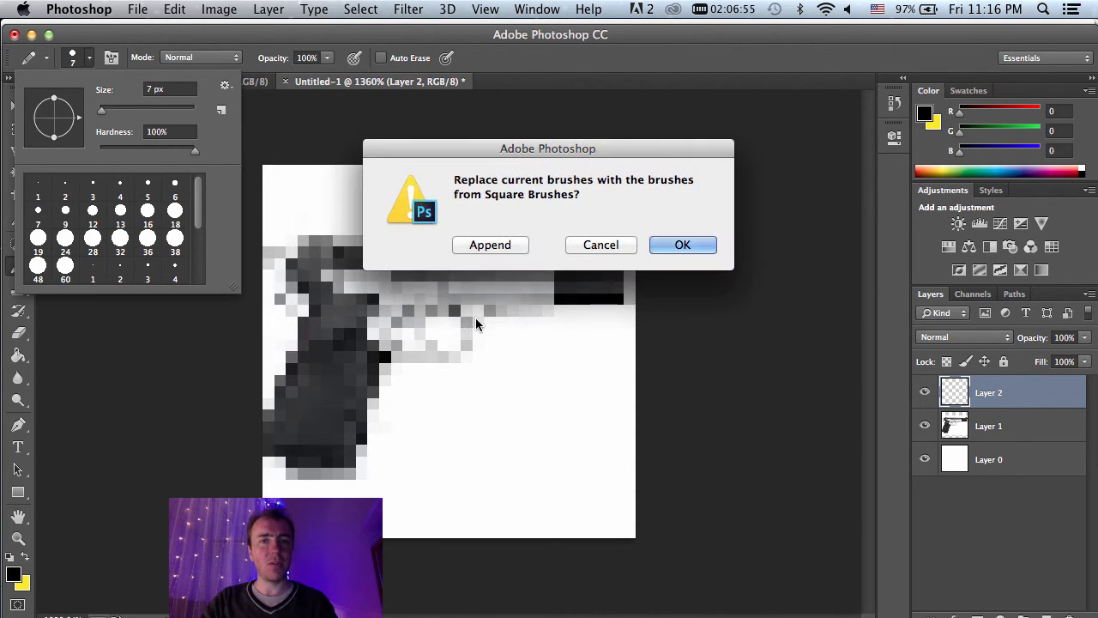
left_click(668, 247)
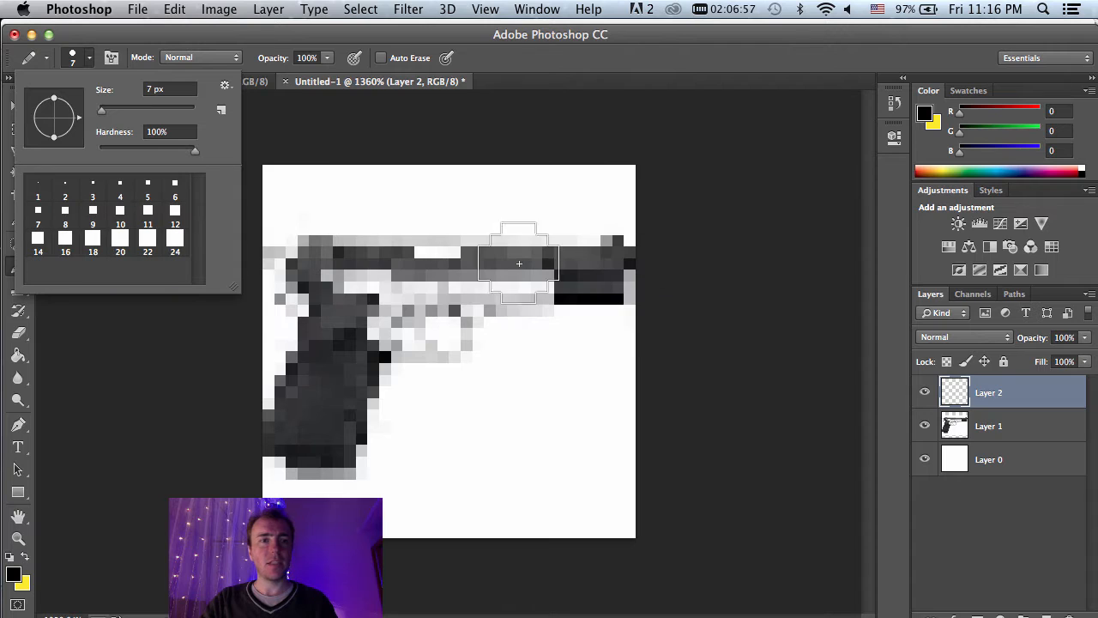
Step: Pick the 22 px square brush tip for the Pencil tool and reduce its size to 1 px
left_click(148, 238)
key("]")
key("]")
key("]")
key("]")
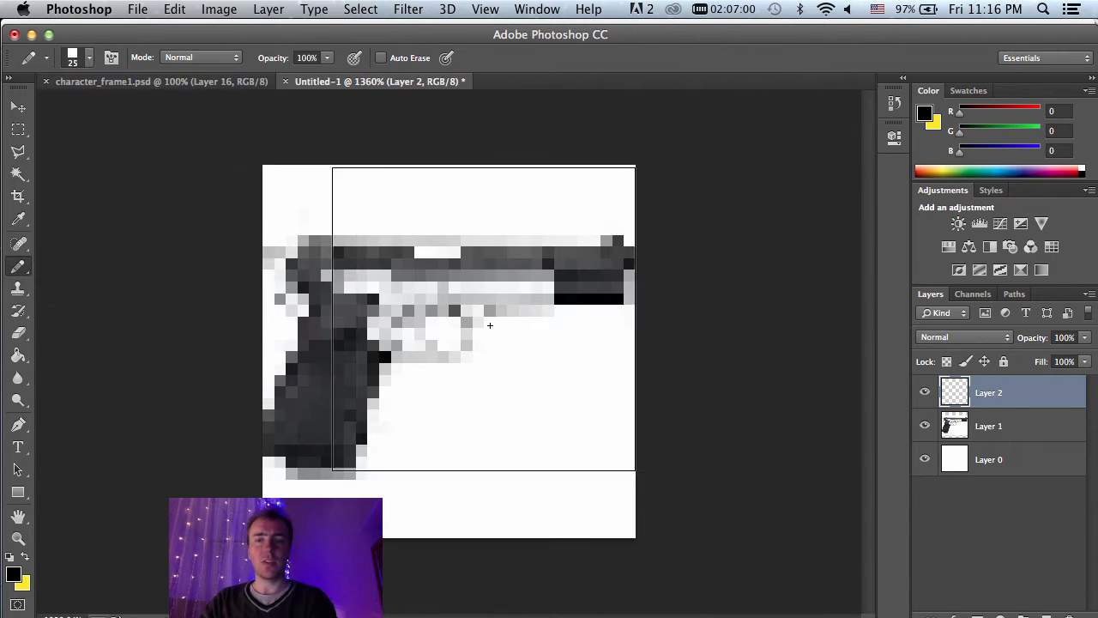
key("[")
key("[")
key("[")
key("[")
key("[")
key("[")
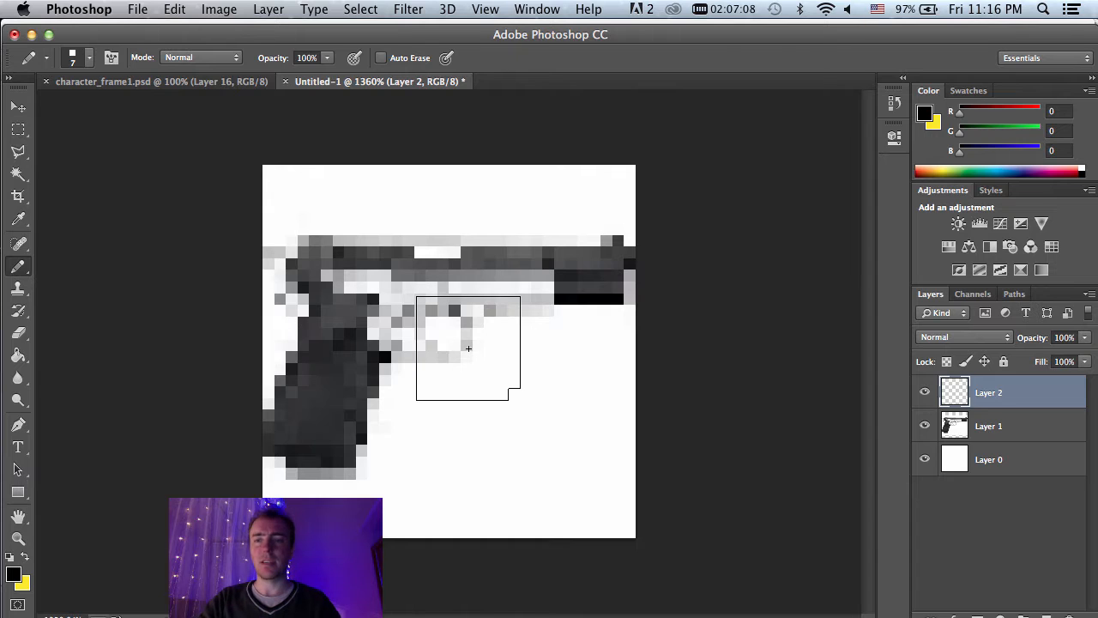
key("bracketleft")
key("bracketleft")
key("bracketleft")
key("bracketleft")
key("bracketleft")
key("bracketleft")
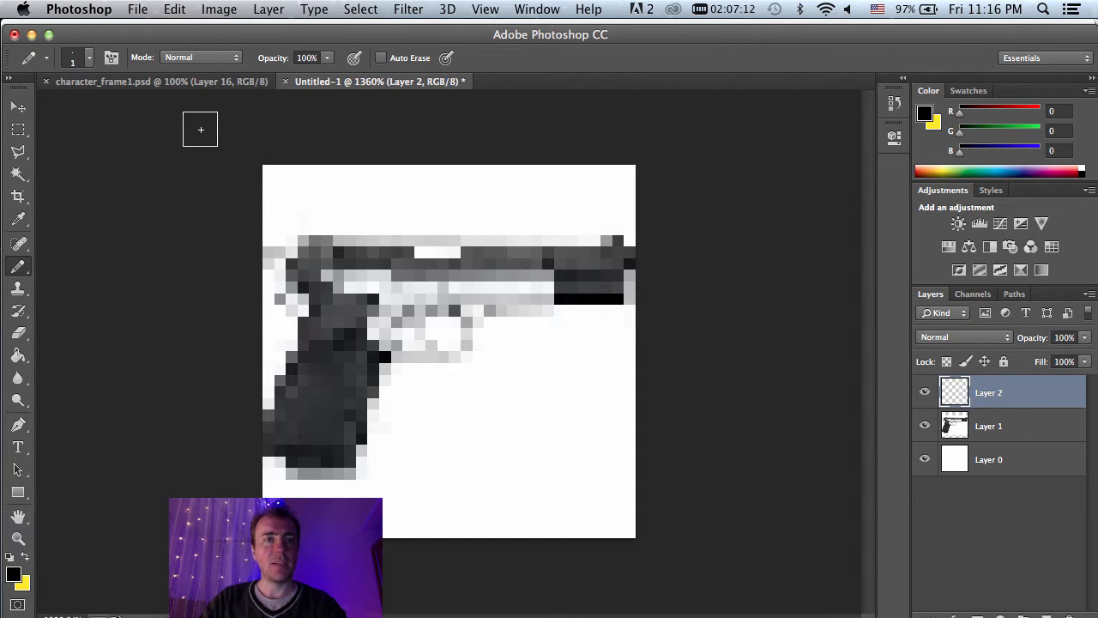
Step: Check the 1 px brush size, try a short horizontal pencil stroke across the middle of the pistol, and undo it
left_click(91, 58)
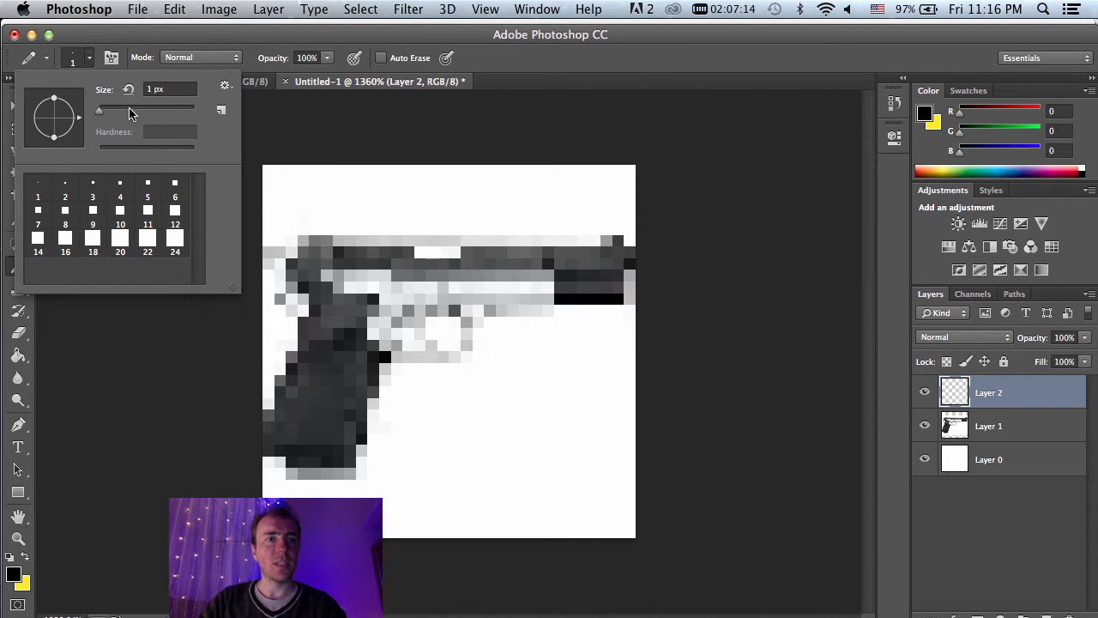
left_click(148, 89)
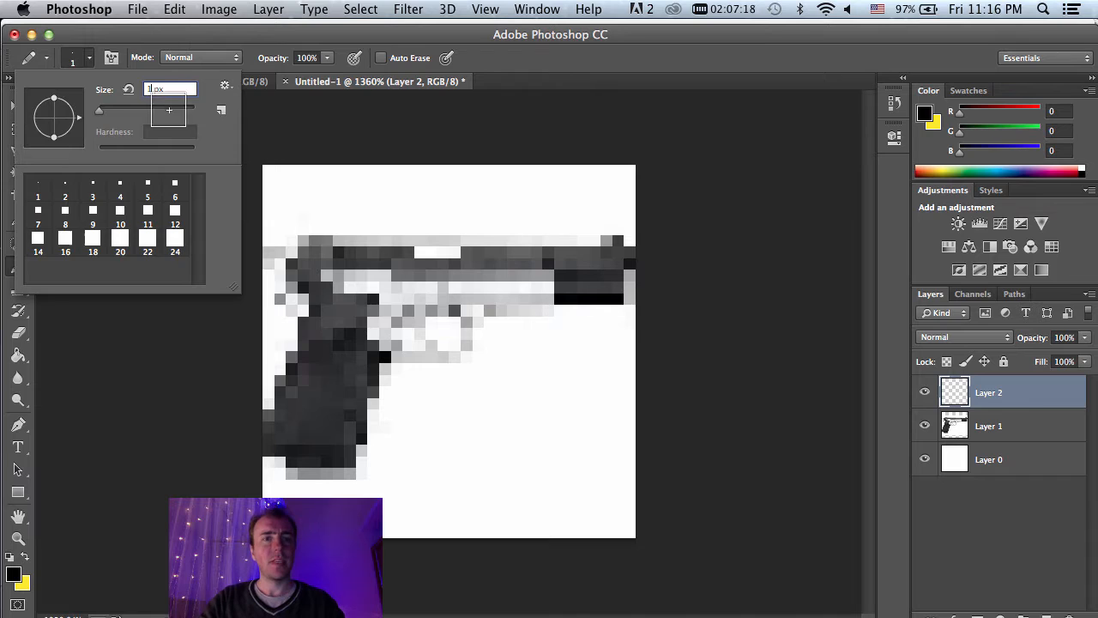
left_click_drag(360, 293, 454, 296)
key("super+z")
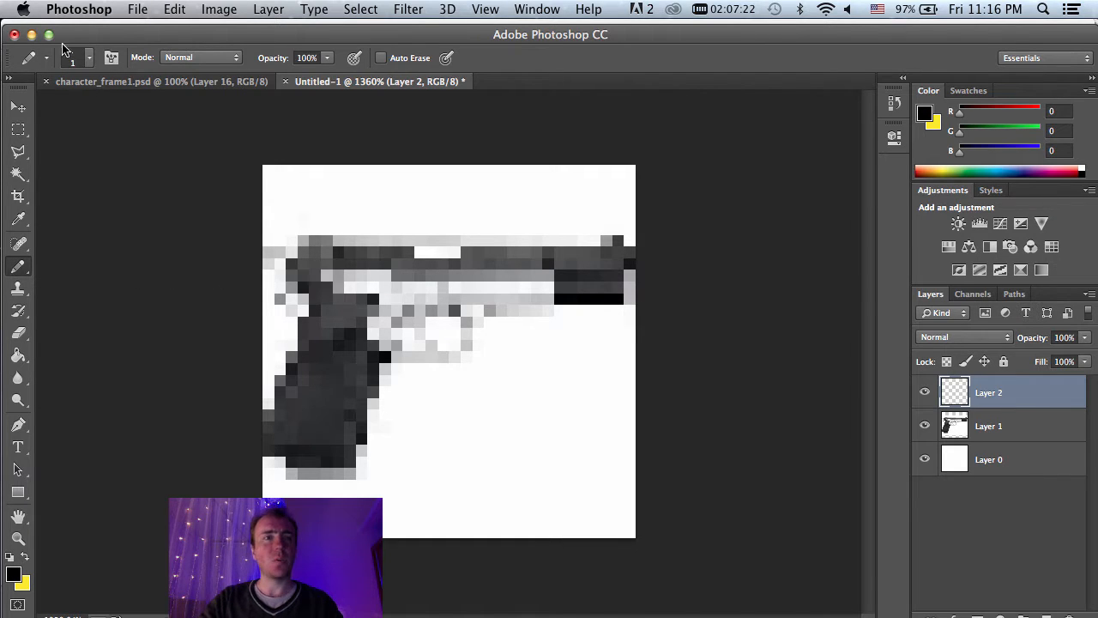
Step: Replace the current brush presets with the Basic Brushes set and pick the 1 px round tip for the Pencil tool
left_click(89, 59)
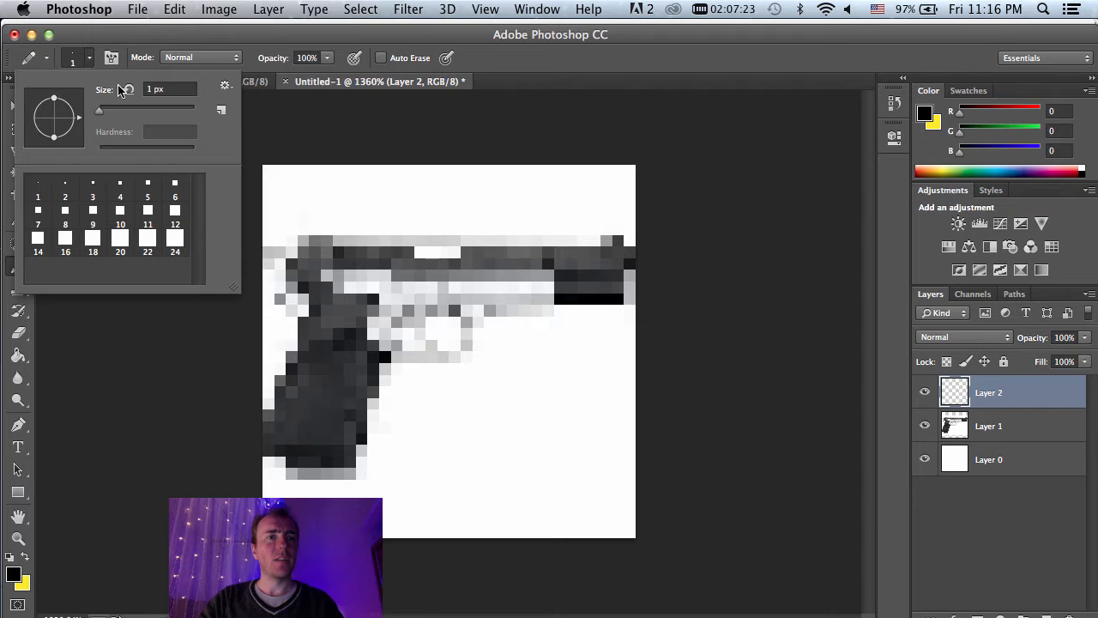
left_click(230, 87)
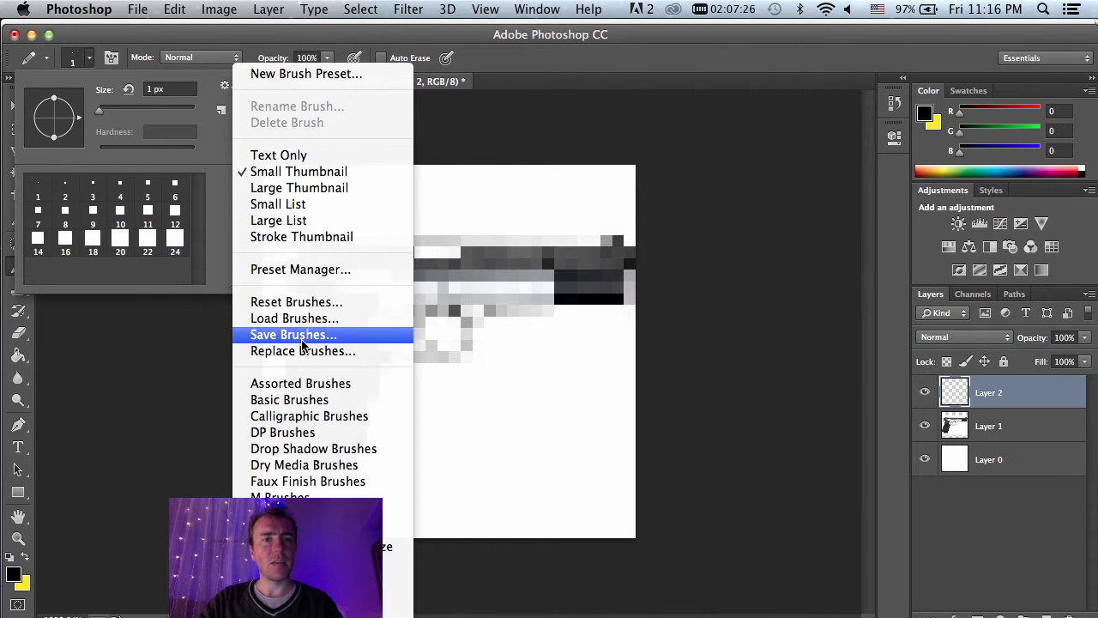
left_click(306, 400)
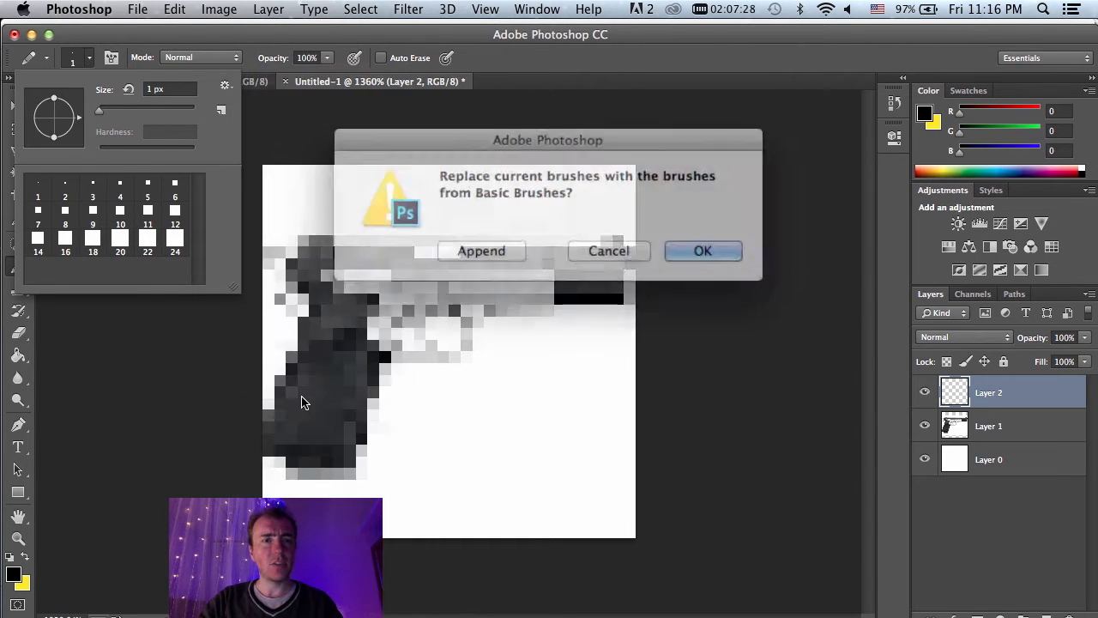
left_click(677, 245)
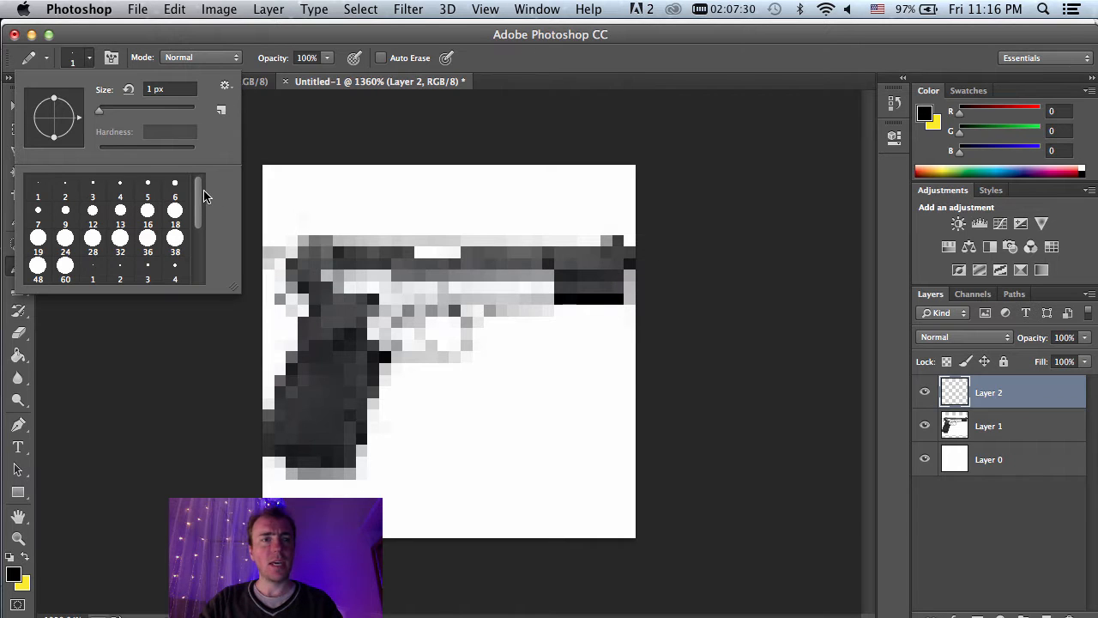
left_click(48, 189)
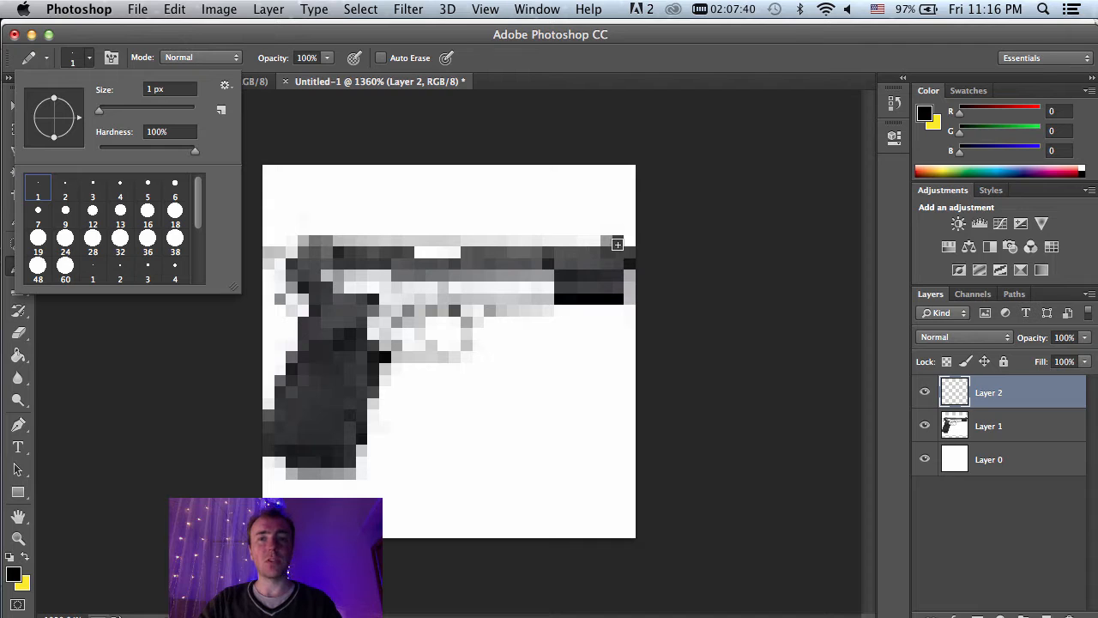
left_click(1039, 407)
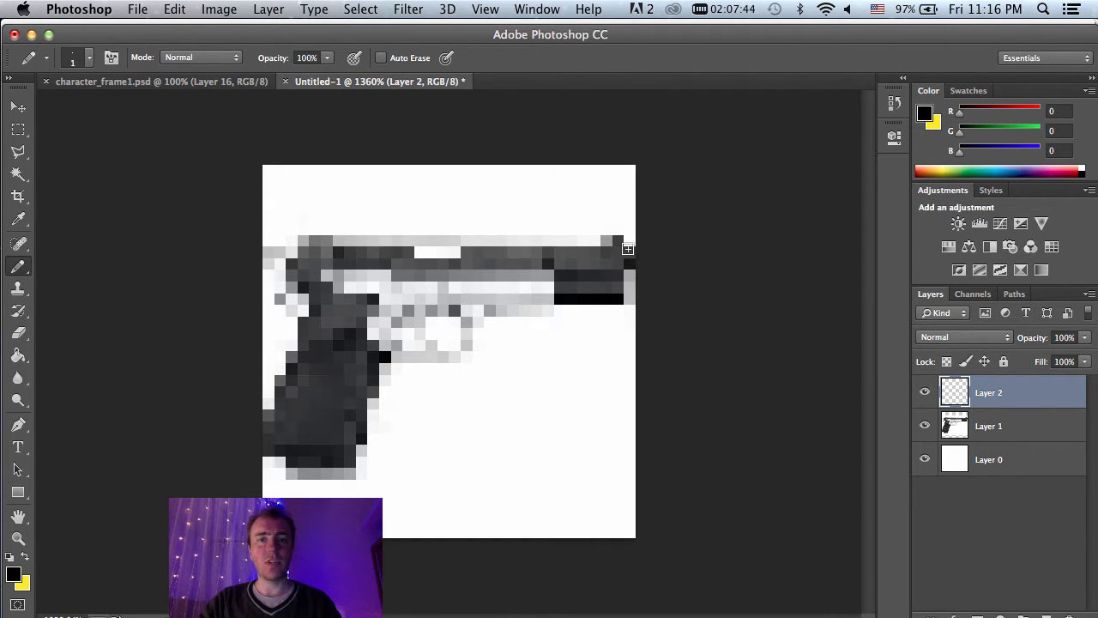
Step: Trace the pistol's outer contour on Layer 2 with 1 px black pencil strokes, extending the front corner to the canvas edge
mouse_move(620, 240)
left_mouse_down()
mouse_move(334, 238)
mouse_move(294, 264)
left_mouse_up()
mouse_move(280, 288)
left_mouse_down()
mouse_move(311, 310)
mouse_move(271, 418)
mouse_move(270, 462)
mouse_move(346, 467)
mouse_move(401, 310)
mouse_move(547, 311)
mouse_move(561, 297)
mouse_move(594, 299)
mouse_move(617, 277)
left_mouse_up()
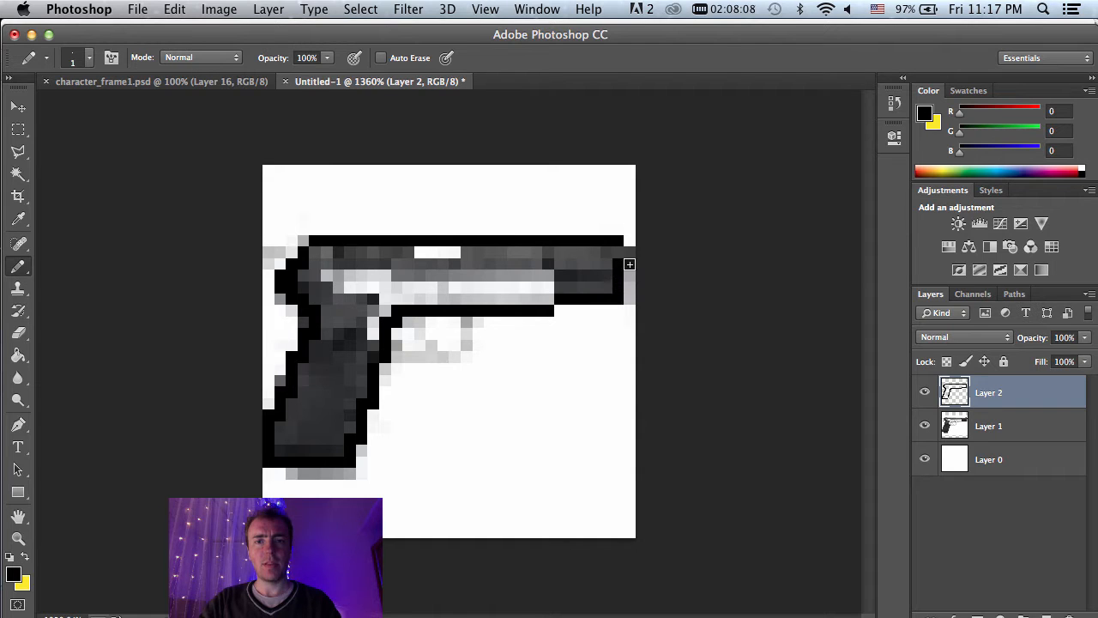
left_click(622, 243)
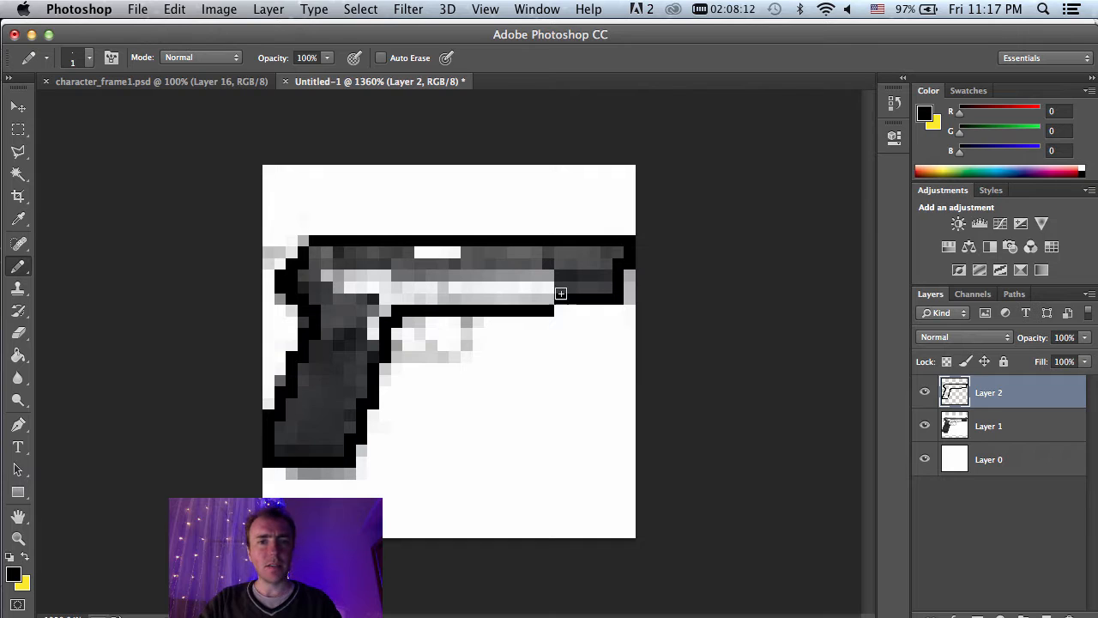
Step: Pencil the pistol's inner contours in black: the light frame section, the grip's upper edge, the trigger guard with trigger, and the hammer
mouse_move(549, 302)
left_mouse_down()
mouse_move(547, 270)
mouse_move(323, 267)
mouse_move(375, 312)
mouse_move(371, 332)
mouse_move(363, 321)
mouse_move(311, 346)
left_mouse_up()
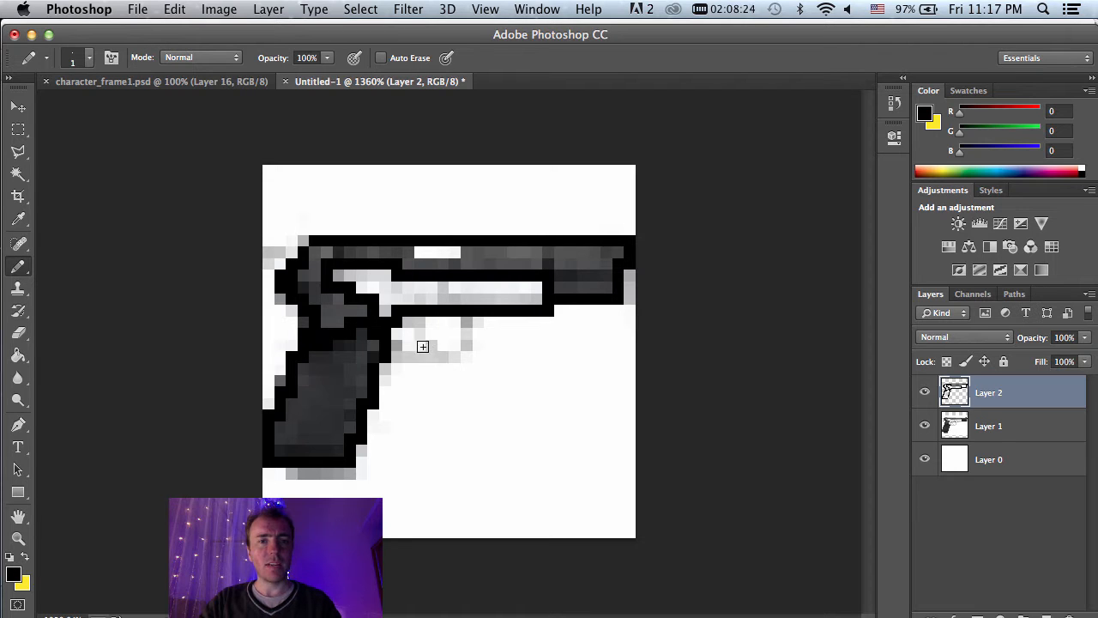
mouse_move(397, 355)
left_mouse_down()
mouse_move(459, 355)
mouse_move(467, 334)
left_mouse_up()
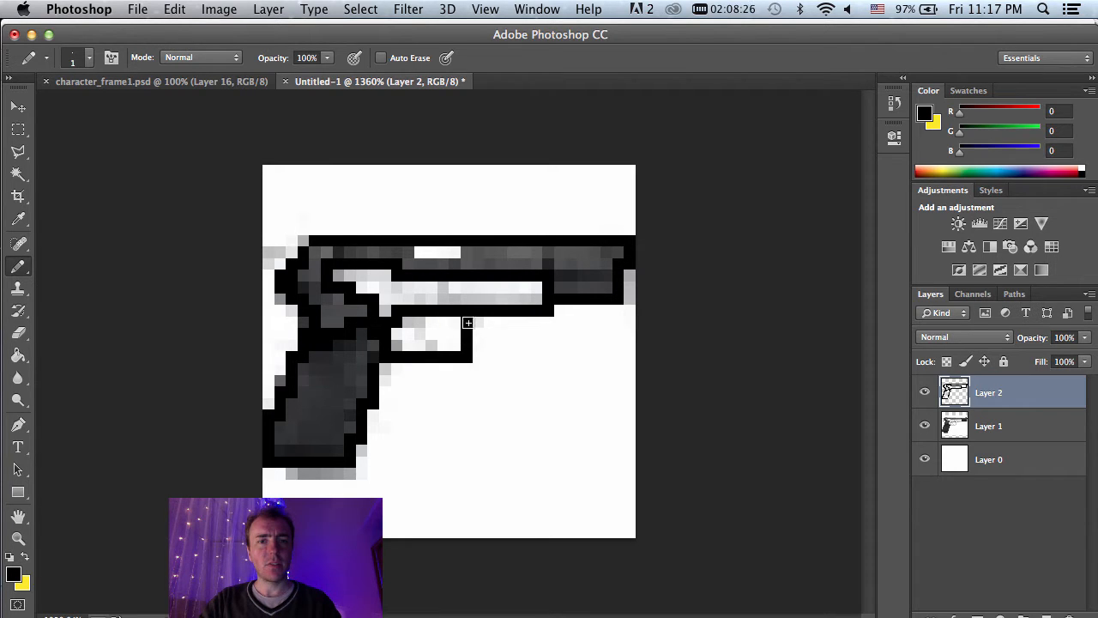
left_click(419, 322)
left_click_drag(299, 252, 273, 247)
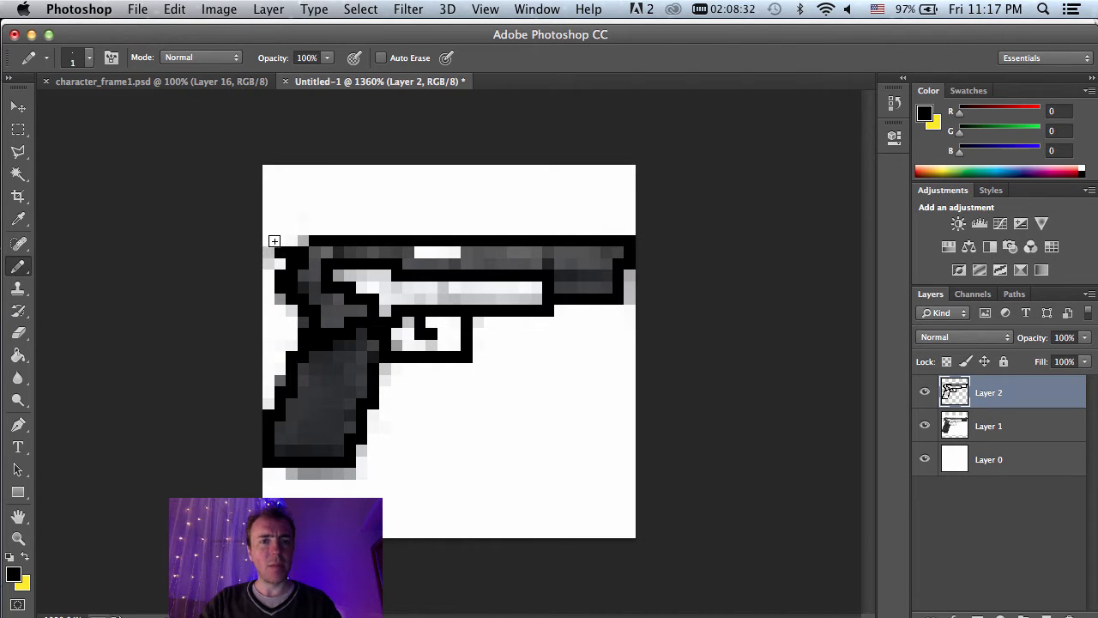
Step: Try adding black pixels at the hammer's rear tip by the canvas edge, and undo them
left_click(271, 242)
left_click(270, 250)
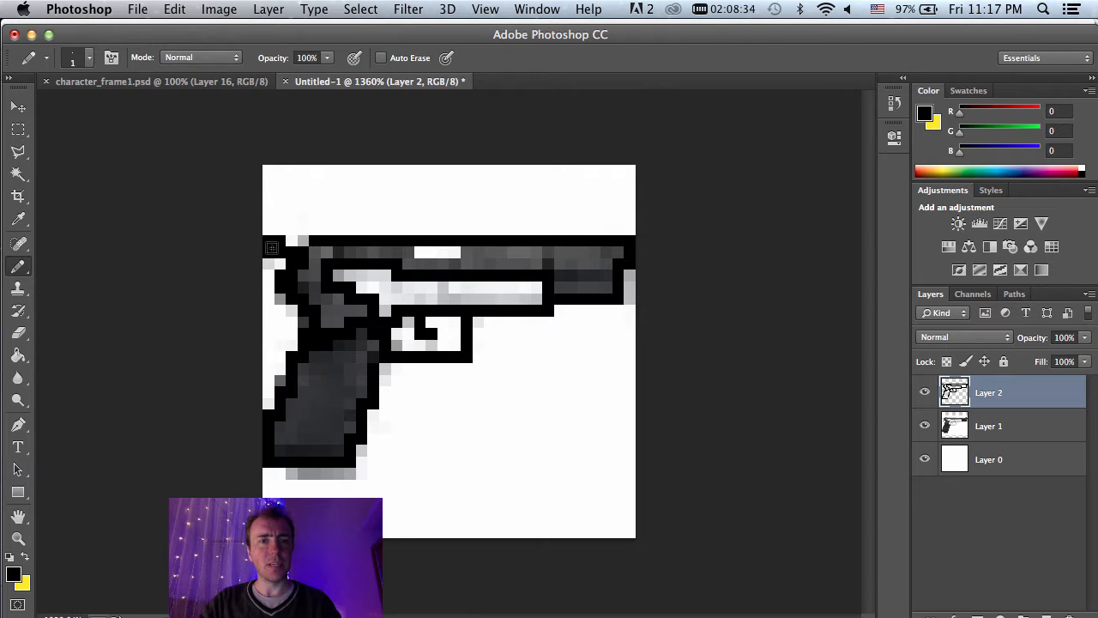
key("super+z")
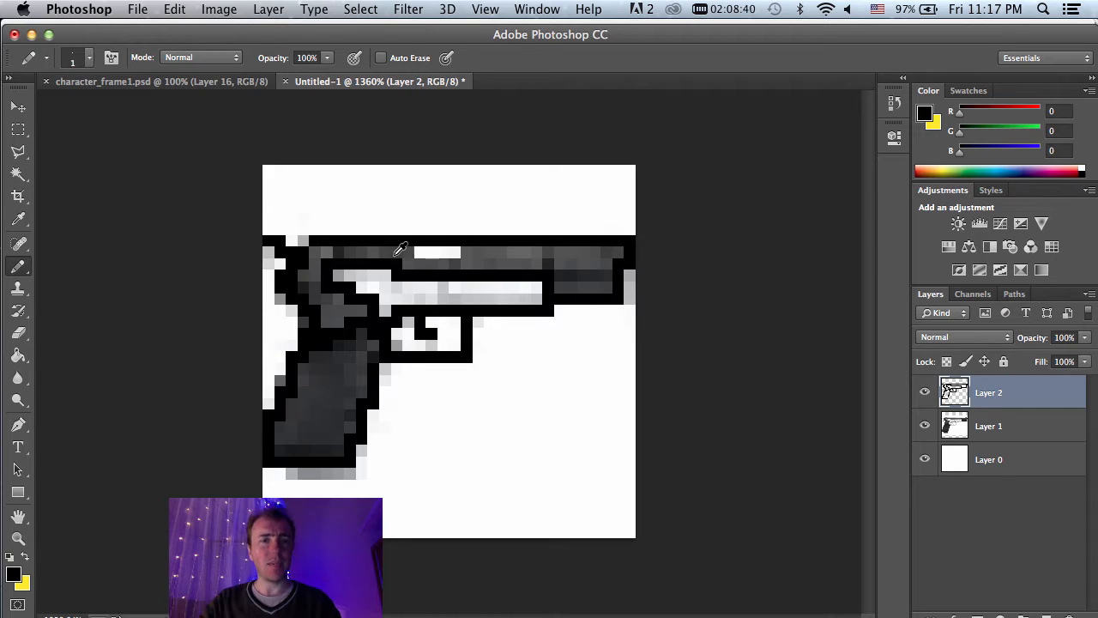
key("super+z")
key("super+z")
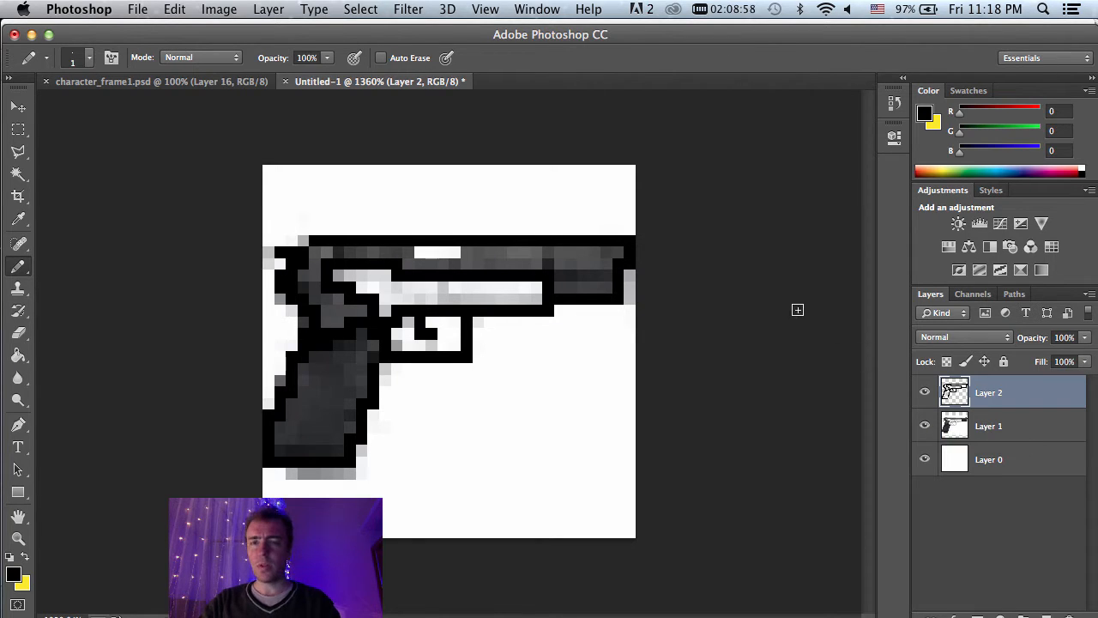
Step: Select the muzzle end of the outline on Layer 2 with a rectangular marquee, delete it and deselect
key("m")
mouse_move(635, 223)
left_mouse_down()
mouse_move(668, 234)
mouse_move(611, 315)
left_mouse_up()
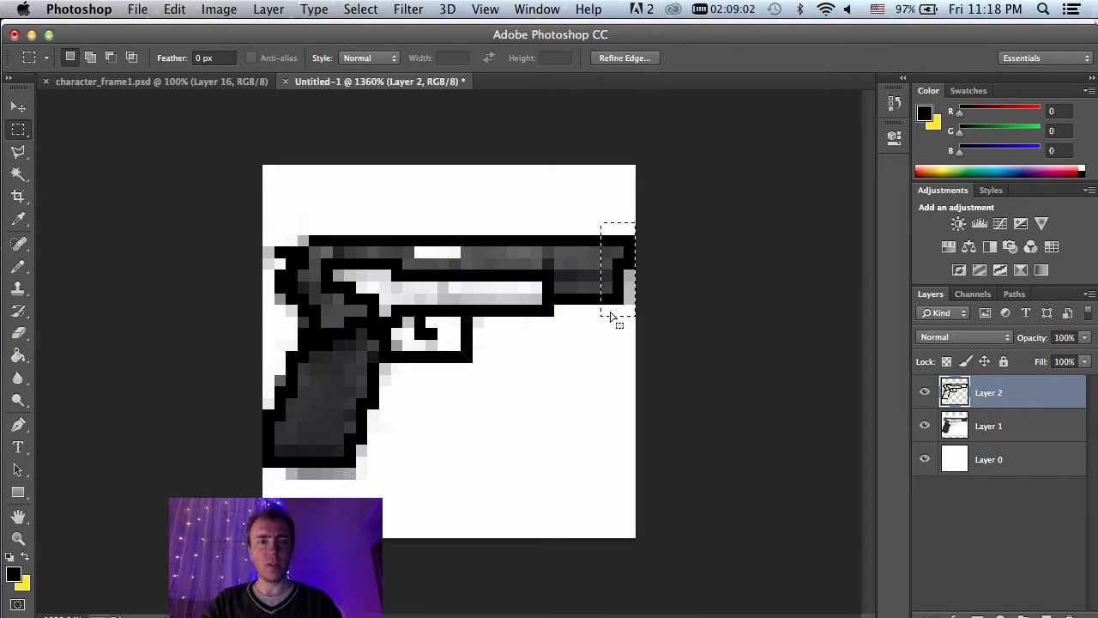
key("Delete")
key("ctrl+d")
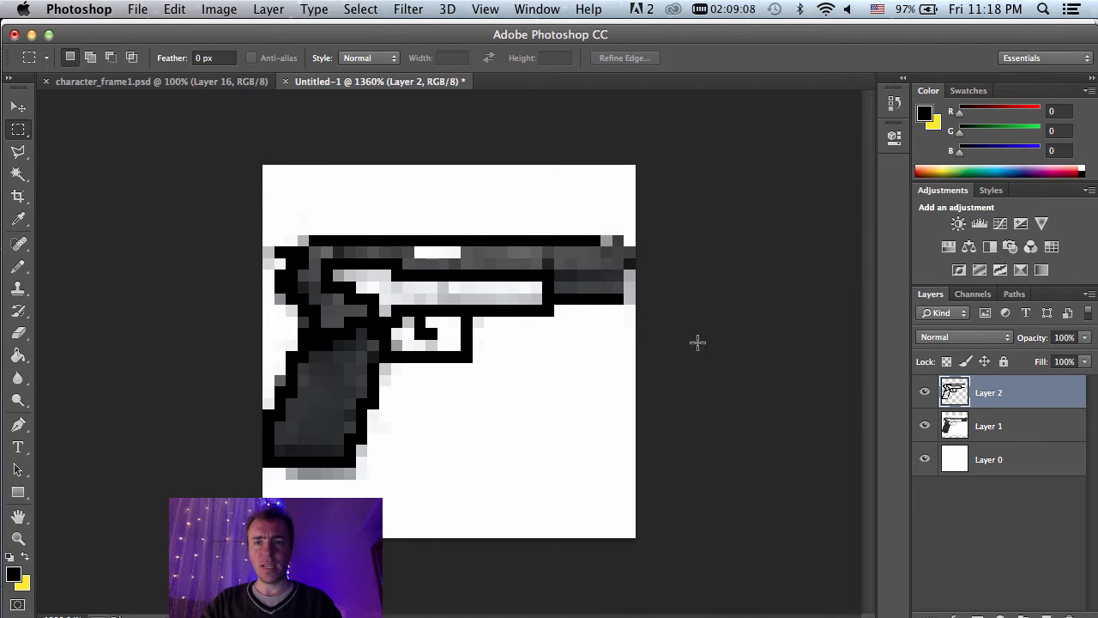
Step: Hide the pistol photo on Layer 1 and pencil a shorter vertical muzzle edge joining the barrel's upper and lower lines
key("b")
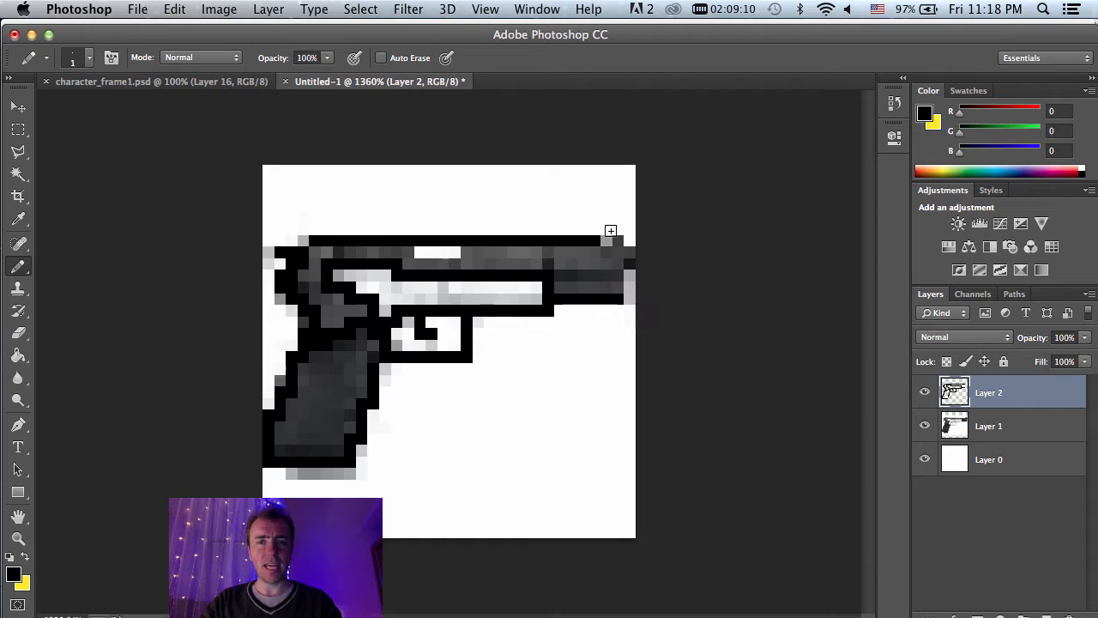
left_click(927, 426)
left_click(602, 243)
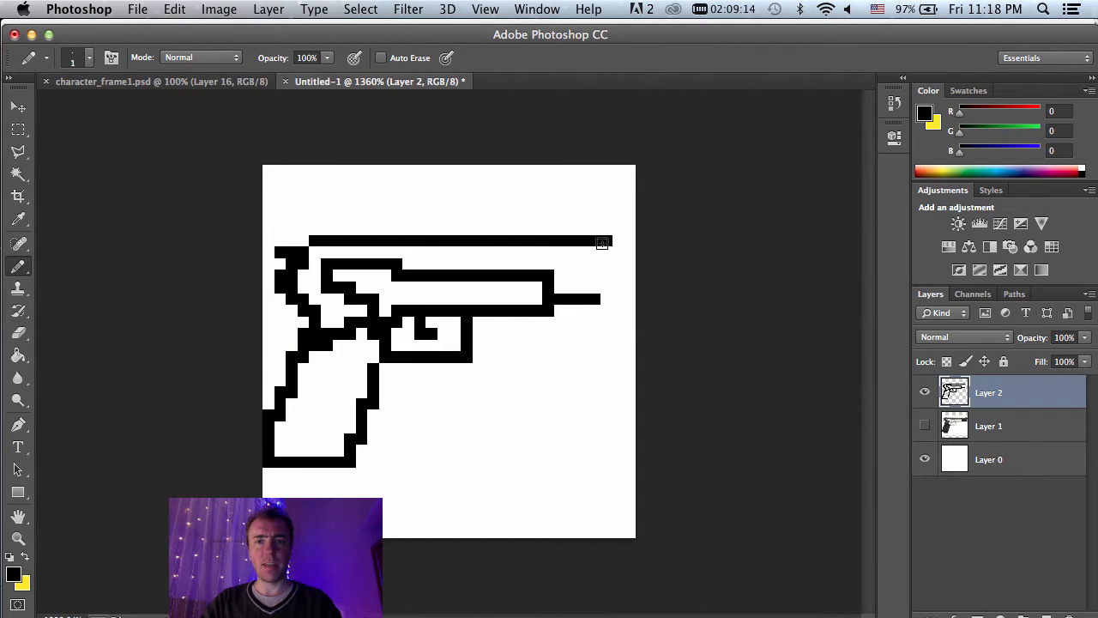
left_click_drag(602, 243, 602, 295)
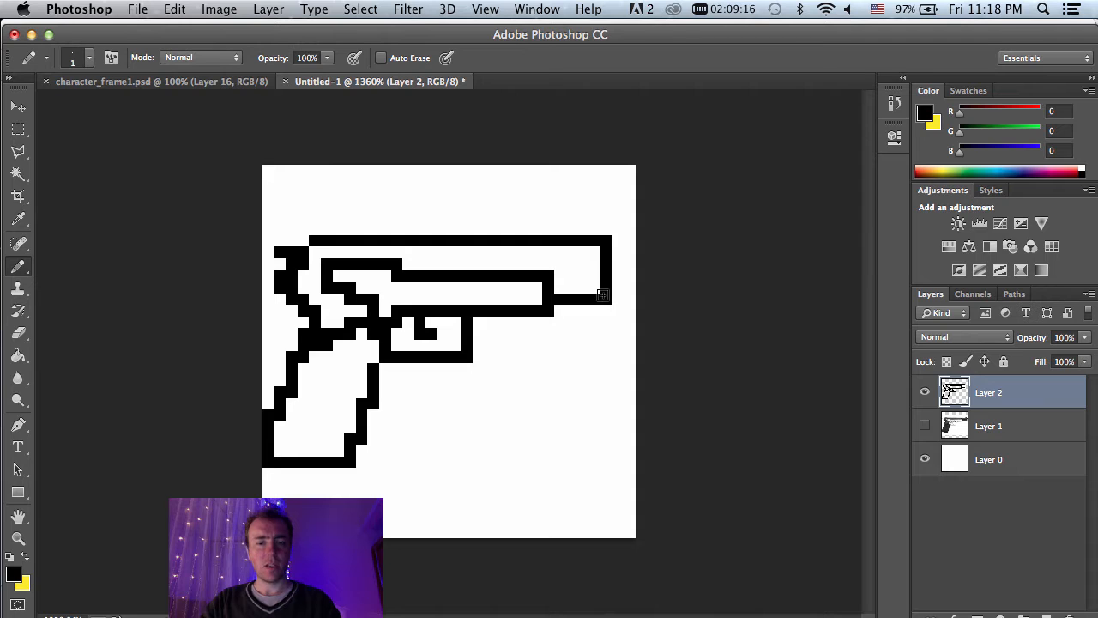
Step: Delete the muzzle's lower front corner with a marquee selection and redraw it in pencil with a one-pixel step inward
key("m")
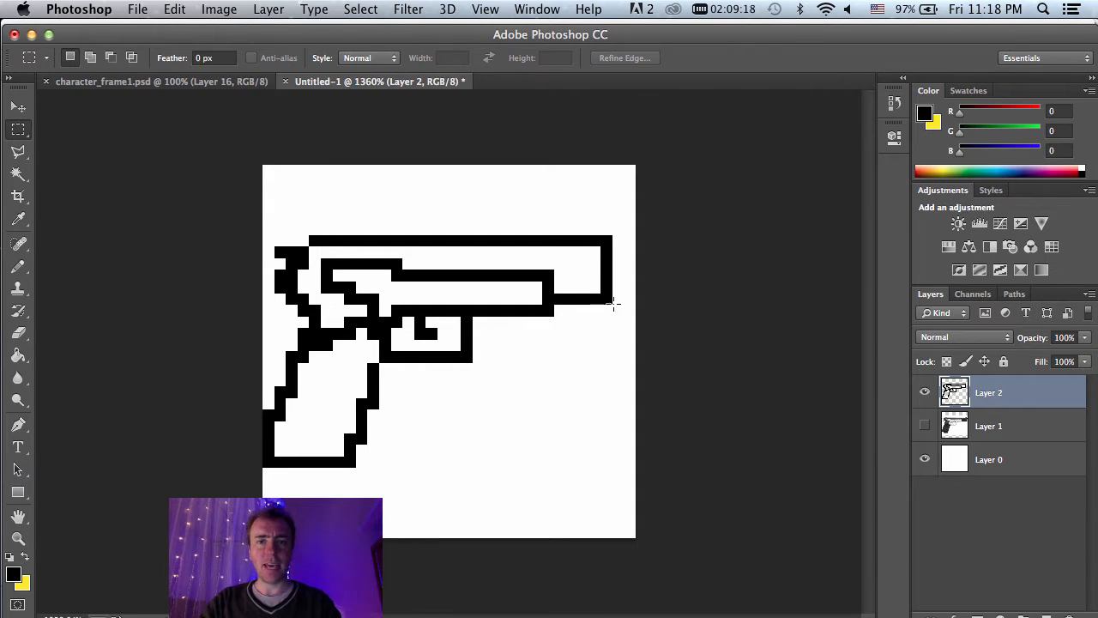
left_click_drag(625, 315, 589, 270)
key("Delete")
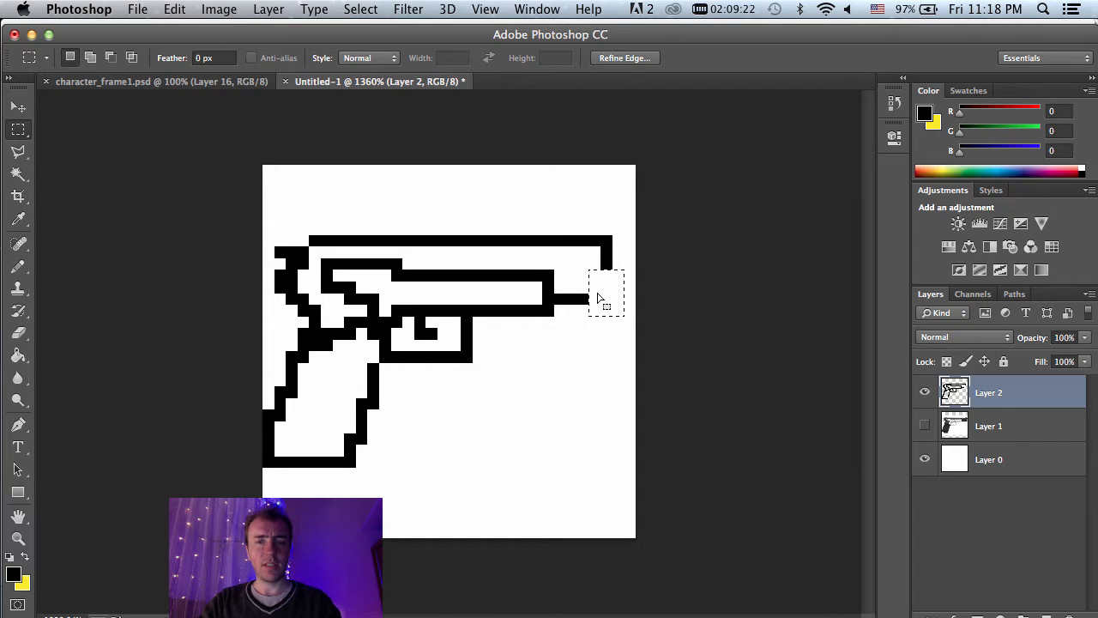
left_click(605, 294)
key("b")
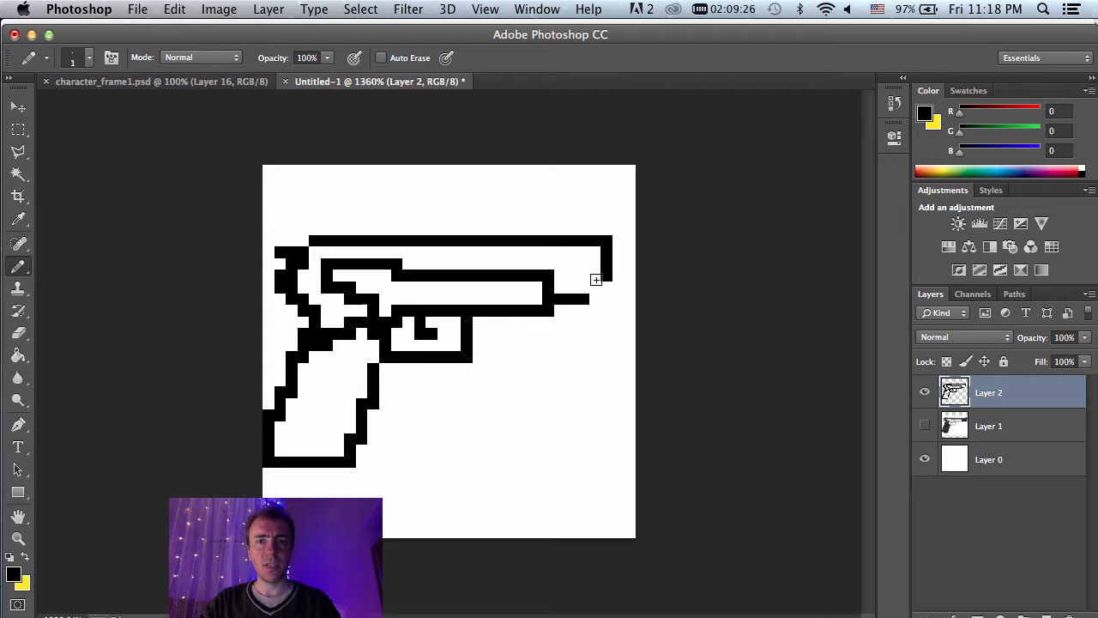
left_click_drag(592, 286, 592, 293)
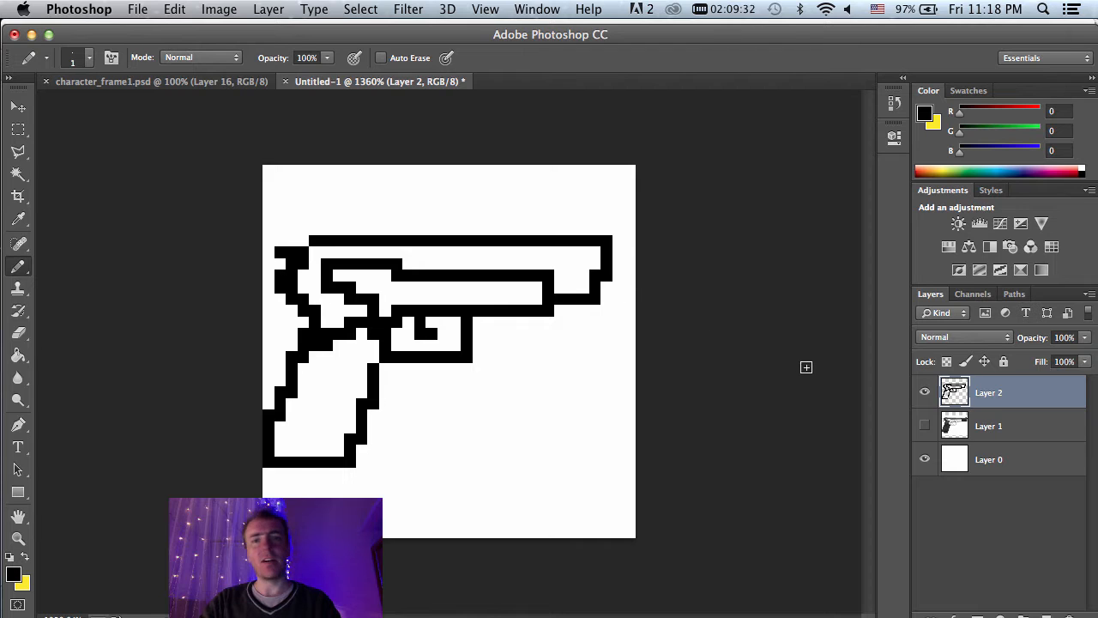
Step: Toggle Layer 1's visibility repeatedly to compare the outline with the pistol image, leaving Layer 1 hidden
left_click(925, 428)
left_click(925, 429)
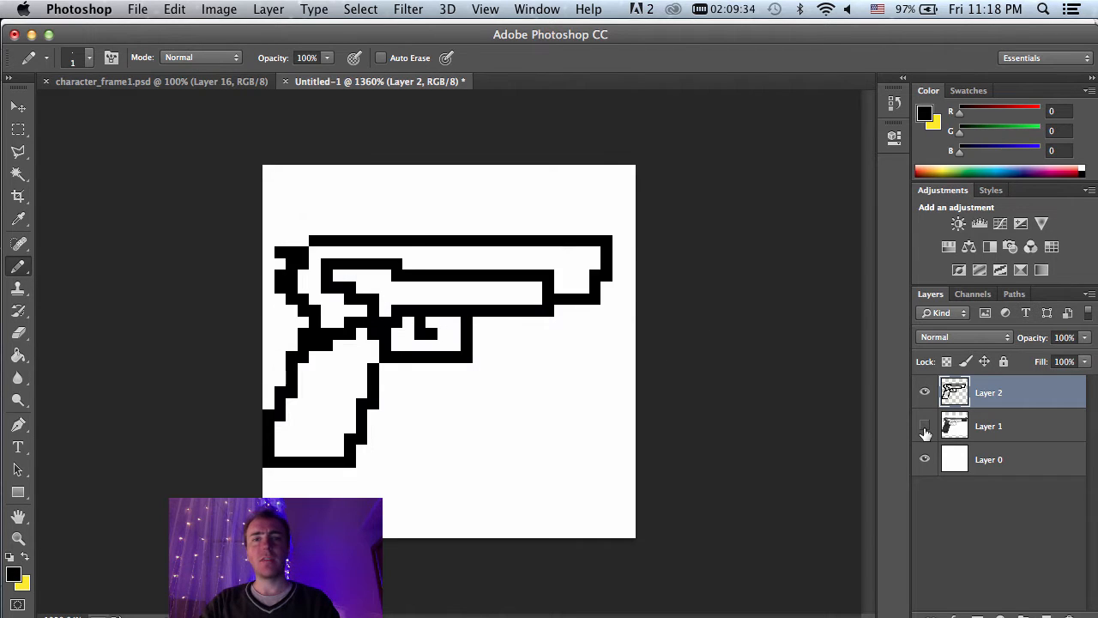
left_click(924, 429)
left_click(924, 429)
left_click(924, 429)
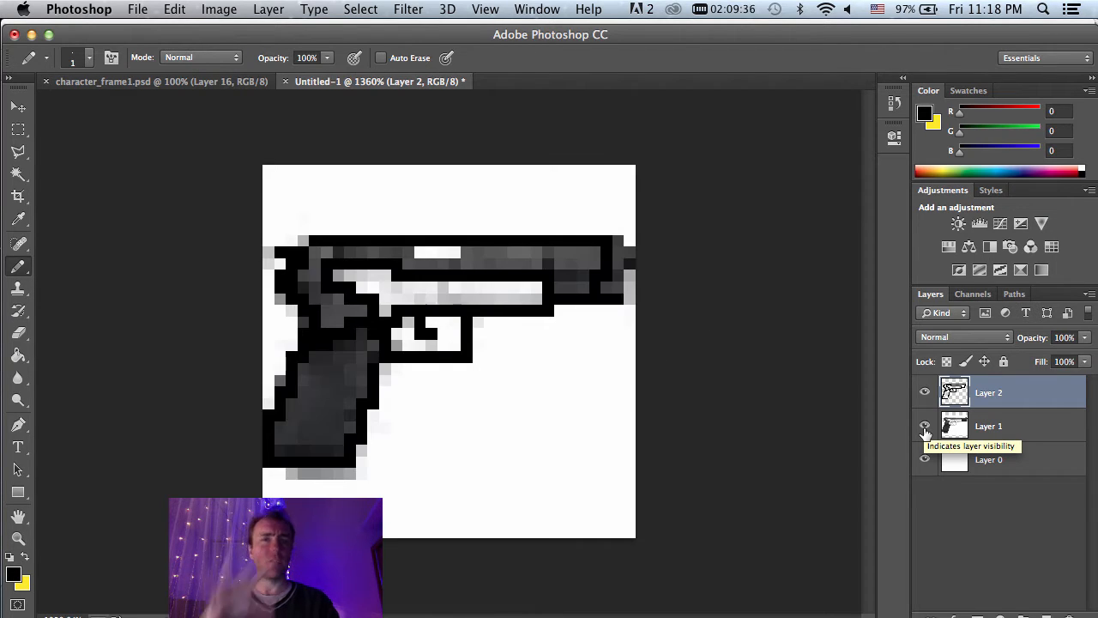
left_click(925, 429)
left_click(924, 429)
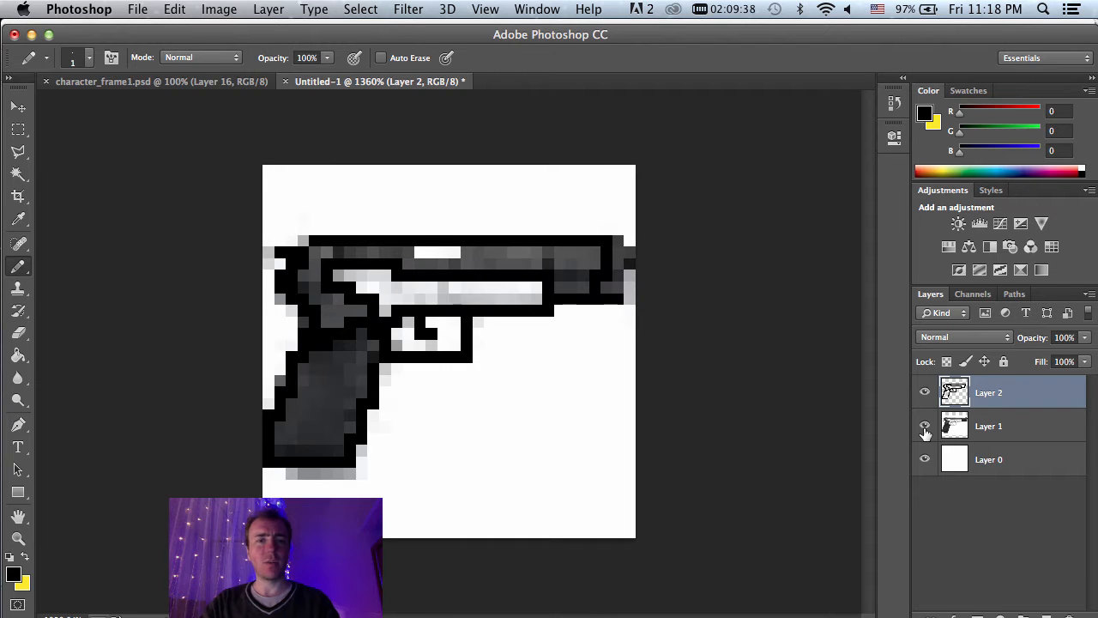
left_click(925, 429)
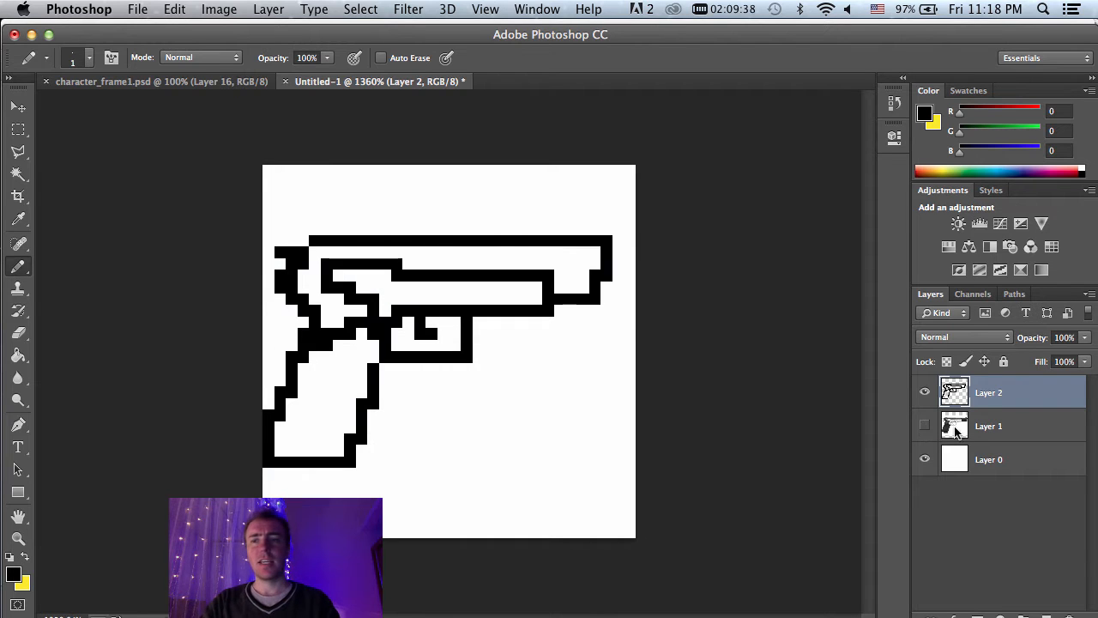
Step: Add a new layer above Layer 2 and pencil in the small area below the muzzle with dark grey #4e4e4e
left_click(1046, 614)
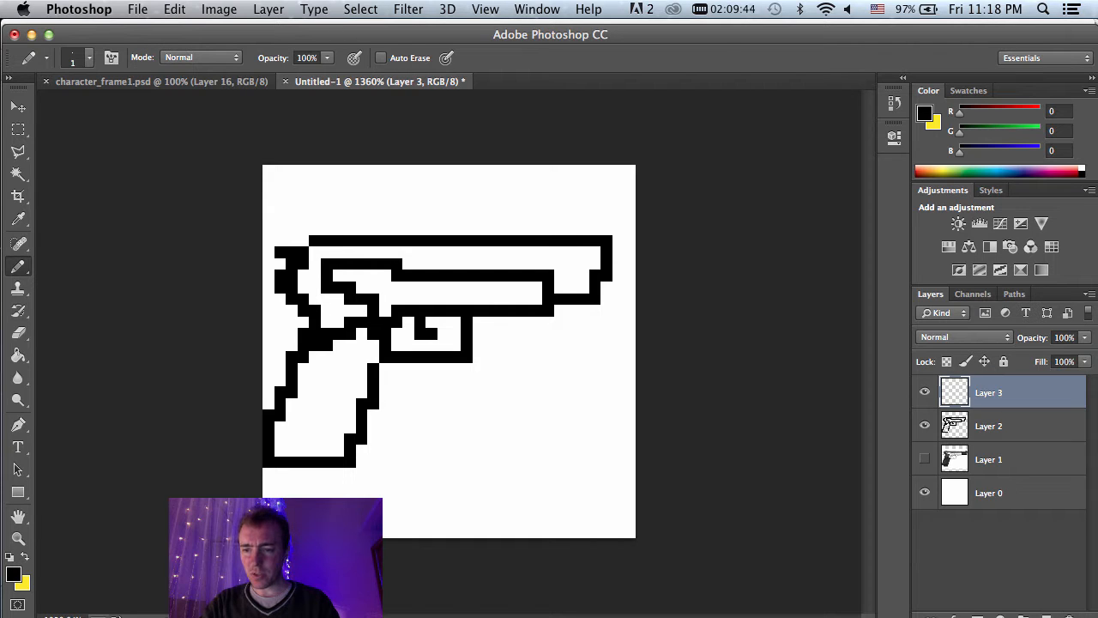
left_click_drag(1087, 617, 1087, 615)
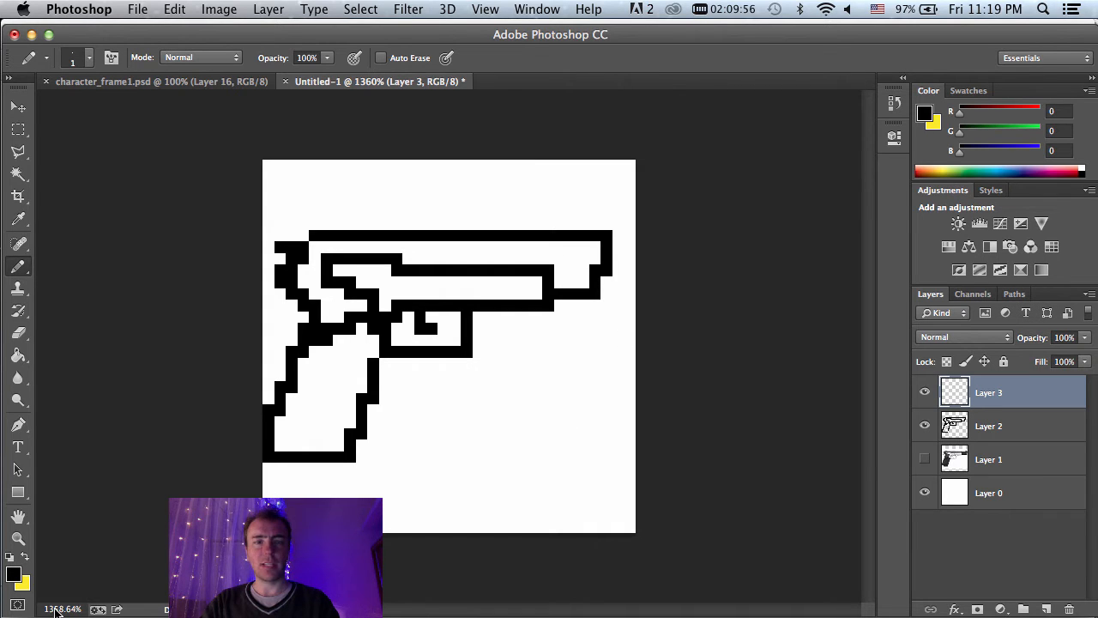
left_click(13, 576)
left_click(704, 287)
left_click_drag(703, 287, 606, 341)
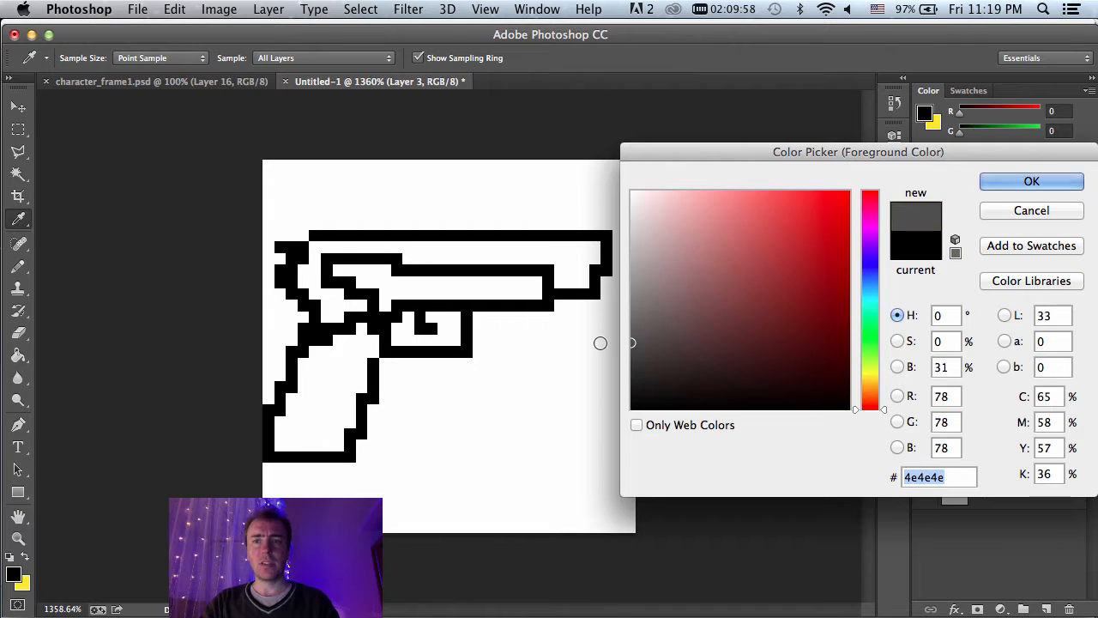
left_click(1029, 180)
mouse_move(553, 273)
left_mouse_down()
mouse_move(585, 281)
mouse_move(561, 274)
mouse_move(572, 270)
left_mouse_up()
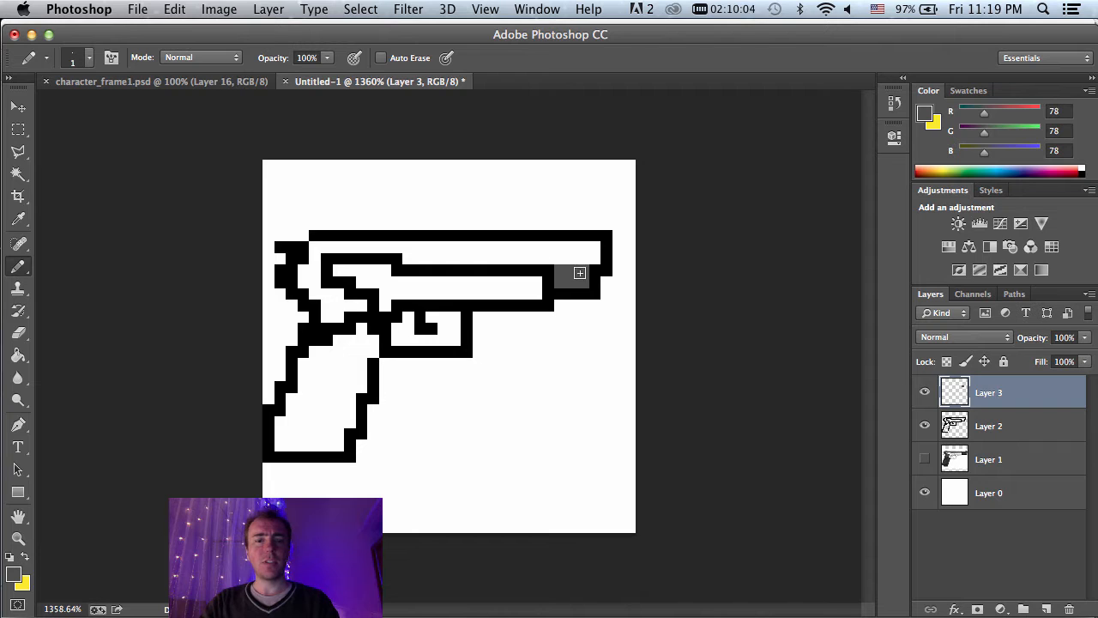
key("w")
left_click(517, 257)
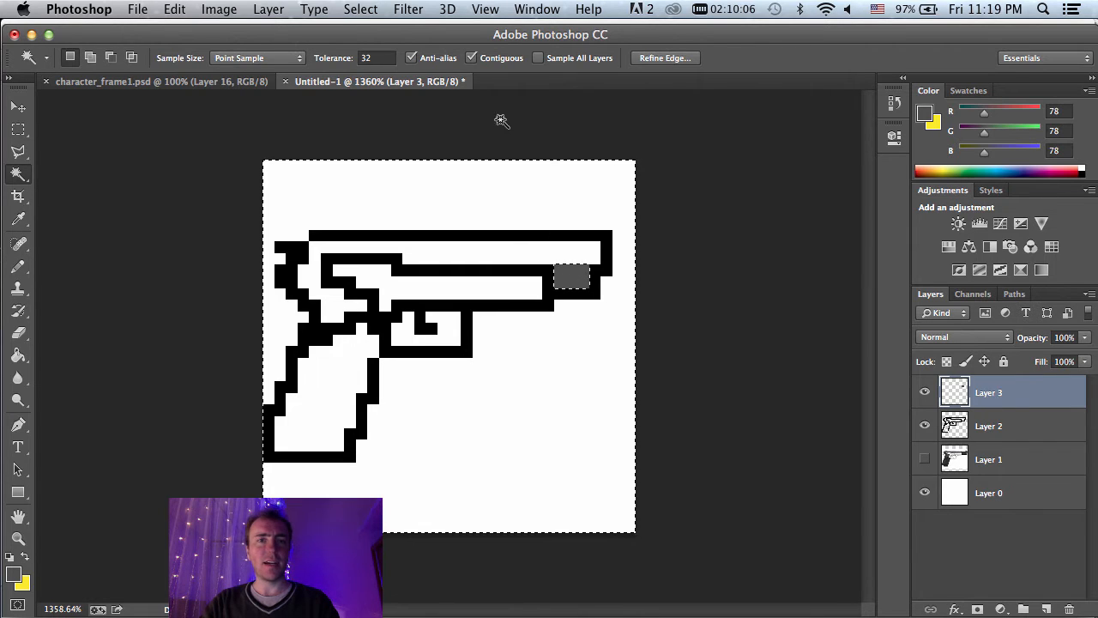
left_click(471, 57)
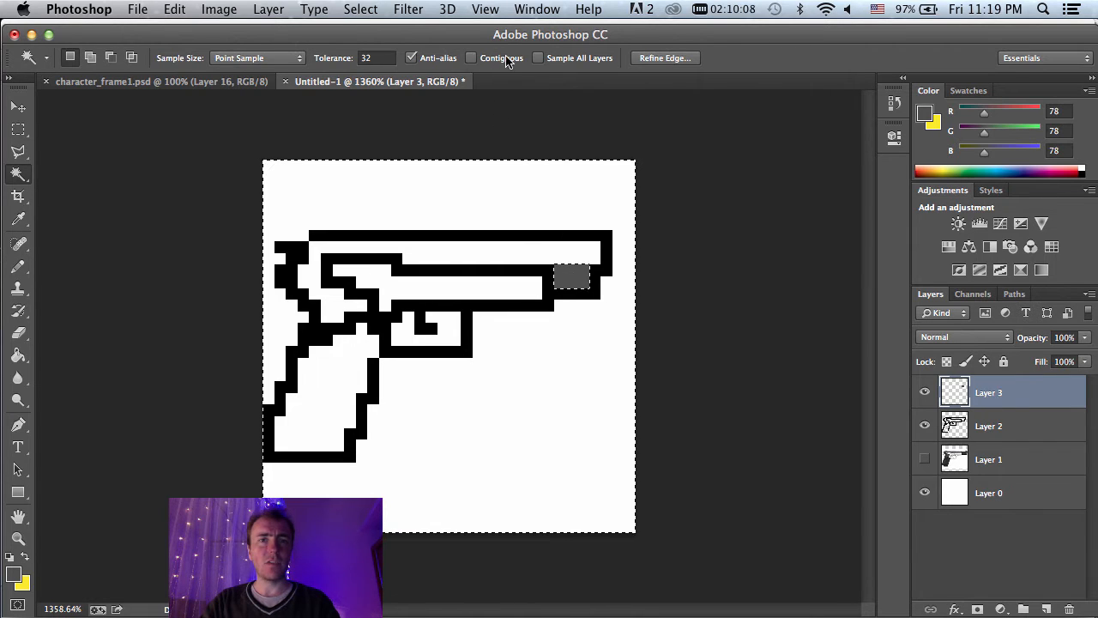
left_click(523, 256)
left_click(514, 257)
left_click(503, 257)
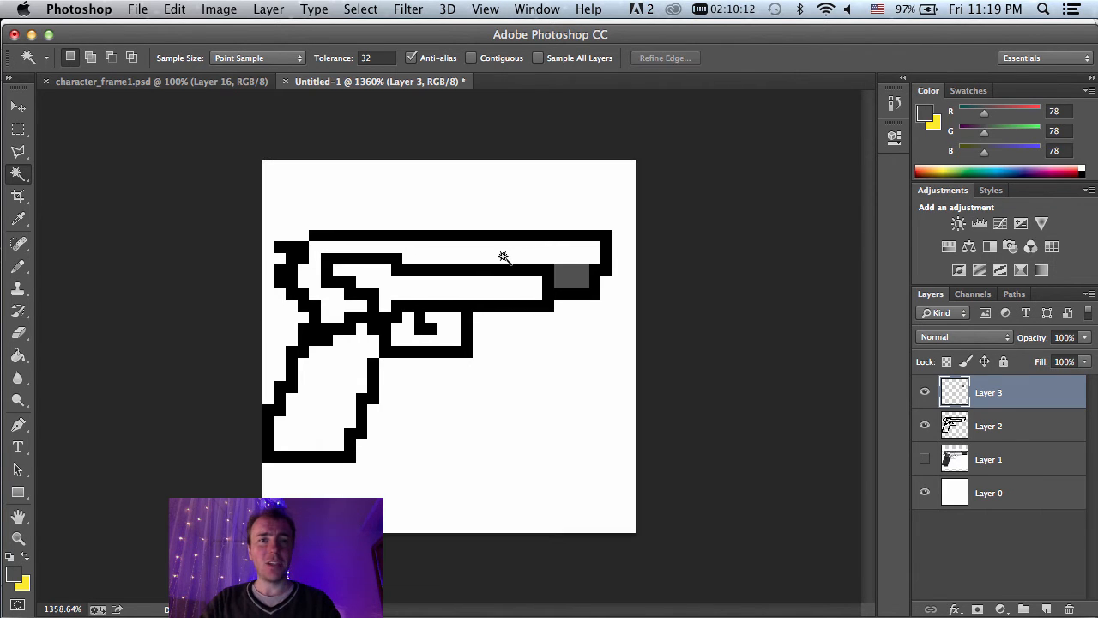
left_click(464, 294)
left_click(459, 290)
Step: On Layer 2, turn contiguous selection back on and select the empty slide area inside the pistol outline with the Magic Wand
left_click(1018, 422)
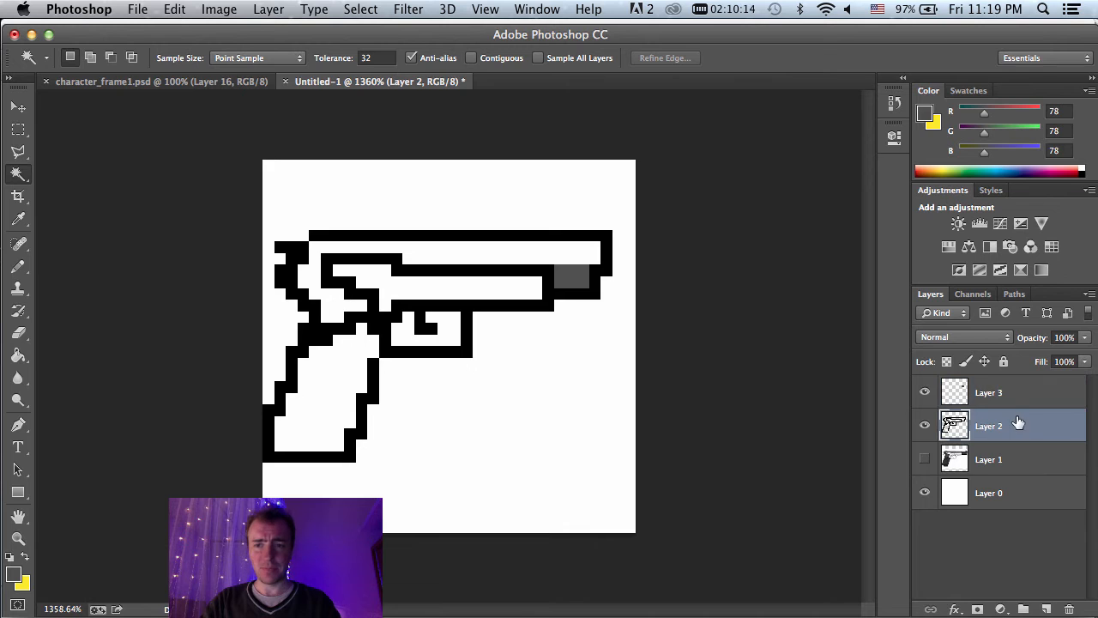
left_click(523, 258)
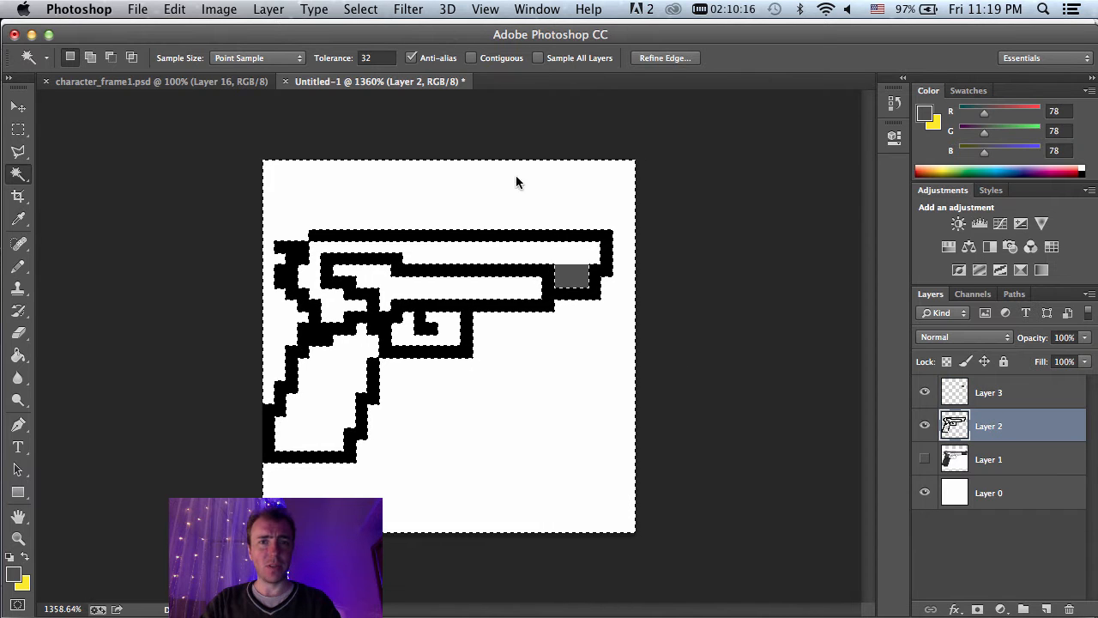
left_click(471, 58)
left_click(483, 263)
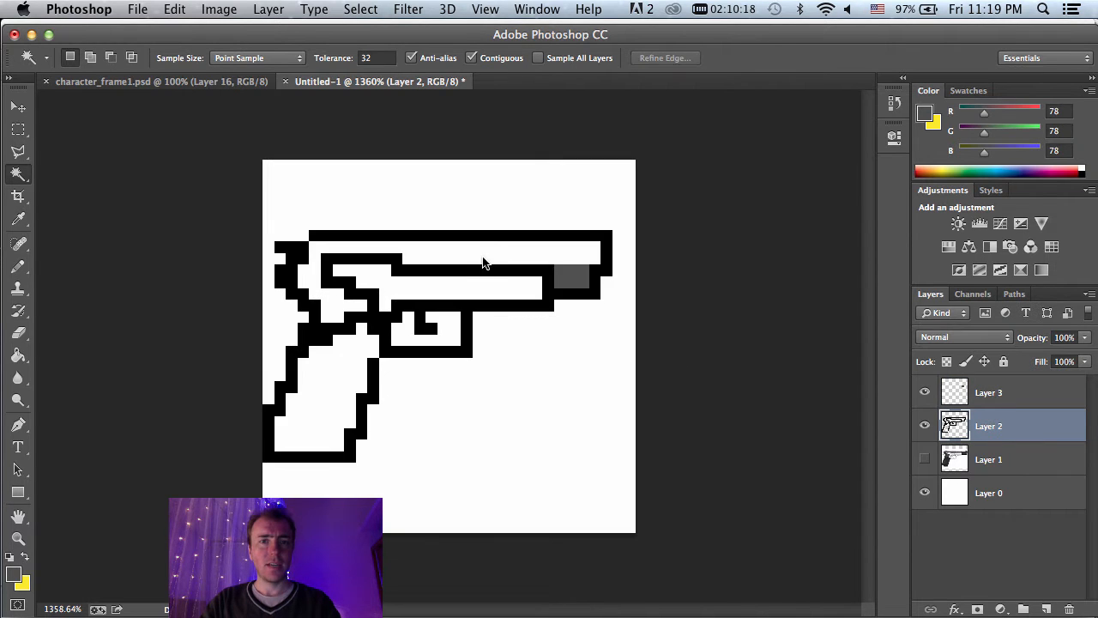
left_click(484, 260)
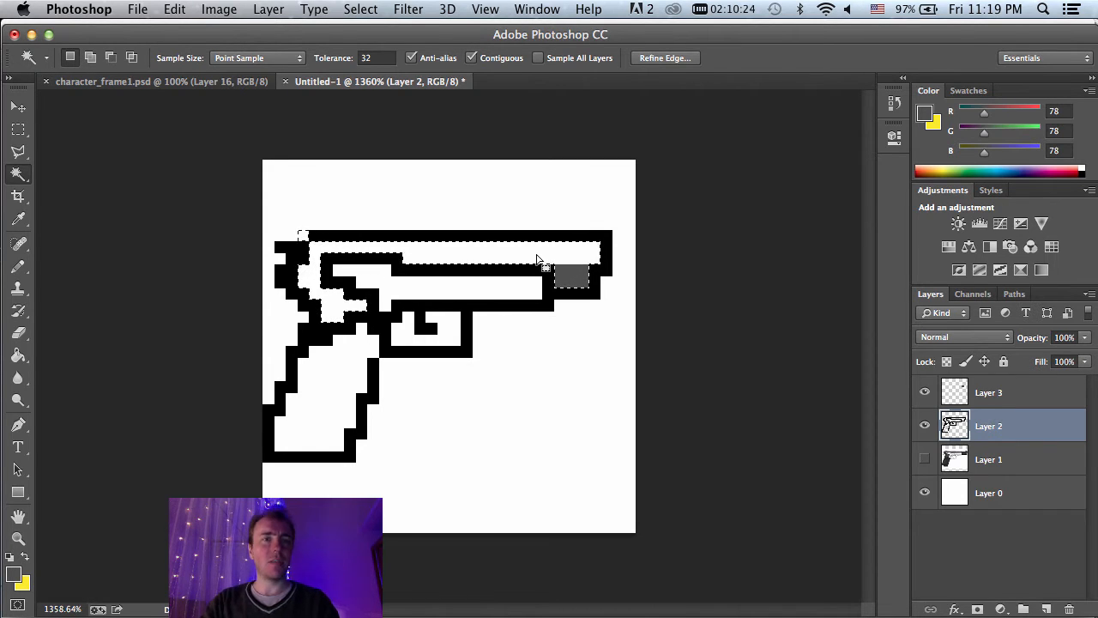
Step: Fill the selected slide area on Layer 2 with dark grey #4e4e4e and delete the stray pixel behind the slide's top edge
key("g")
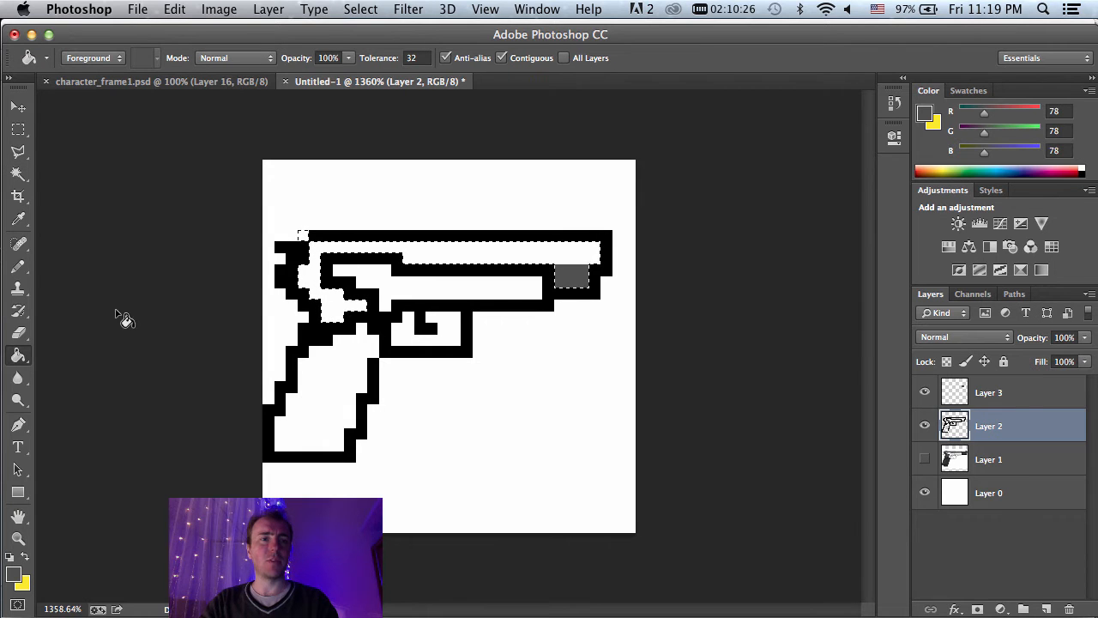
left_click(26, 362)
left_click(73, 369)
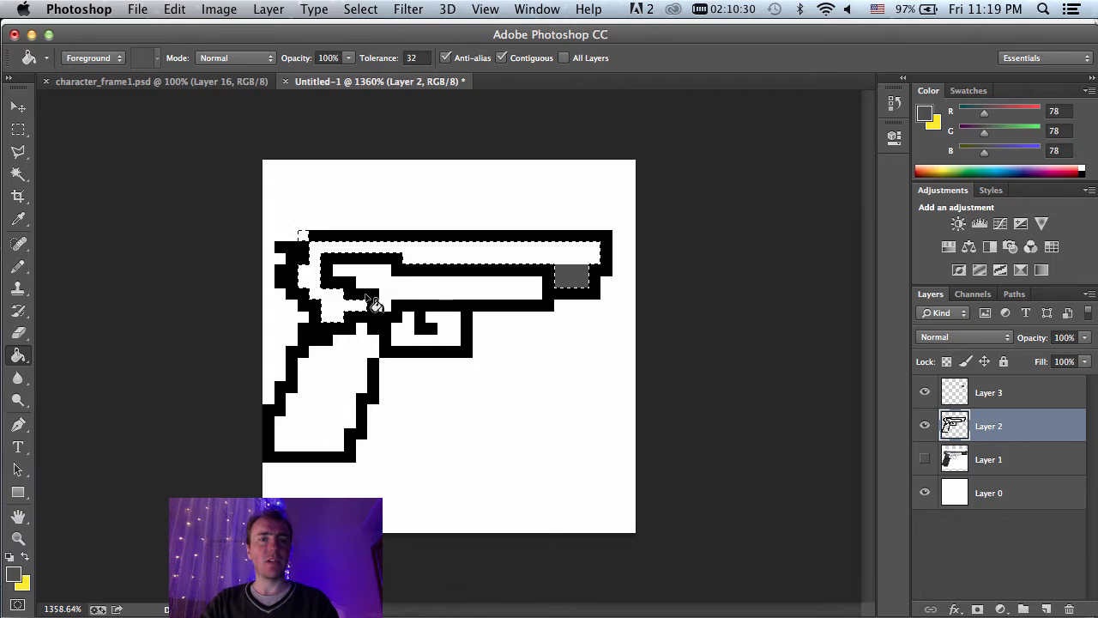
left_click(435, 261)
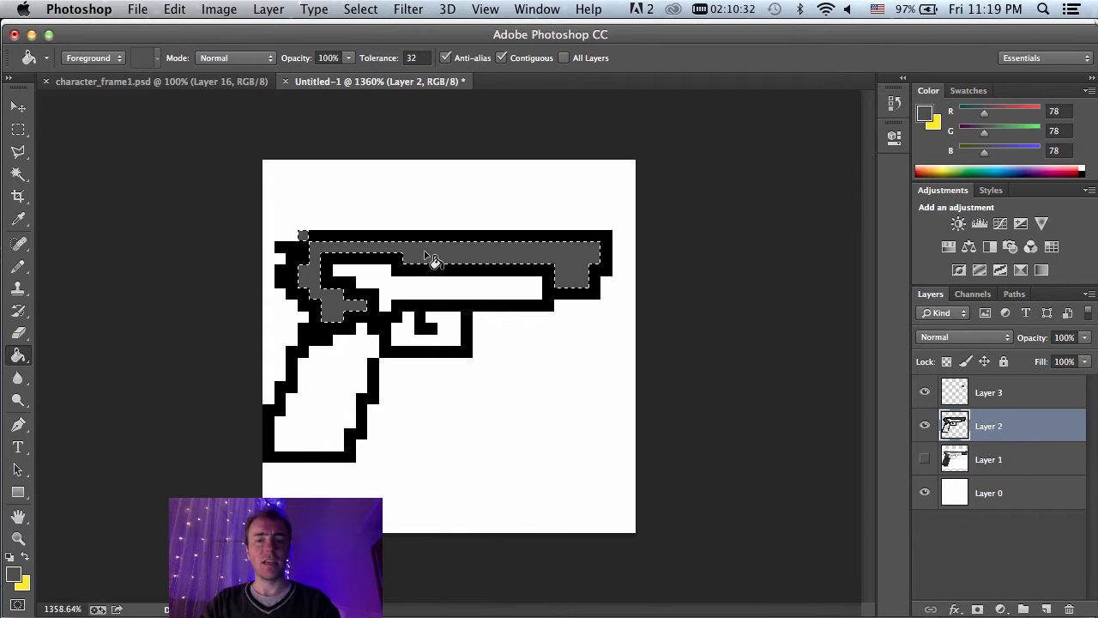
key("m")
key("super+d")
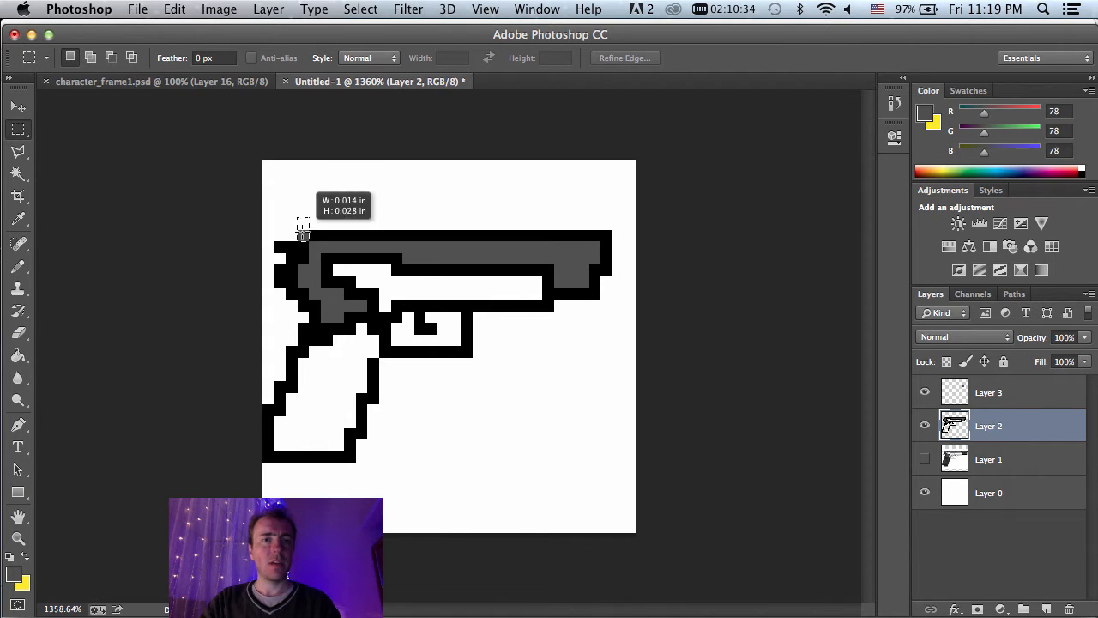
left_click_drag(303, 233, 302, 235)
key("super+d")
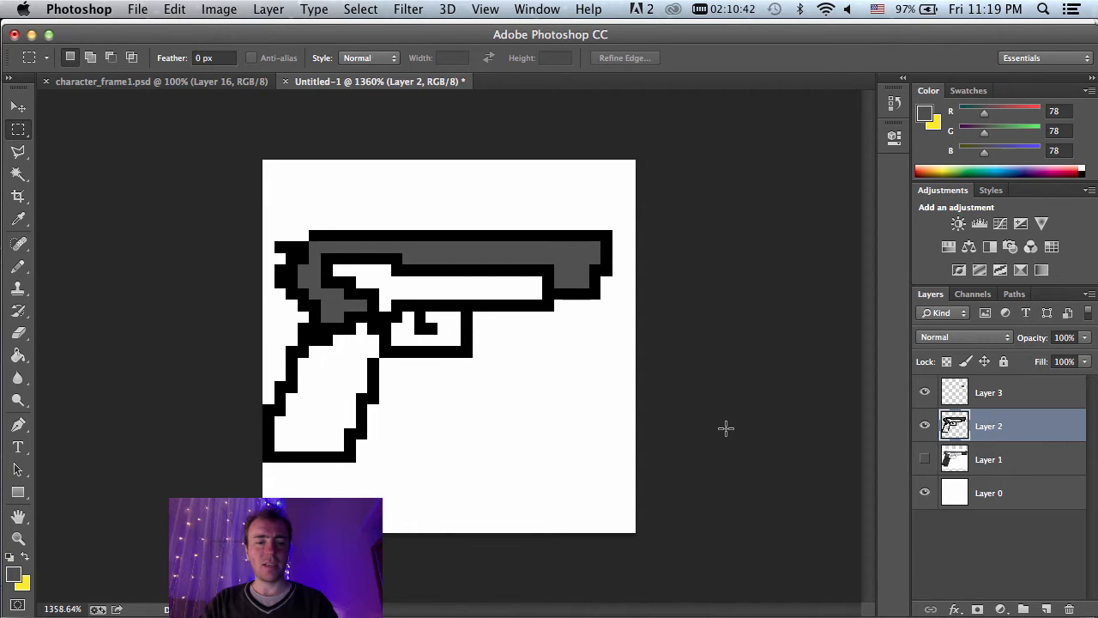
Step: Undo the stray-pixel removal and the dark grey fill on Layer 2, going back to the active slide selection
key("alt+super+z")
key("alt+super+z")
key("alt+super+z")
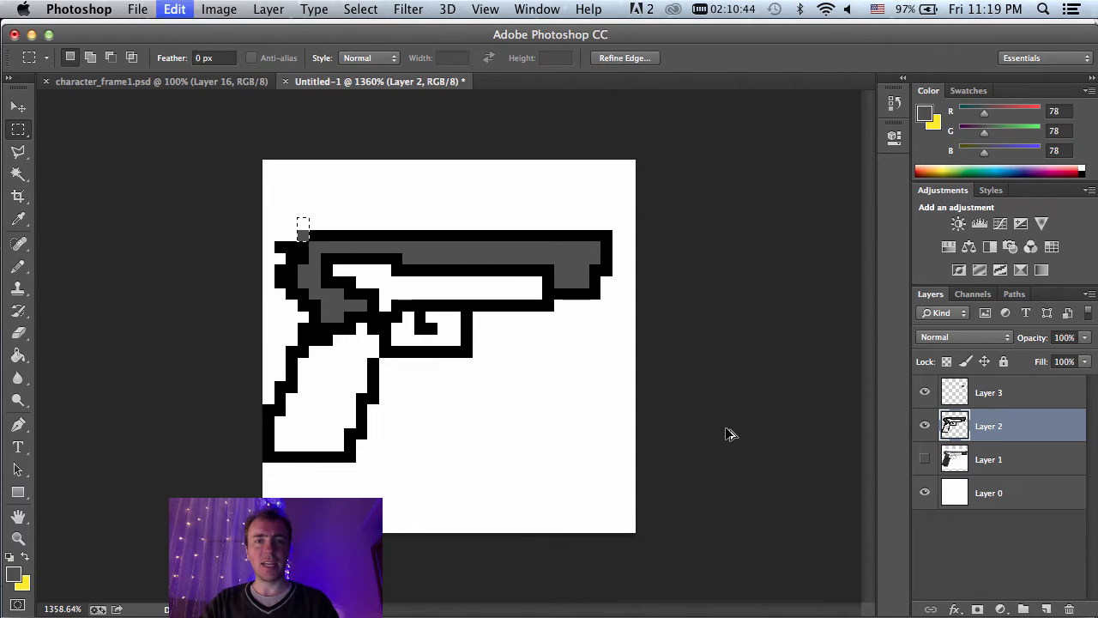
key("shift+super+z")
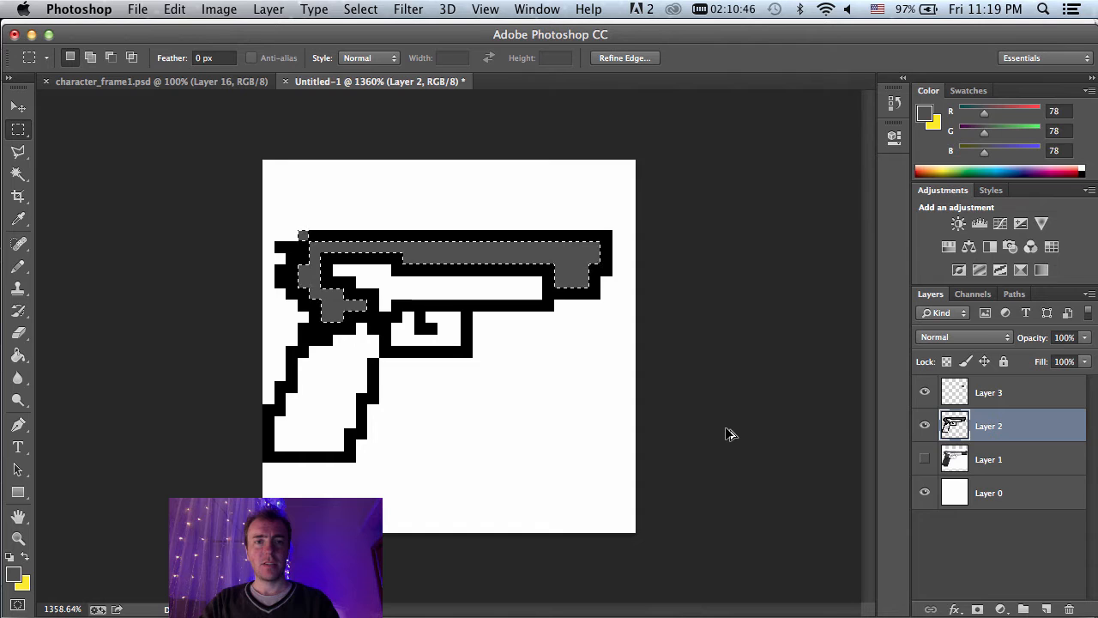
key("shift+super+z")
Step: Fill the slide selection on Layer 3 with dark grey #4e4e4e and delete the stray pixel behind the slide's top edge
left_click(1032, 395)
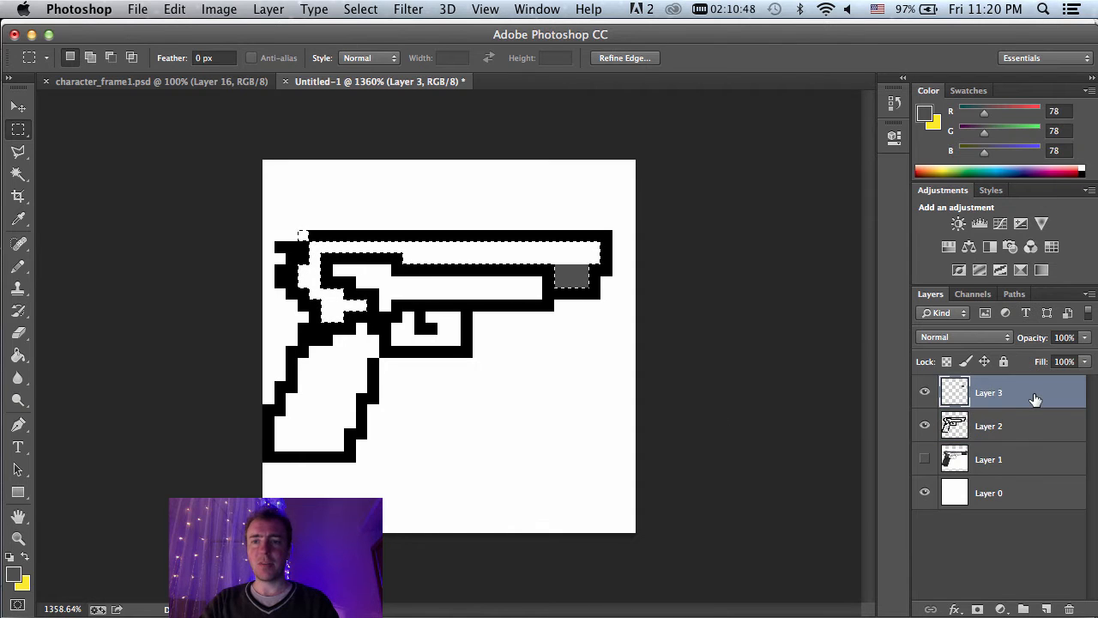
key("g")
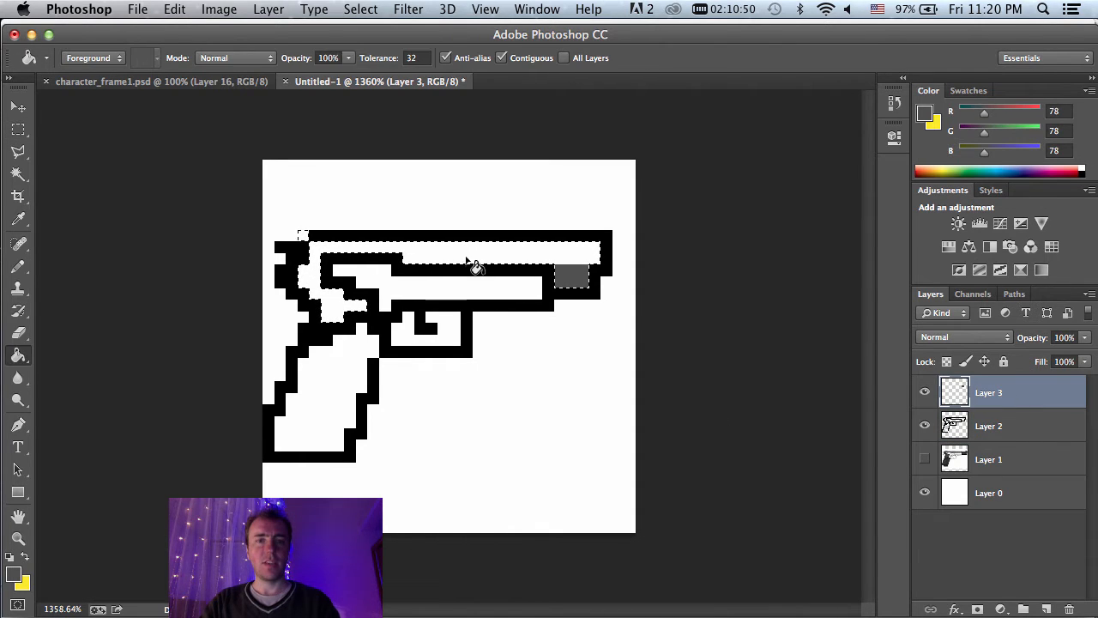
left_click(465, 254)
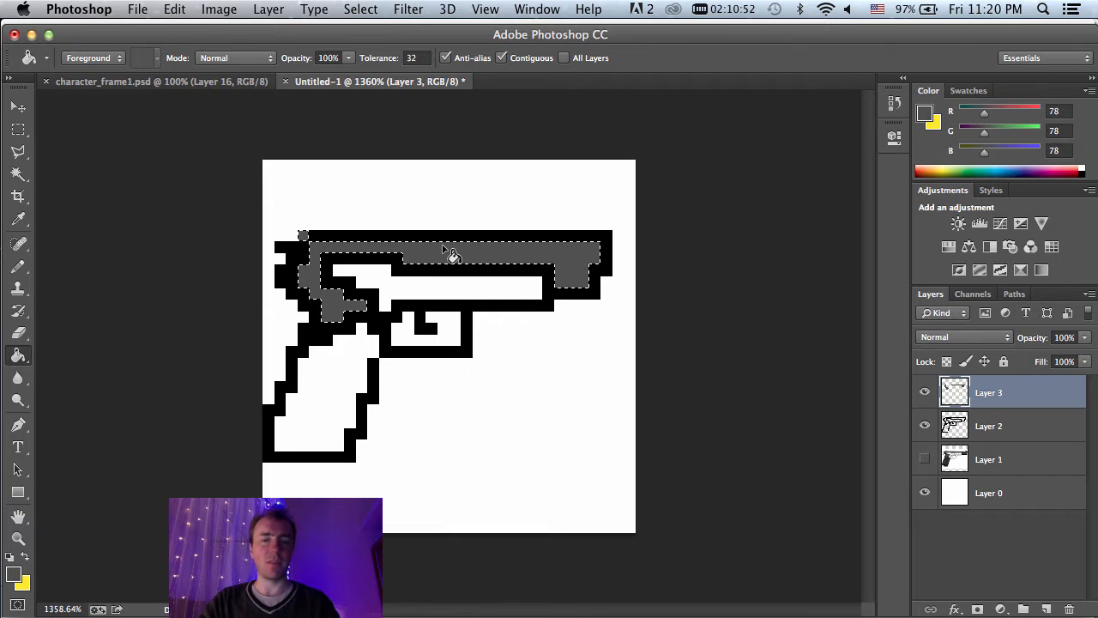
key("m")
key("super+d")
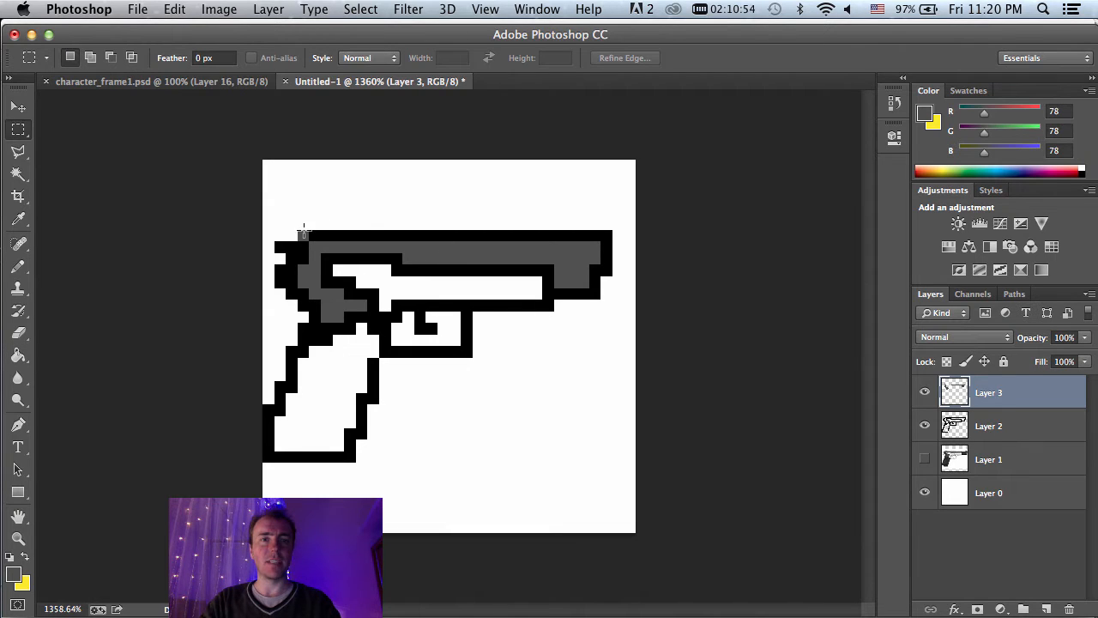
left_click_drag(297, 218, 310, 242)
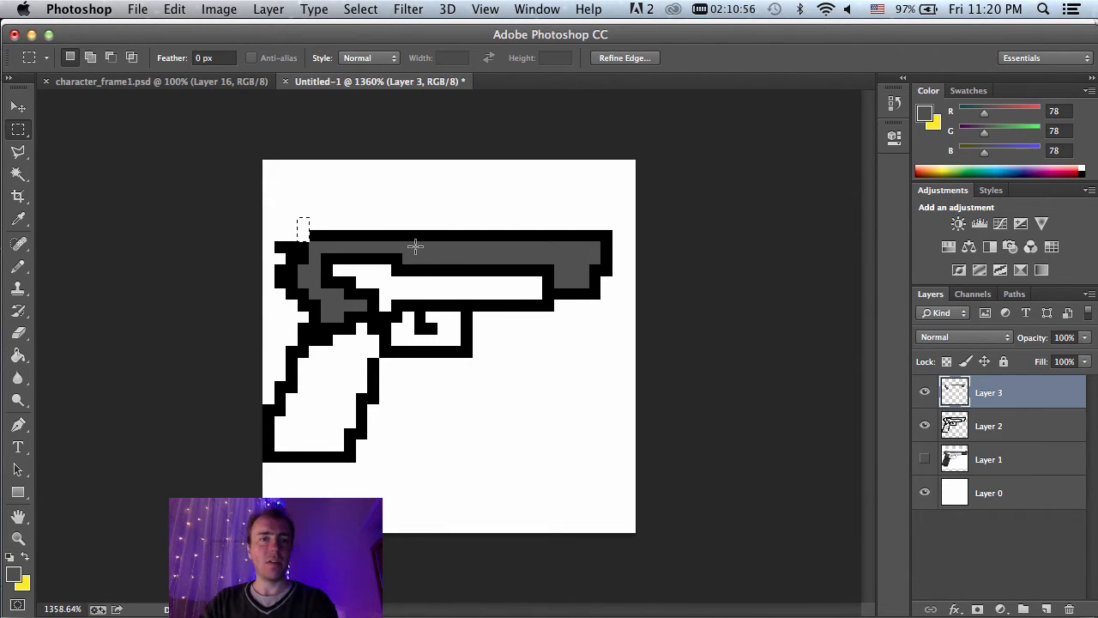
left_click(496, 305)
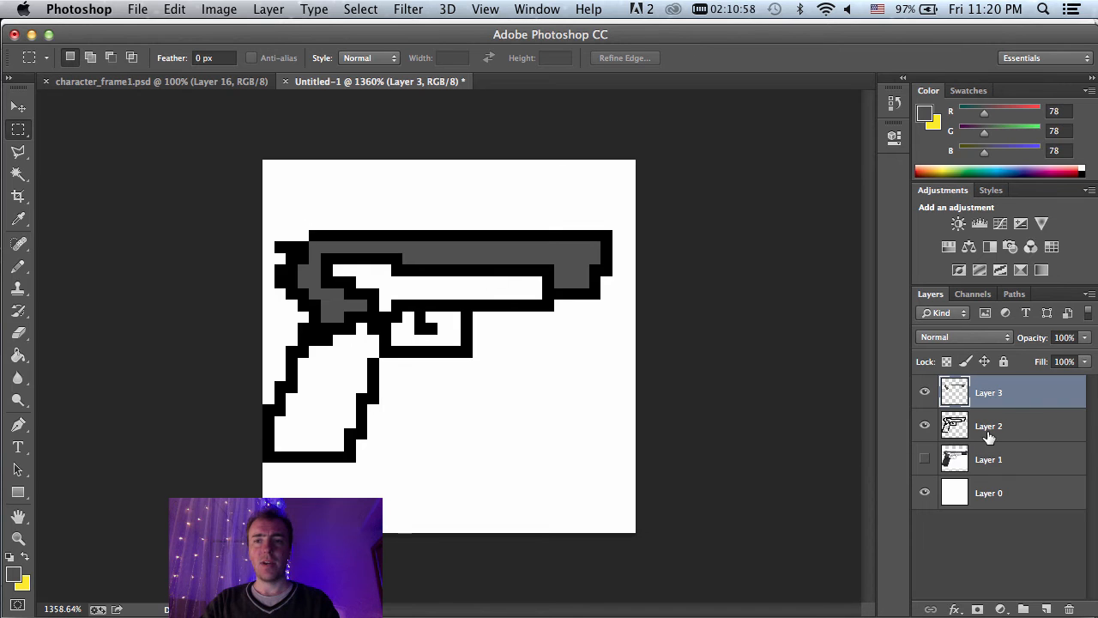
Step: Select the frame area under the slide with the Magic Wand on Layer 2 and set the foreground colour to grey, RGB 137, 137, 137
left_click(1021, 433)
key("w")
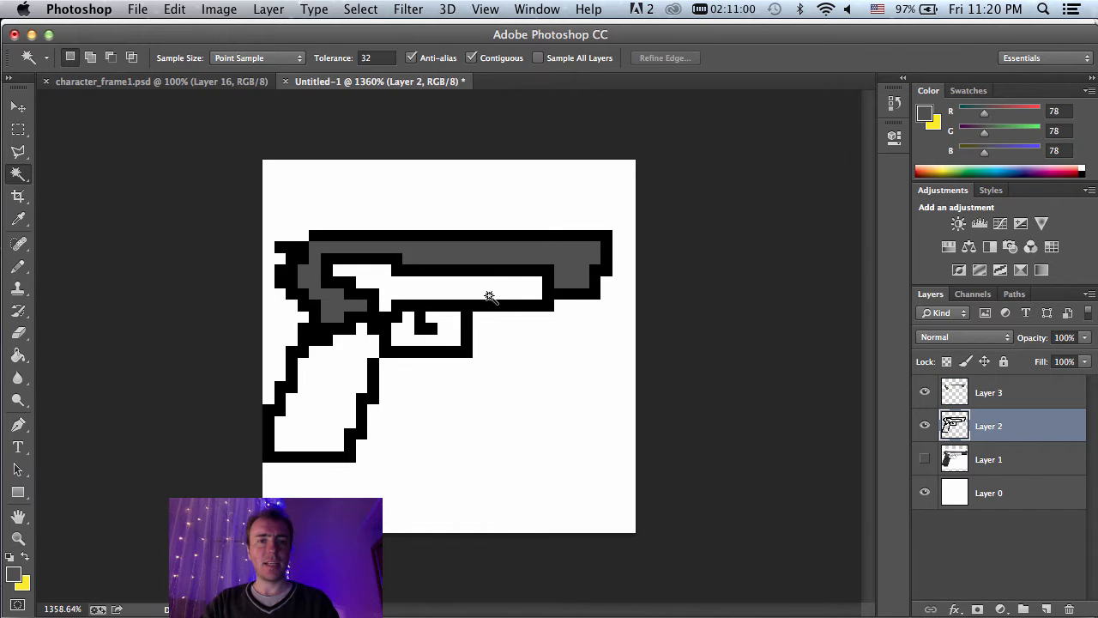
left_click(485, 290)
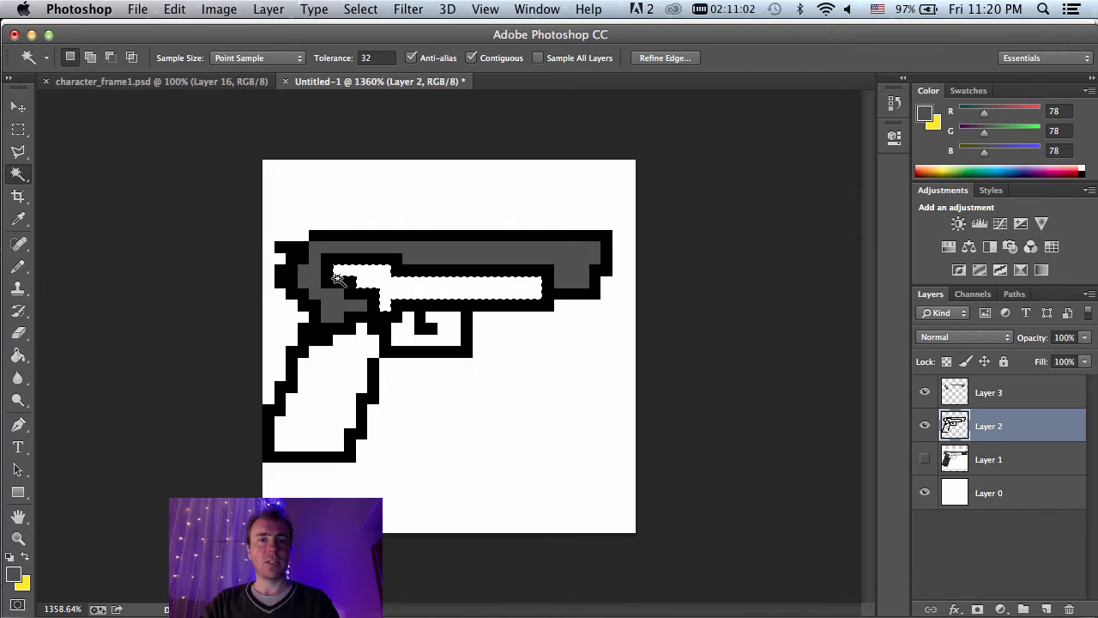
left_click(21, 580)
left_click_drag(631, 343, 631, 292)
left_click(1029, 182)
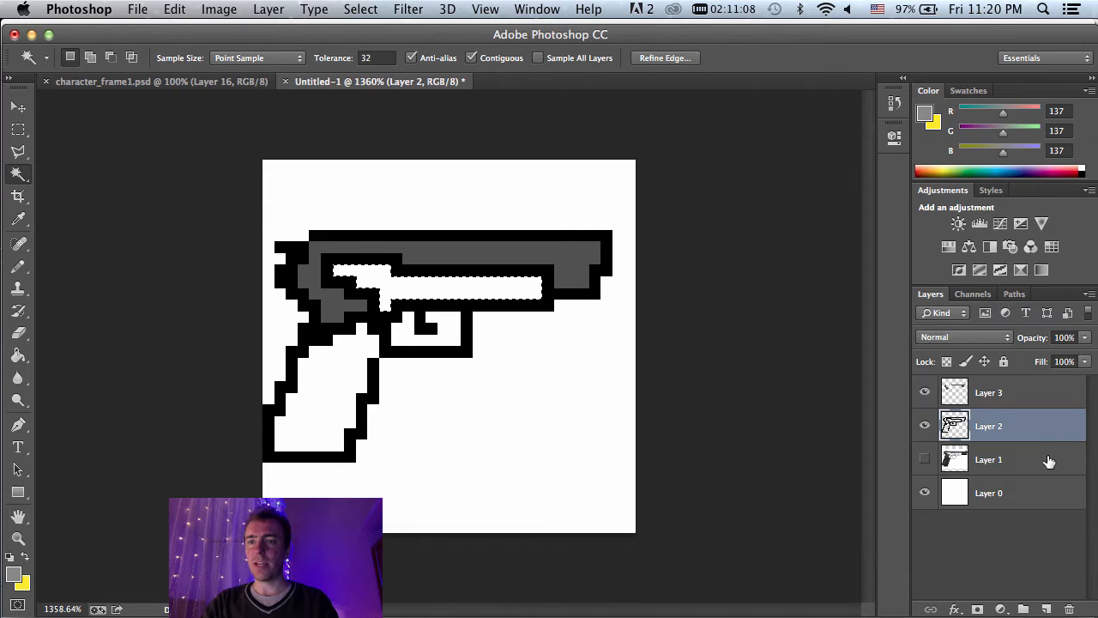
Step: Add a new layer above Layer 3, fill the selected frame area with the medium grey and clear the selection
left_click(1036, 397)
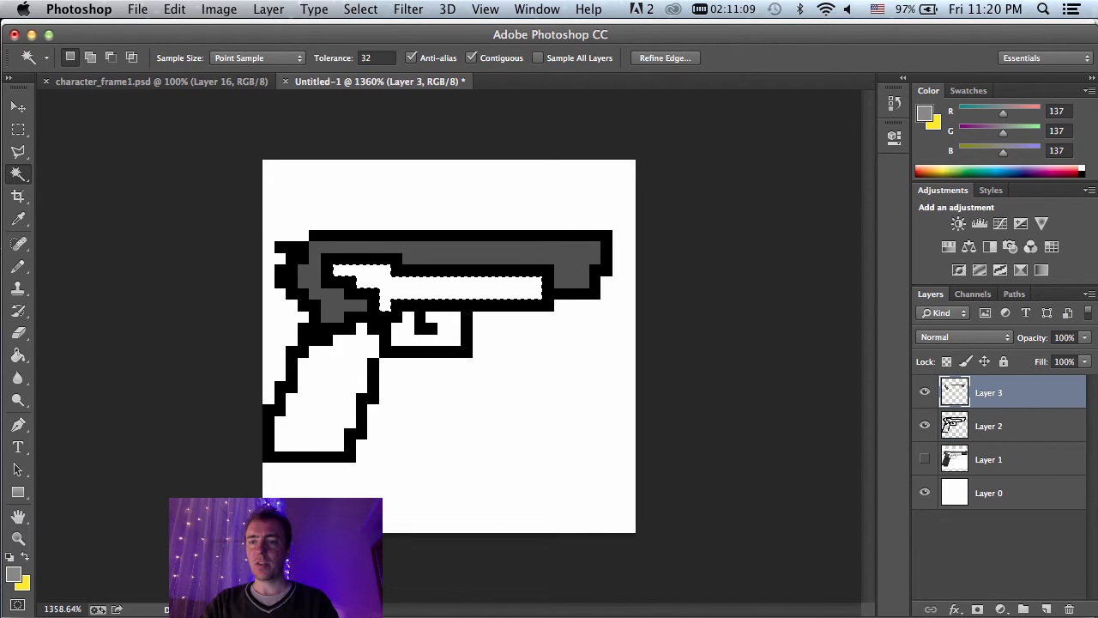
left_click(1046, 608)
key("g")
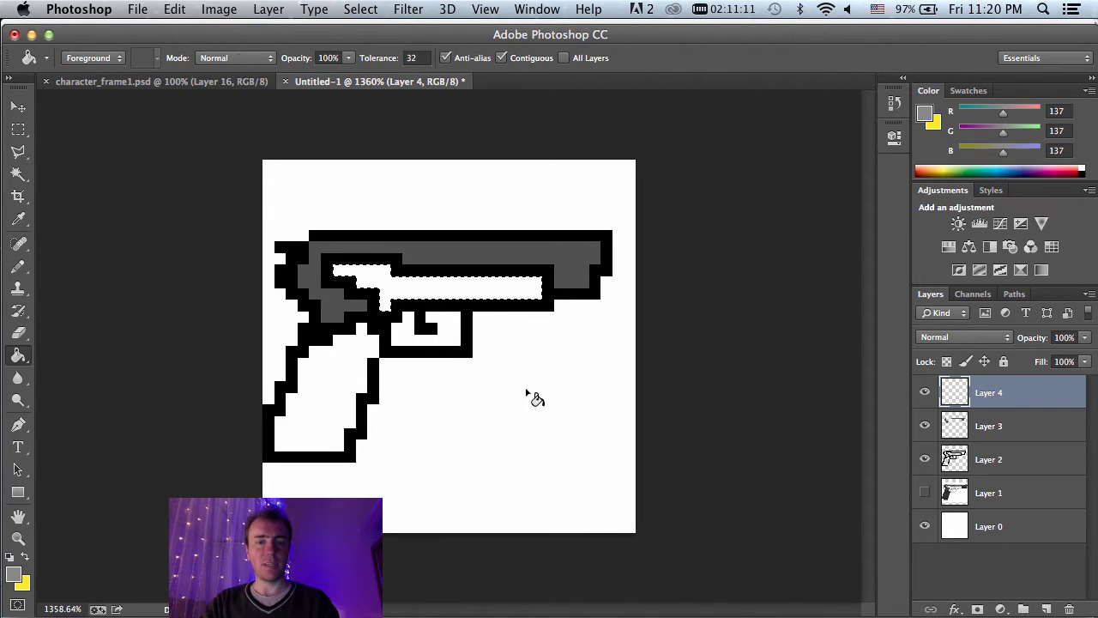
left_click(463, 296)
key("m")
left_click(530, 473)
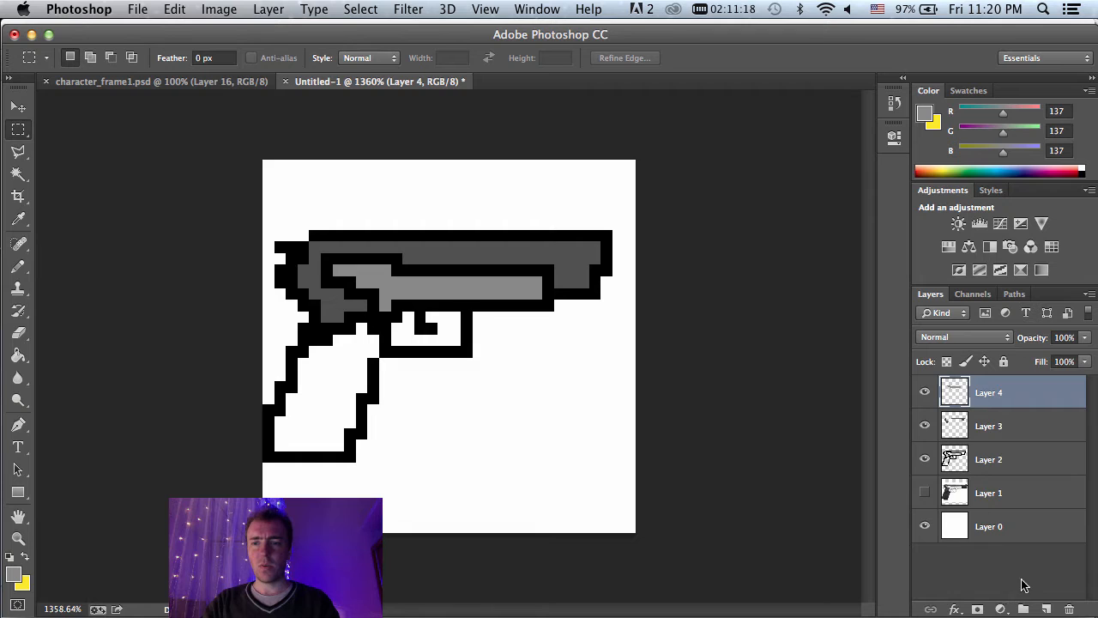
Step: Sample black from the outline and pencil a stepped diagonal line through the grip from bottom to top on Layer 2
left_click(1036, 464)
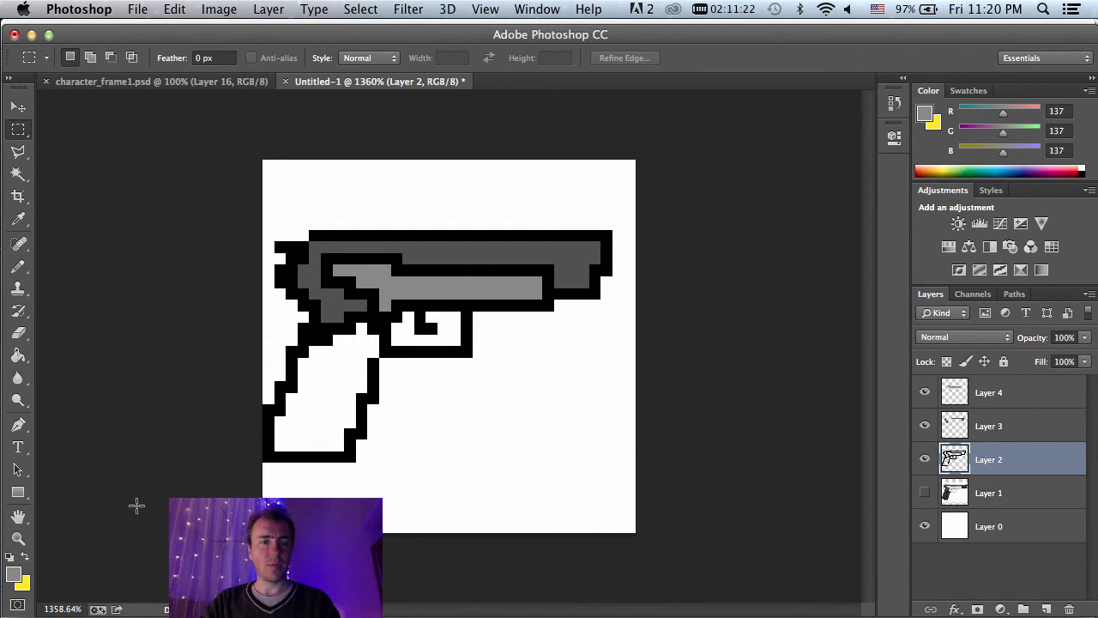
key("b")
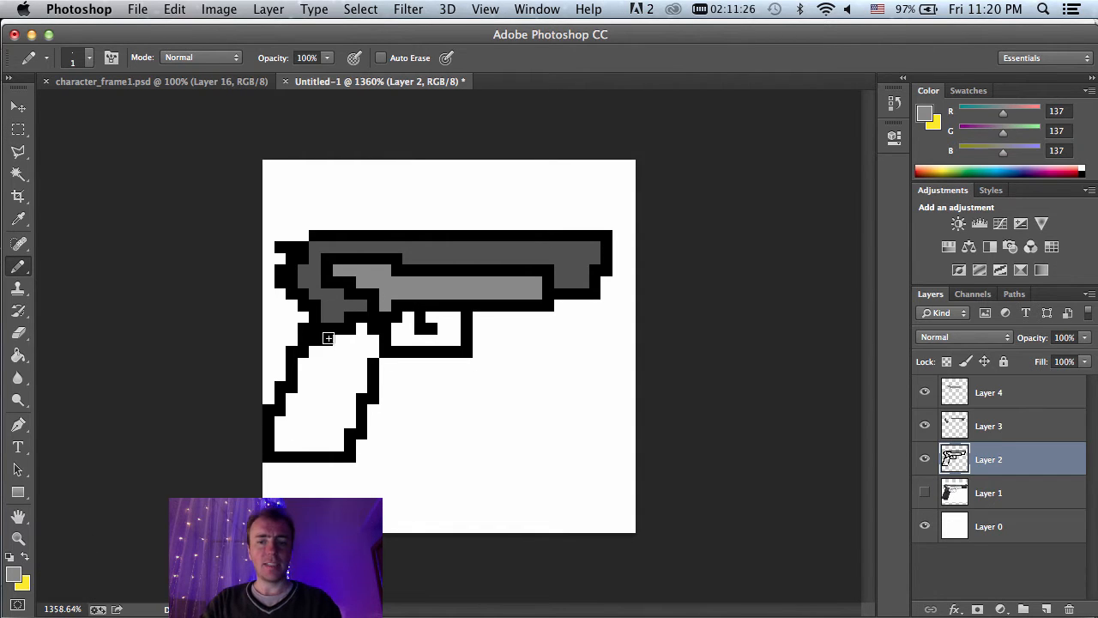
key("i")
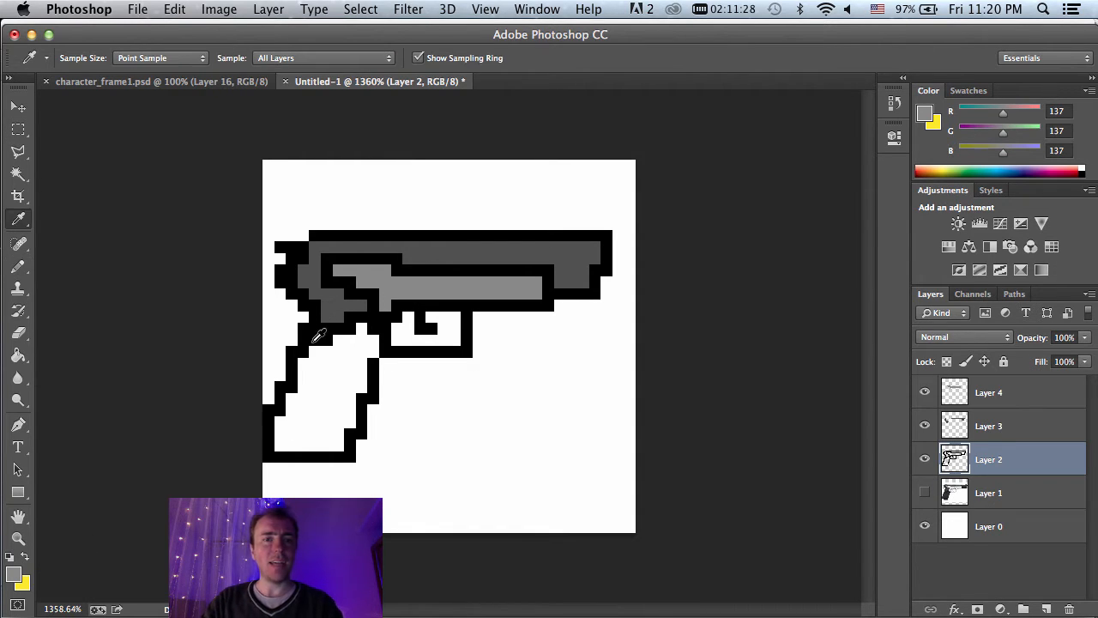
left_click(314, 334)
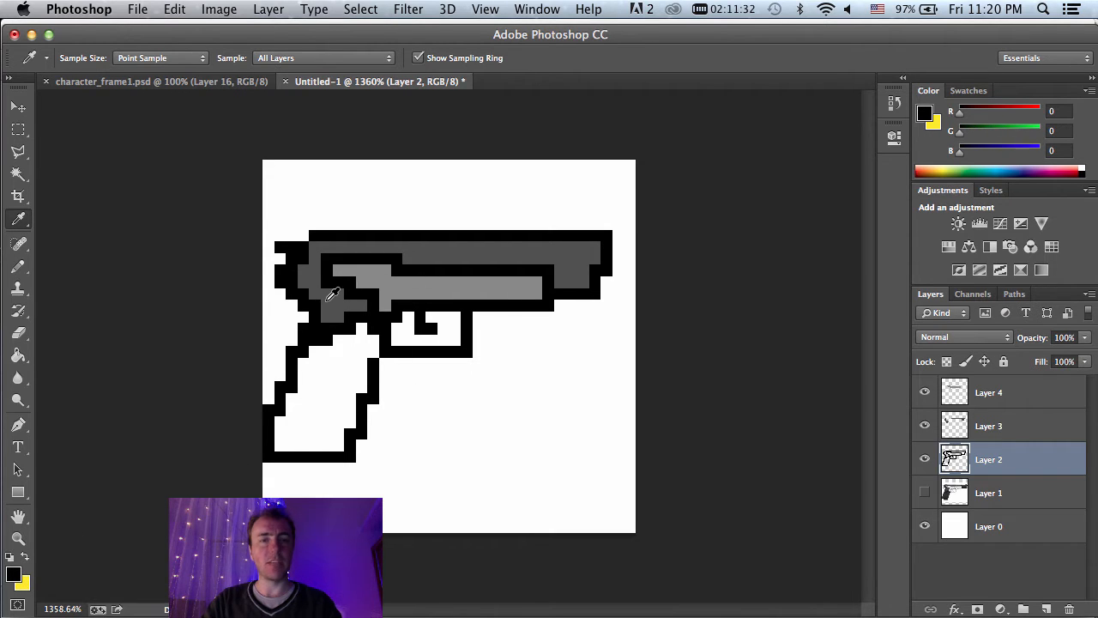
key("b")
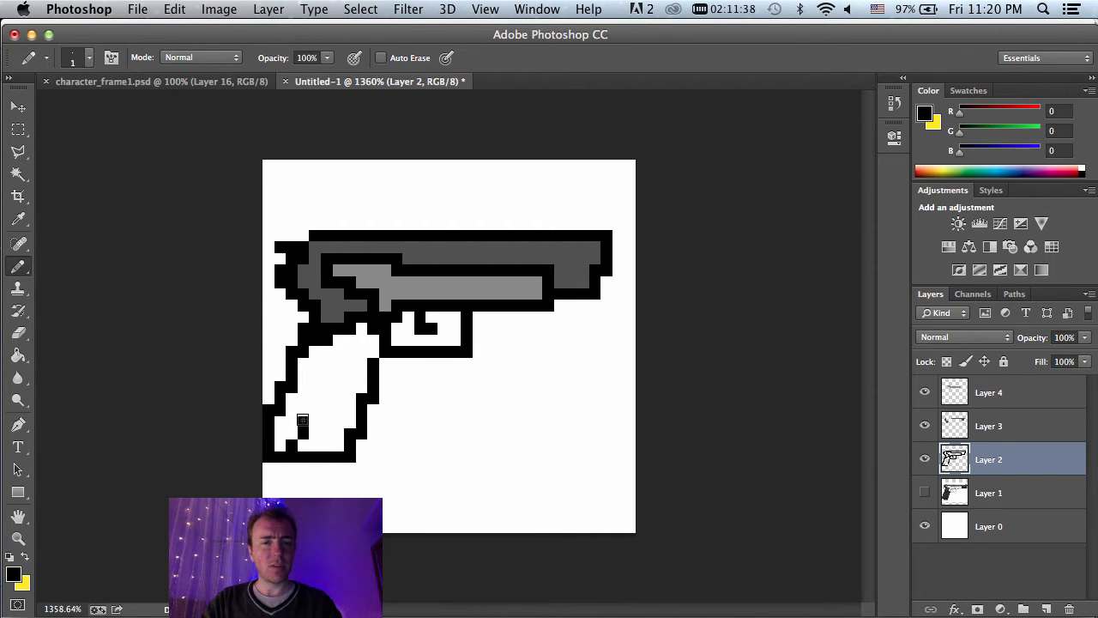
left_click_drag(302, 420, 336, 355)
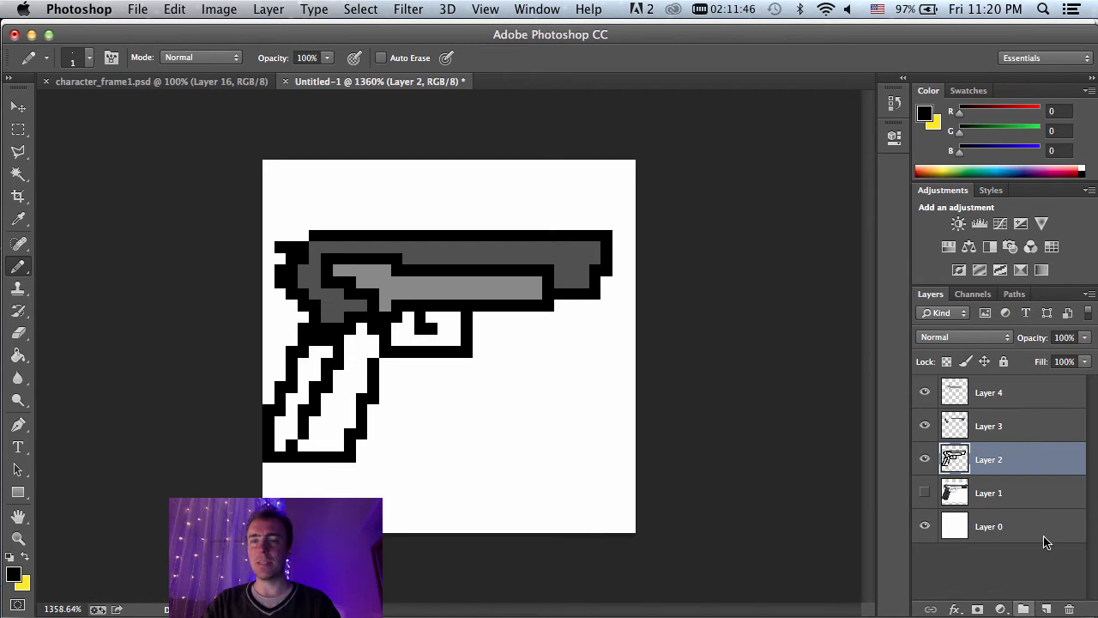
Step: Select the front part of the grip with the Magic Wand on Layer 2 and add a new layer above Layer 4
key("w")
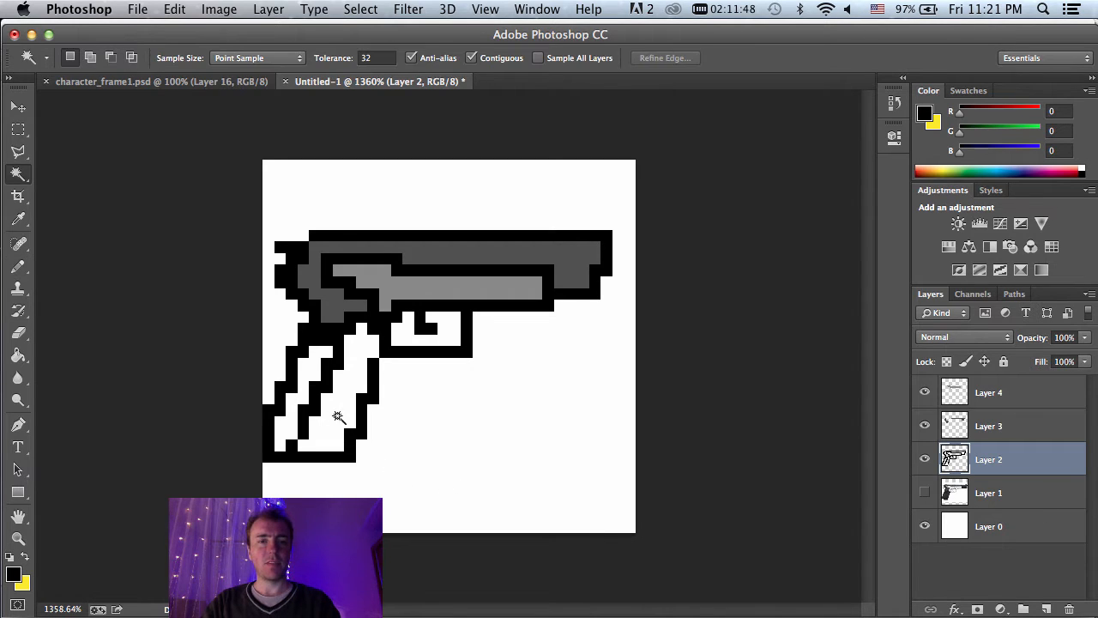
left_click(329, 420)
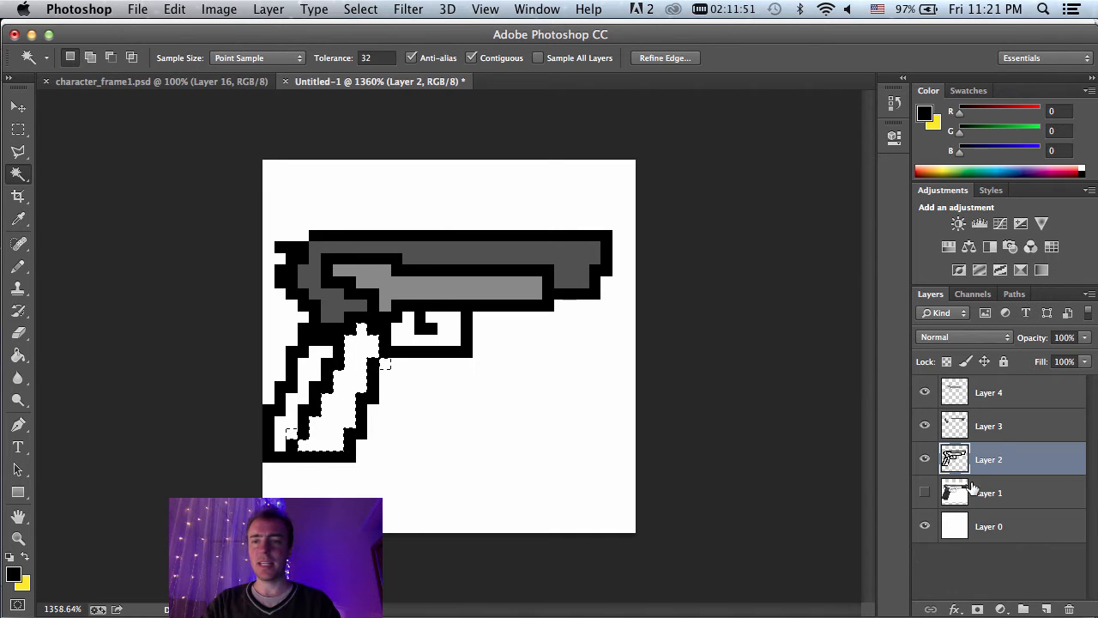
left_click(1025, 400)
left_click(1046, 608)
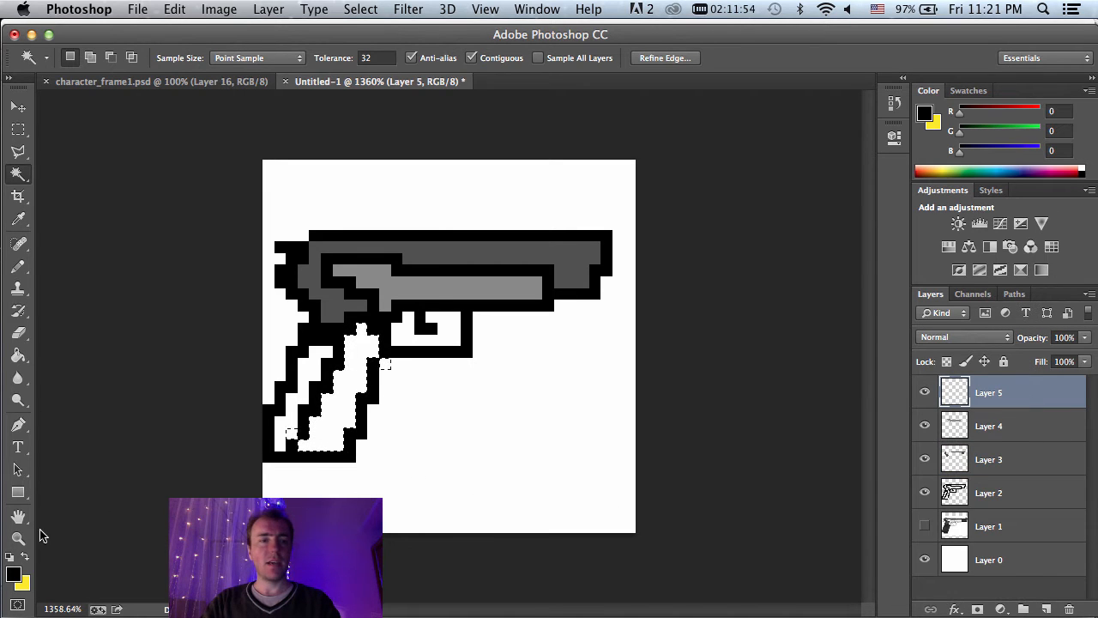
Step: Set the foreground colour to dark red, RGB 89, 0, 0, and fill the selected front grip area on Layer 5
left_click(13, 573)
left_click_drag(812, 266, 856, 331)
left_click(1031, 181)
key("w")
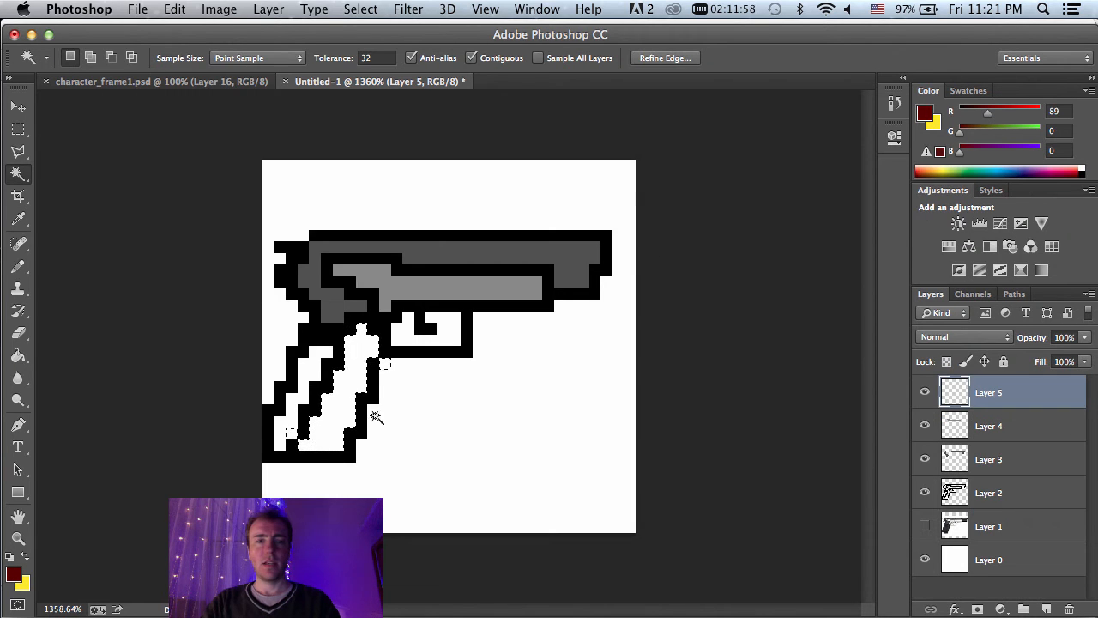
key("g")
left_click(343, 400)
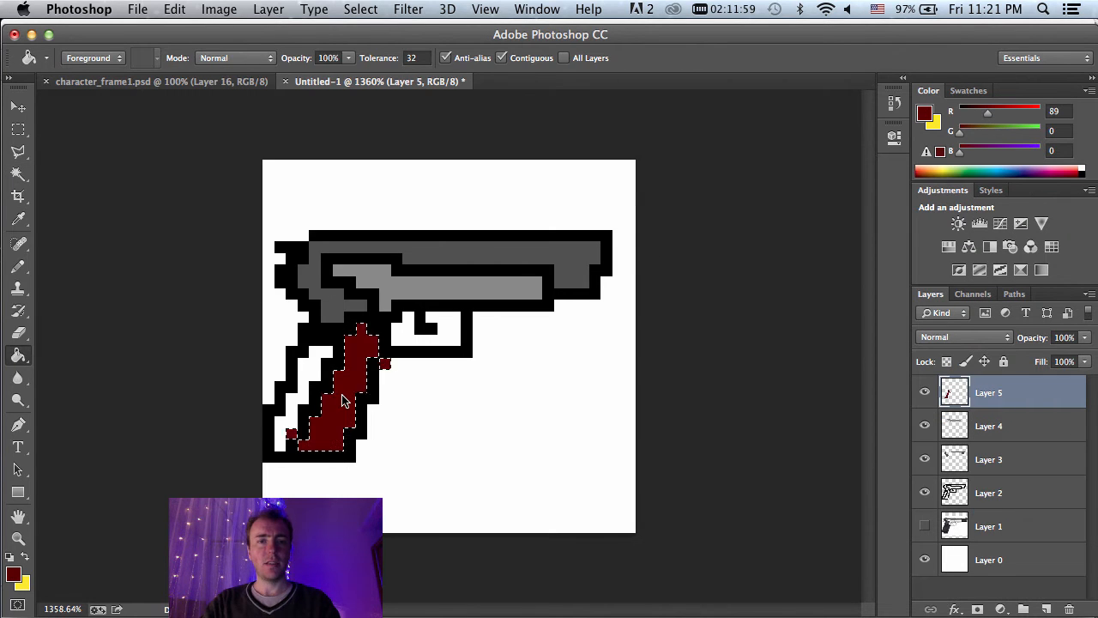
Step: Clear the selection and delete the two stray red pixels beside the grip, under the trigger guard and near the grip's lower rear
key("m")
left_click(436, 405)
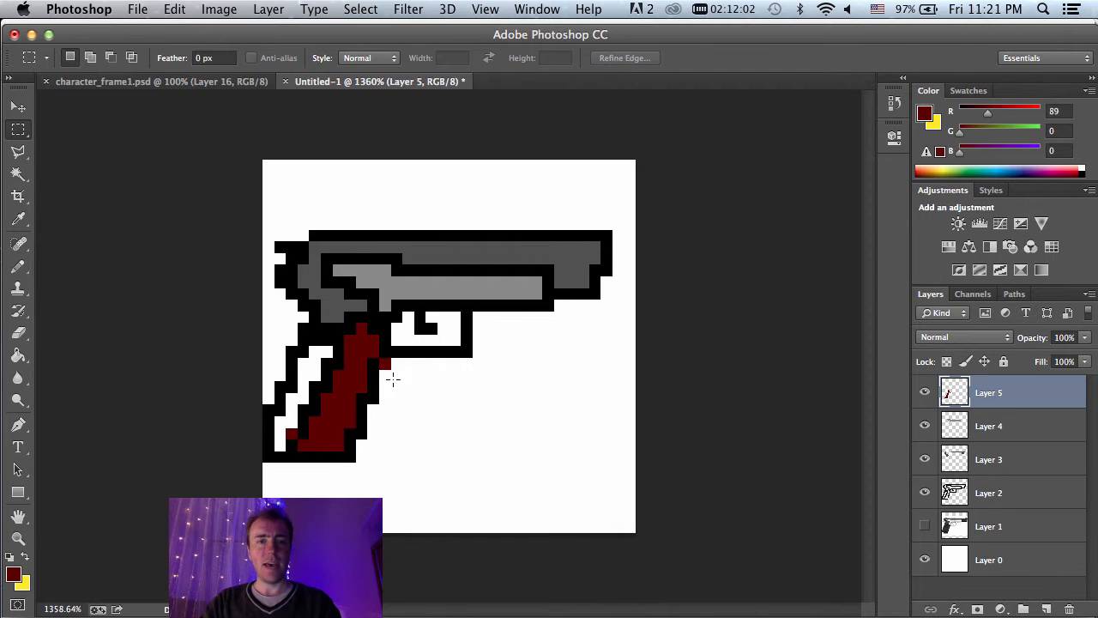
left_click_drag(399, 378, 382, 362)
key("Delete")
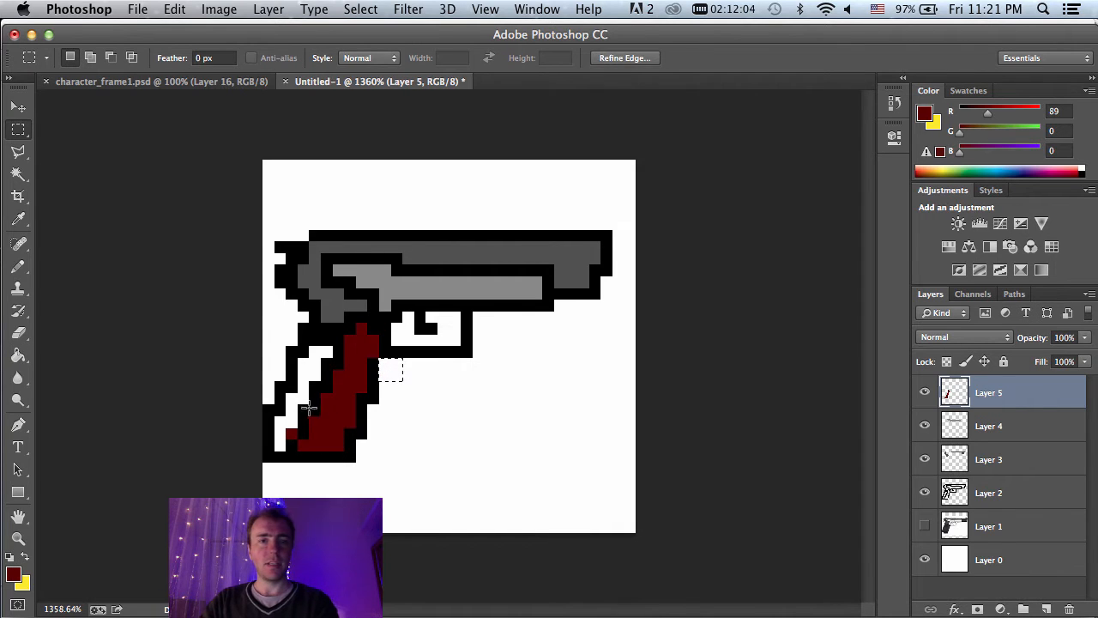
left_click_drag(295, 423, 290, 436)
key("Delete")
left_click(522, 432)
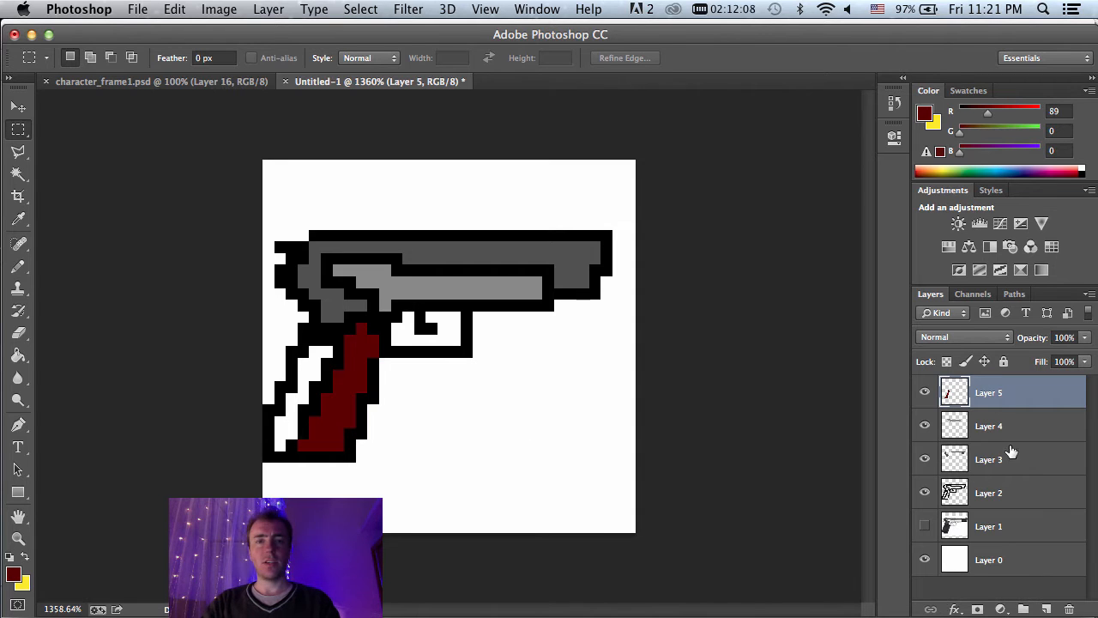
Step: Select the narrow rear strip of the grip with the Magic Wand on Layer 2 and add a new layer above Layer 5
left_click(1033, 502)
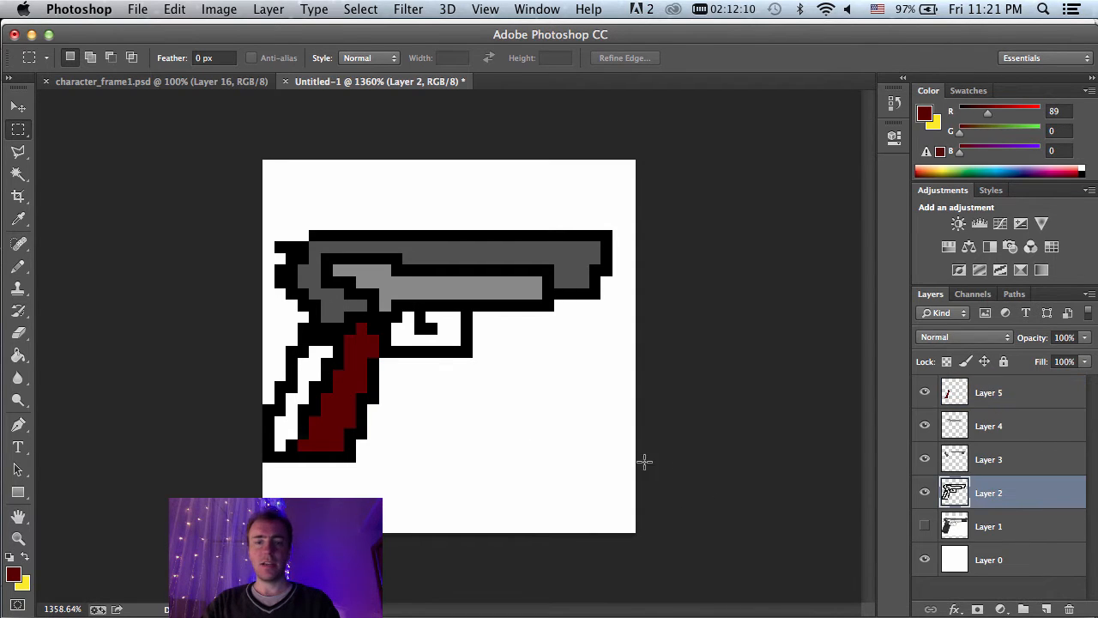
key("w")
left_click(312, 379)
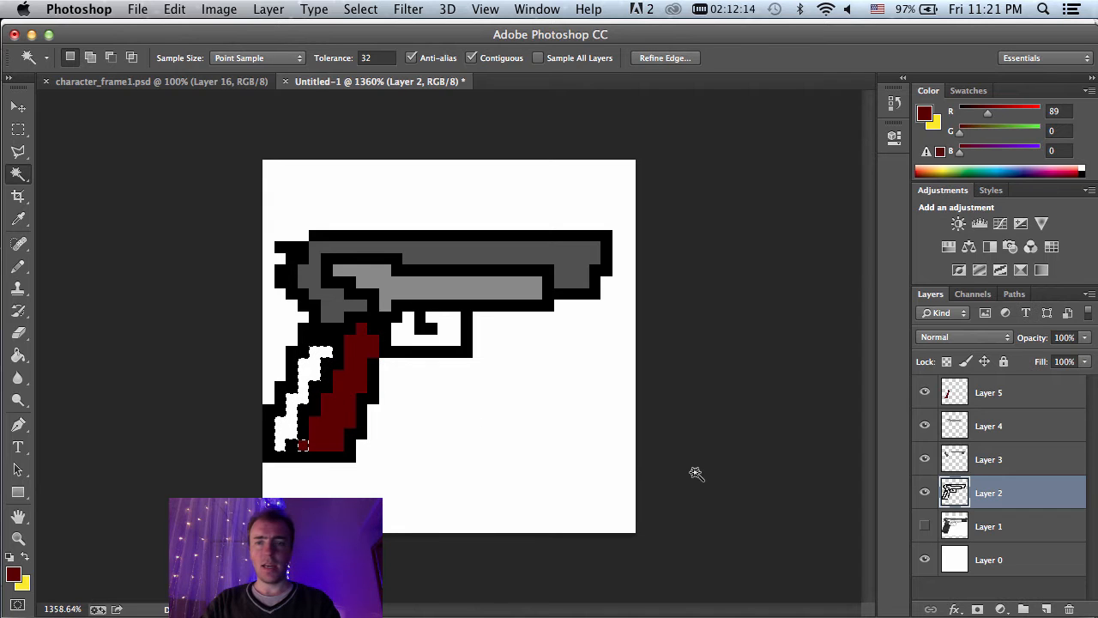
left_click(1047, 399)
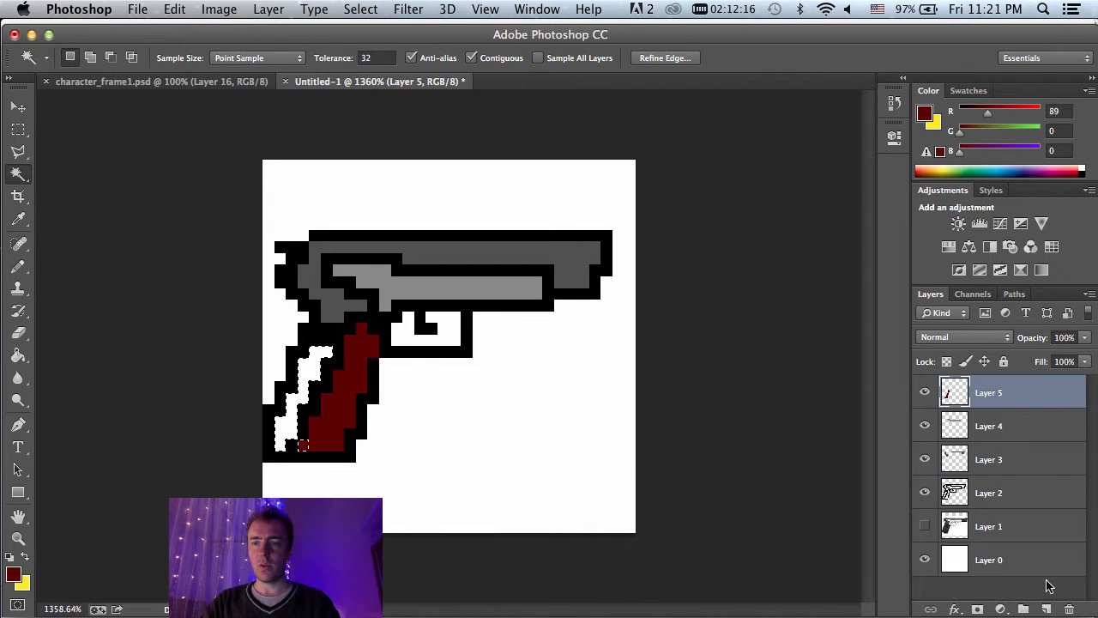
left_click(1046, 608)
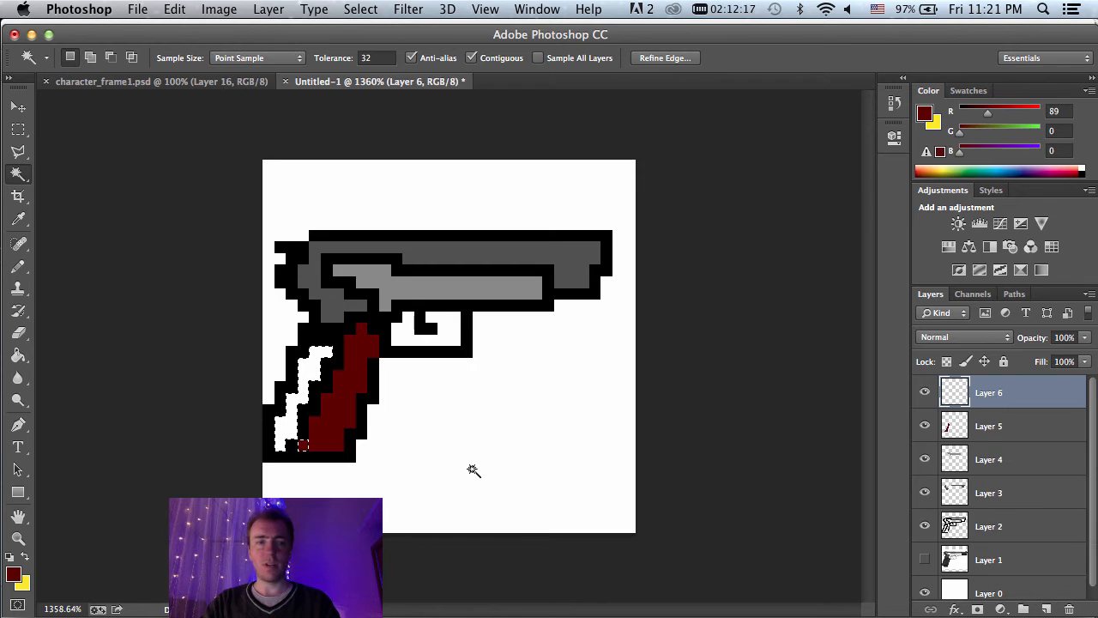
Step: Set the foreground colour to very dark red #300000 and fill the selected rear grip strip on Layer 6
left_click(13, 574)
left_click_drag(853, 326, 849, 369)
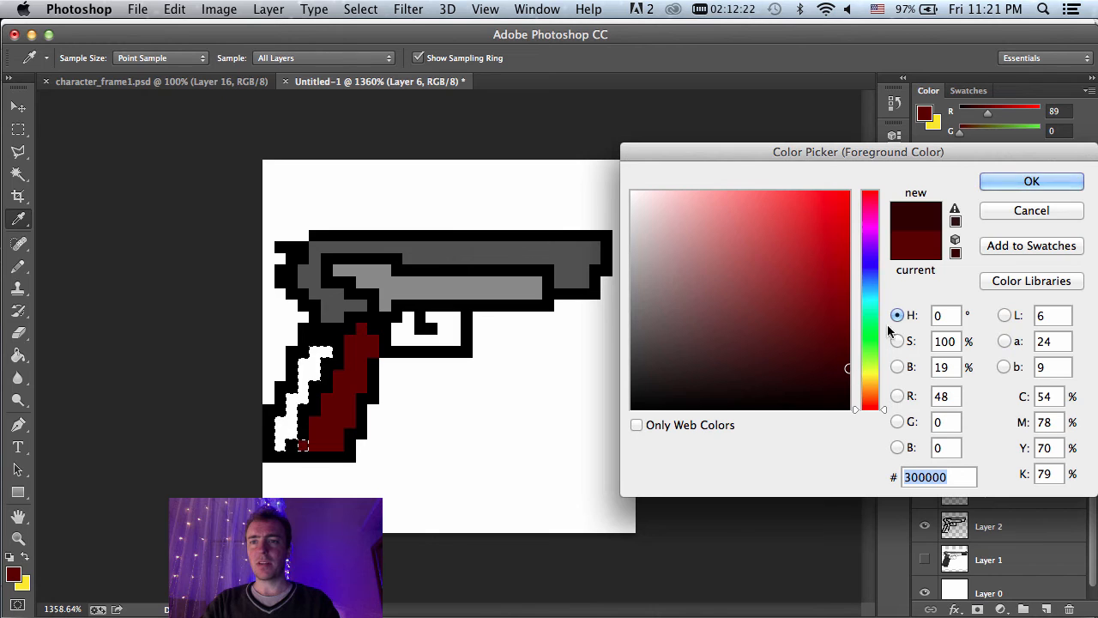
left_click(1016, 190)
key("g")
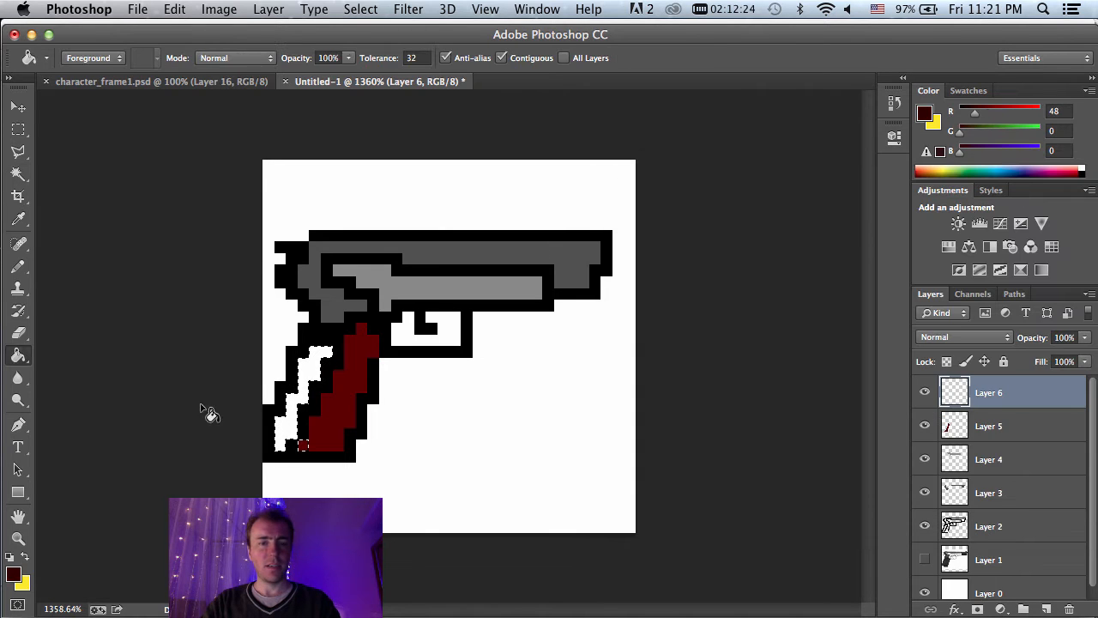
left_click(305, 377)
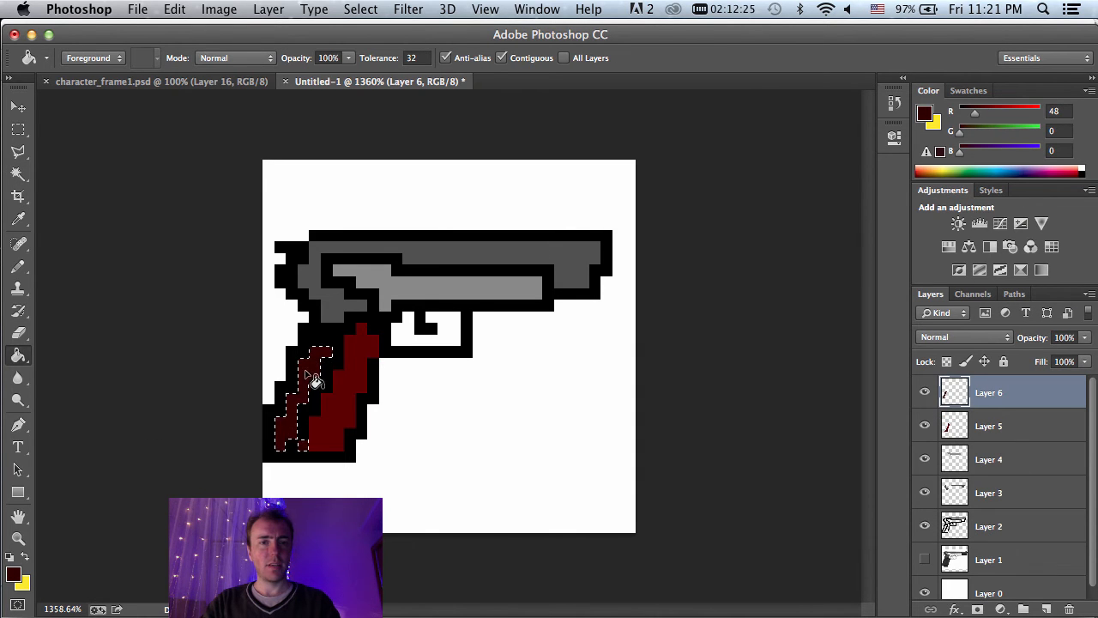
Step: Clear the selection and delete the stray dark pixel at the bottom of the front grip area on Layer 6
key("m")
left_click(369, 429)
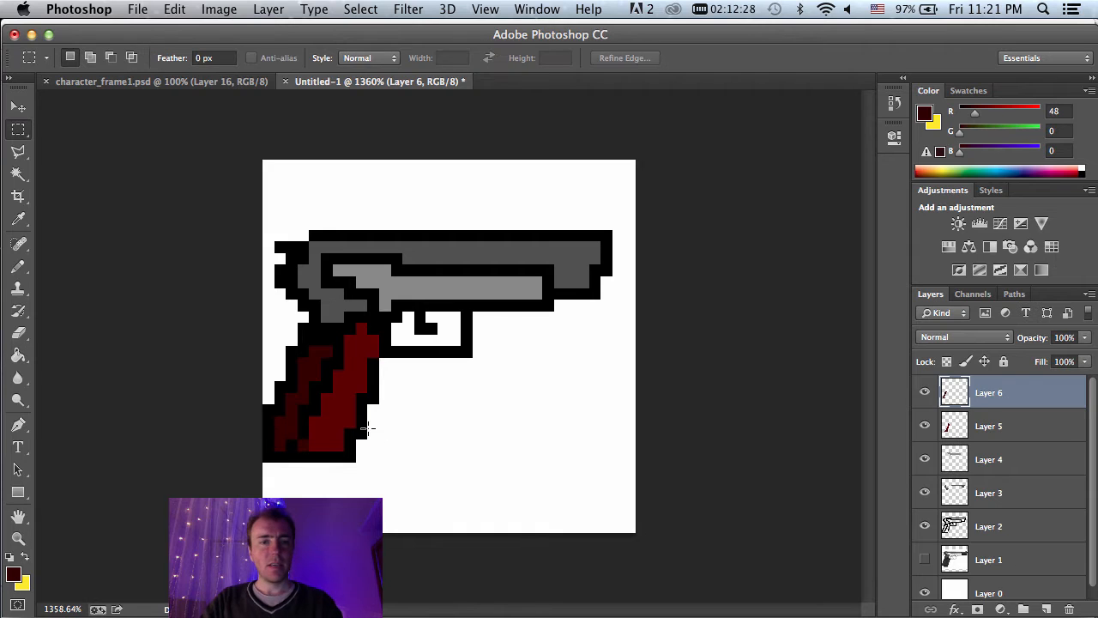
left_click_drag(298, 441, 333, 451)
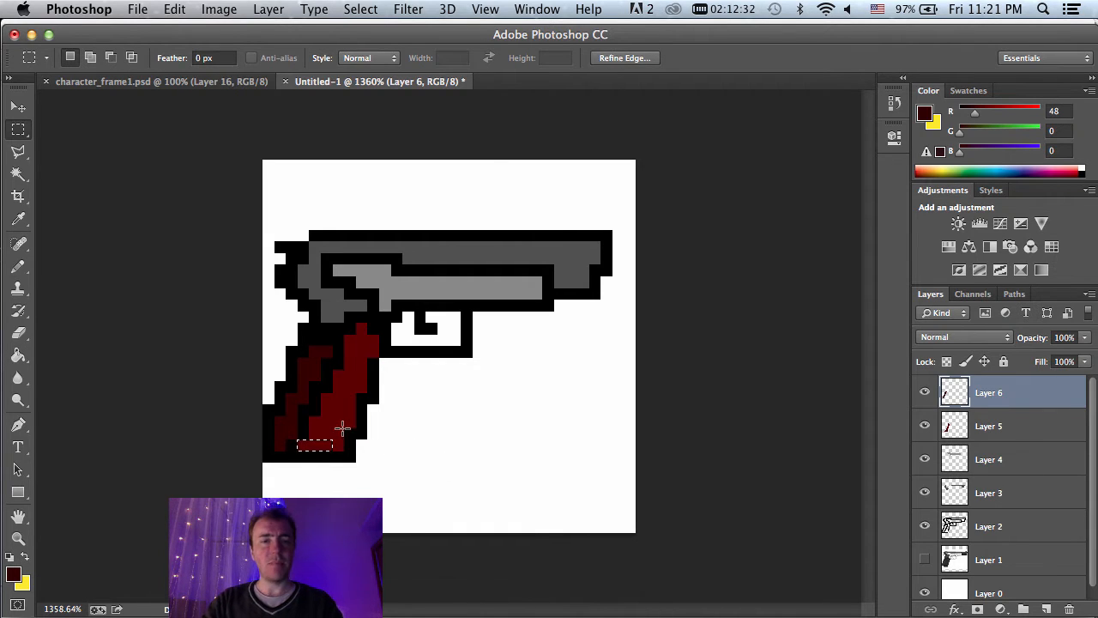
left_click(445, 426)
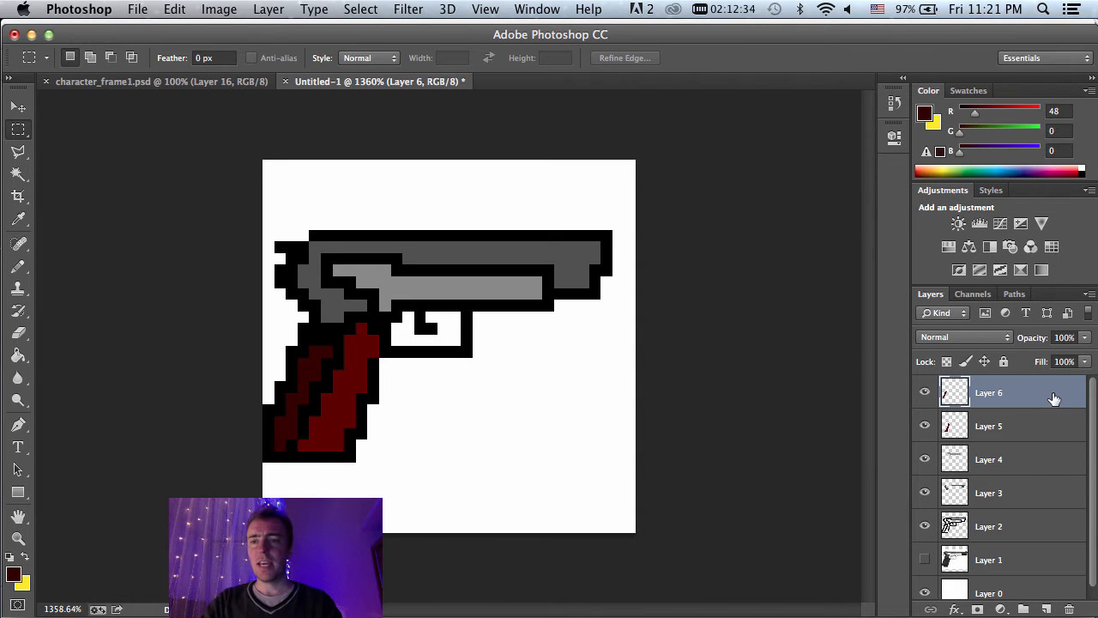
Step: Check Layer 6 by toggling its visibility, and apply a Color Overlay of dark red #2b0000 to it
left_click(925, 393)
left_click(925, 392)
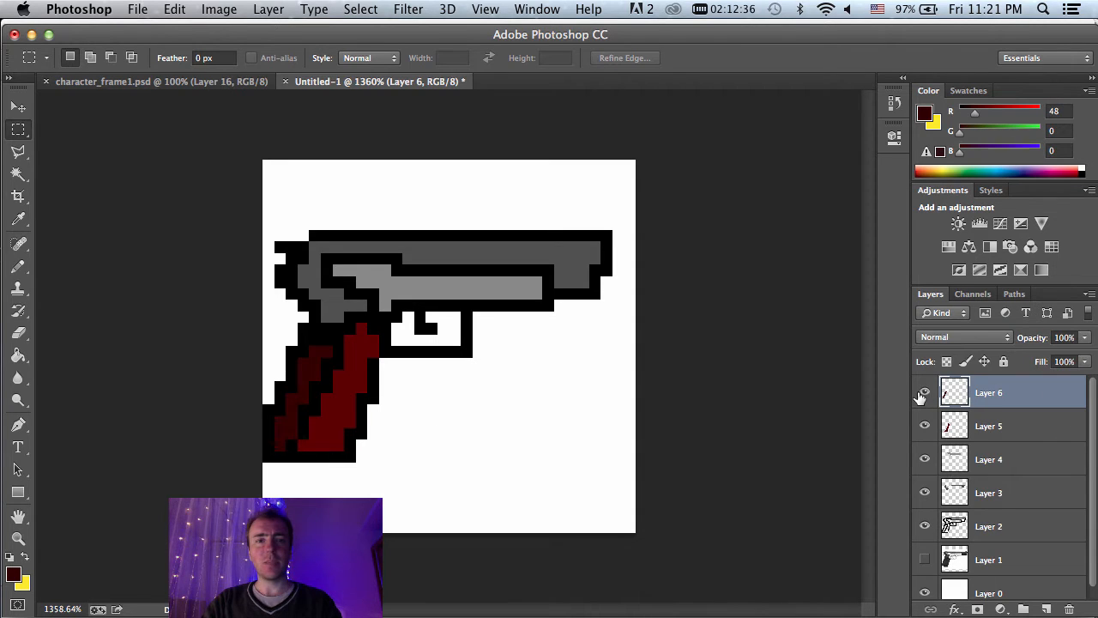
double_click(1062, 393)
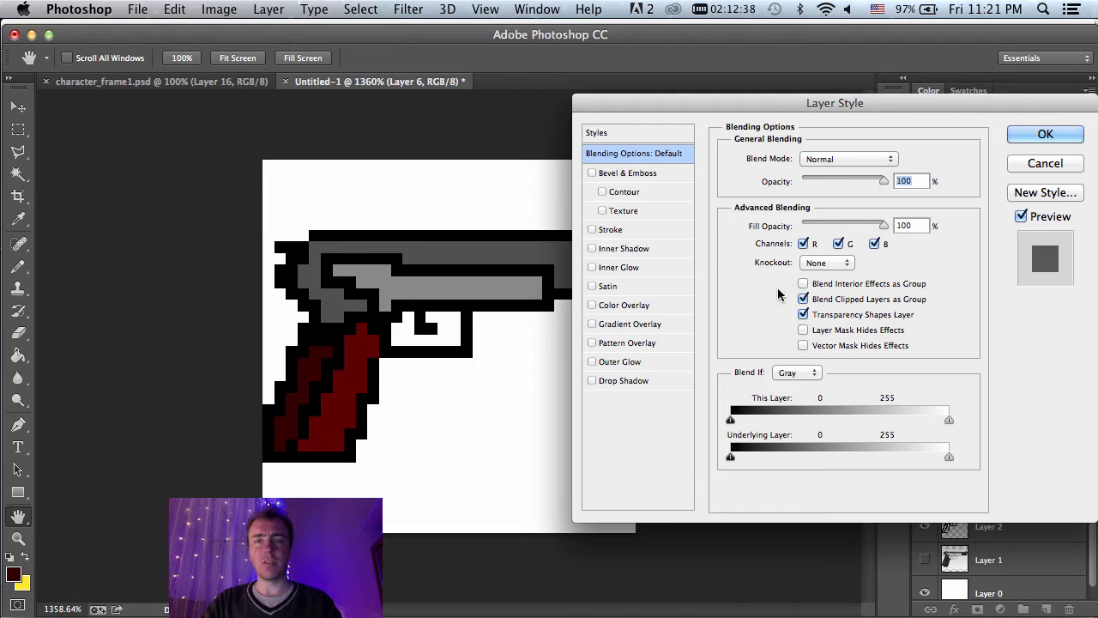
left_click(648, 307)
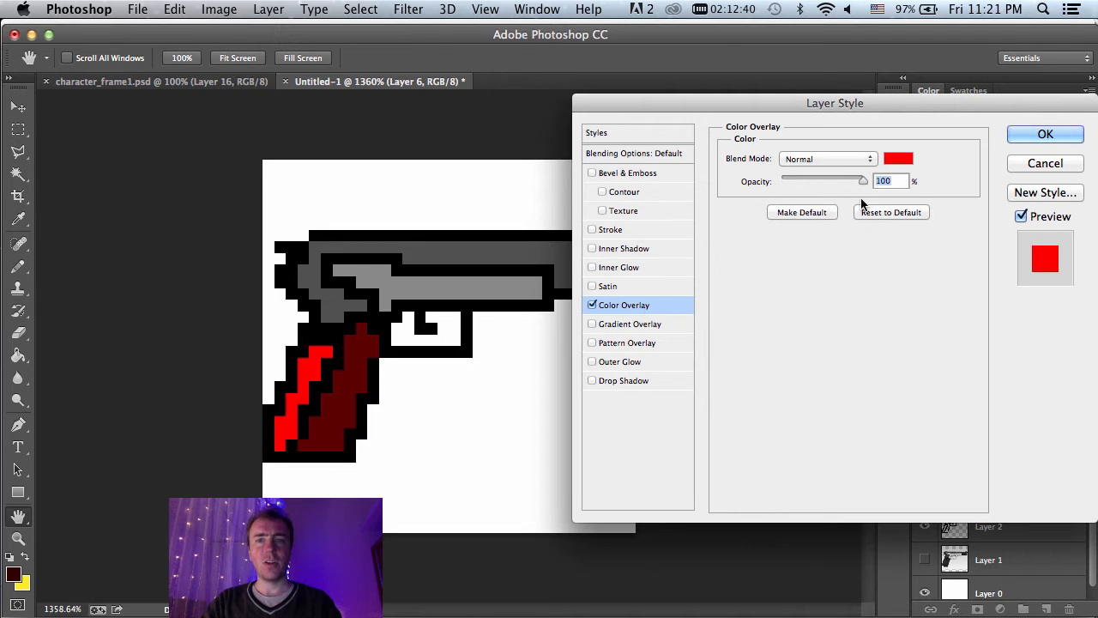
left_click(896, 159)
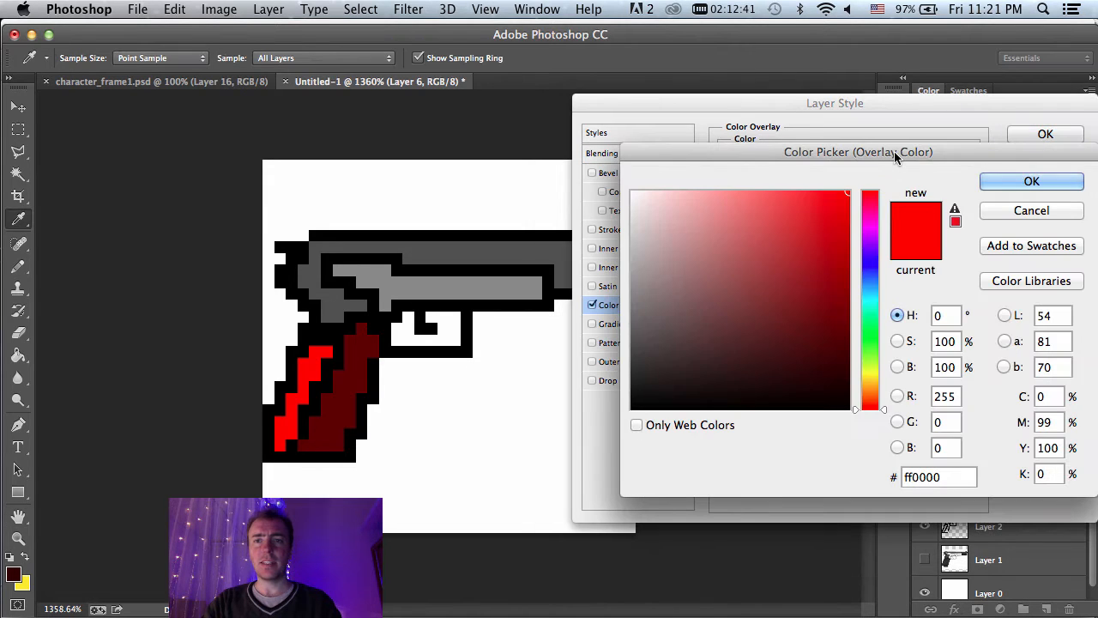
left_click(845, 336)
left_click_drag(845, 337, 848, 373)
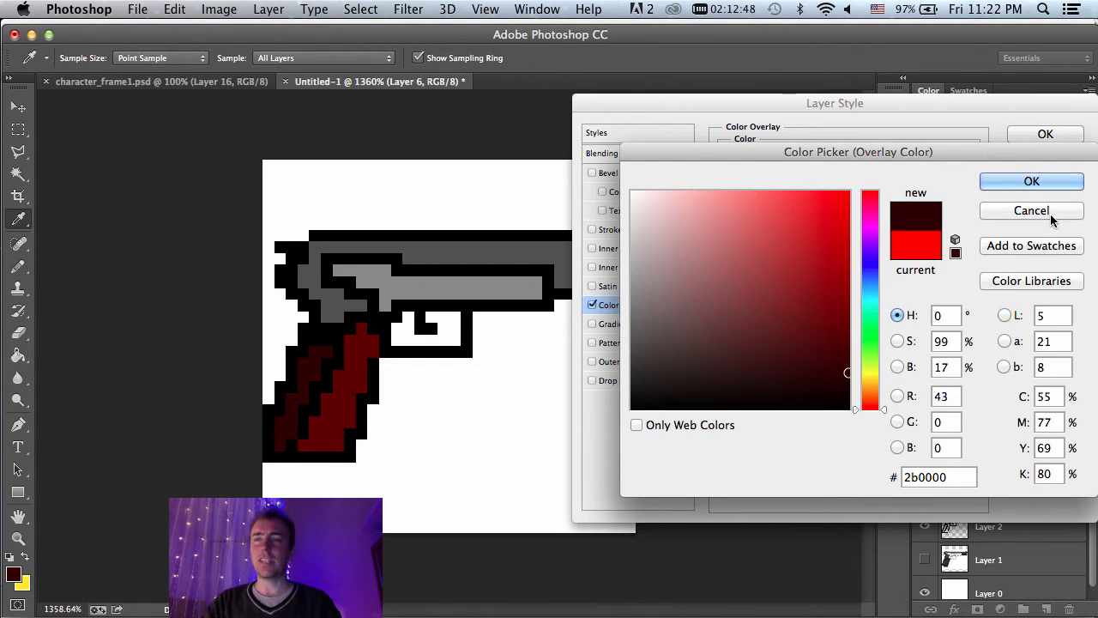
left_click(1032, 181)
left_click(1045, 134)
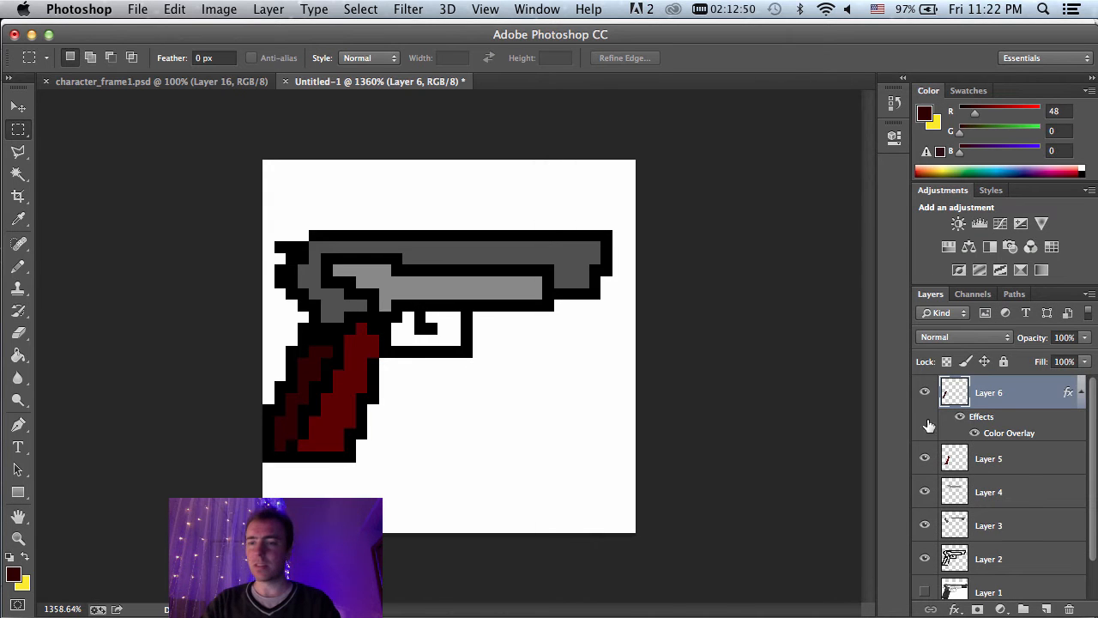
Step: Add a new layer above Layer 6 and sample the frame's medium grey, RGB 137, 137, 137, as the foreground colour
left_click(1039, 568)
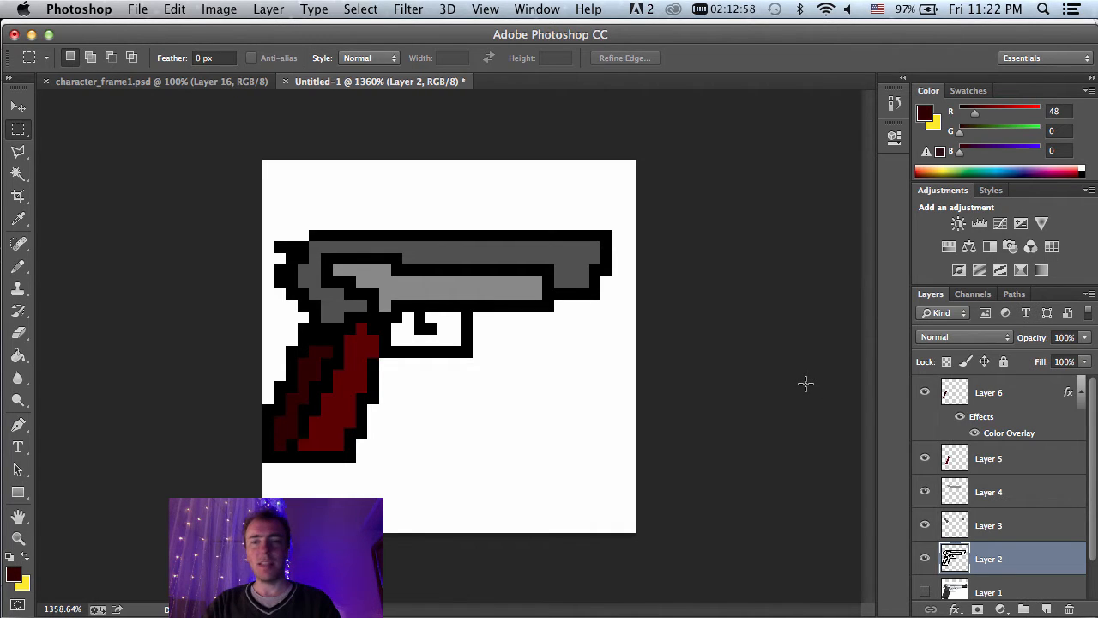
left_click(1040, 385)
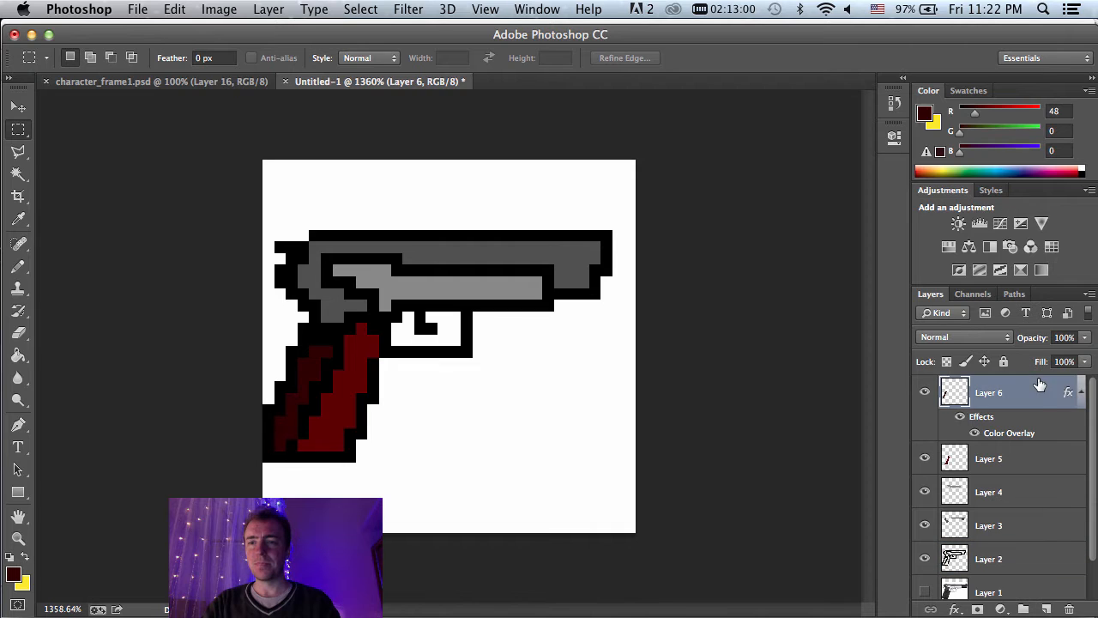
left_click(1045, 609)
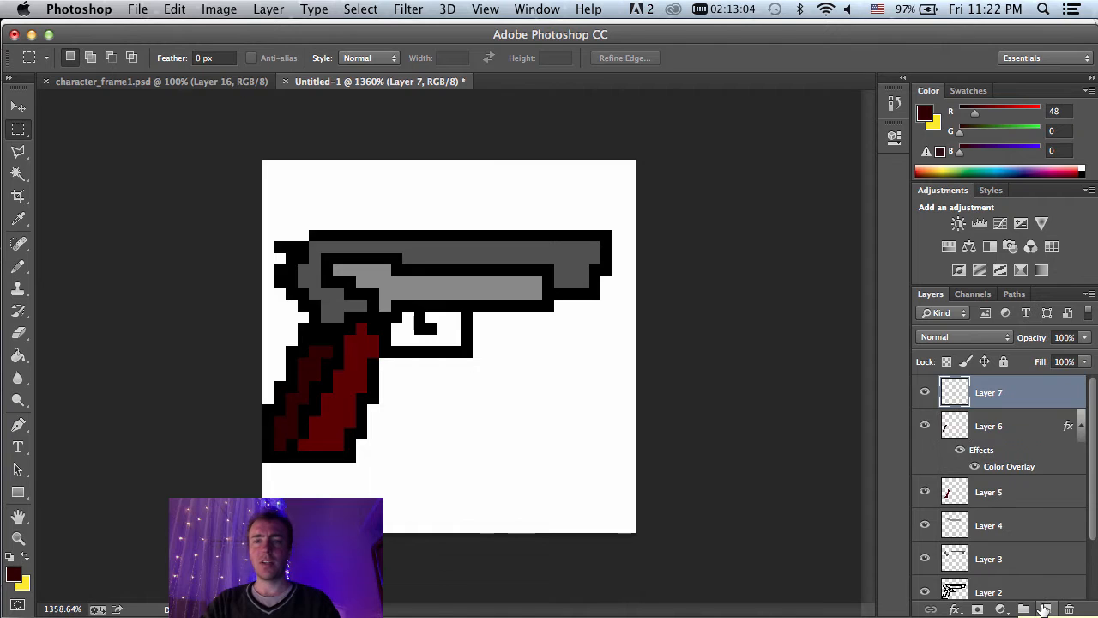
key("i")
left_click(498, 283)
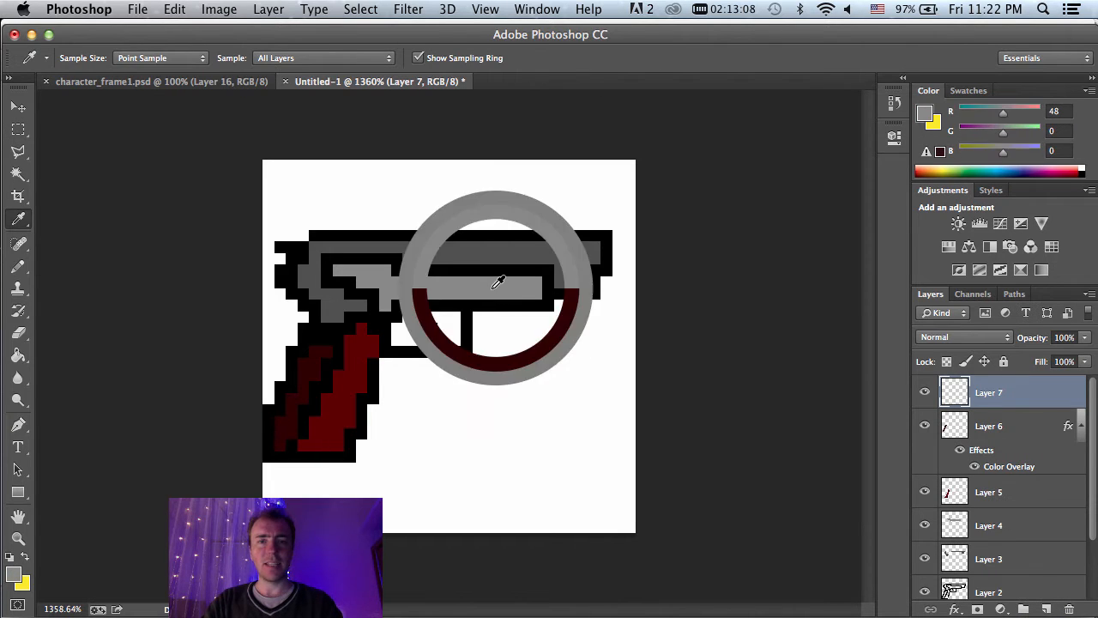
left_click(496, 288)
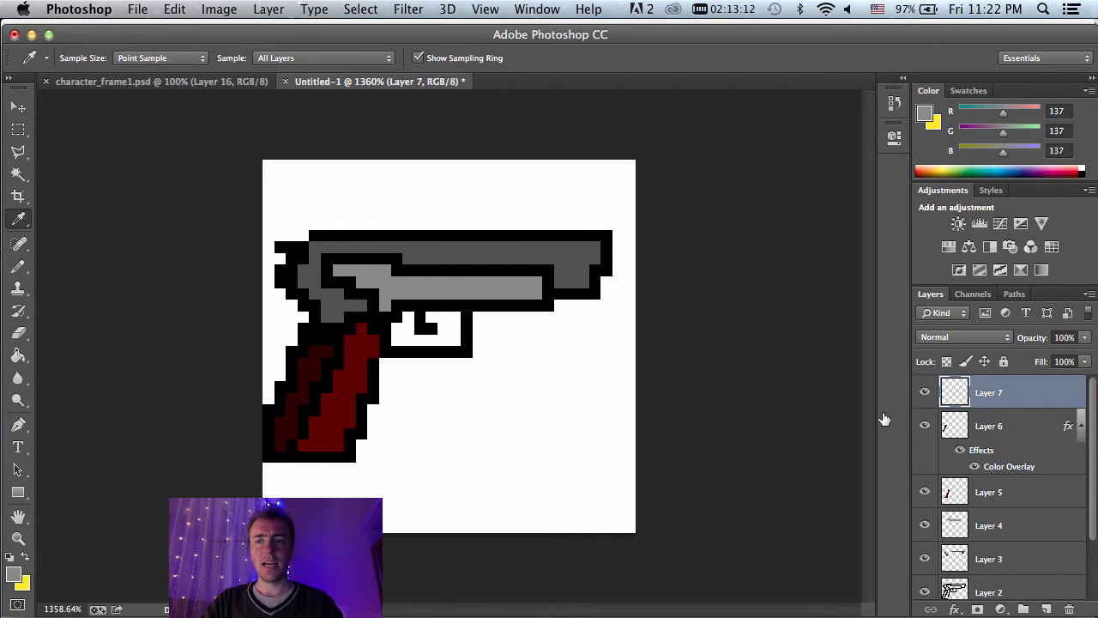
Step: Rename the new top layer as highlight
double_click(989, 393)
type("highlight")
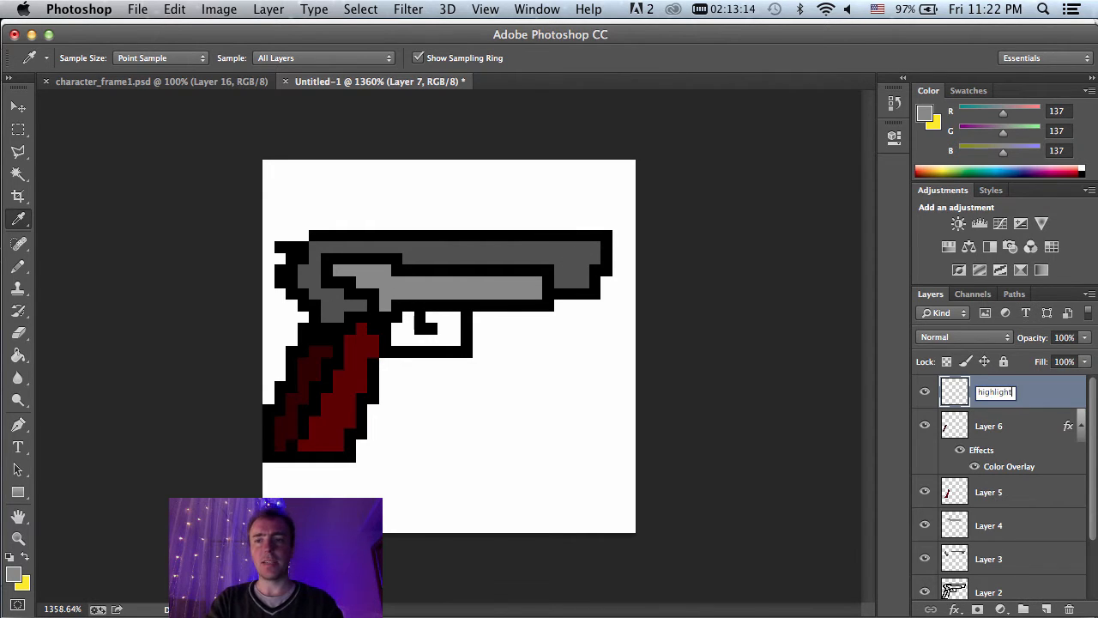
key("Return")
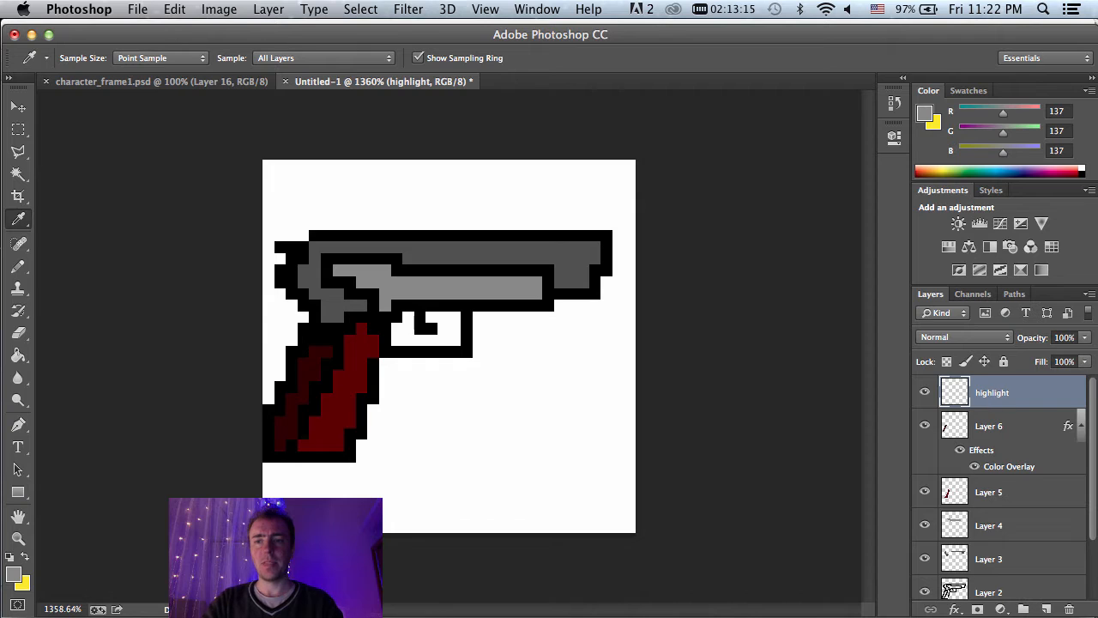
double_click(985, 392)
key("Return")
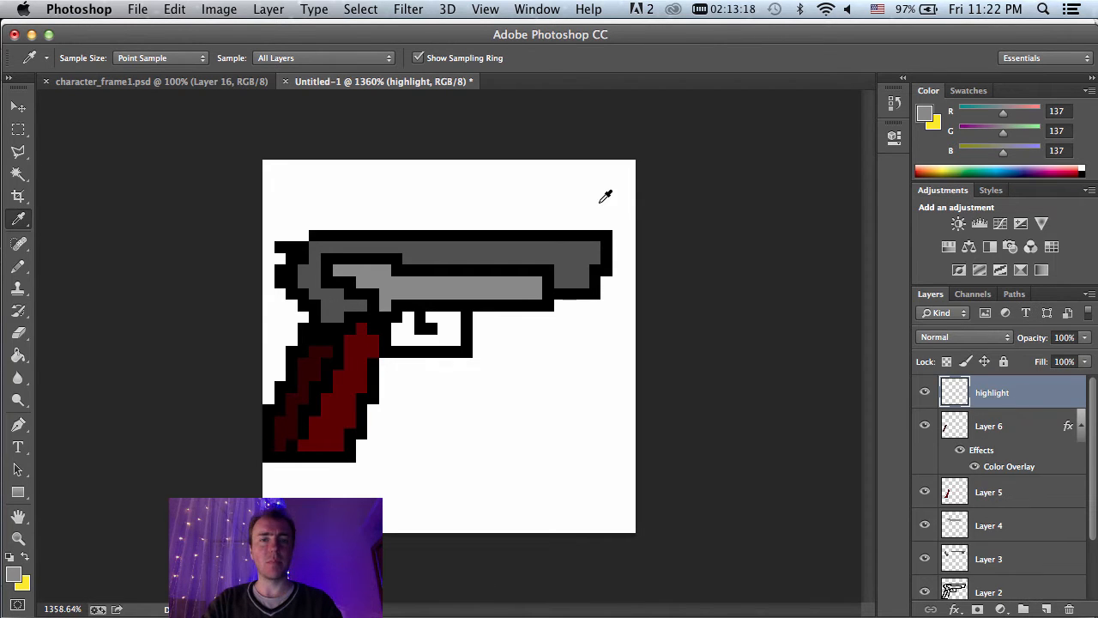
Step: Pencil a 1 px grey highlight just below the slide's top outline from muzzle to rear, and undo its rear stretch
key("b")
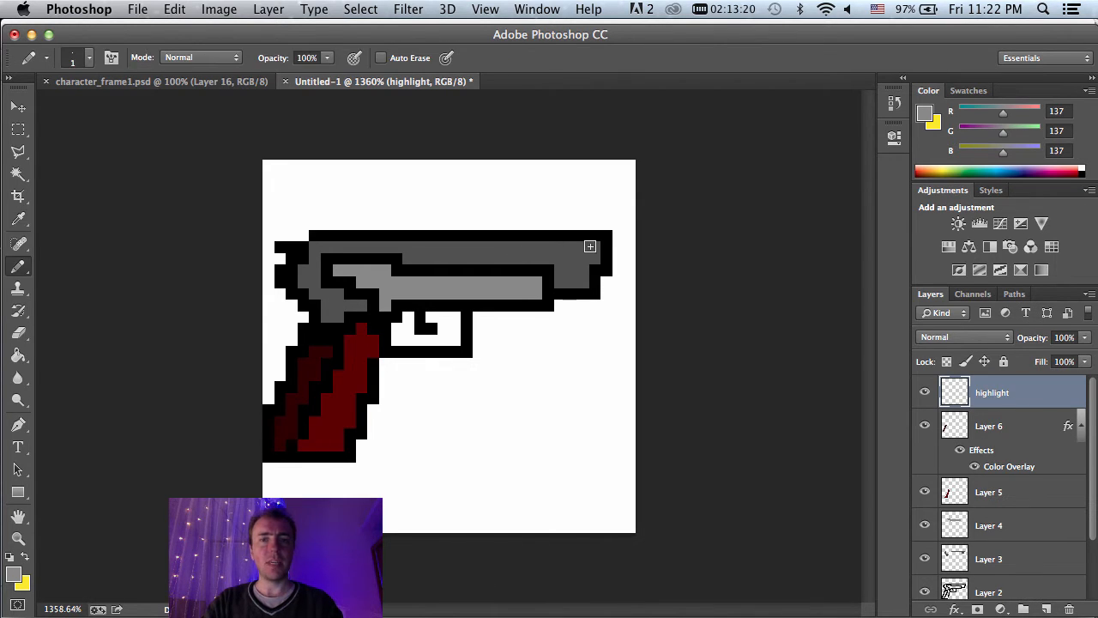
left_click_drag(597, 246, 309, 247)
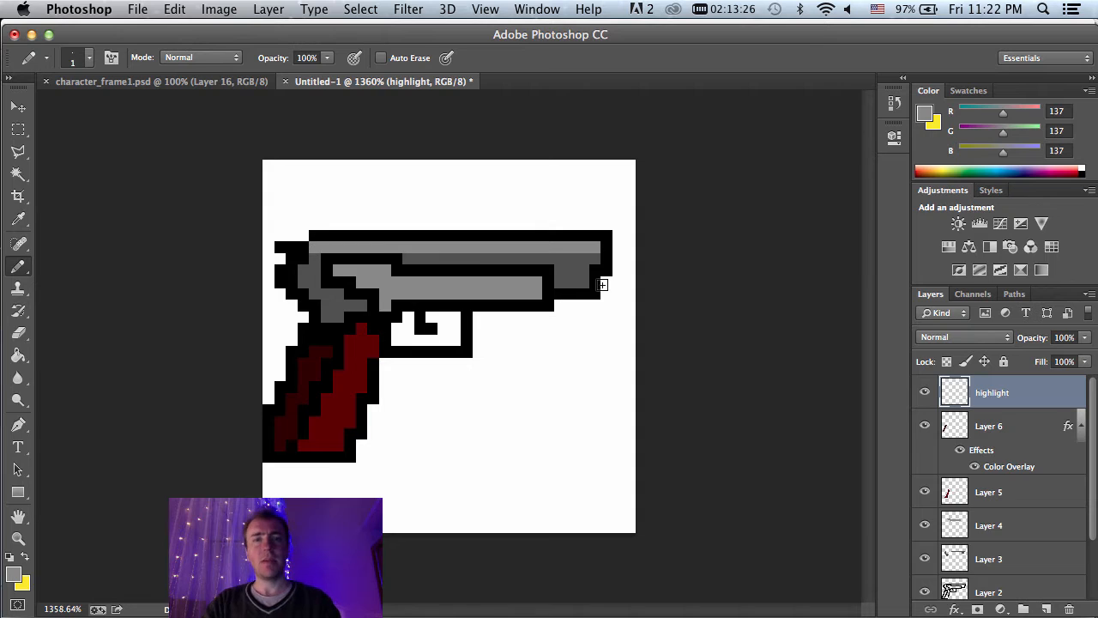
key("super+z")
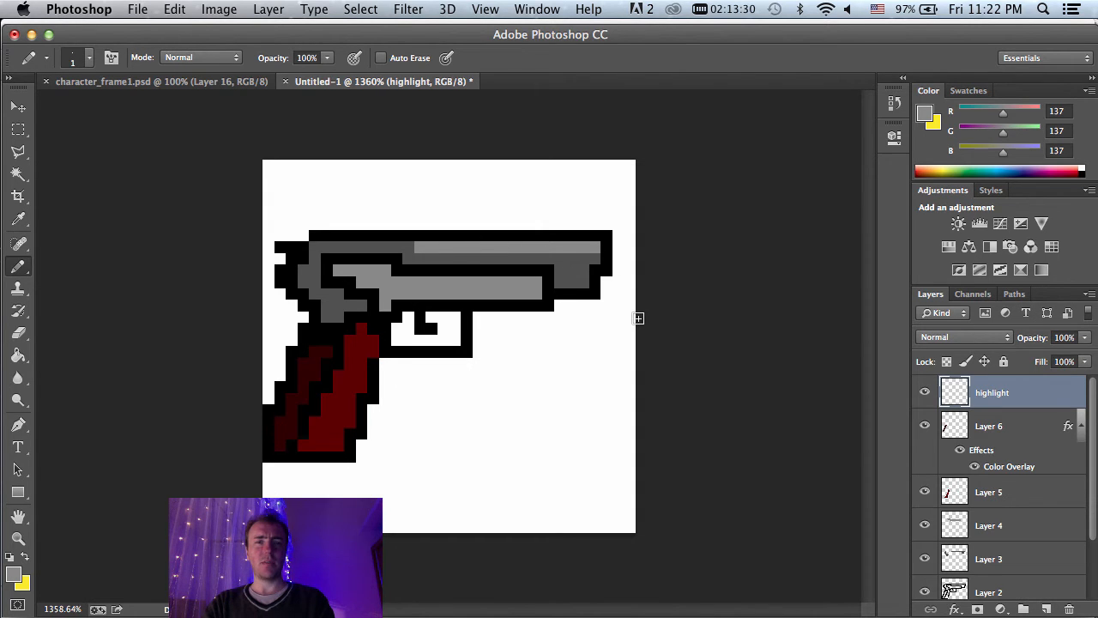
Step: Apply a Color Overlay of medium-dark grey #6a6969 to the highlight layer
double_click(1054, 396)
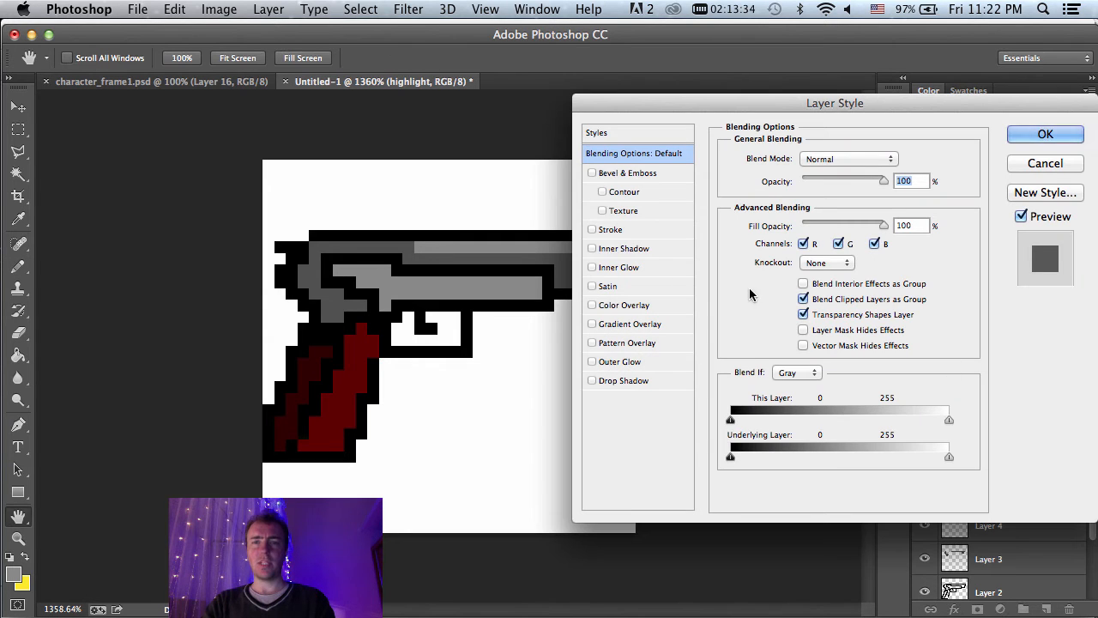
left_click(644, 307)
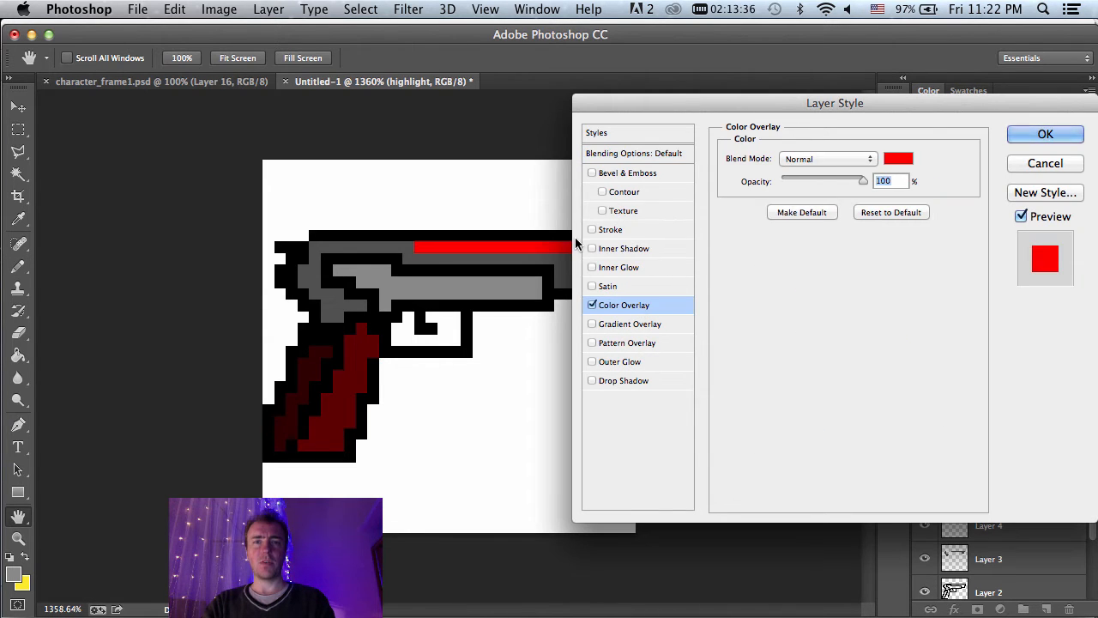
left_click(894, 159)
left_click(633, 294)
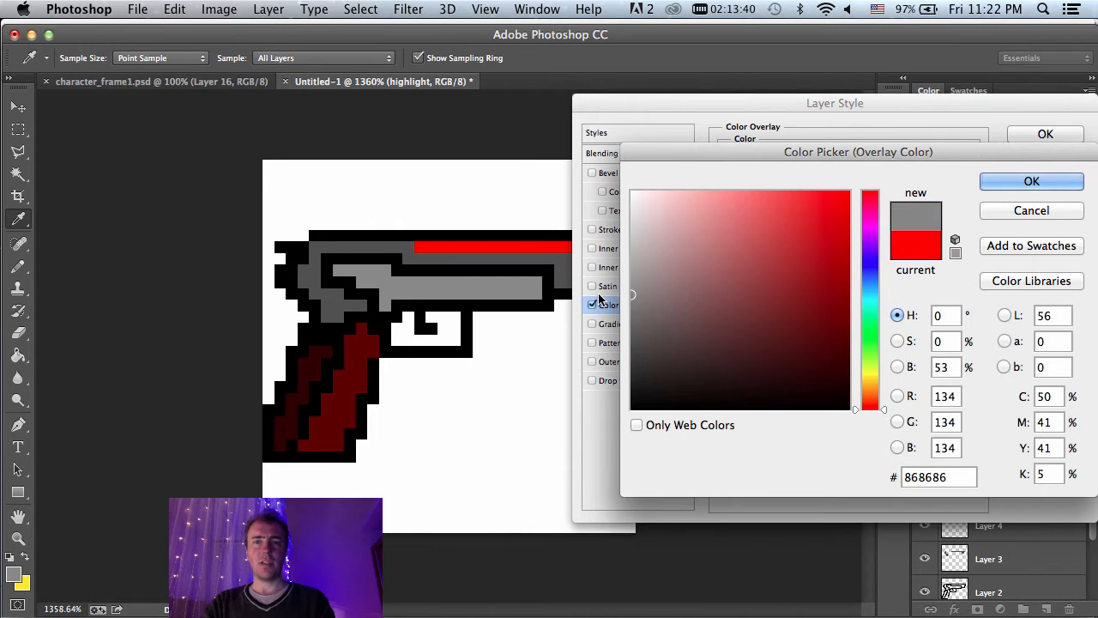
mouse_move(636, 295)
left_mouse_down()
mouse_move(635, 286)
mouse_move(633, 314)
left_mouse_up()
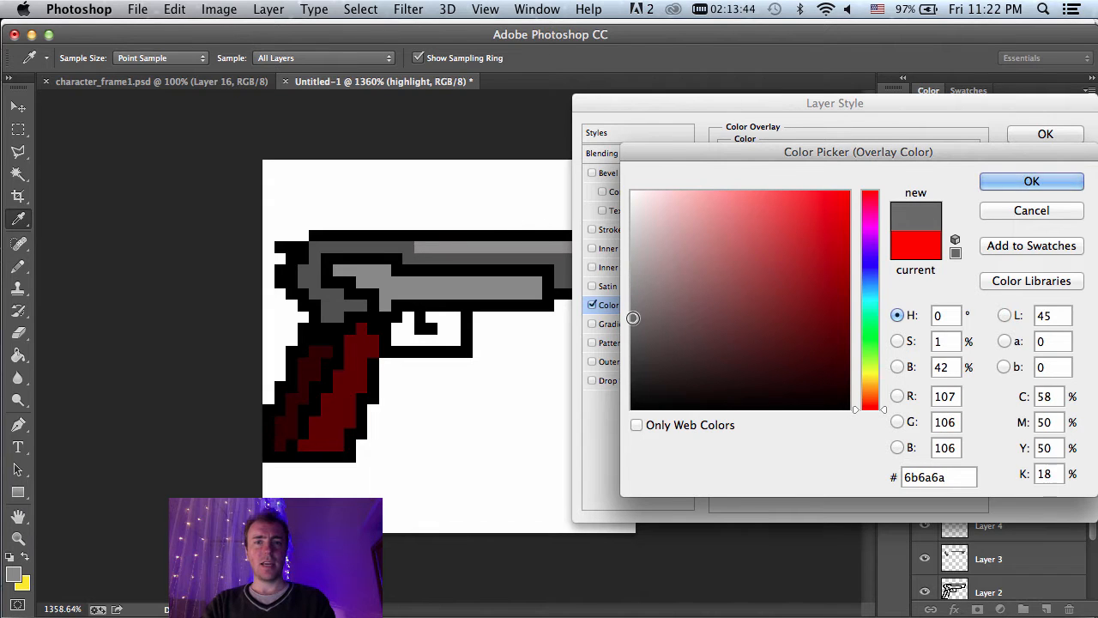
left_click(567, 258)
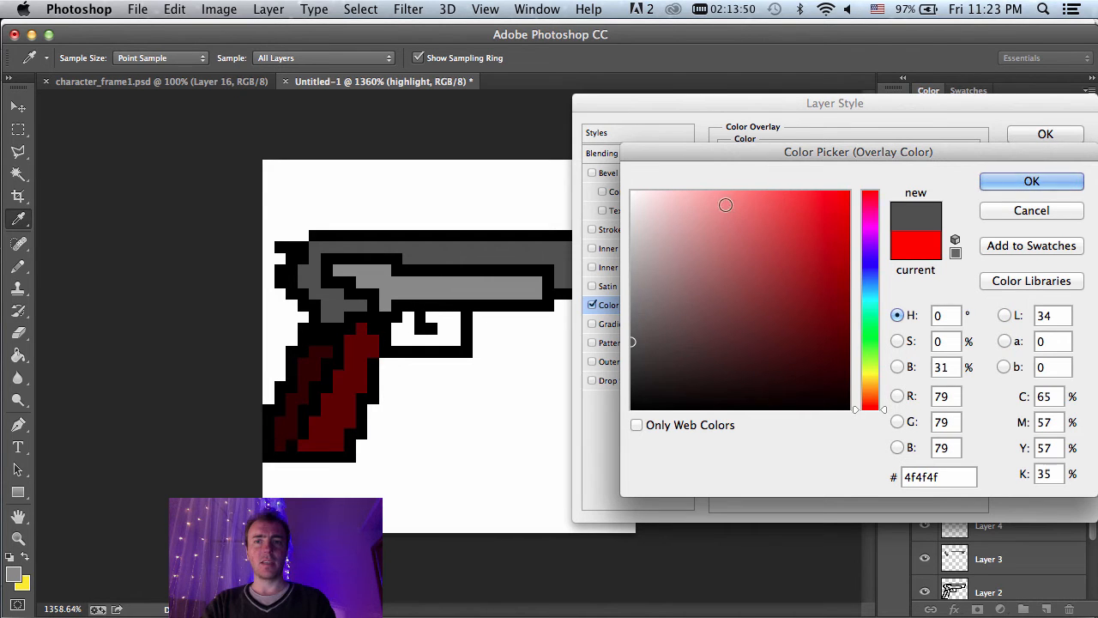
left_click_drag(635, 345, 633, 318)
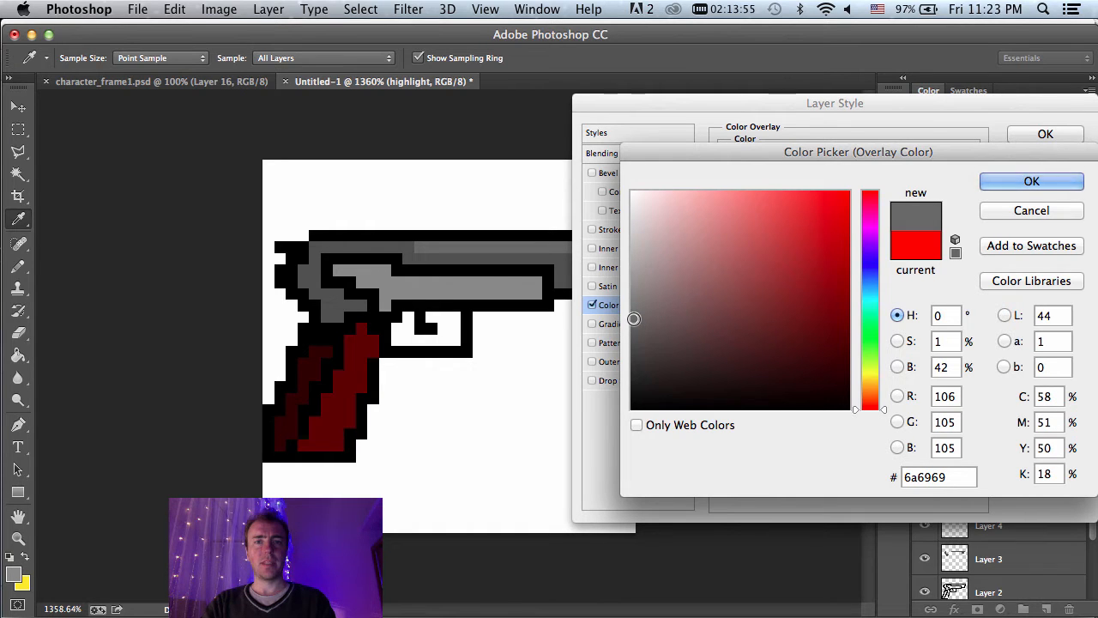
left_click(1001, 178)
left_click(1046, 135)
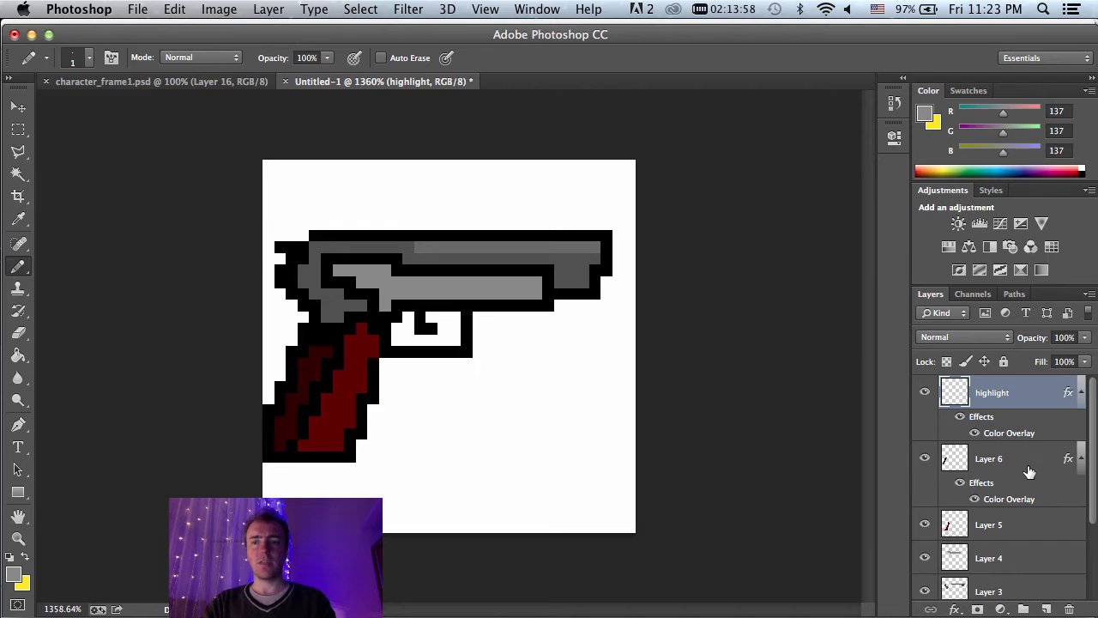
Step: On Layer 2, sample the outline's black and pencil a one-pixel front sight above the muzzle end of the slide
scroll(1029, 526, "down", 3)
left_click(1029, 526)
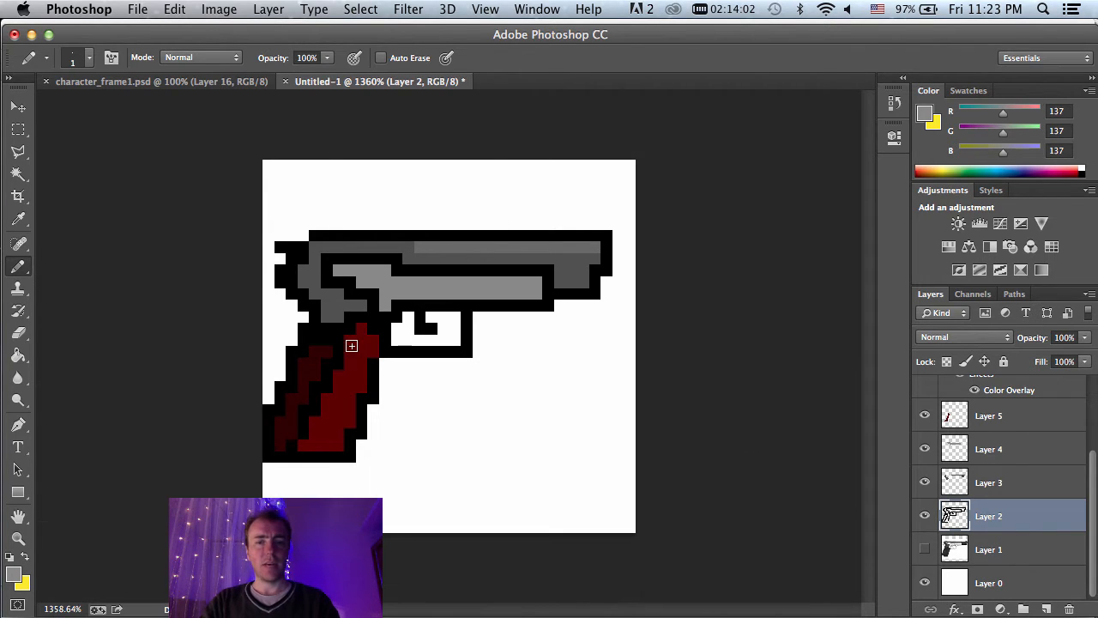
key("i")
left_click(378, 317)
key("b")
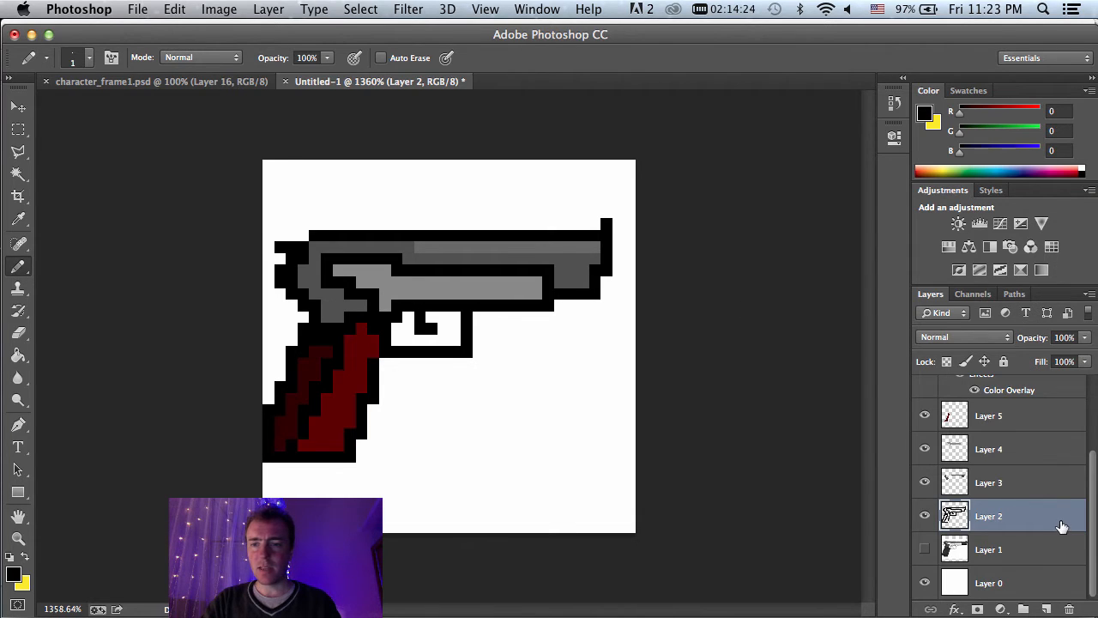
Step: Move Layer 2 to the top of the layer stack, above the highlight layer
left_click_drag(1051, 519, 1049, 418)
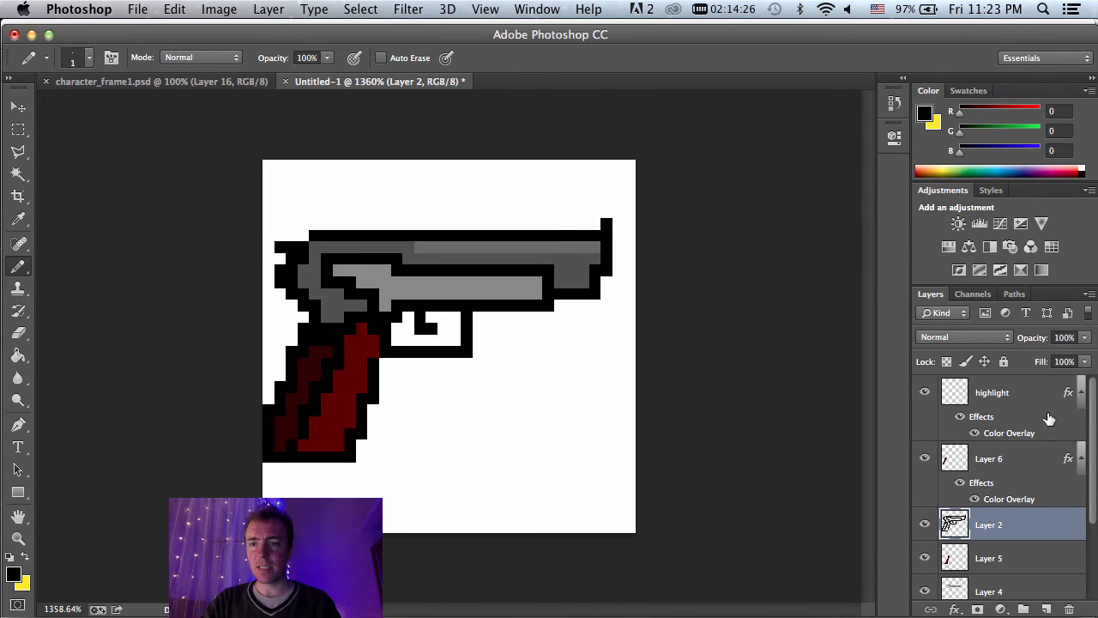
left_click_drag(1032, 520, 1032, 393)
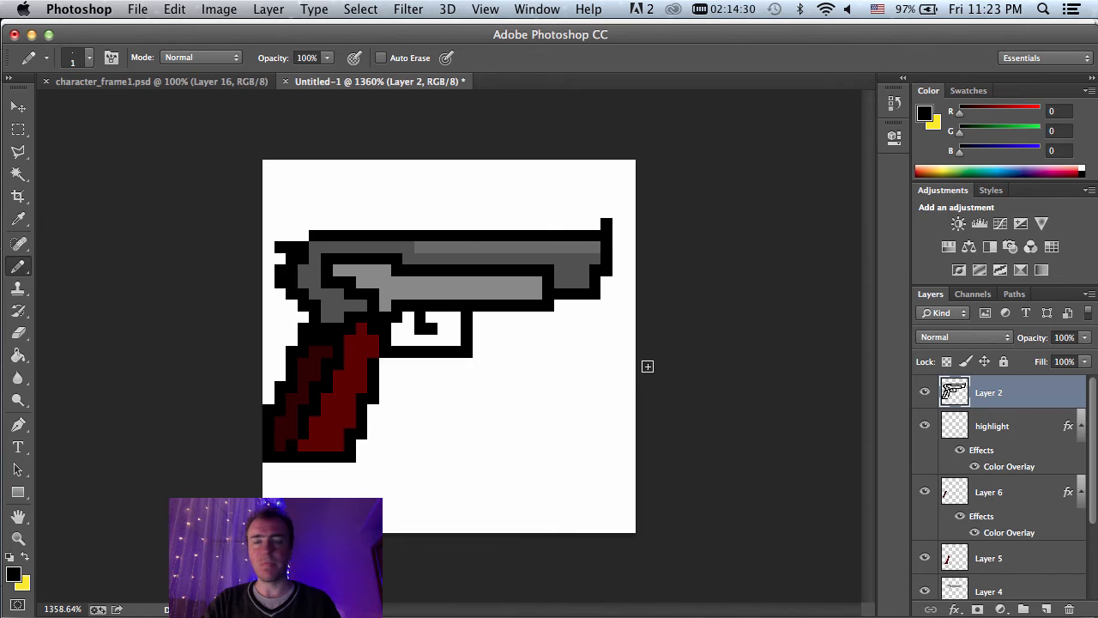
mouse_move(1027, 391)
left_mouse_down()
mouse_move(1032, 518)
mouse_move(1022, 400)
left_mouse_up()
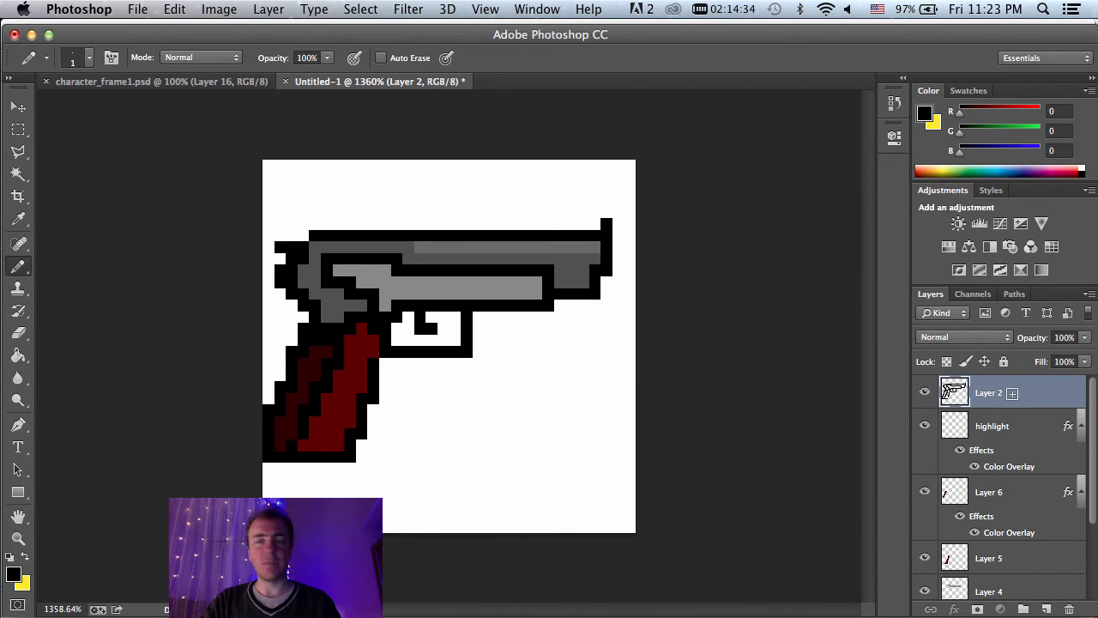
Step: Pencil three evenly spaced single-pixel black notches along the lower edge of the light grey frame near the muzzle
left_click(521, 293)
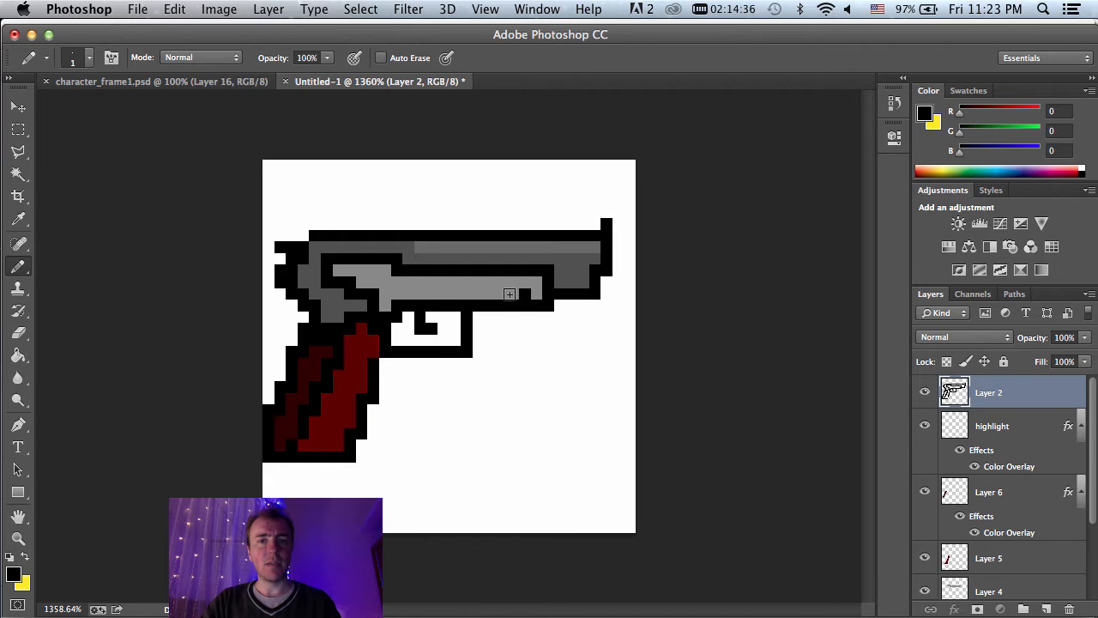
left_click(502, 293)
left_click(479, 293)
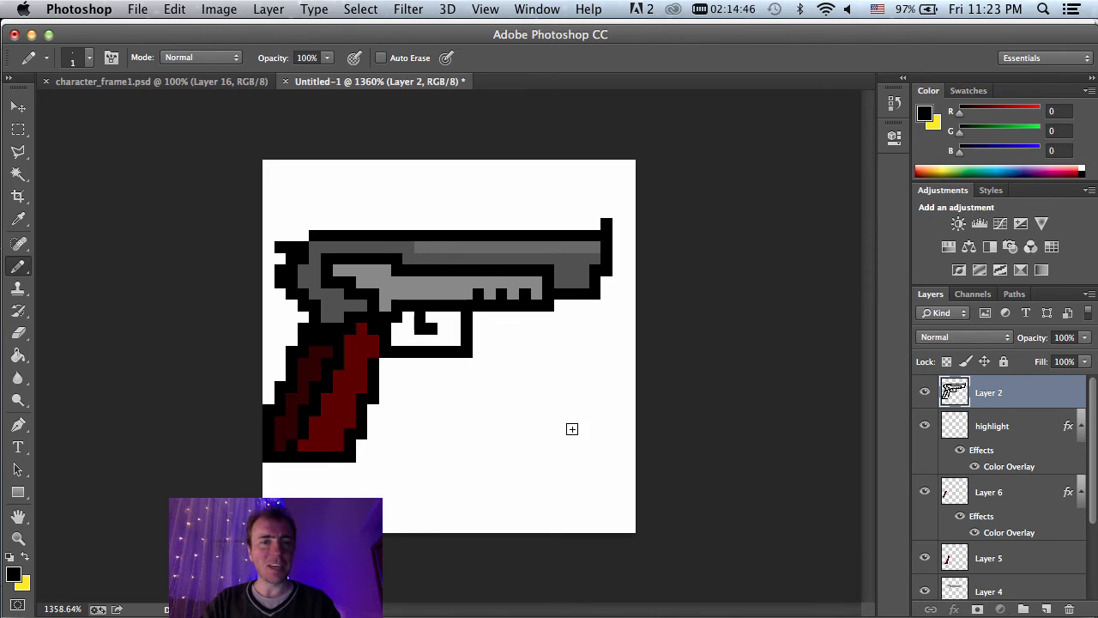
Step: Apply a Color Overlay of near-black grey #202020 to the outline on Layer 2
scroll(1020, 483, "down", 3)
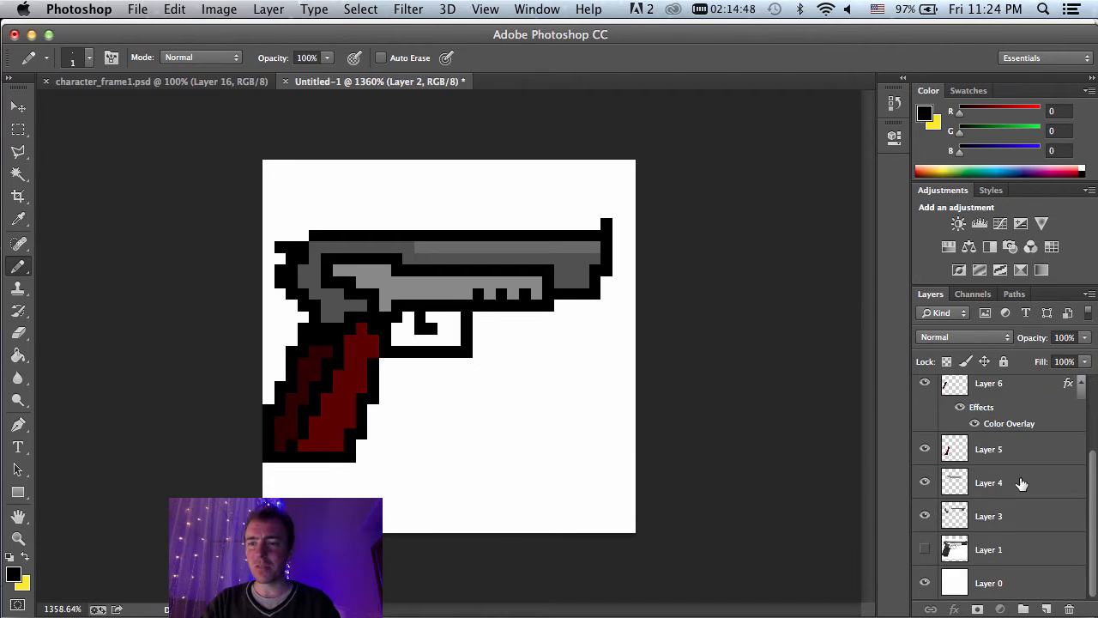
scroll(1021, 485, "up", 3)
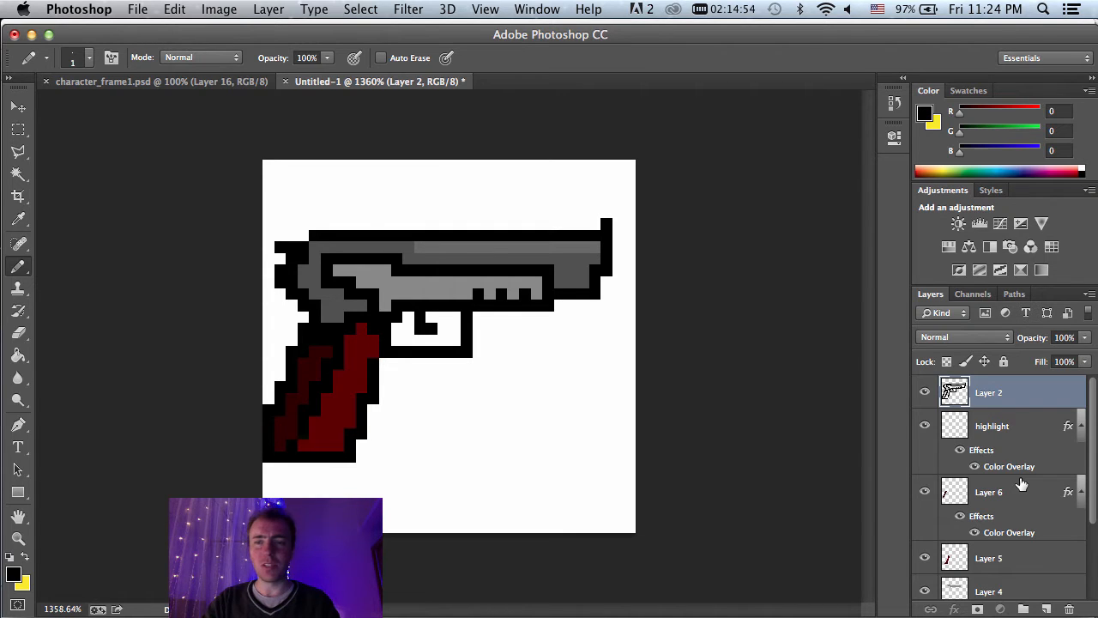
scroll(1021, 485, "down", 3)
scroll(1021, 485, "up", 3)
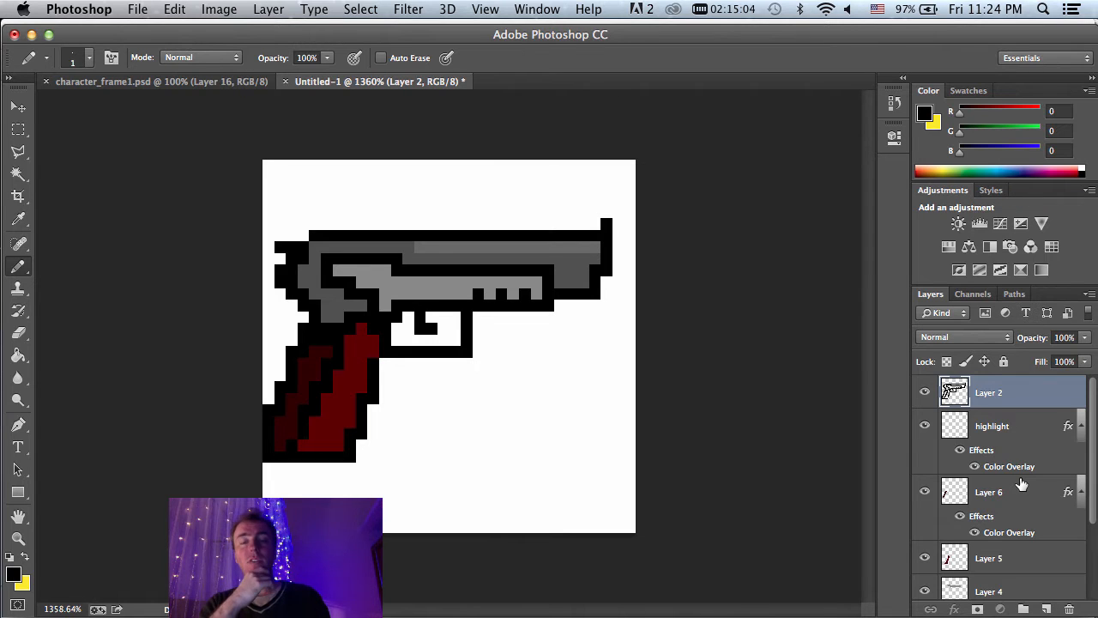
double_click(1038, 402)
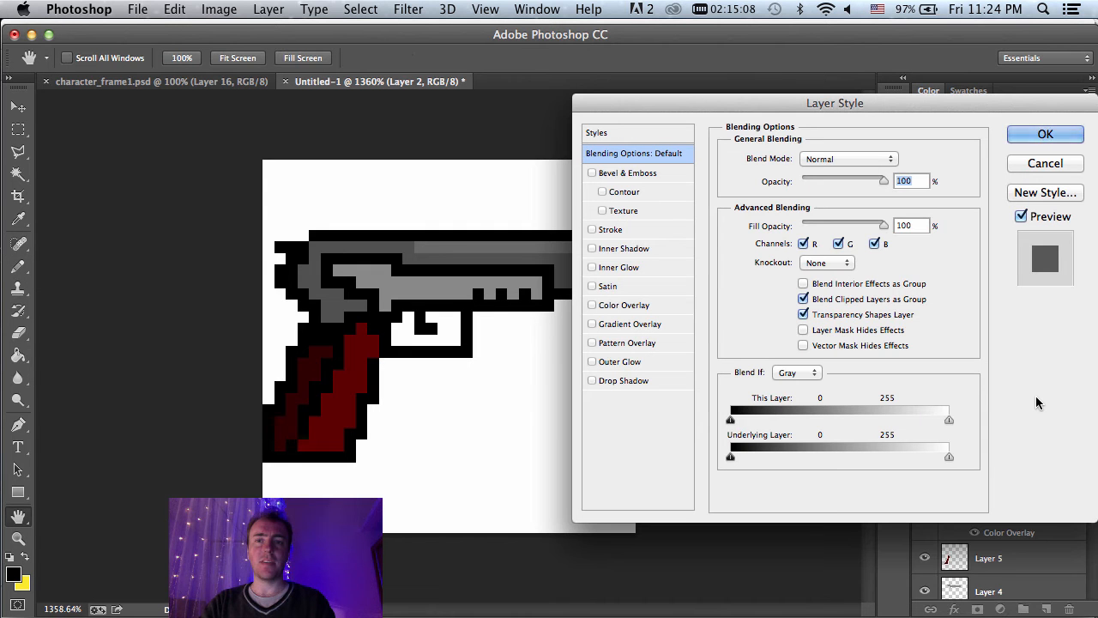
left_click(644, 305)
left_click(897, 160)
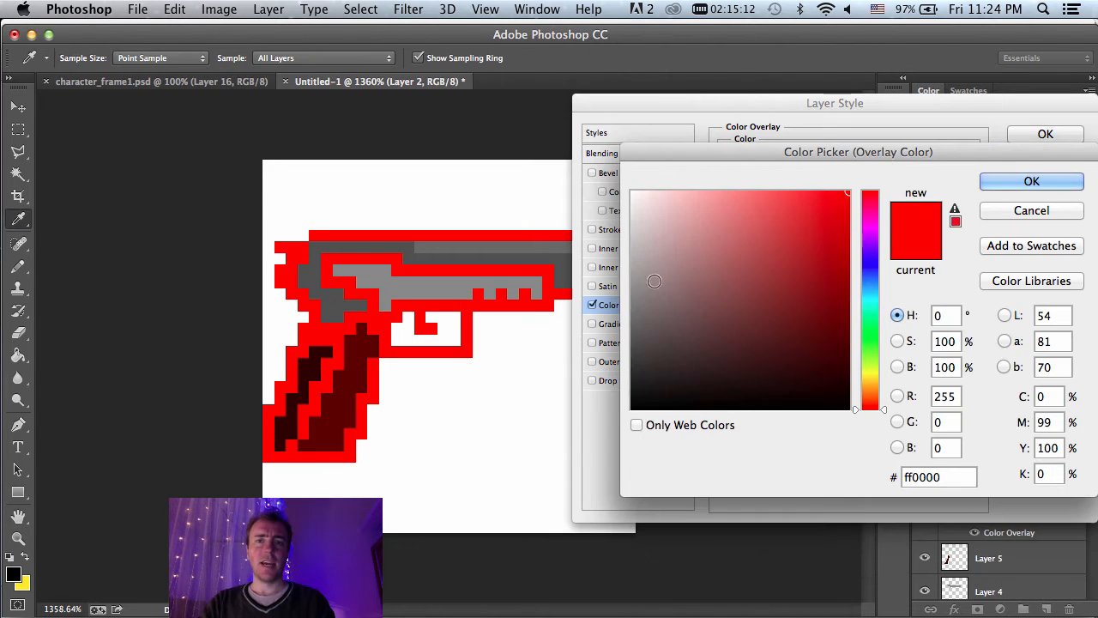
left_click_drag(633, 285, 632, 382)
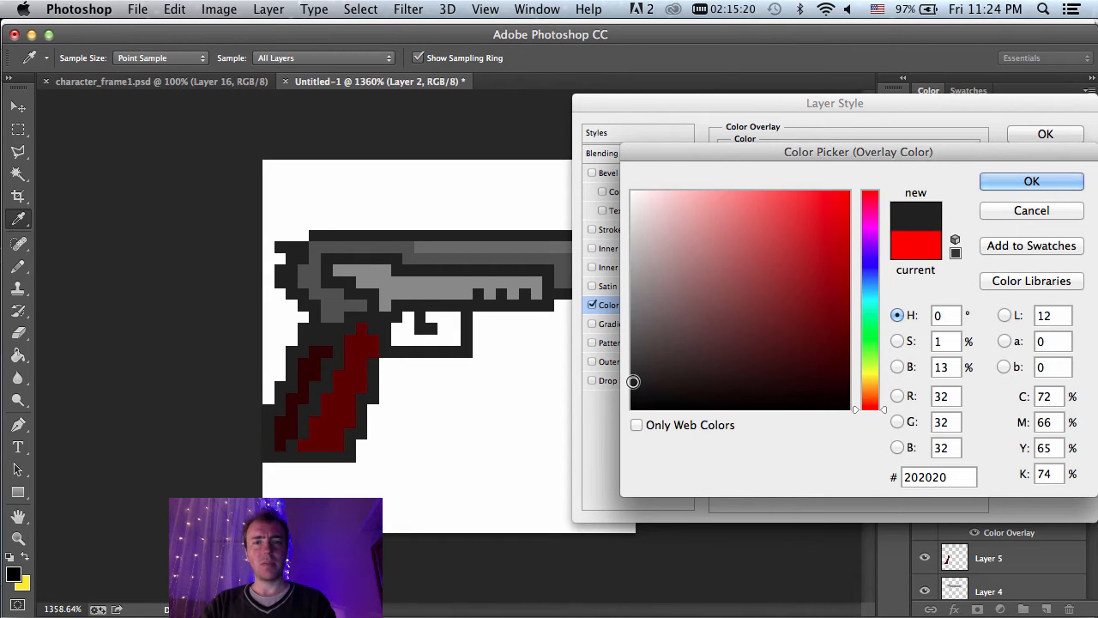
left_click(1021, 182)
left_click(1034, 135)
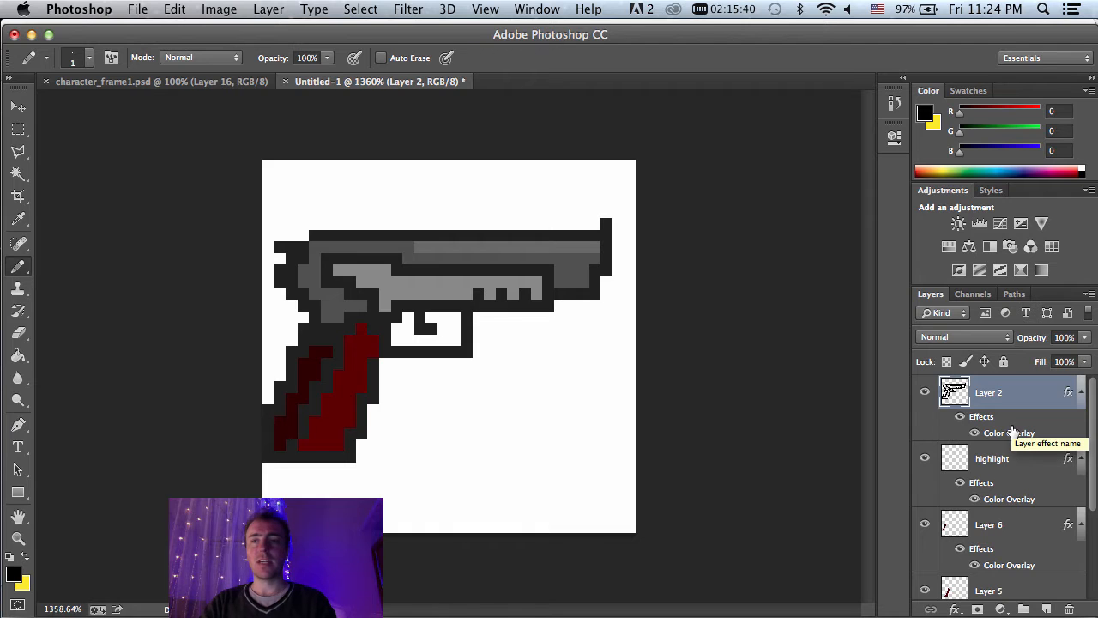
Step: Examine the character sprite in the Unity scene and in character_frame1.psd as a style reference, and return to the pistol document
scroll(1013, 431, "down", 3)
scroll(1013, 430, "up", 3)
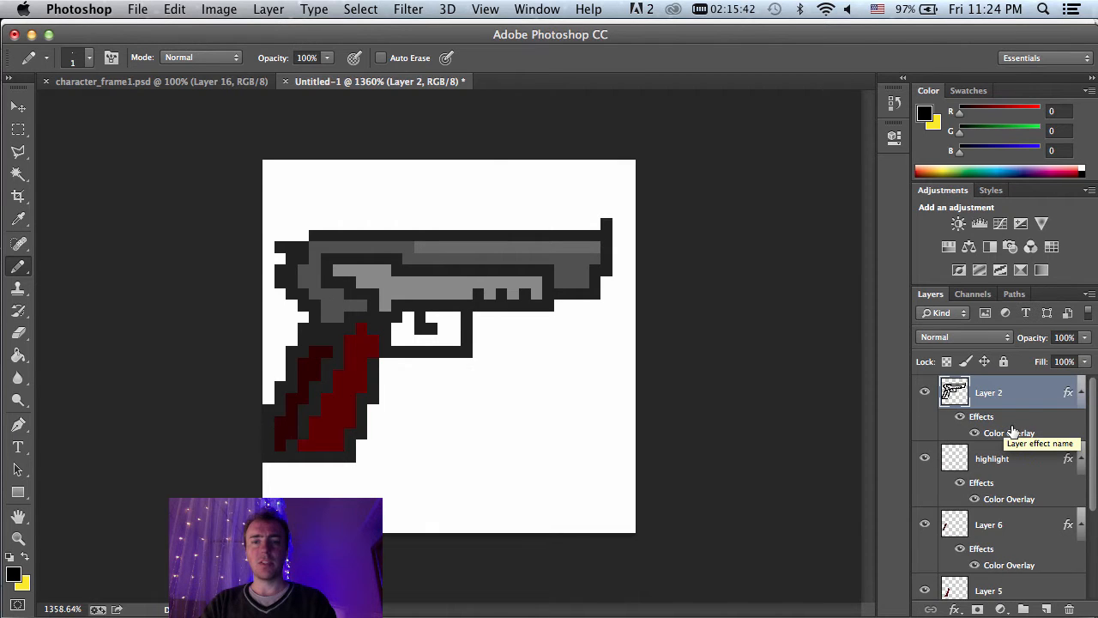
left_click(728, 612)
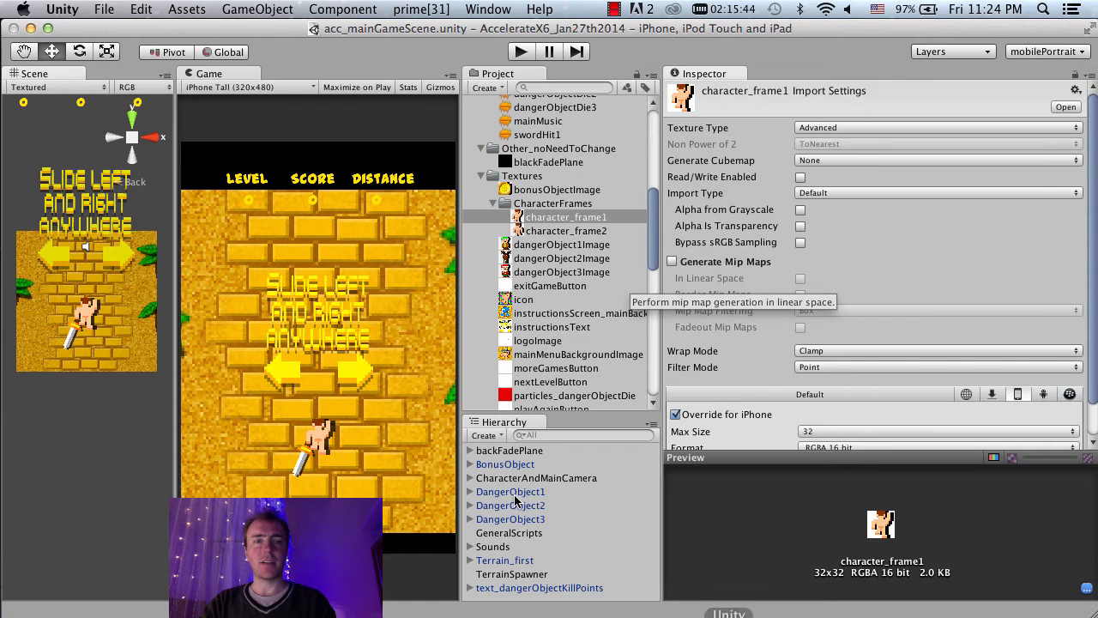
left_click(855, 613)
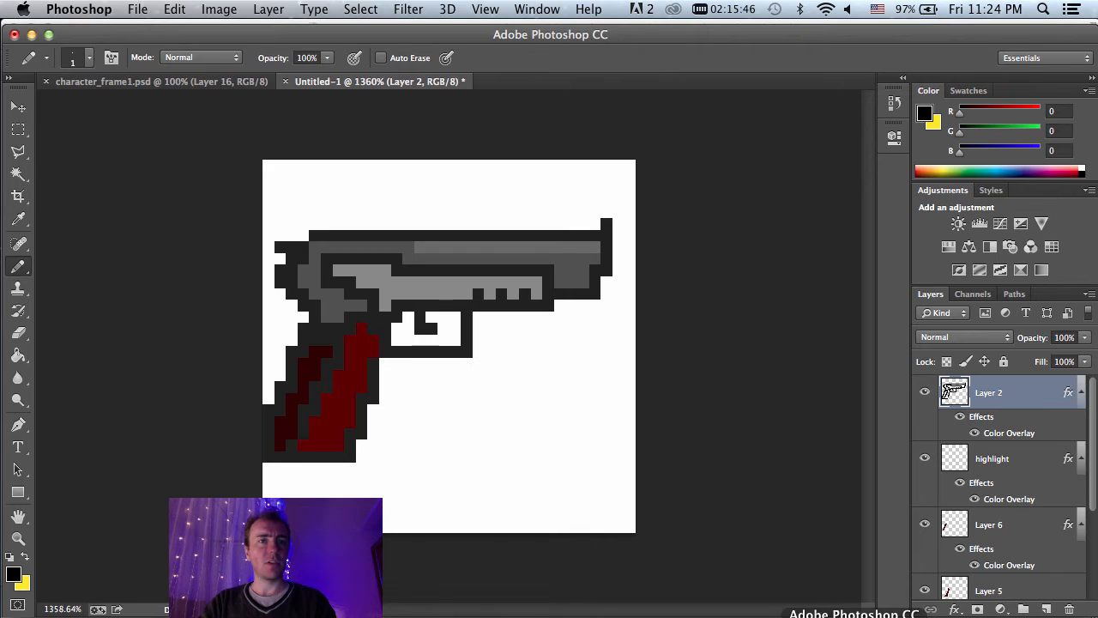
left_click(226, 82)
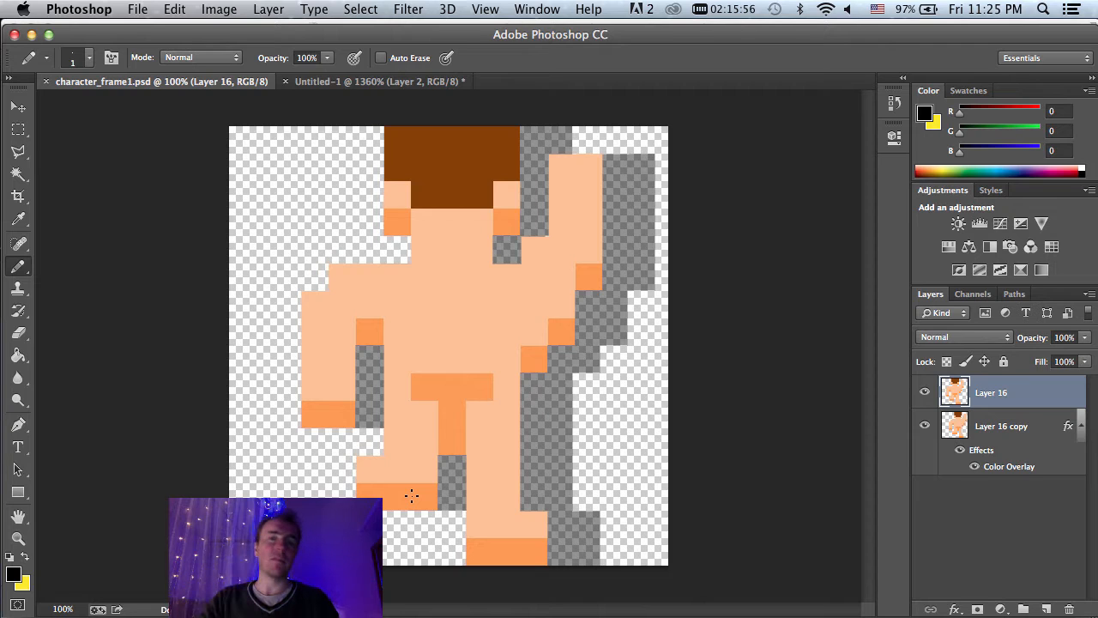
left_click(362, 82)
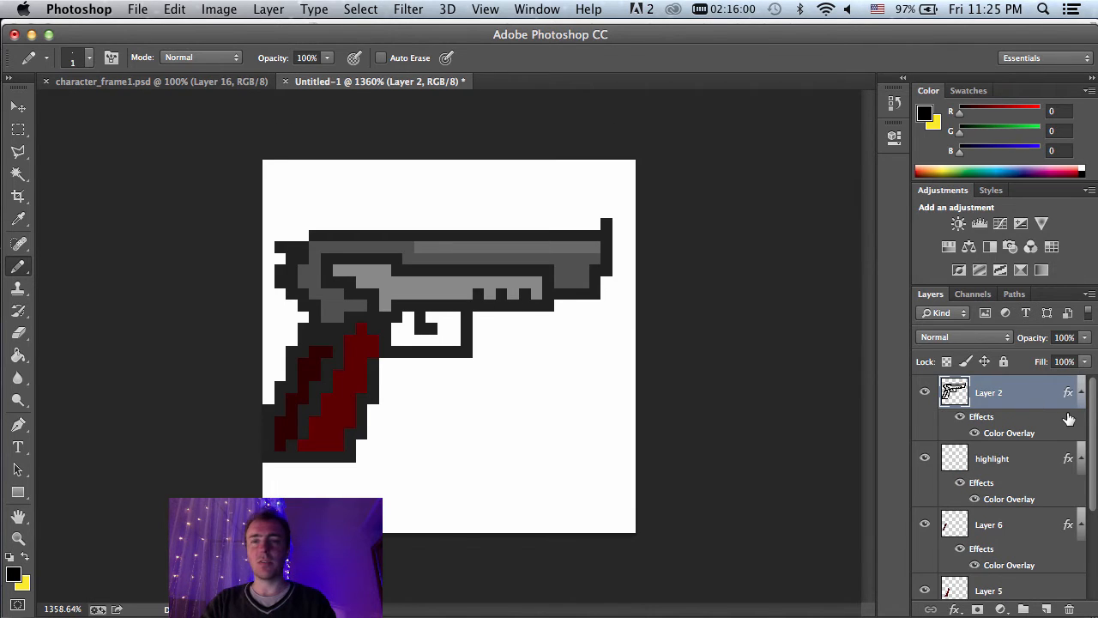
Step: Add a new layer above Layer 2 and name it shadow
left_click(1046, 609)
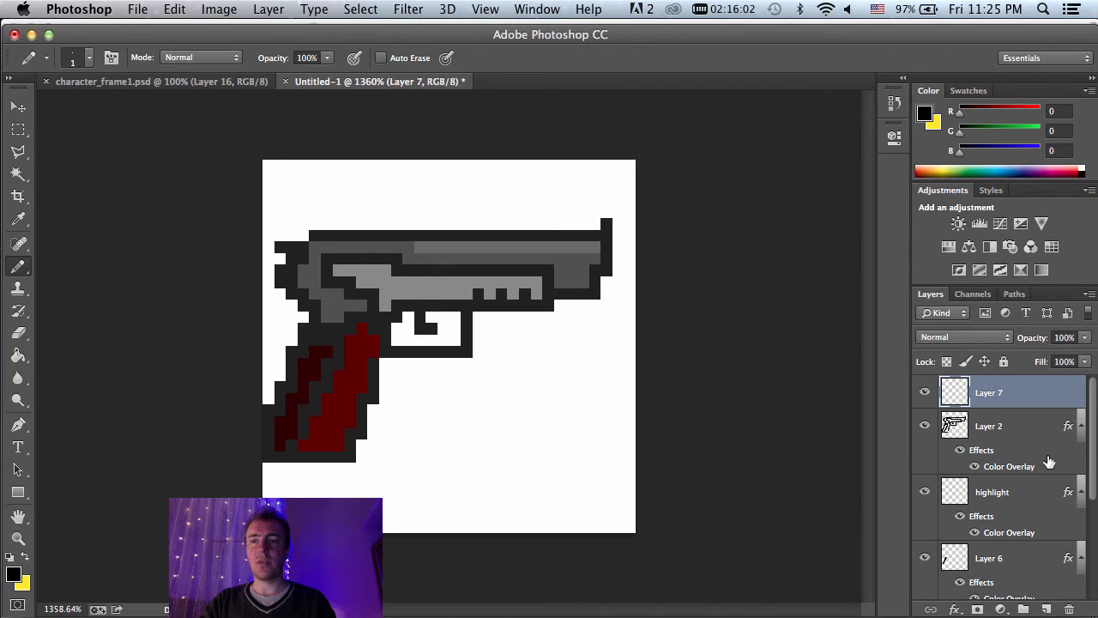
double_click(995, 393)
type("shadow")
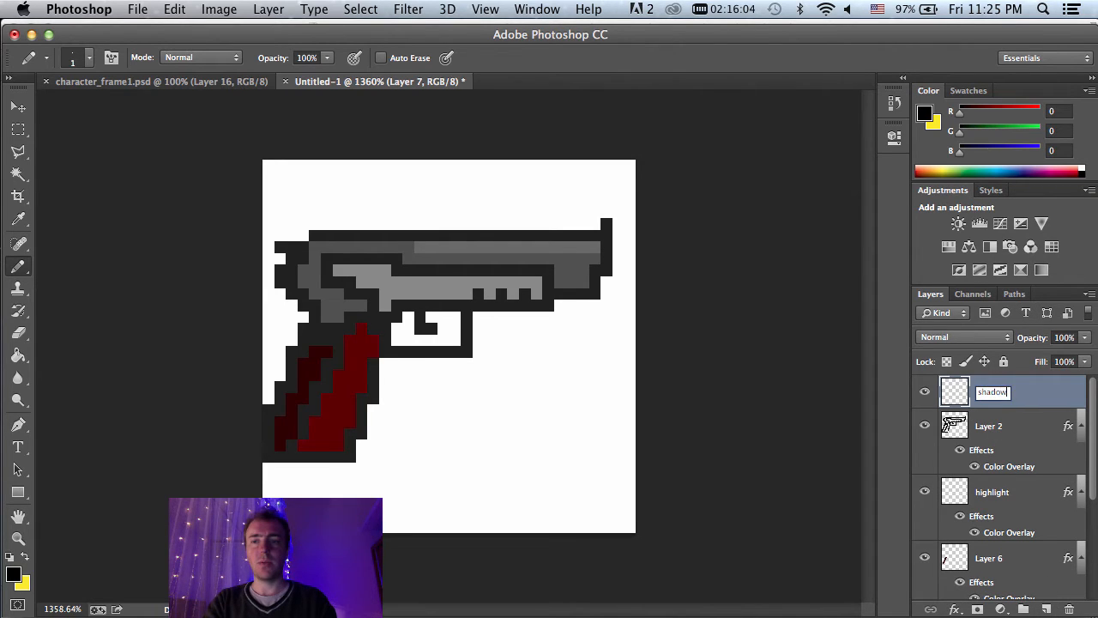
key("Return")
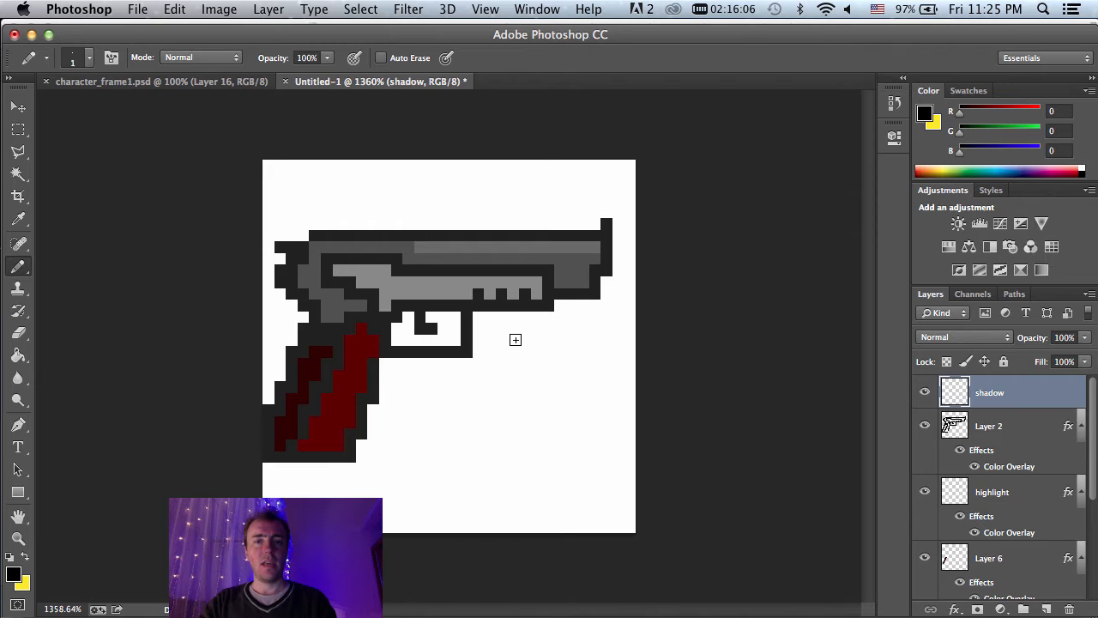
Step: With black #000000 as the foreground colour, pencil a two-pixel-thick shadow beneath the barrel from the muzzle to the trigger guard
left_click(13, 573)
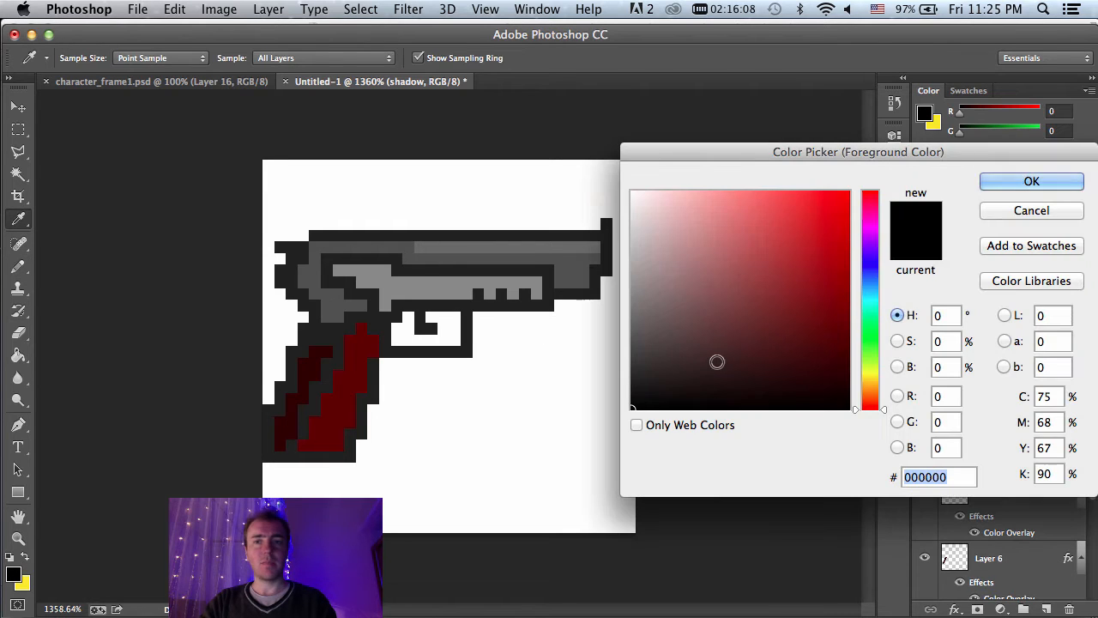
left_click_drag(717, 362, 717, 443)
left_click(1031, 181)
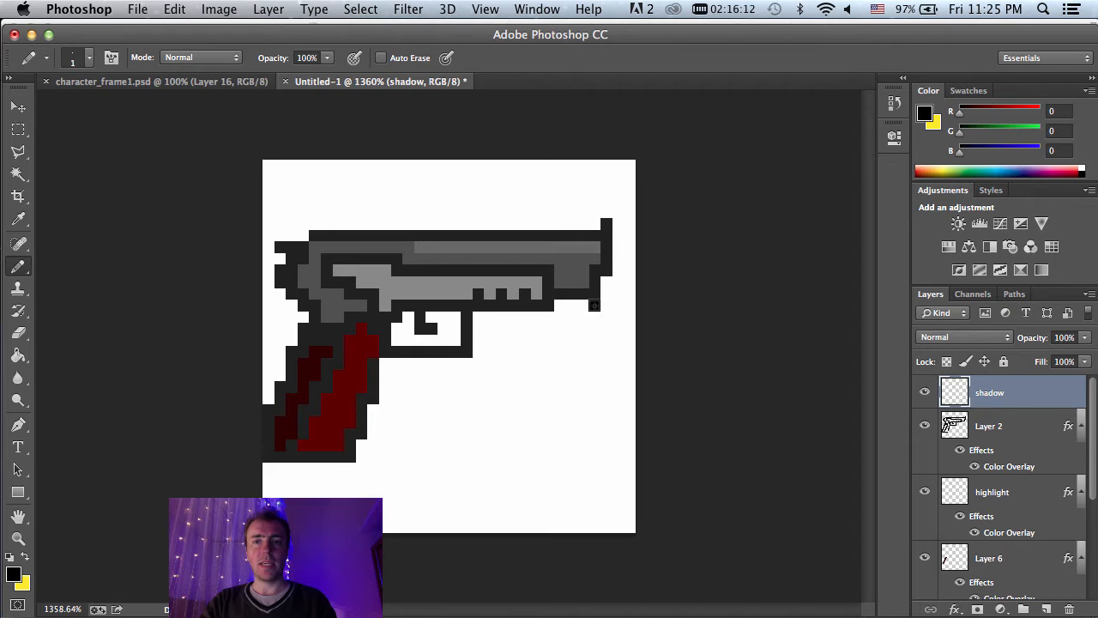
left_click_drag(594, 305, 563, 306)
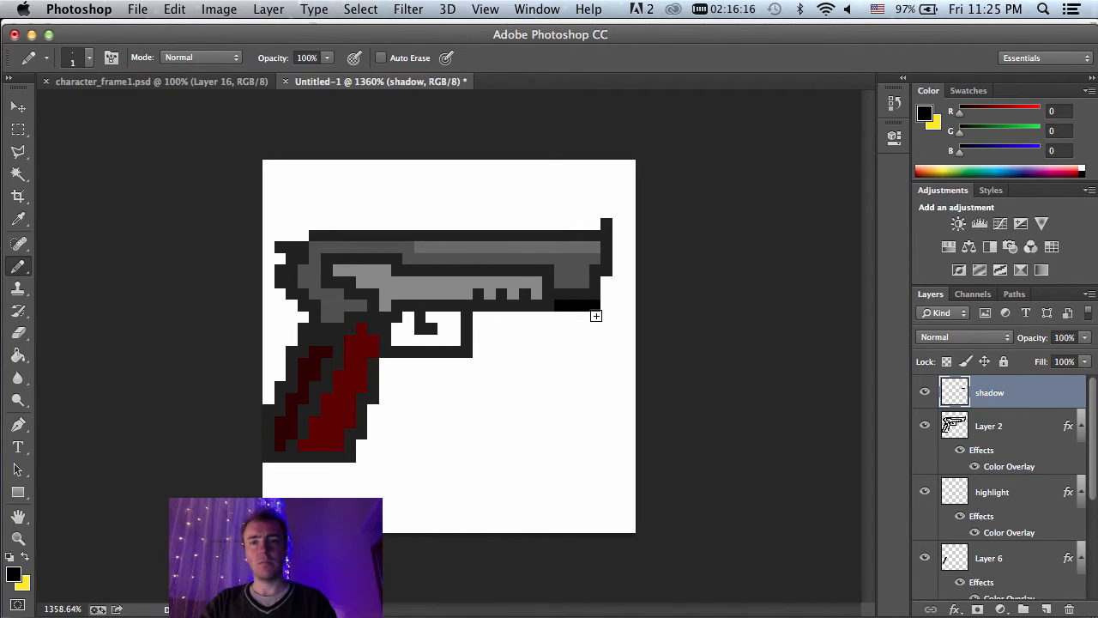
left_click_drag(595, 315, 481, 317)
left_click_drag(553, 330, 483, 331)
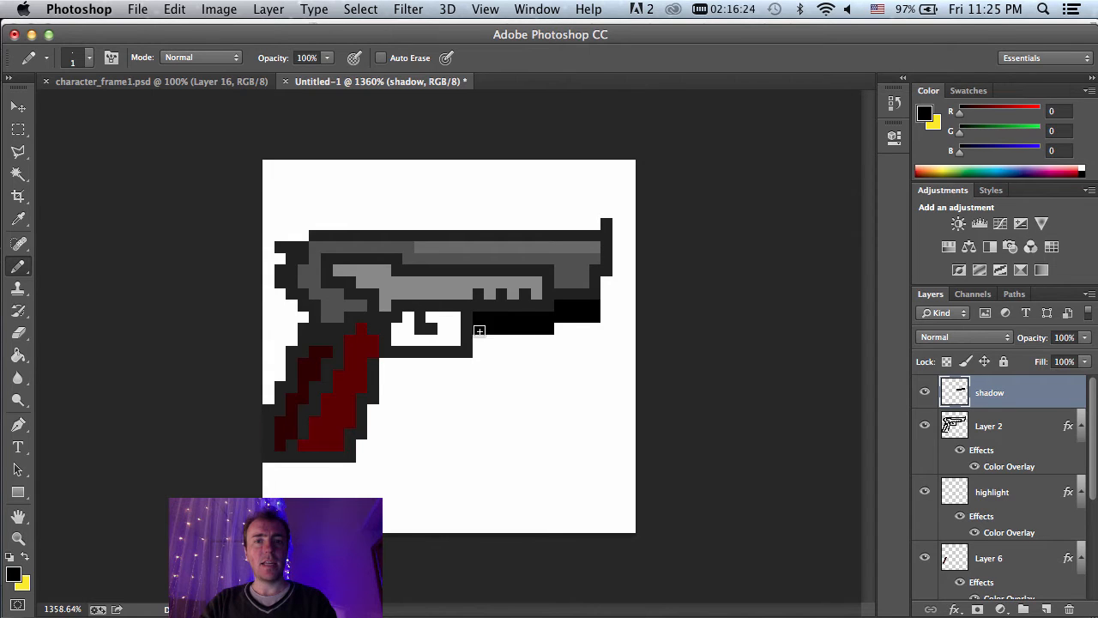
Step: Pencil black shadow two pixels thick beneath the trigger guard and the grip base, with stepped shadow pixels along the grip's lower front edge
left_click_drag(467, 365, 383, 364)
left_click_drag(465, 375, 385, 378)
mouse_move(380, 421)
left_mouse_down()
mouse_move(374, 405)
mouse_move(373, 427)
left_mouse_up()
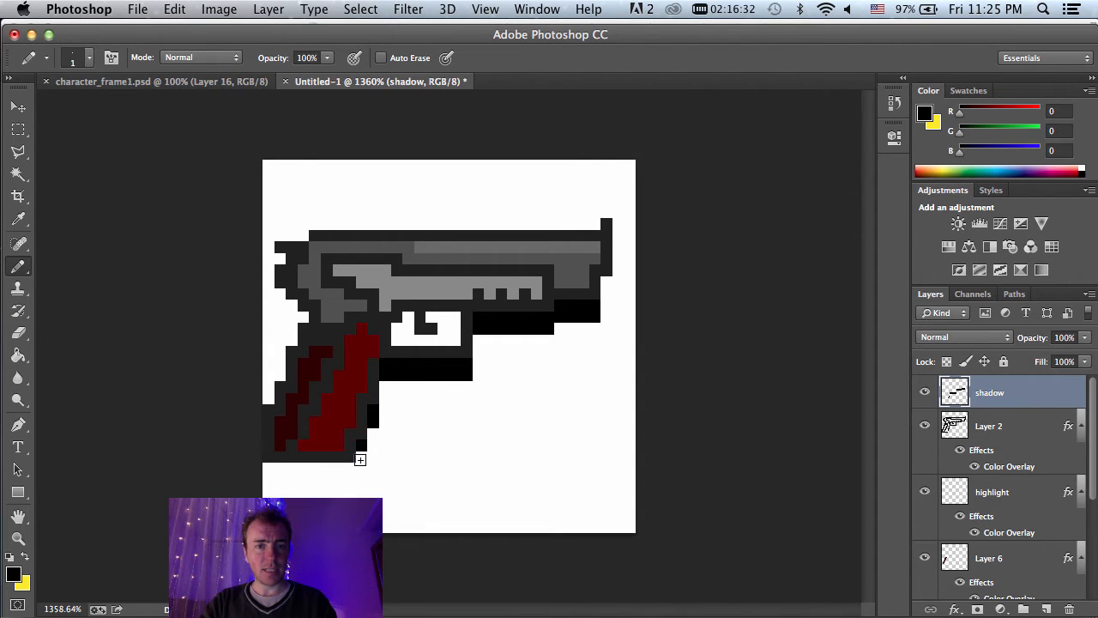
left_click(360, 459)
left_click_drag(350, 467, 271, 470)
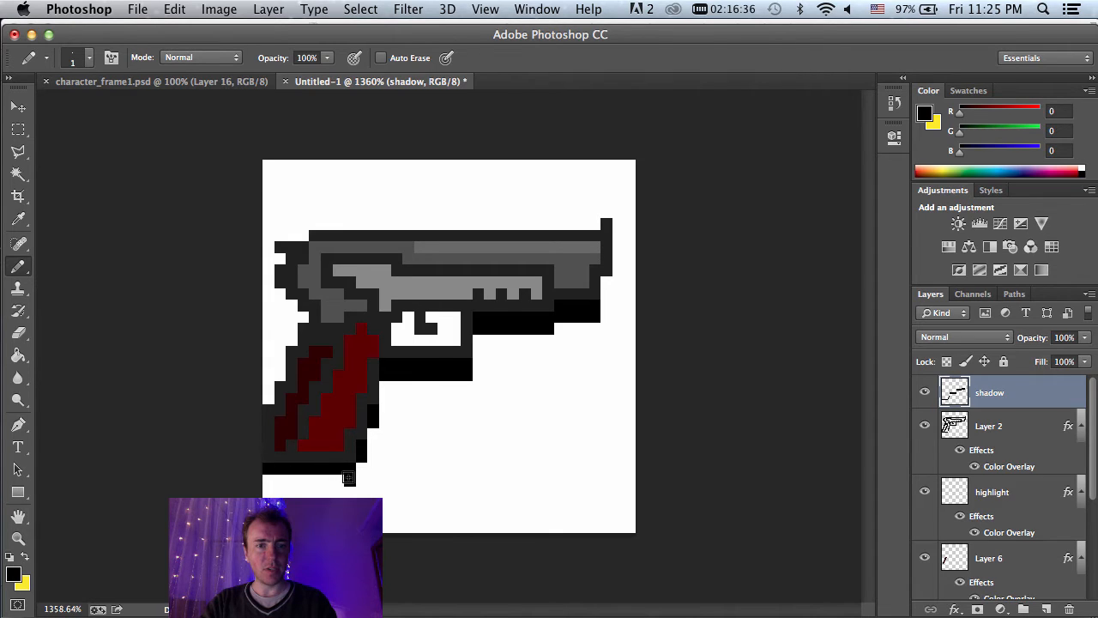
left_click_drag(352, 479, 268, 481)
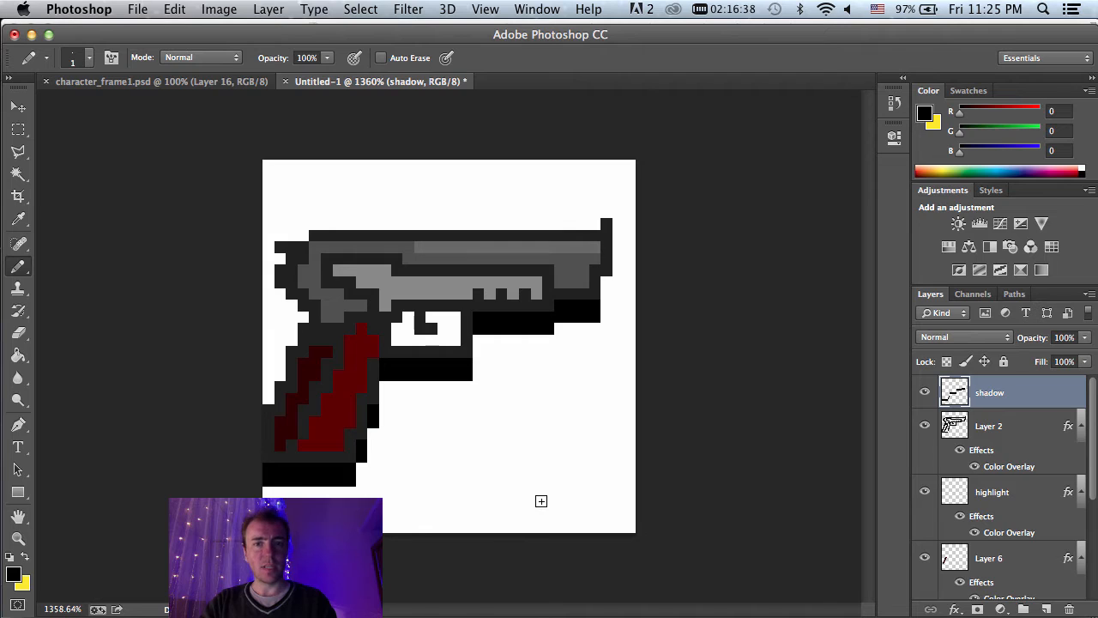
Step: Add black shadow pixels below the muzzle's front edge and in the notches along the rear of the pistol's frame
left_click(608, 292)
left_click(303, 317)
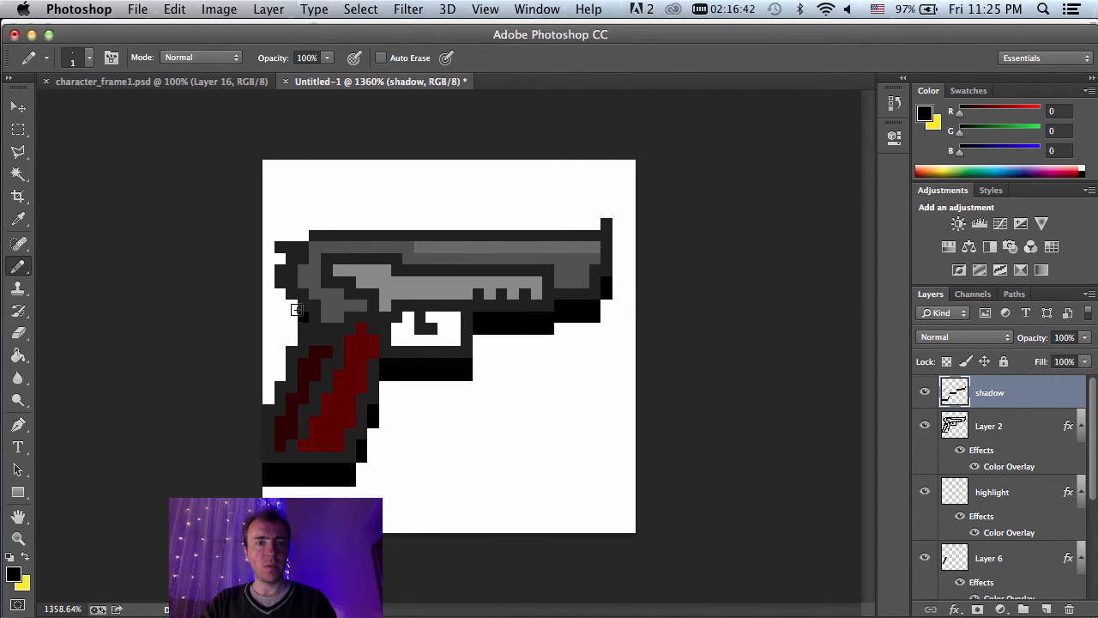
left_click(279, 293)
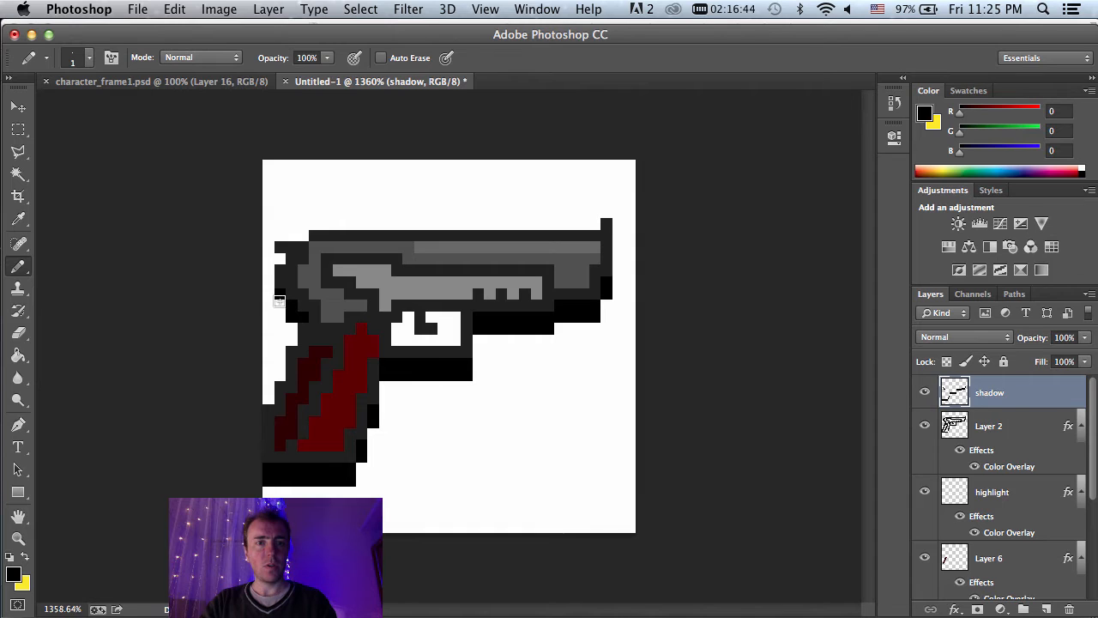
left_click(280, 260)
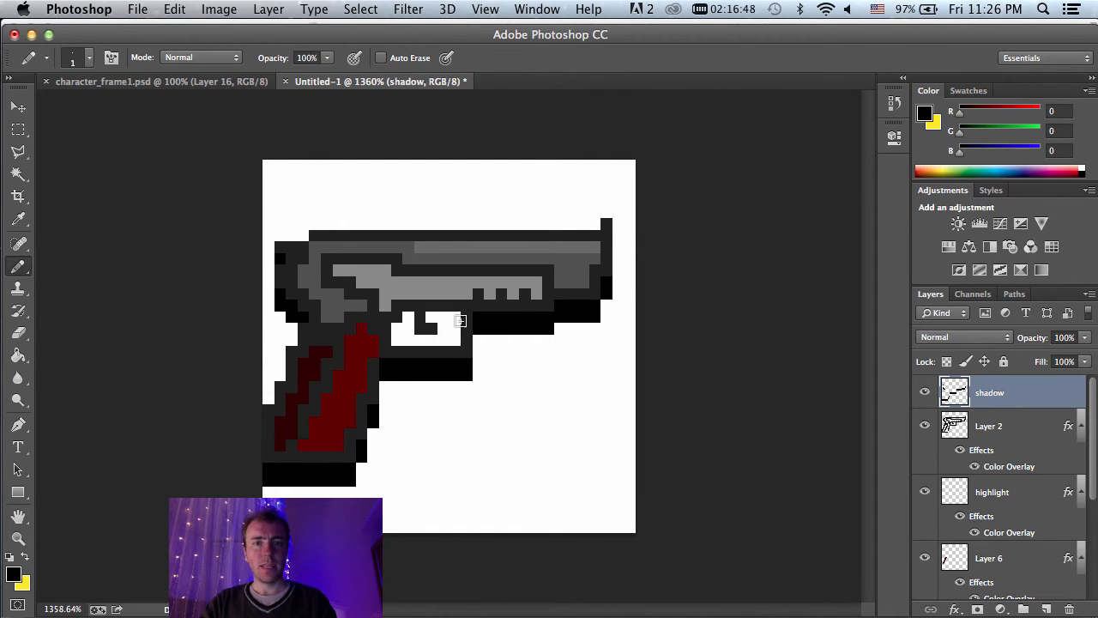
Step: Pencil black shadow inside the trigger guard opening, beneath the frame and around the trigger, leaving small gaps along its lower edge
mouse_move(453, 314)
left_mouse_down()
mouse_move(406, 316)
mouse_move(455, 329)
mouse_move(419, 340)
left_mouse_up()
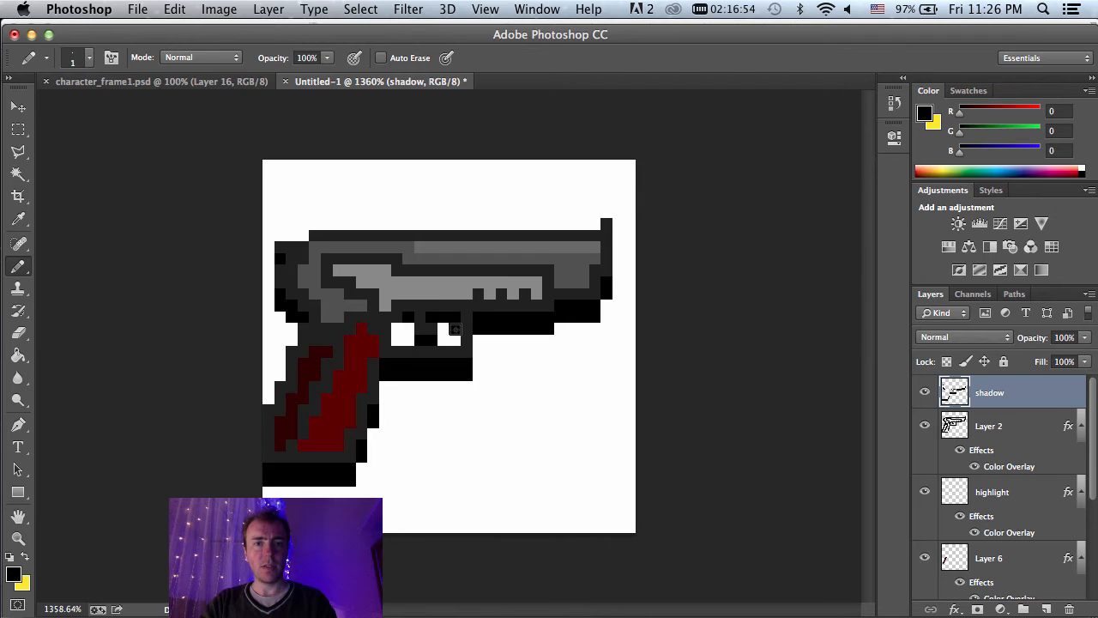
left_click(455, 329)
left_click(402, 328)
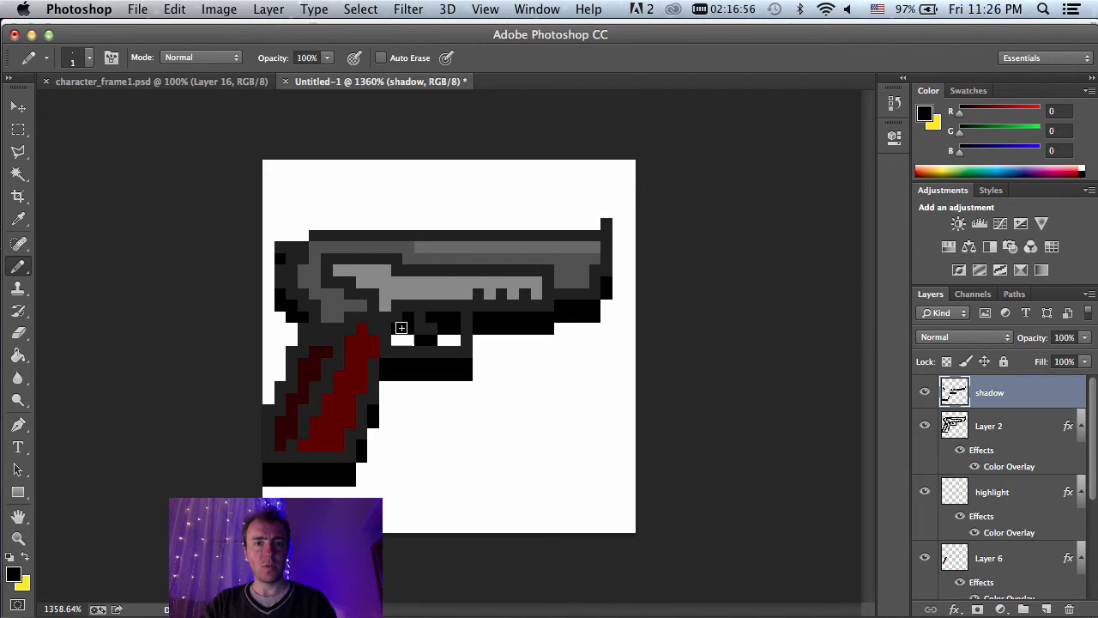
left_click(398, 340)
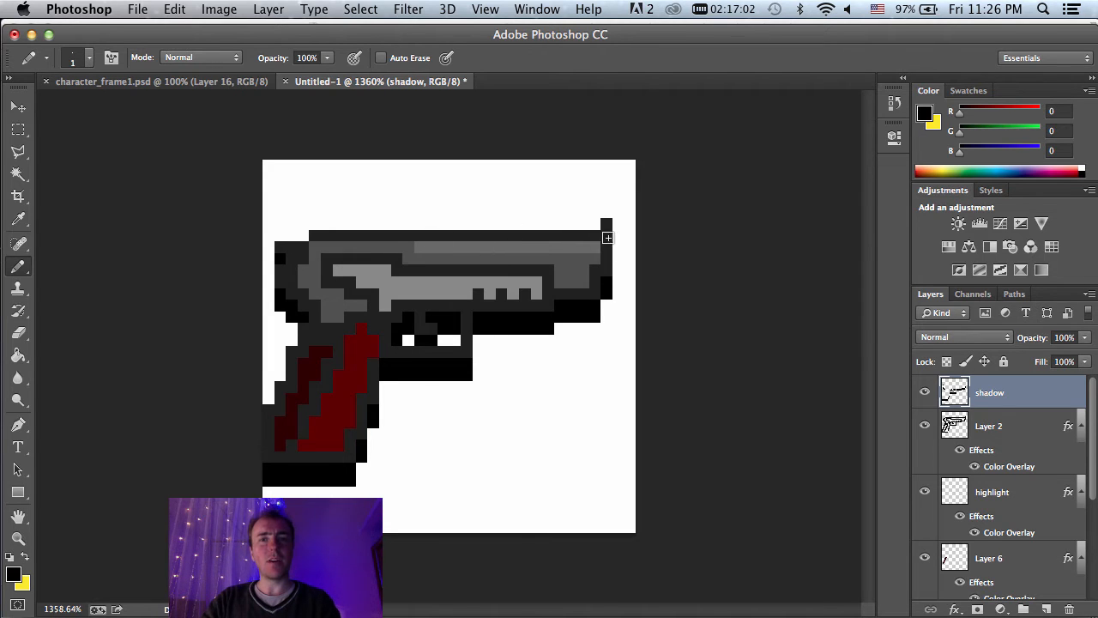
Step: Switch to character_frame1.psd to examine how the character sprite's shadow is styled
left_click(239, 85)
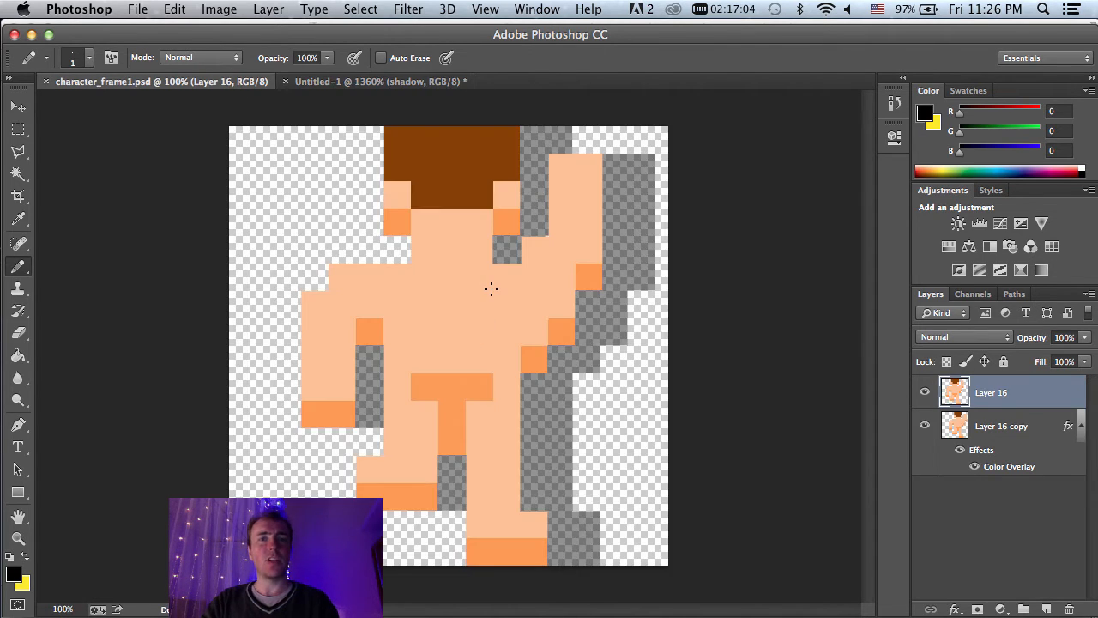
Step: Switch to the Untitled-1 pistol document and toggle Layer 2's visibility to check what it contains
left_click(423, 83)
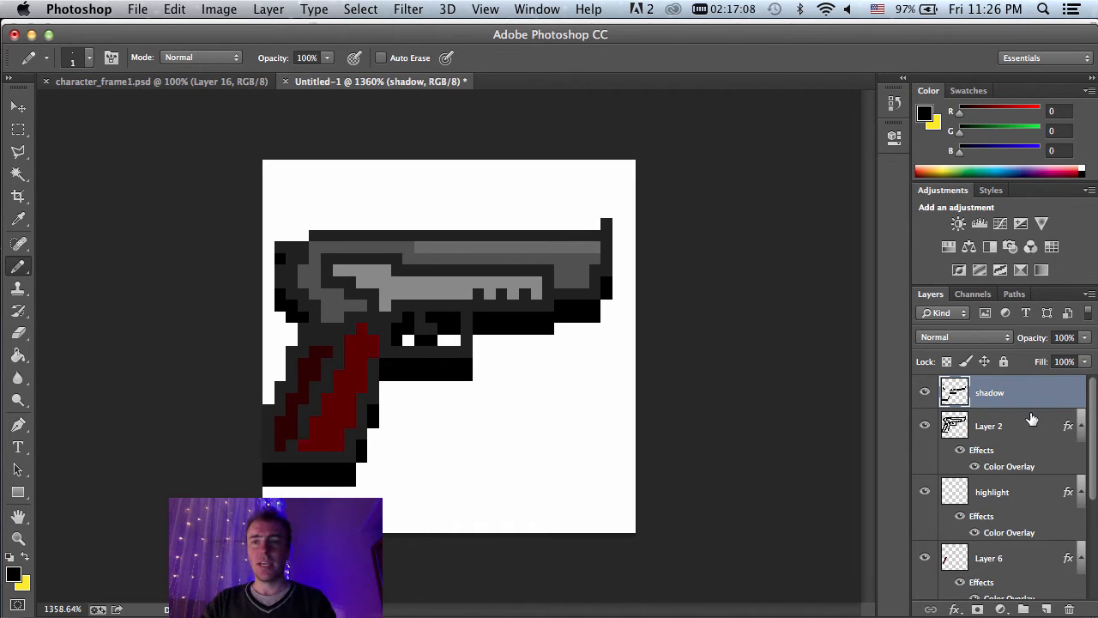
left_click(924, 426)
left_click(924, 426)
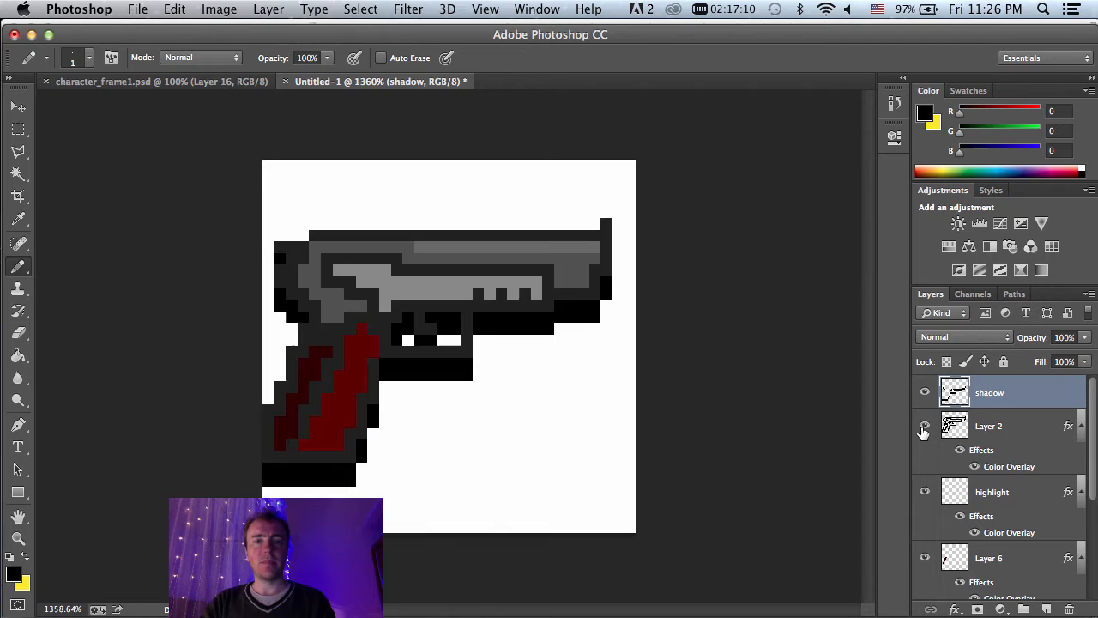
left_click(925, 425)
left_click(924, 426)
Step: Rename Layer 2 as outline
left_click(991, 426)
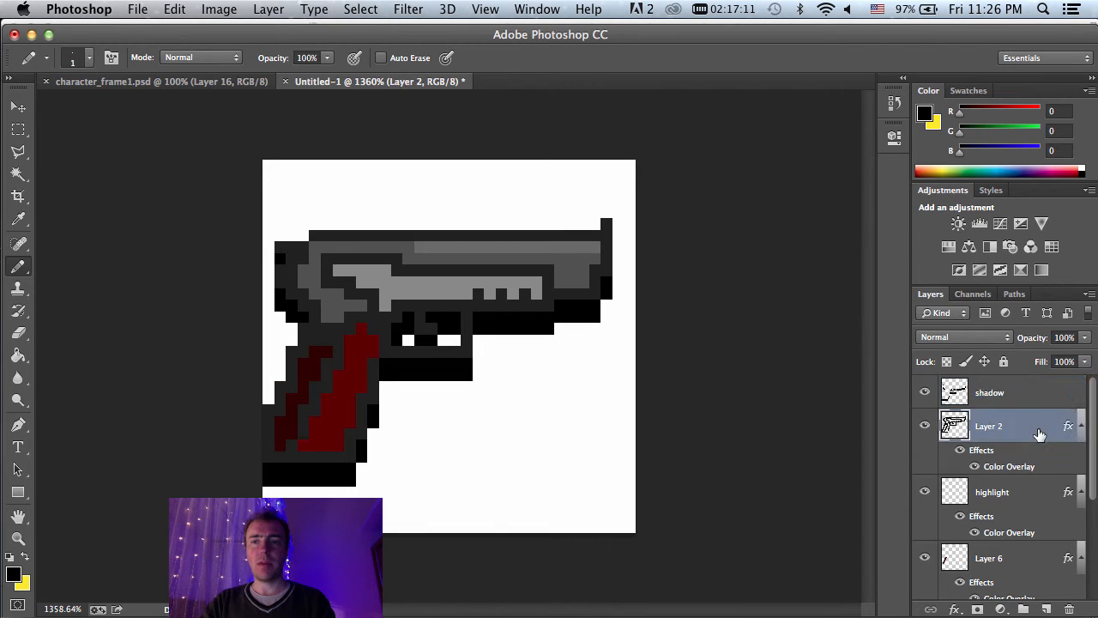
double_click(993, 425)
type("outlint")
key("Return")
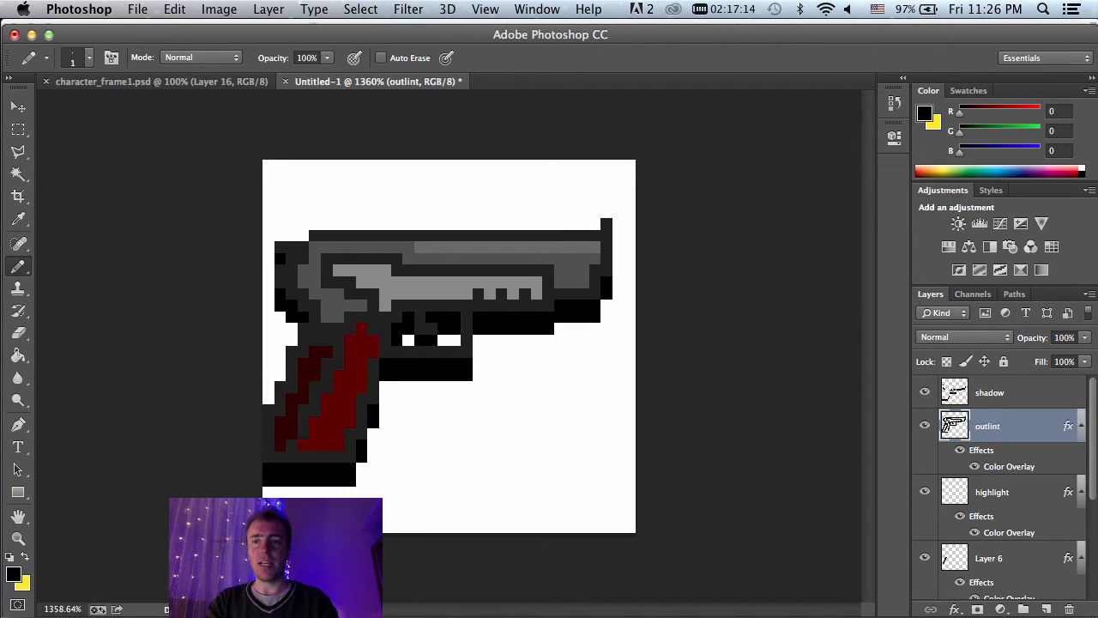
key("Return")
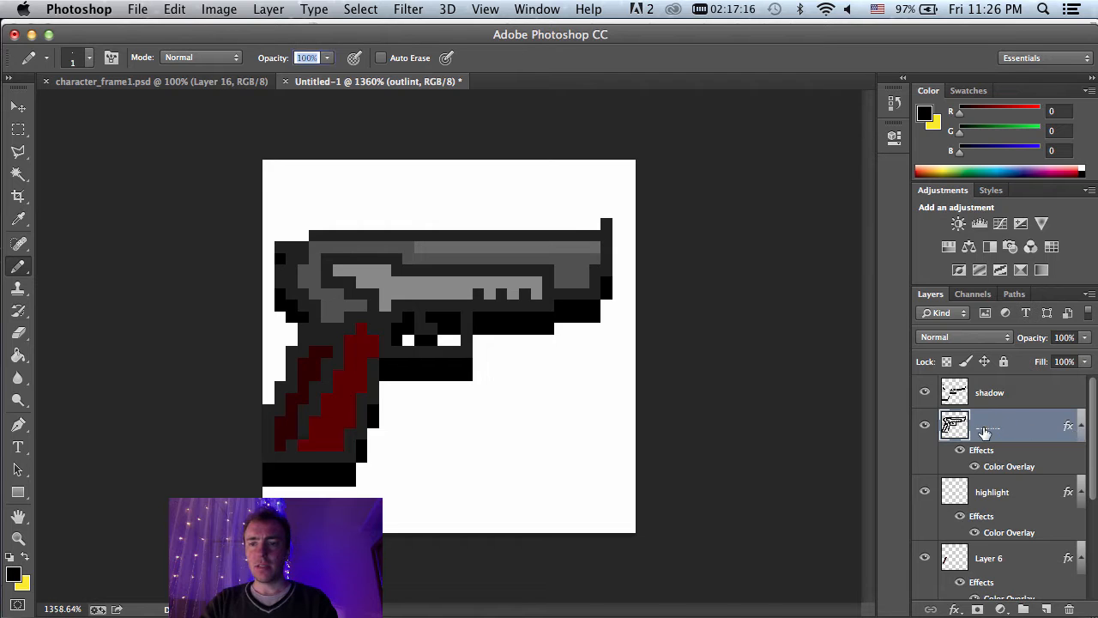
double_click(989, 426)
key("Return")
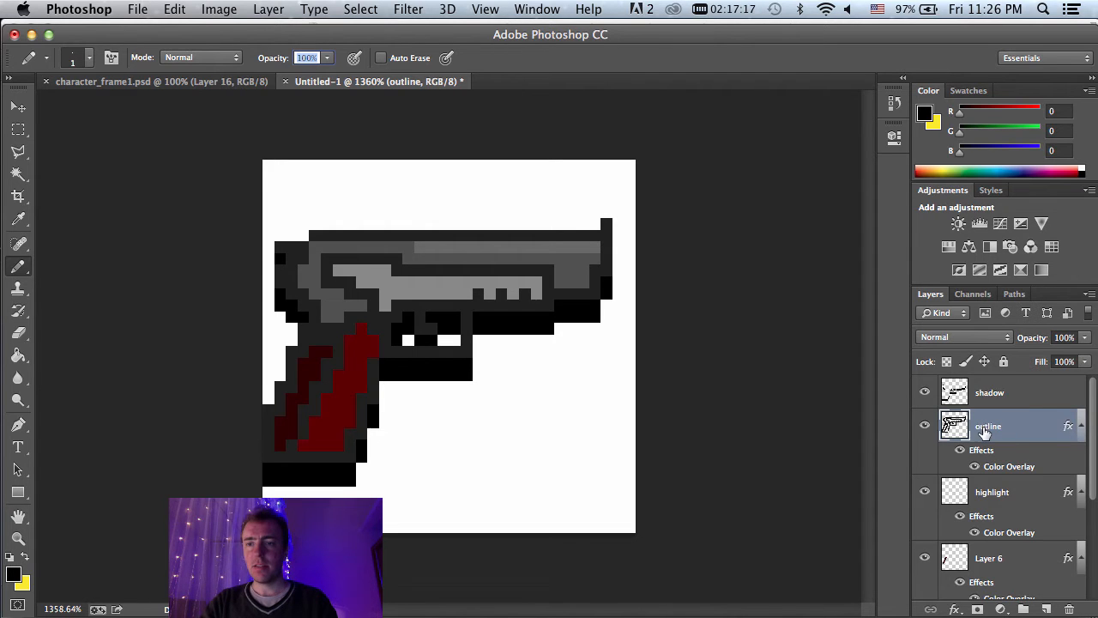
Step: Change the outline layer's Color Overlay to the slightly lighter dark grey 272626
double_click(1035, 444)
left_click(643, 304)
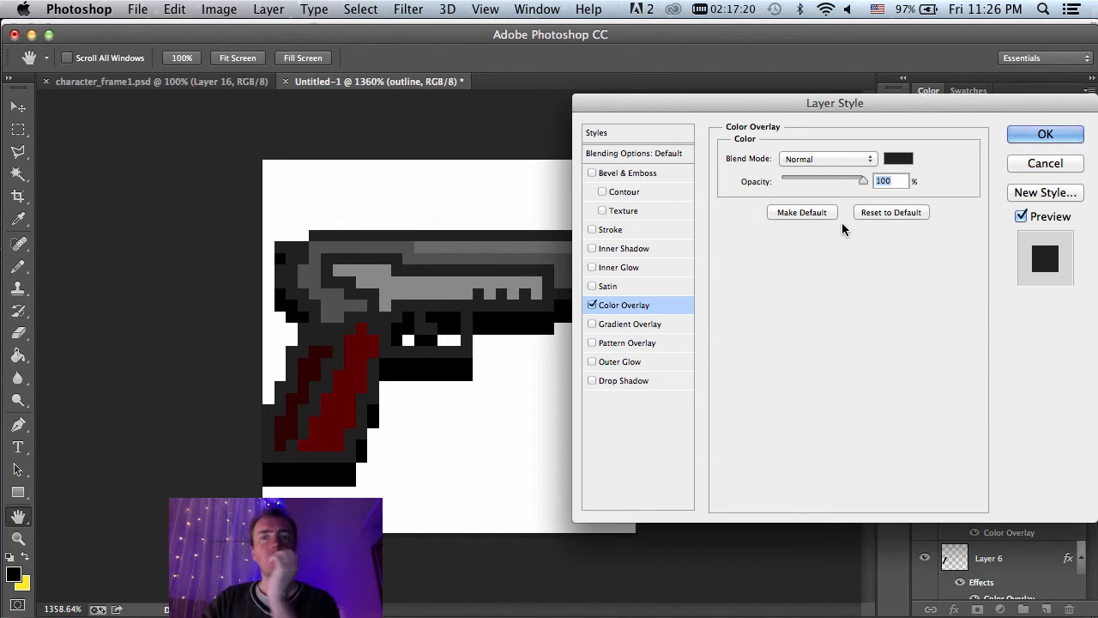
left_click(897, 158)
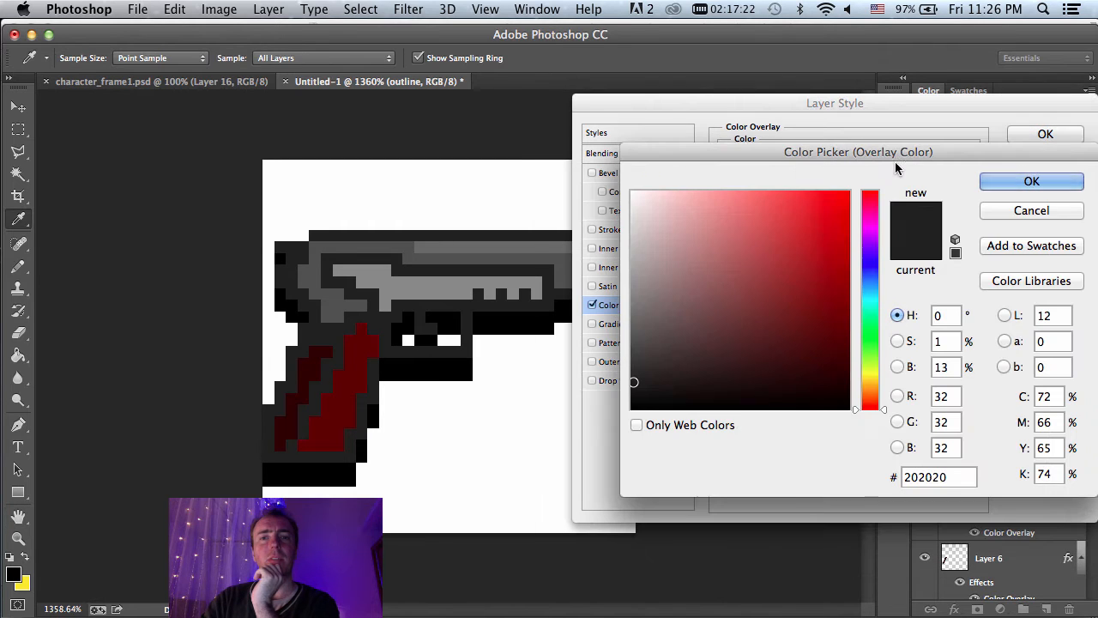
left_click(636, 370)
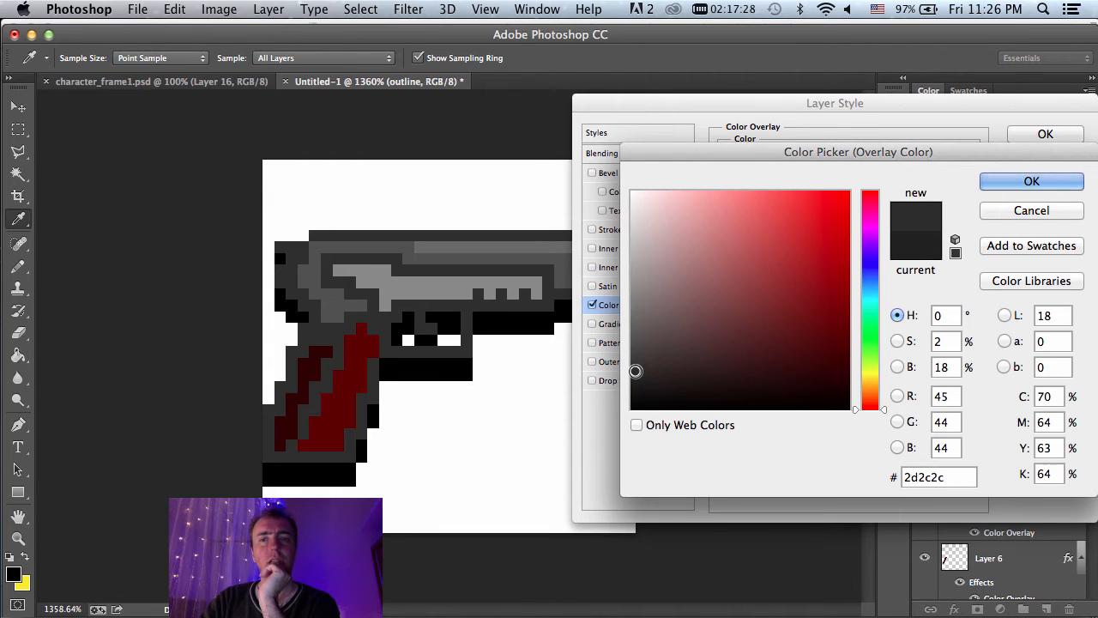
left_click(635, 372)
left_click(635, 376)
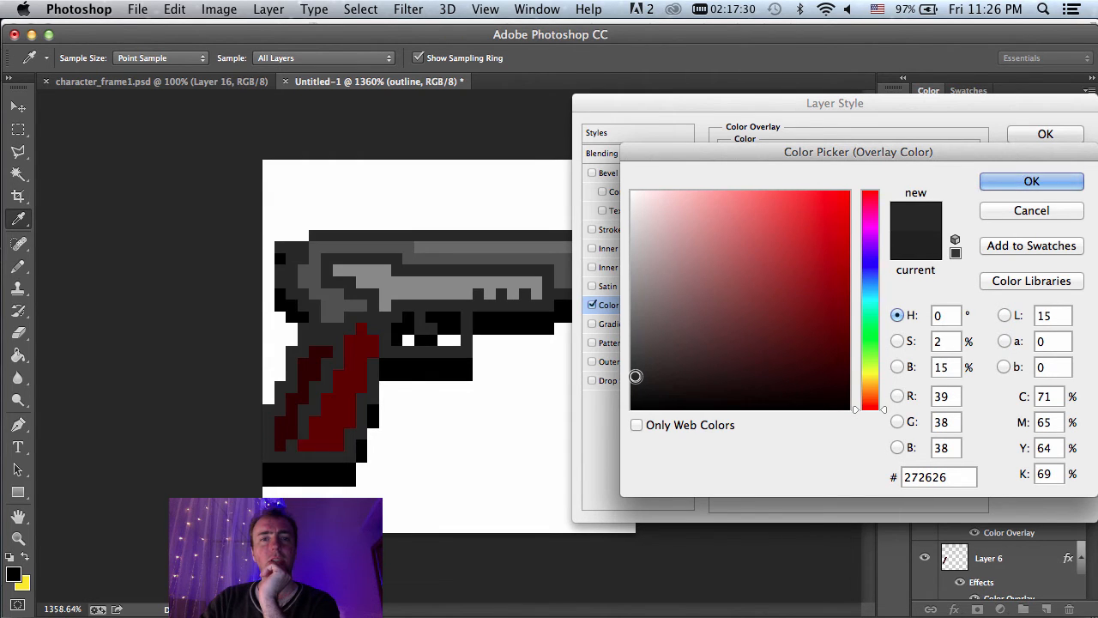
left_click(993, 181)
left_click(1054, 136)
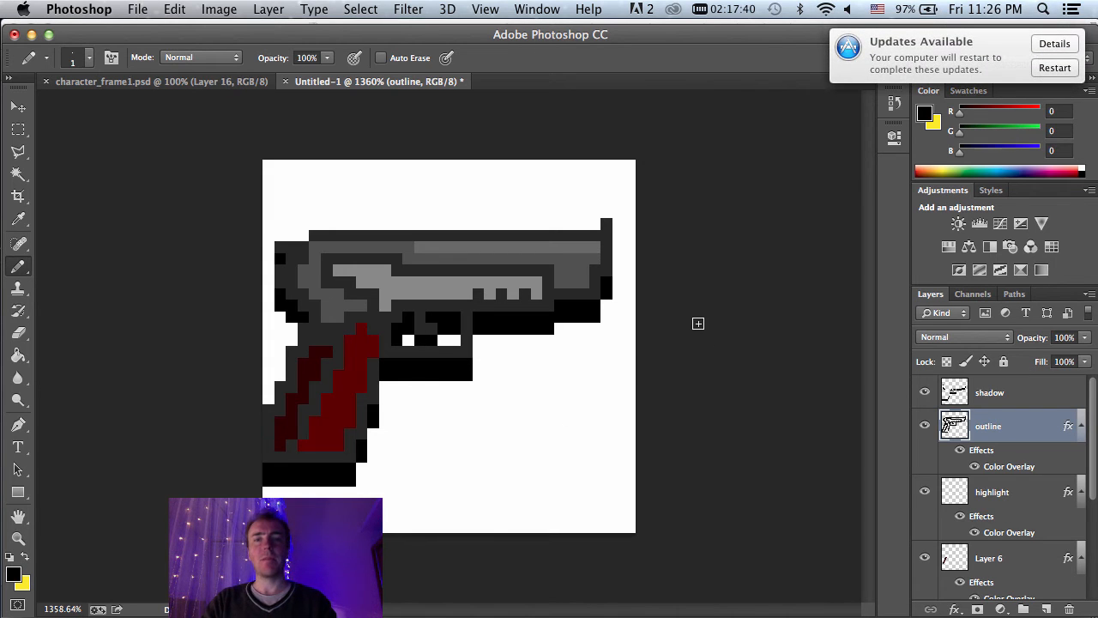
Step: Rename the shadow layer as drop shadow
scroll(1042, 417, "down", 3)
scroll(1009, 414, "up", 3)
left_click(1030, 394)
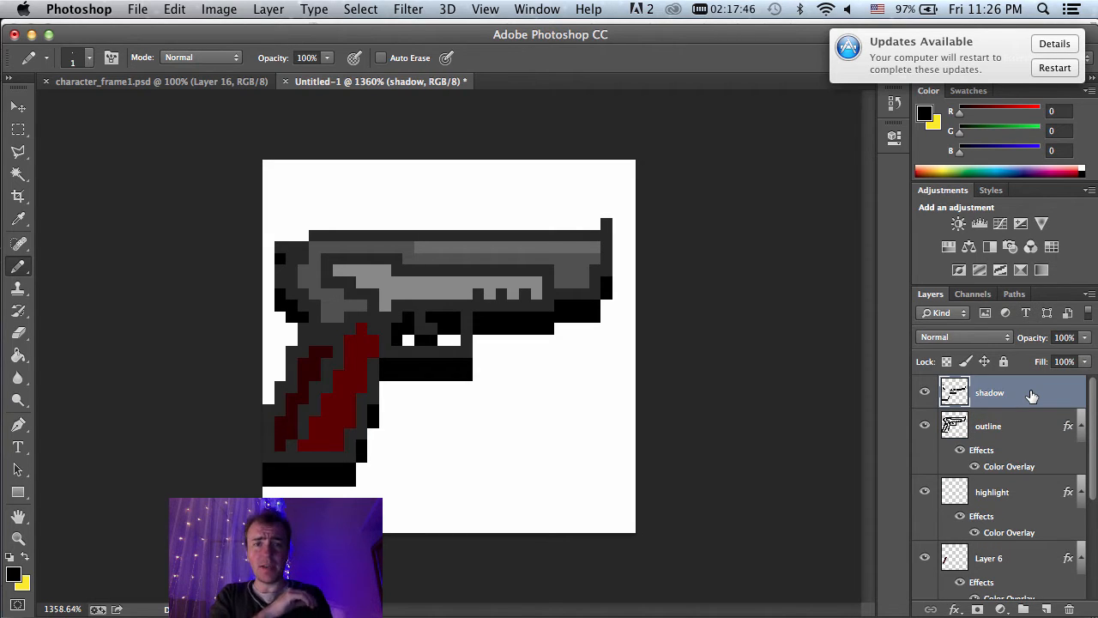
double_click(985, 394)
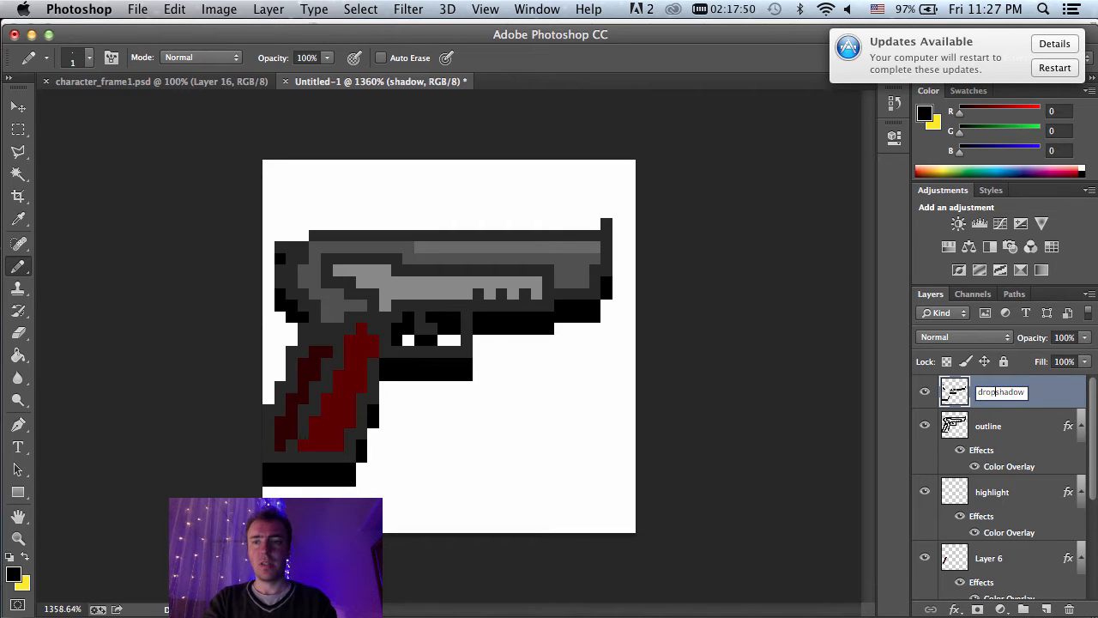
key("Return")
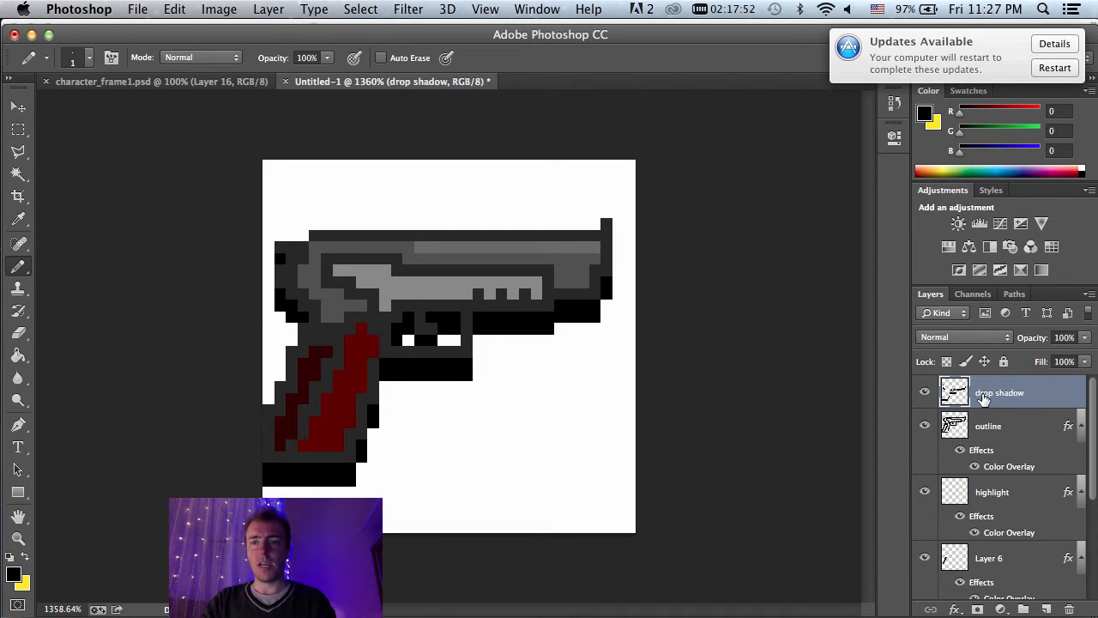
Step: Add a new layer above drop shadow and name it soft shadow
left_click(1048, 609)
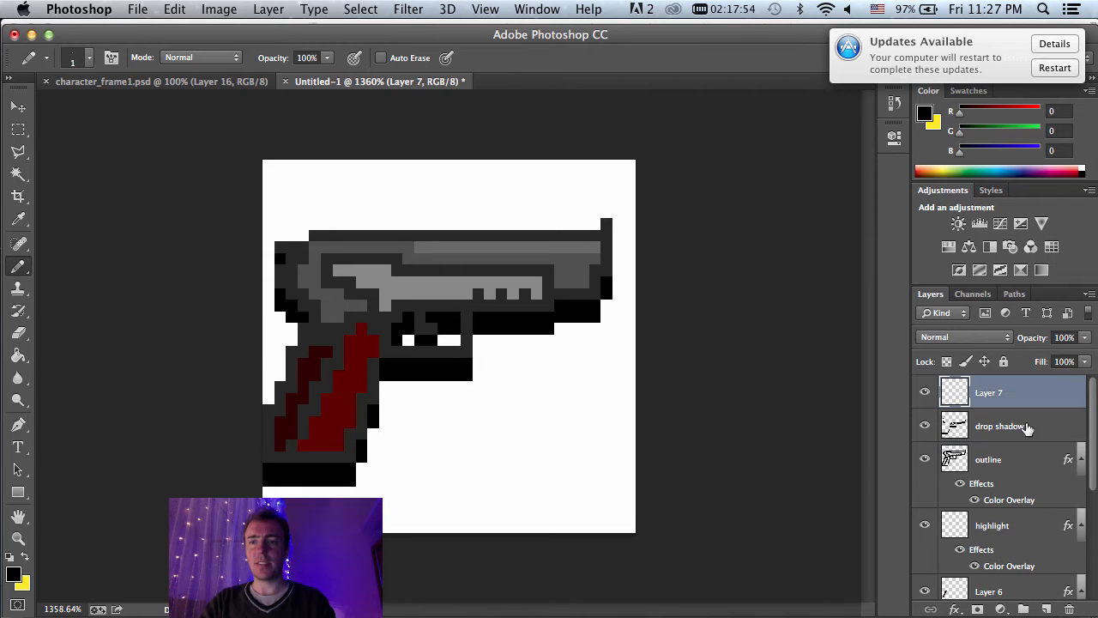
double_click(987, 392)
type("scft")
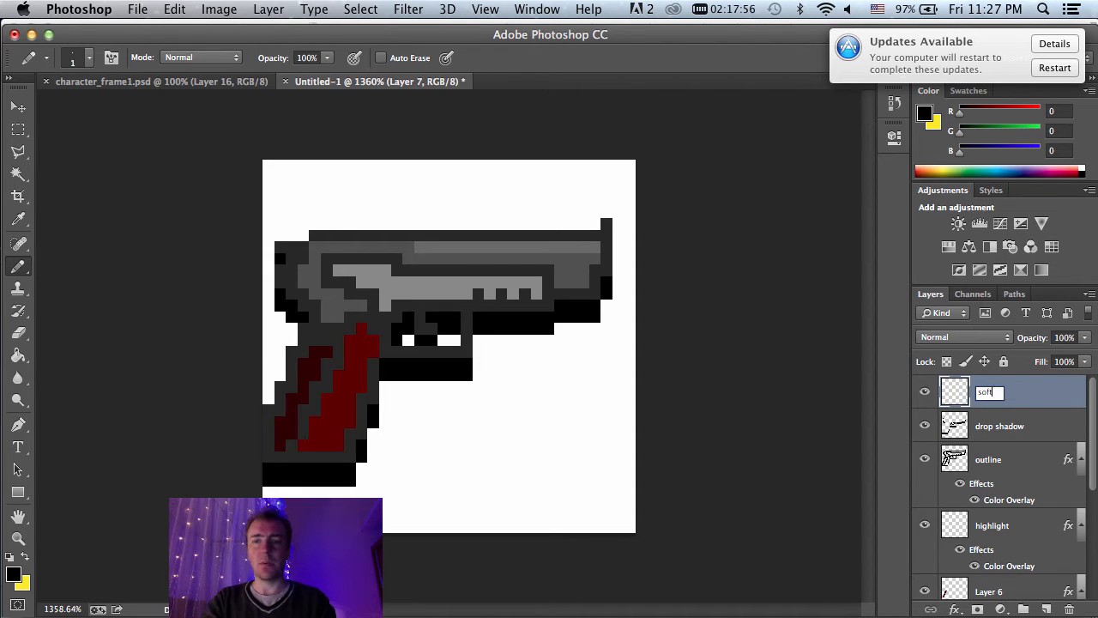
type(" shadow")
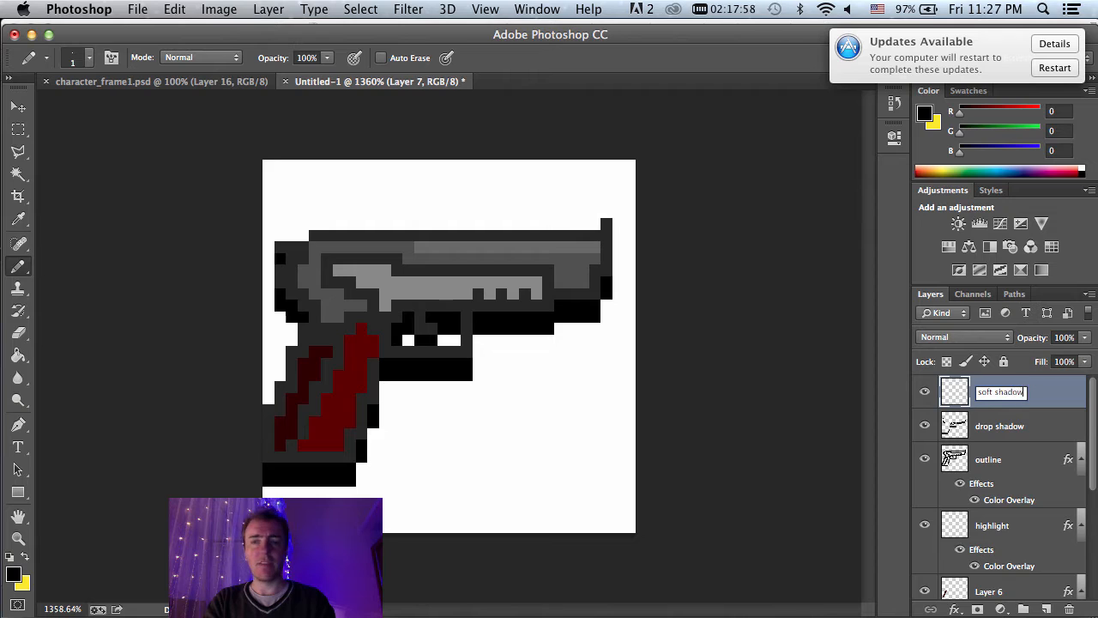
key("Return")
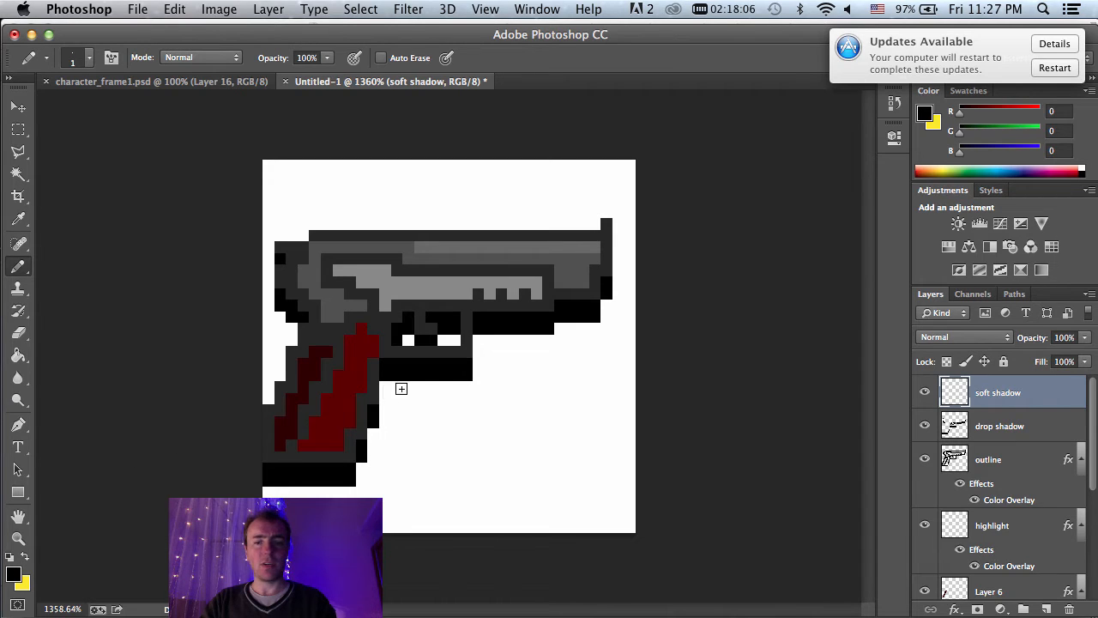
Step: Set the Pencil's foreground colour to bright magenta, RGB 255, 0, 228
key("i")
key("b")
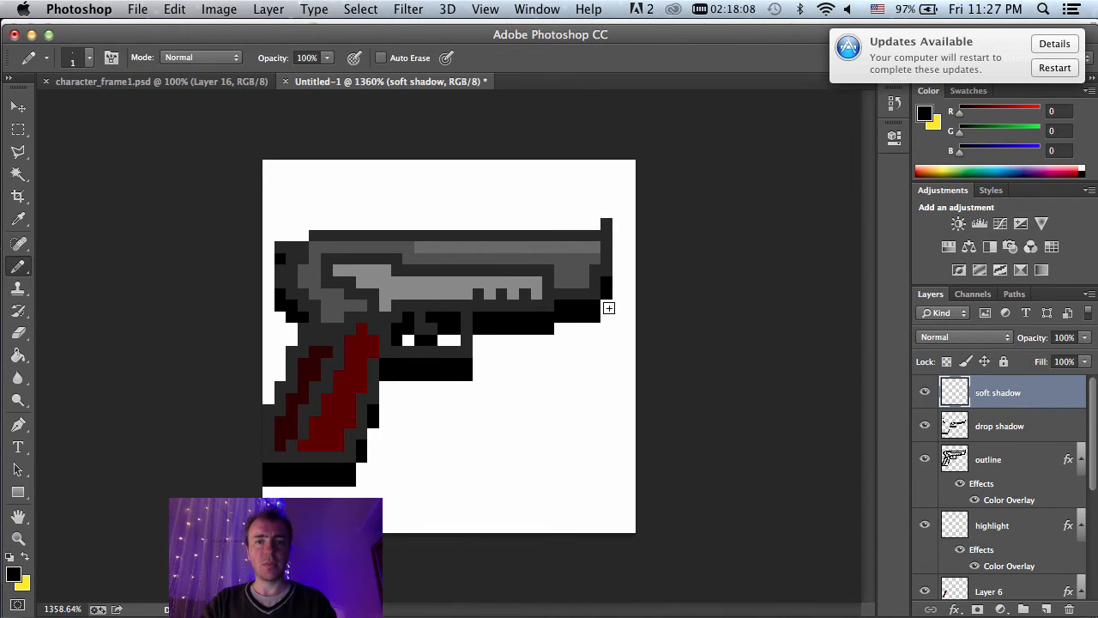
left_click(15, 573)
left_click(869, 223)
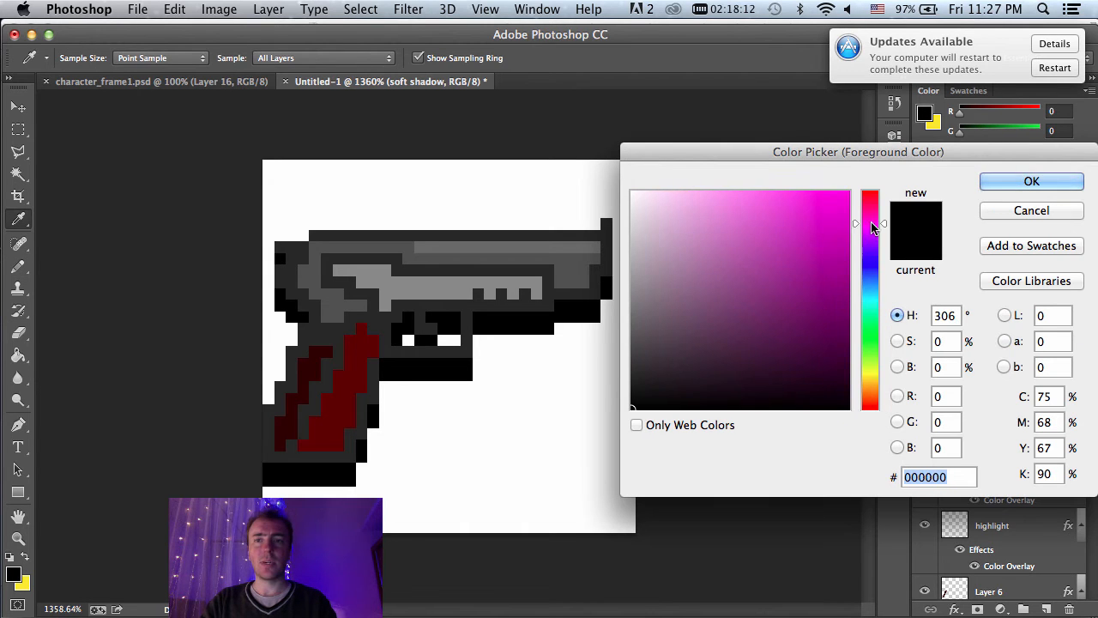
left_click(848, 191)
left_click(1028, 182)
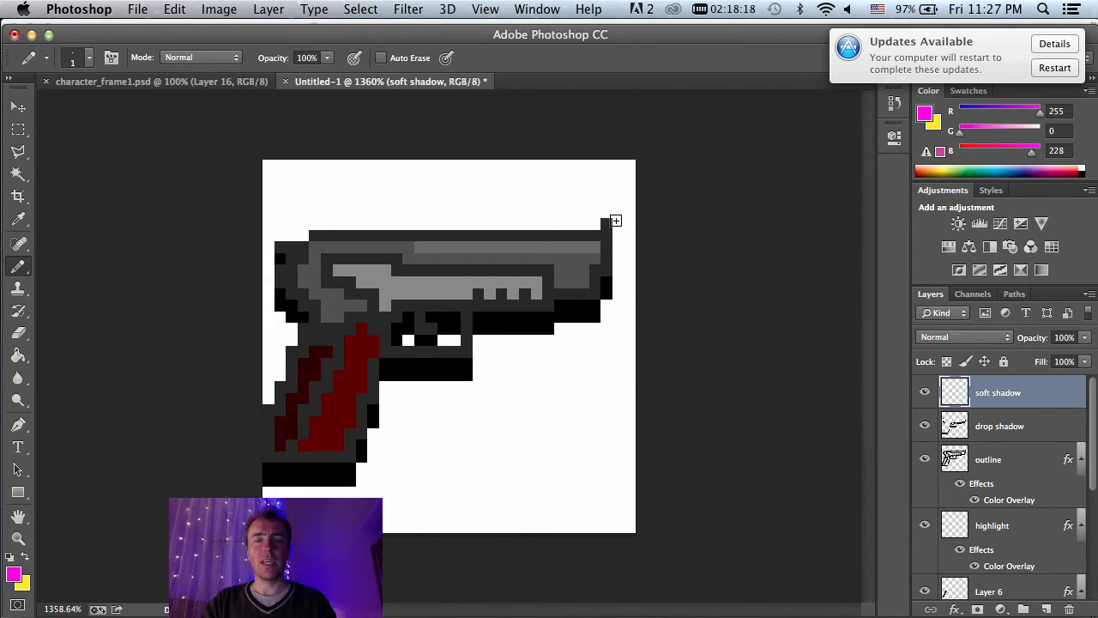
Step: On the soft shadow layer, paint magenta shadow pixels along the muzzle's right edge, beneath the barrel's front and beside the trigger guard
mouse_move(617, 224)
left_mouse_down()
mouse_move(617, 292)
mouse_move(627, 288)
mouse_move(626, 234)
left_mouse_up()
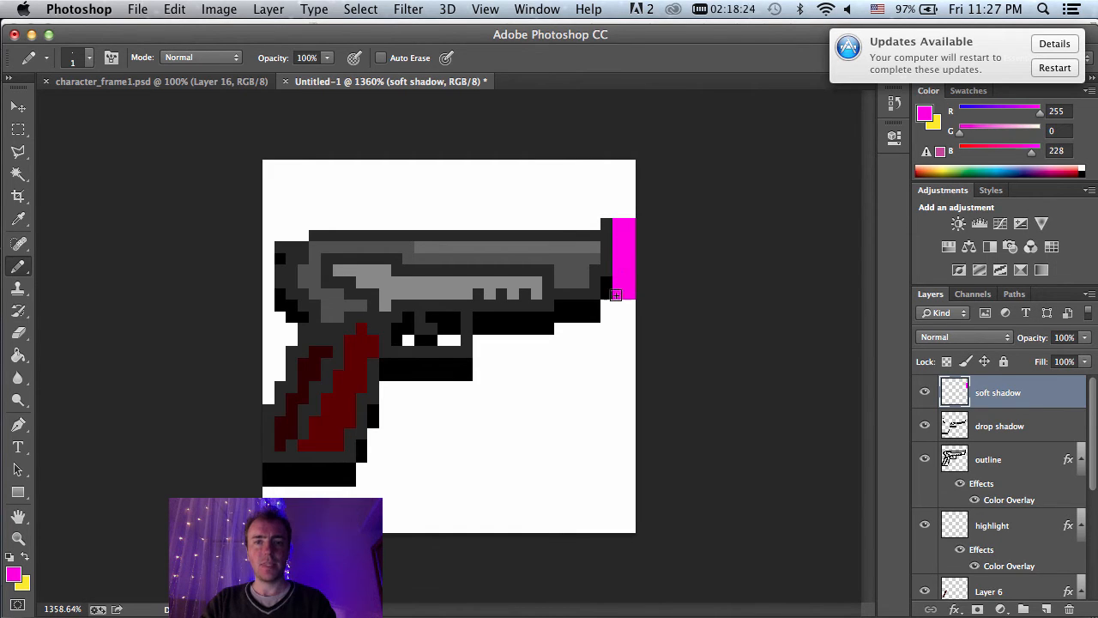
left_click(606, 306)
mouse_move(607, 306)
left_mouse_down()
mouse_move(621, 306)
mouse_move(617, 317)
mouse_move(568, 331)
left_mouse_up()
mouse_move(478, 341)
left_mouse_down()
mouse_move(484, 374)
mouse_move(483, 342)
left_mouse_up()
Step: Paint a two-pixel-wide magenta shadow down the grip's right edge and fill the white gaps inside the trigger guard
mouse_move(386, 387)
left_mouse_down()
mouse_move(384, 419)
mouse_move(397, 423)
left_mouse_up()
left_click(372, 433)
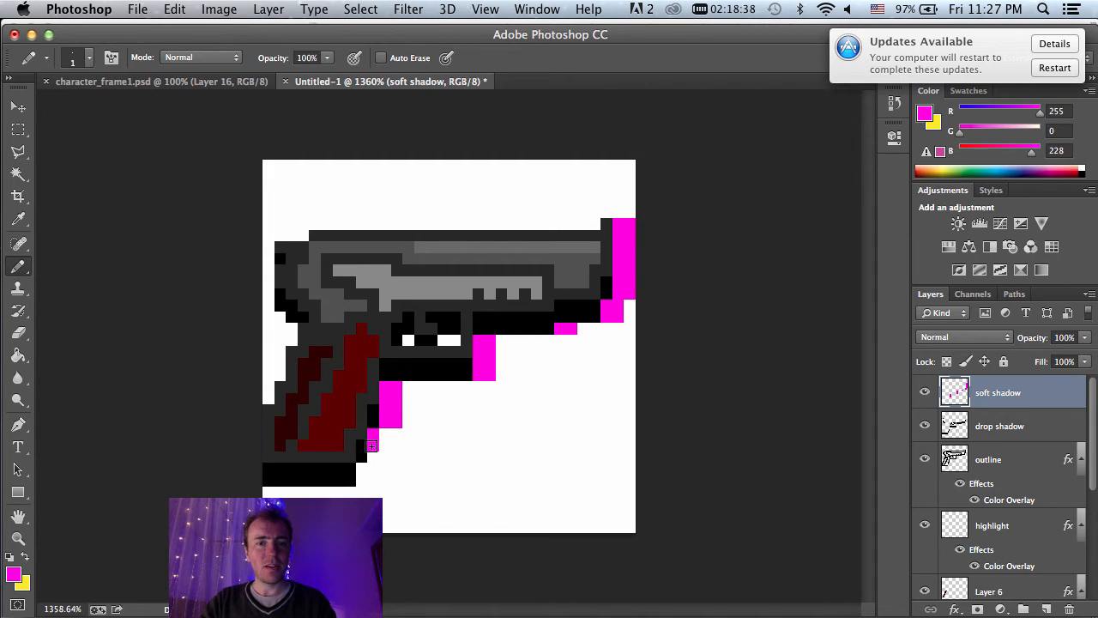
left_click(371, 446)
mouse_move(385, 436)
left_mouse_down()
mouse_move(360, 476)
mouse_move(370, 478)
left_mouse_up()
left_click(370, 466)
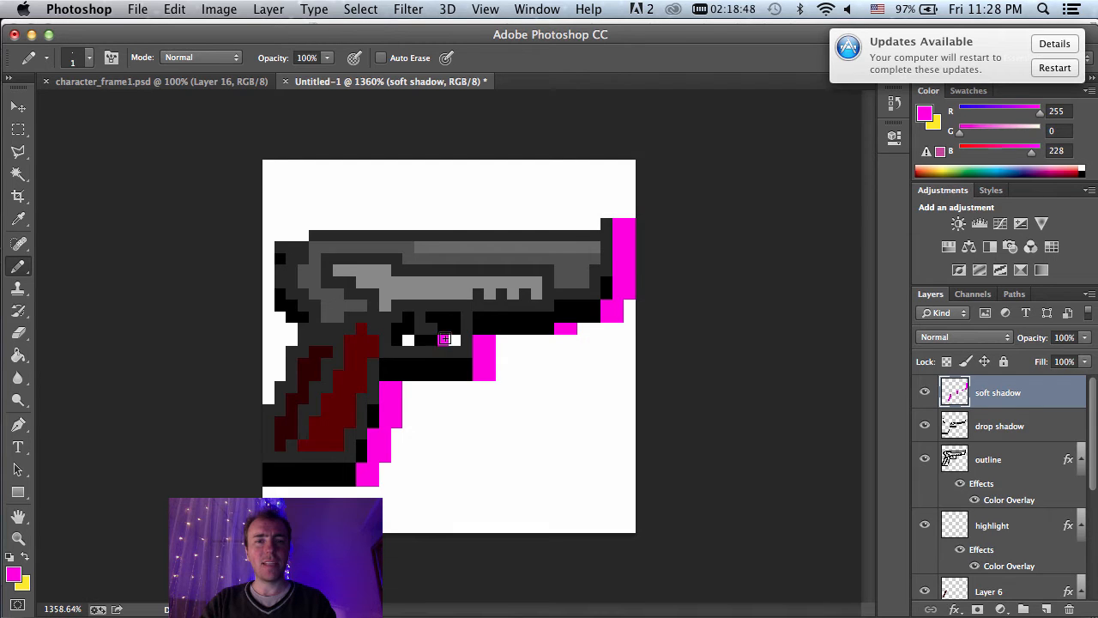
left_click_drag(445, 339, 454, 340)
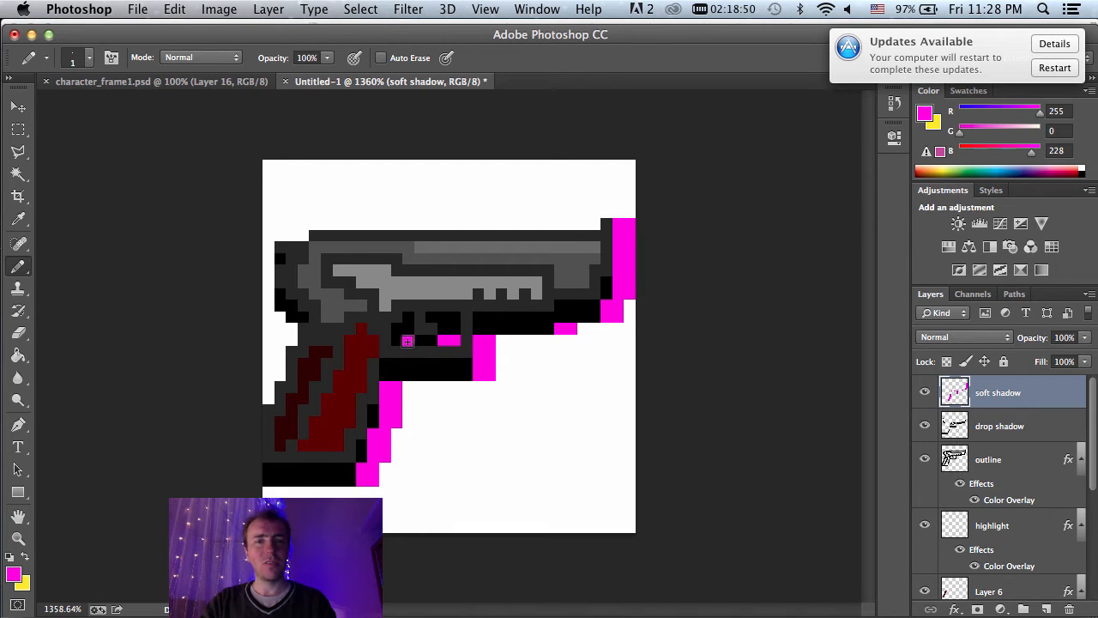
left_click(407, 340)
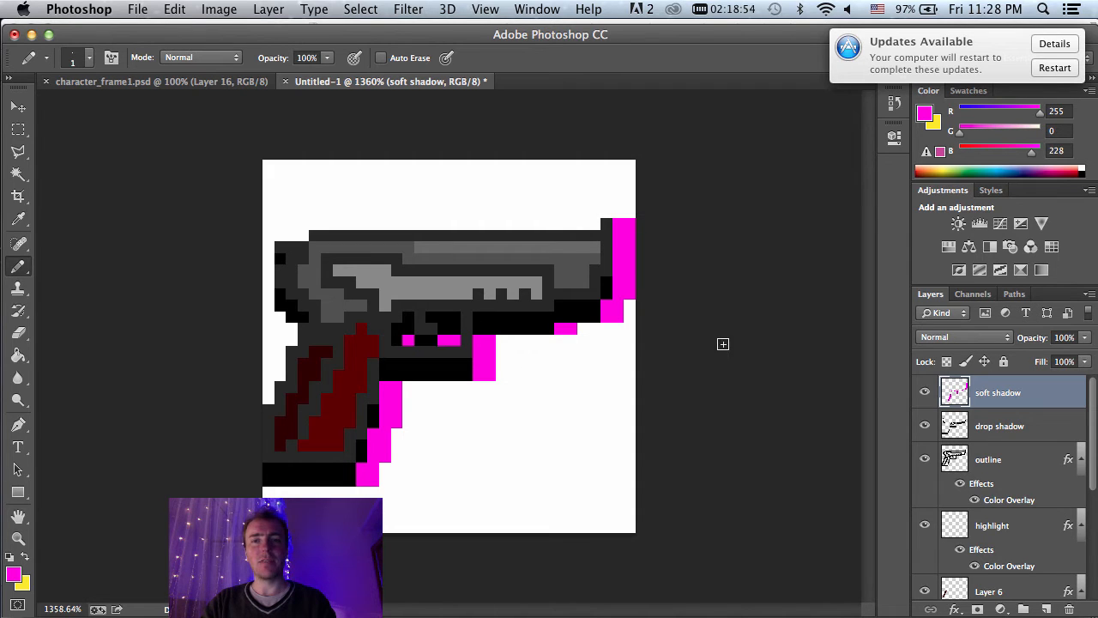
Step: Apply a black (000000) Color Overlay to the soft shadow layer
double_click(1062, 397)
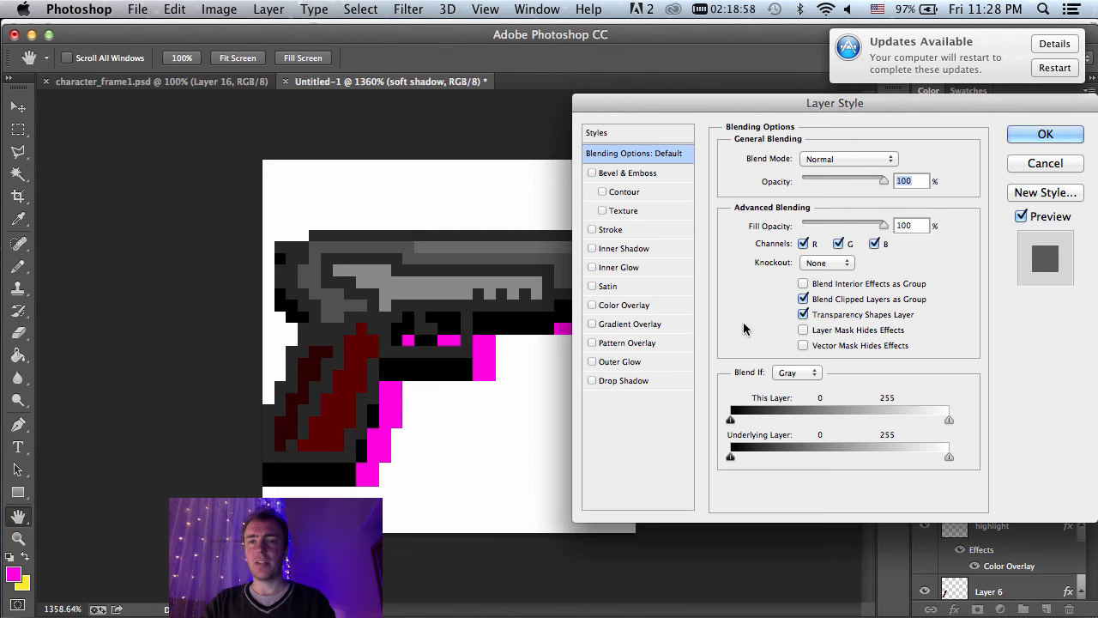
left_click(658, 308)
left_click(899, 158)
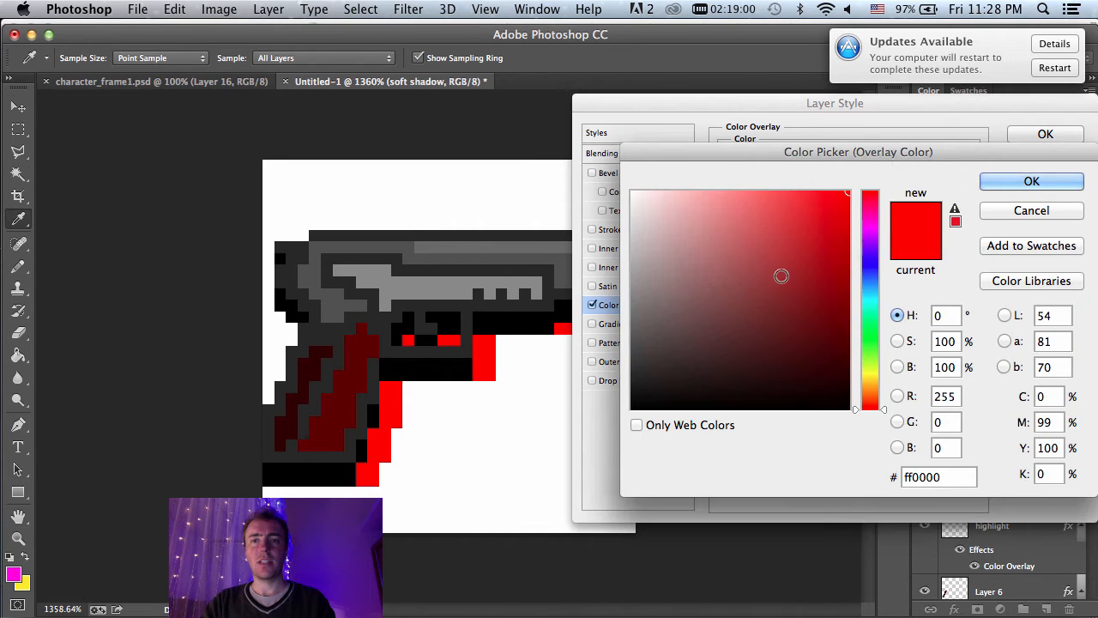
left_click(849, 394)
left_click_drag(850, 357, 858, 436)
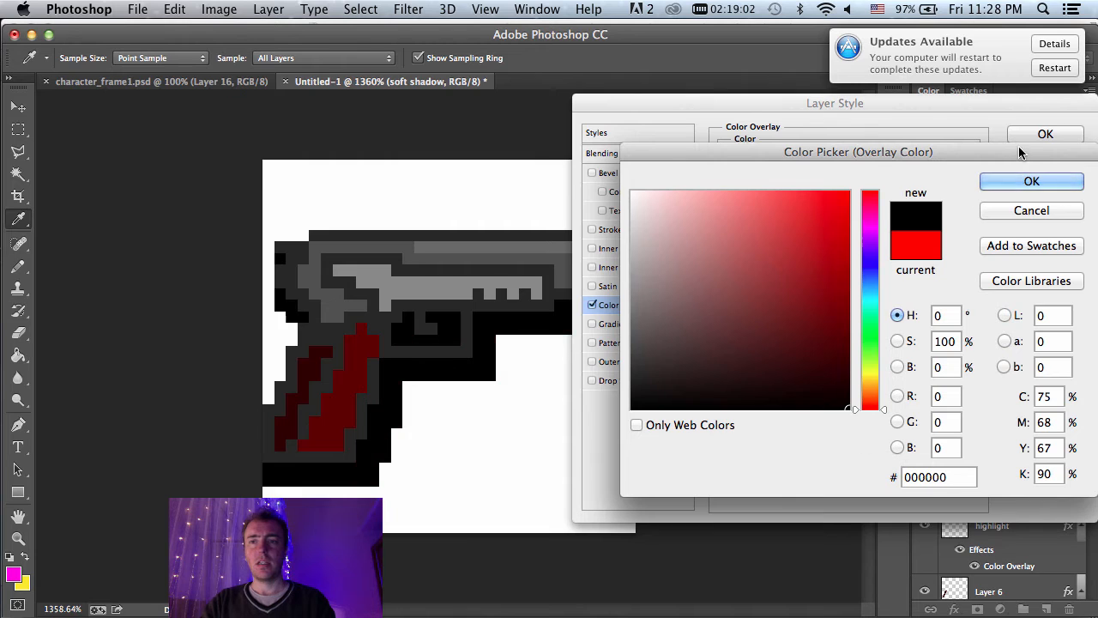
left_click(1013, 180)
left_click(1044, 138)
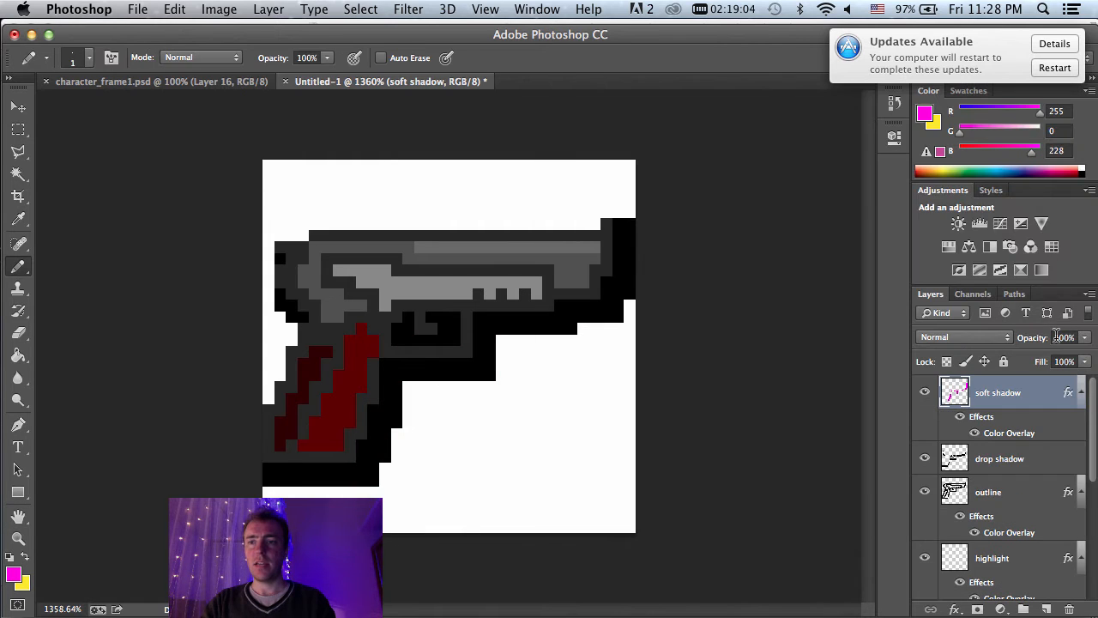
Step: Lower the soft shadow layer's opacity to 60%
left_click(1082, 338)
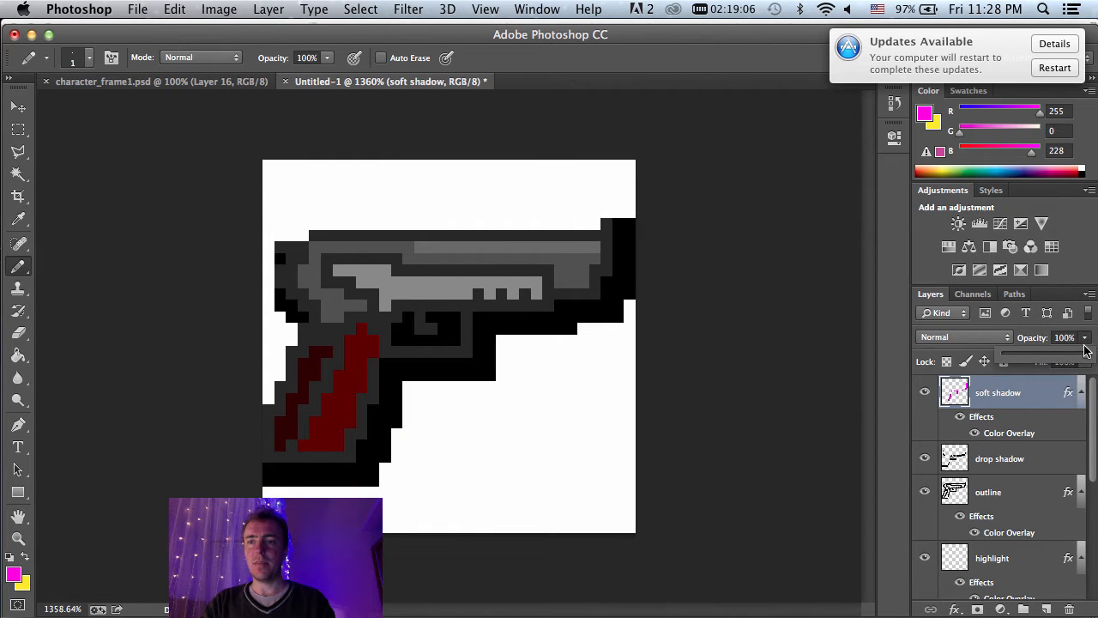
left_click(1079, 359)
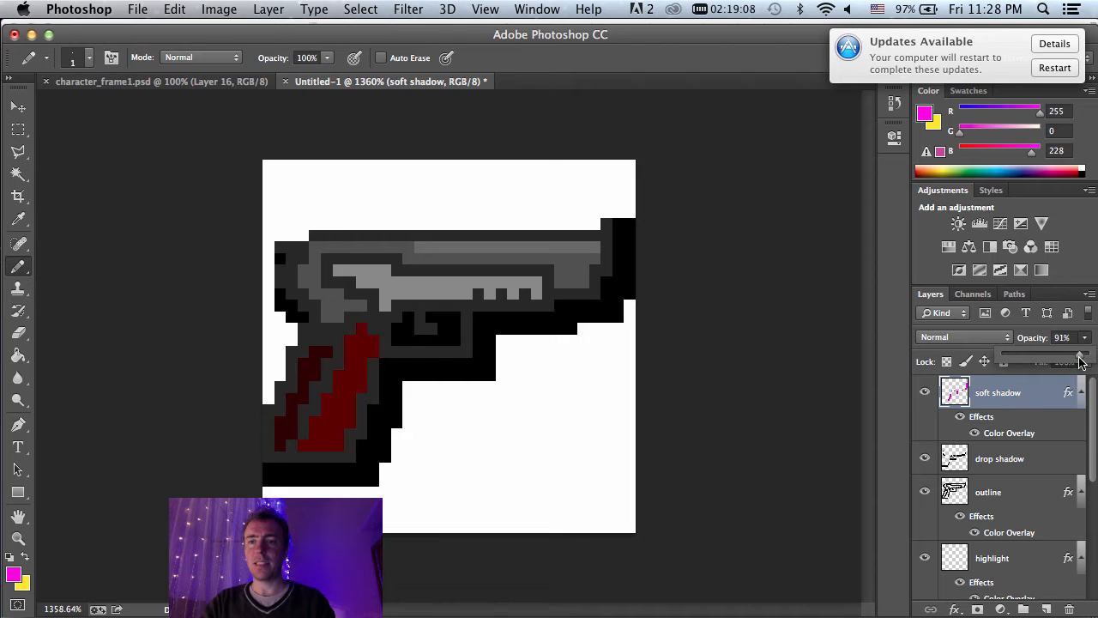
left_click_drag(1079, 360, 1056, 362)
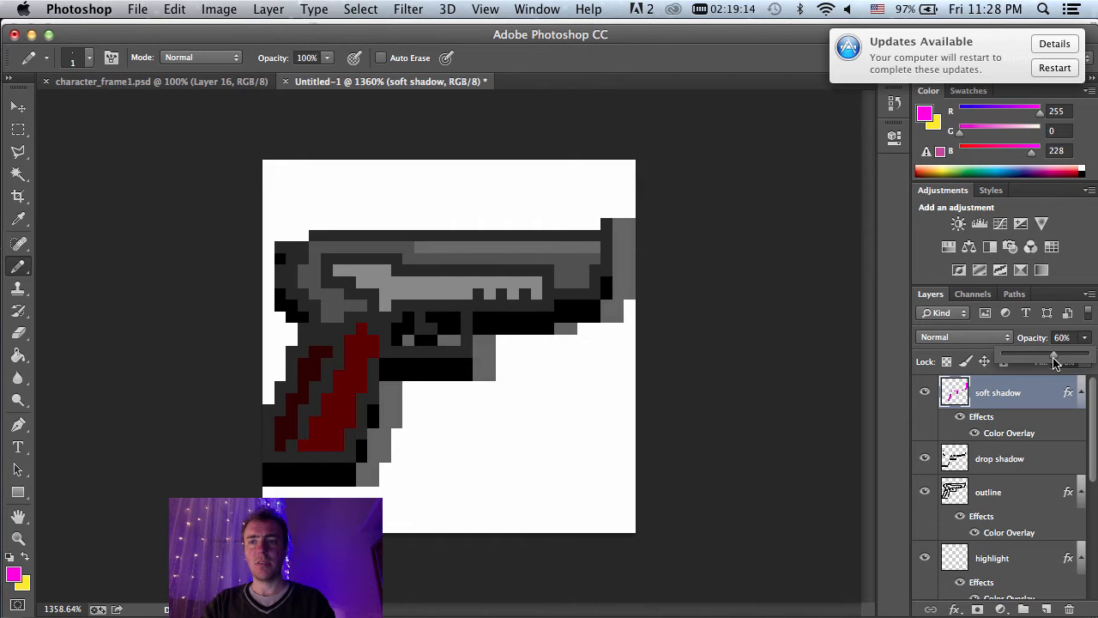
left_click(1019, 401)
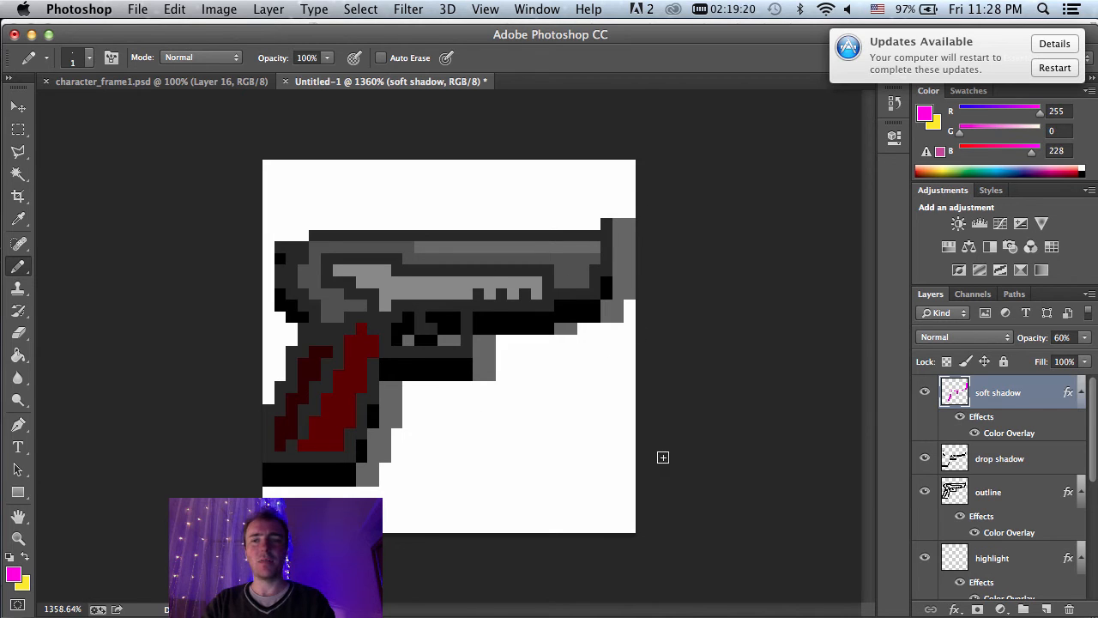
scroll(948, 466, "down", 5)
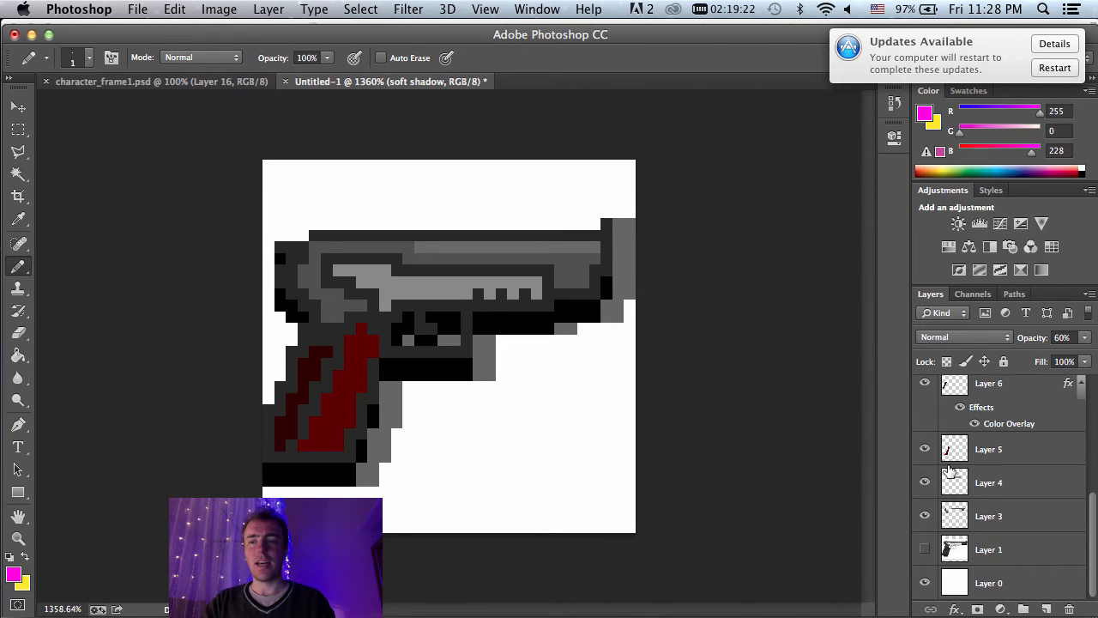
Step: Hide the white background layer, Layer 0, so the pistol sits on transparency
scroll(948, 466, "up", 5)
scroll(948, 465, "down", 5)
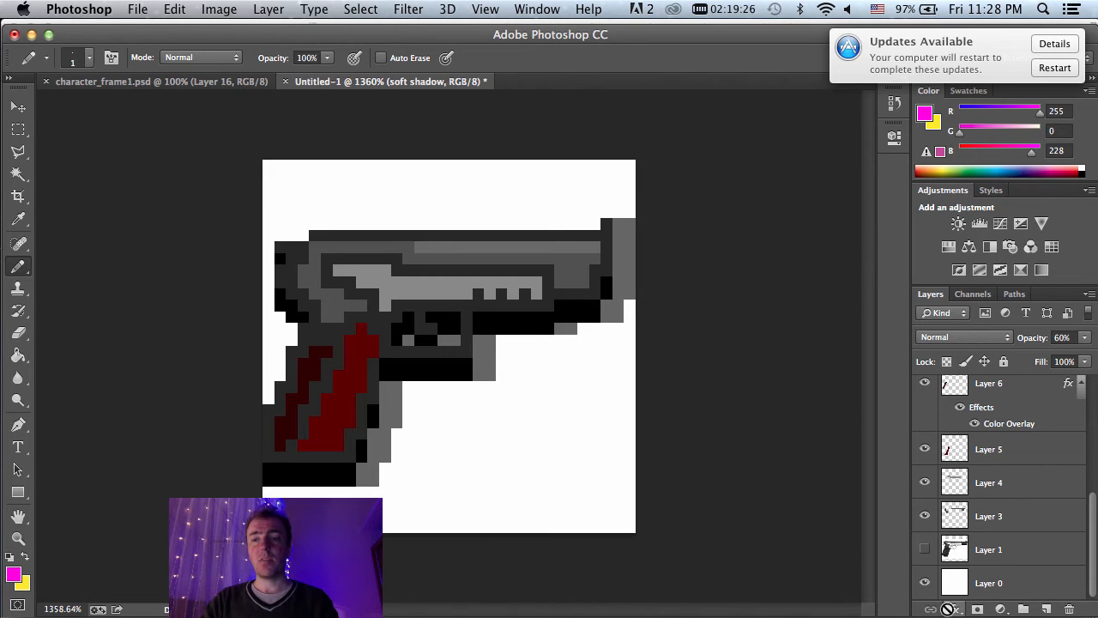
left_click(926, 583)
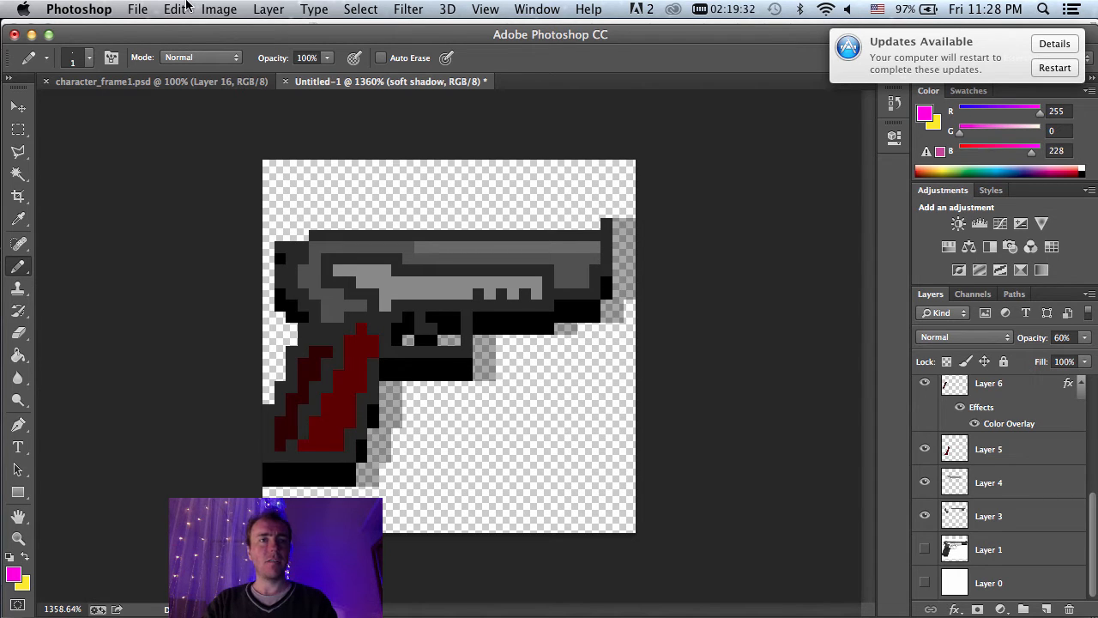
Step: Begin saving the document under a new name and choose the AccelerateX6_Jan27th2014/Assets/Resources/Textures folder as its destination
left_click(142, 8)
left_click(163, 191)
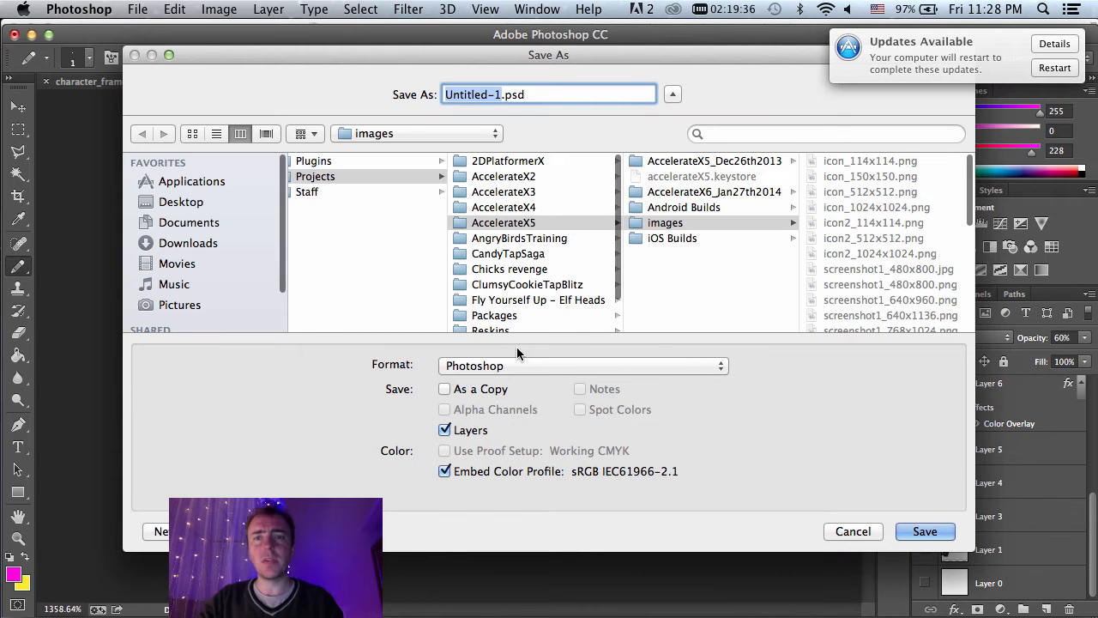
left_click(759, 192)
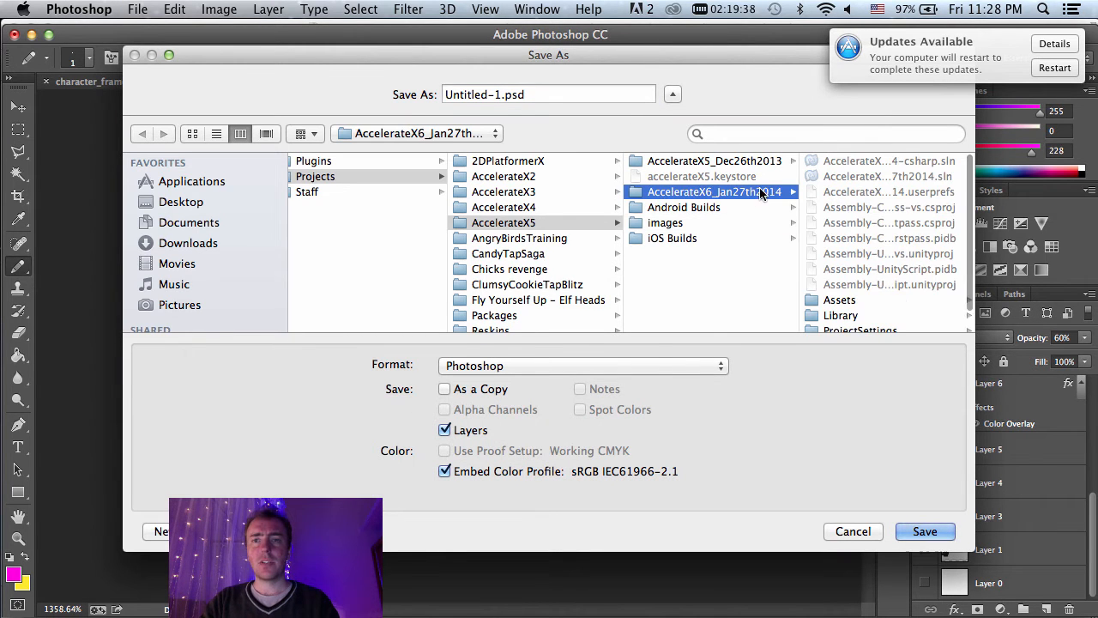
scroll(875, 214, "down", 2)
left_click(876, 277)
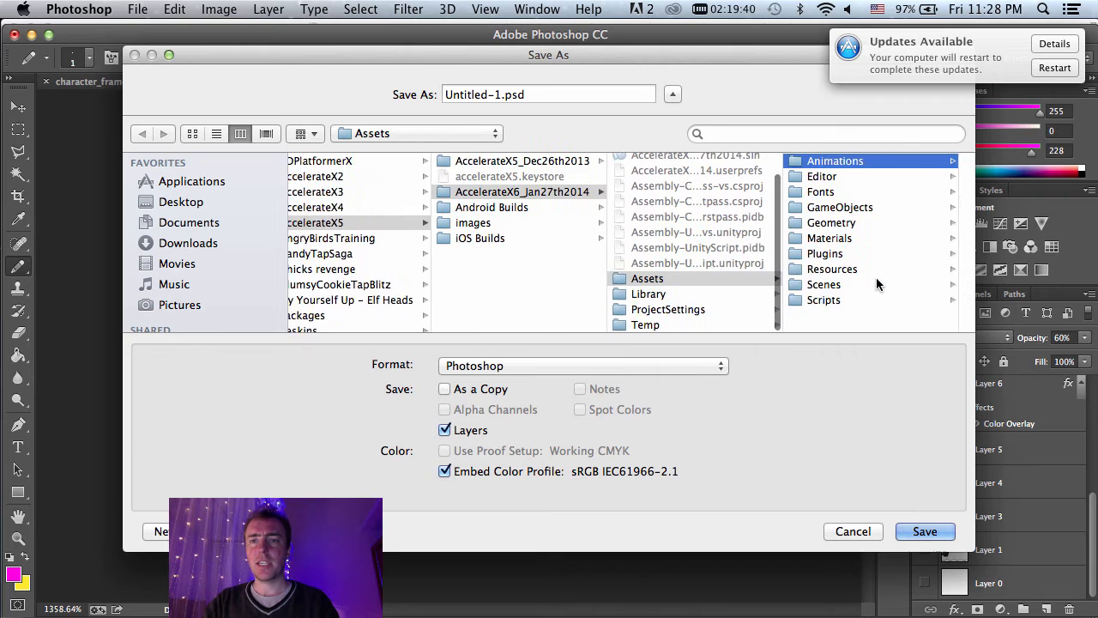
left_click(727, 268)
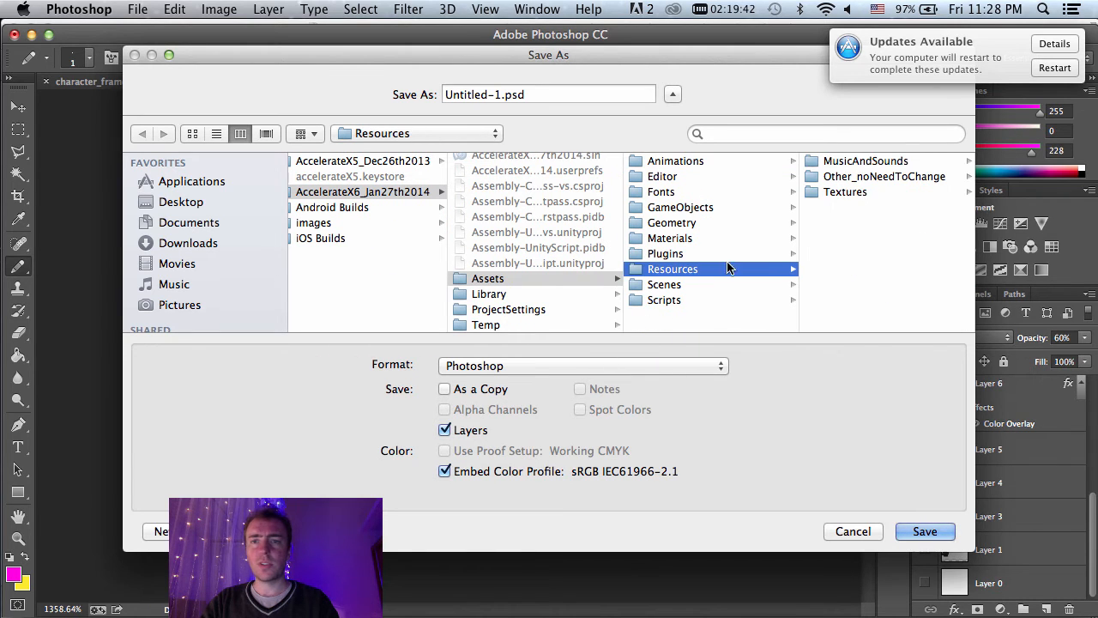
left_click(874, 194)
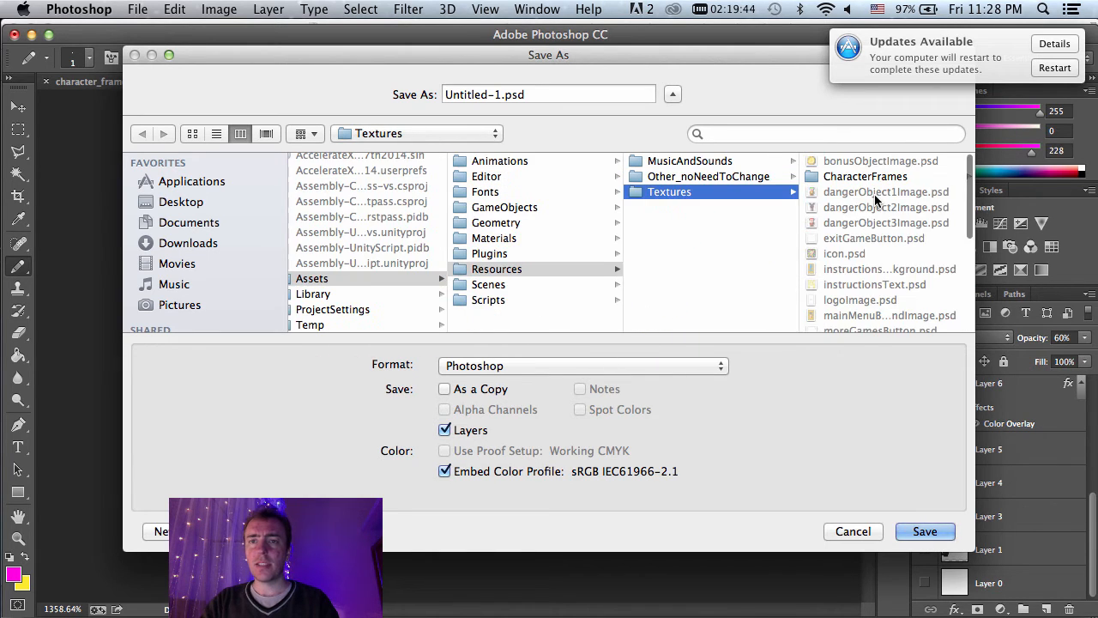
Step: Name the file tempGun.psd and save it in Photoshop format with Maximize Compatibility enabled
double_click(497, 94)
type("tempGun")
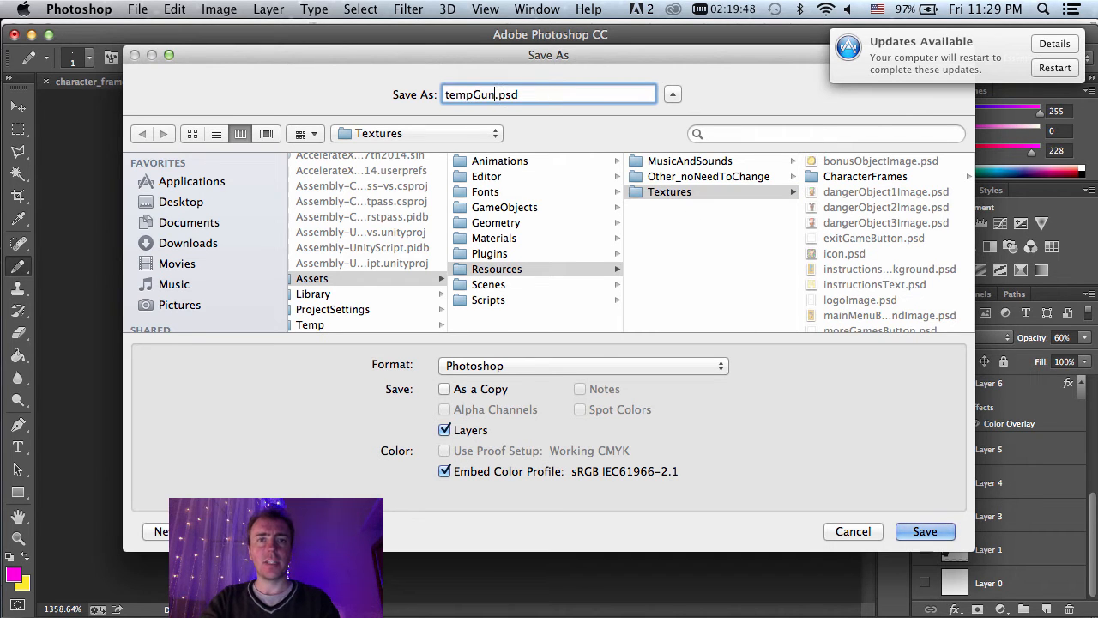
key("Return")
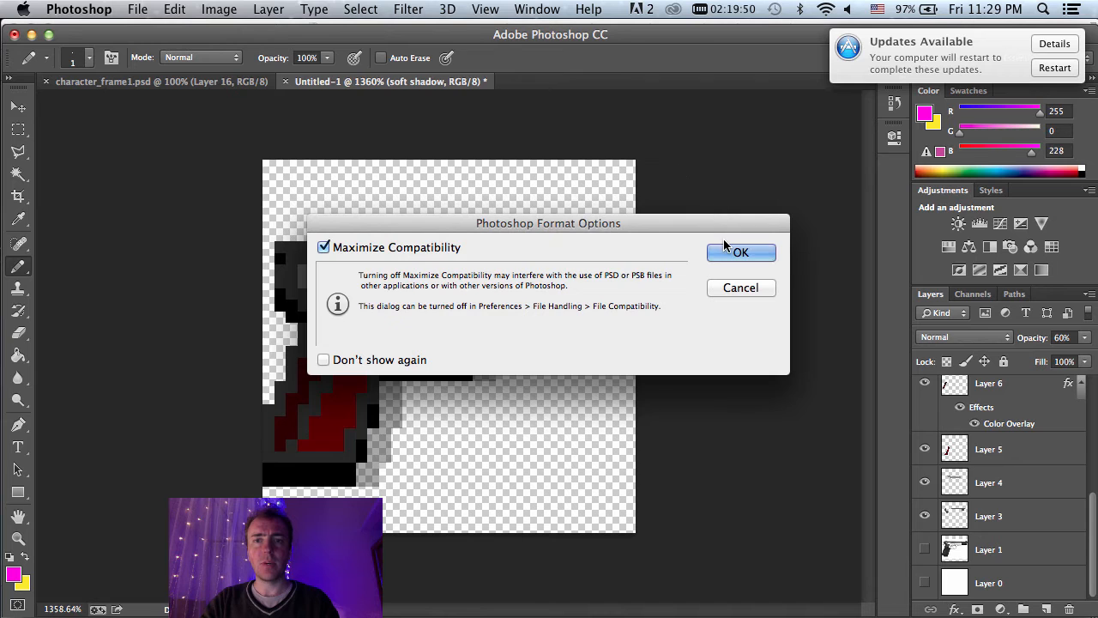
left_click(725, 247)
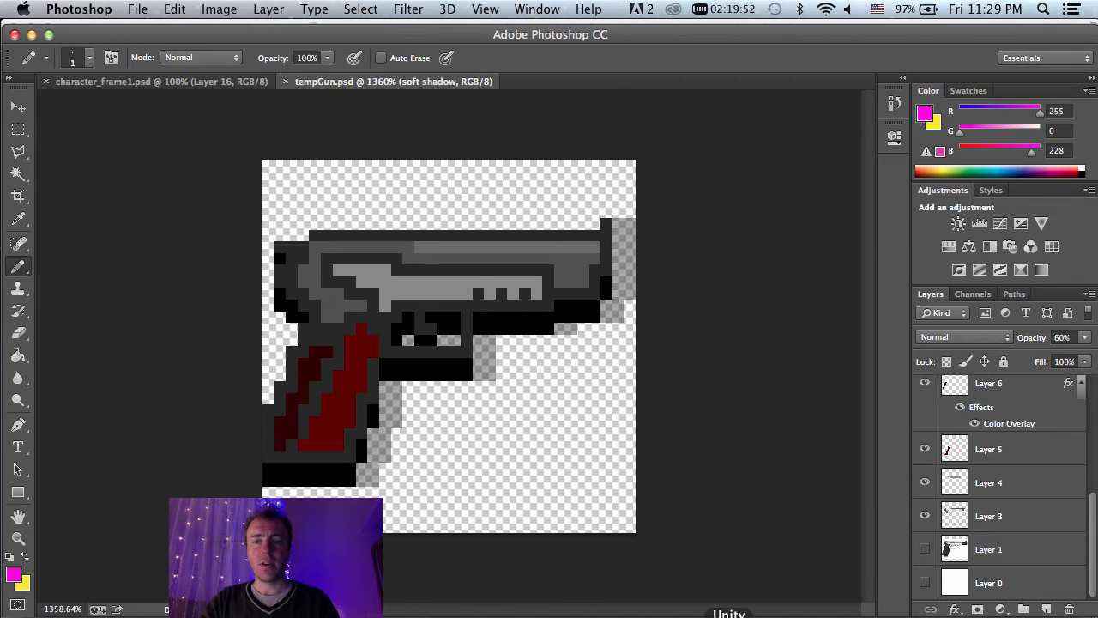
Step: Switch to Unity, set the tempGun texture's type to Advanced and turn off Generate Mip Maps
left_click(729, 616)
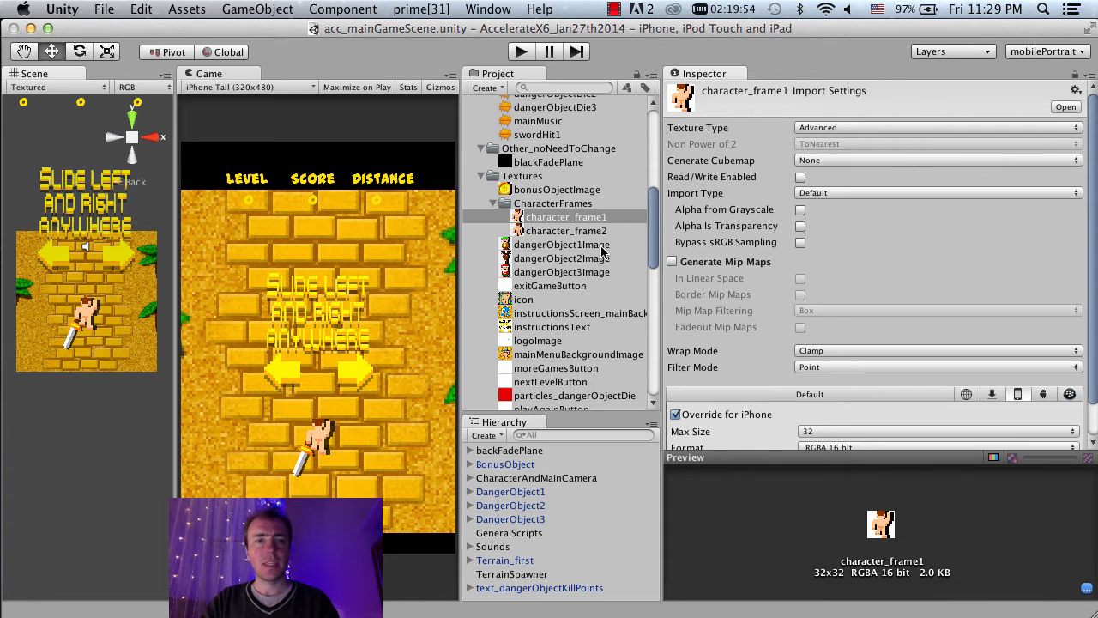
scroll(602, 251, "down", 10)
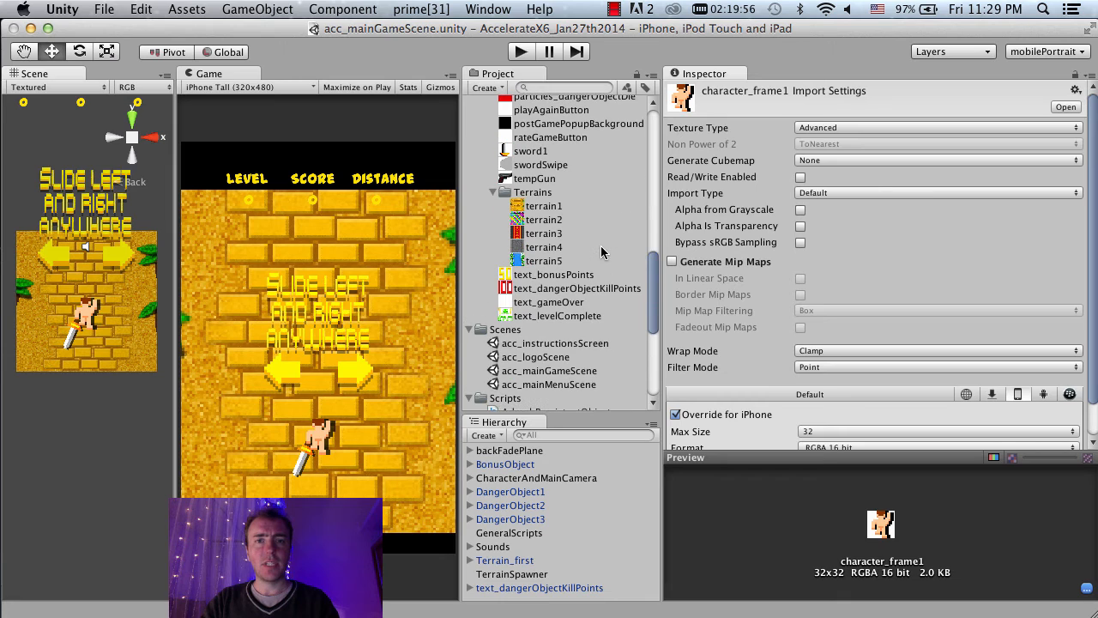
left_click(540, 180)
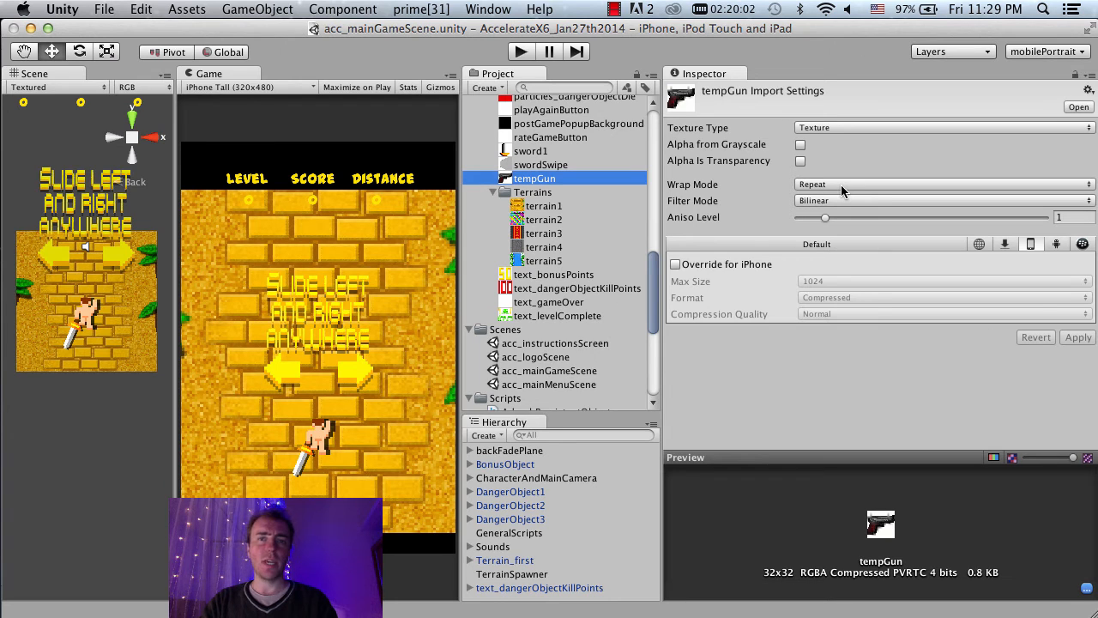
left_click(867, 125)
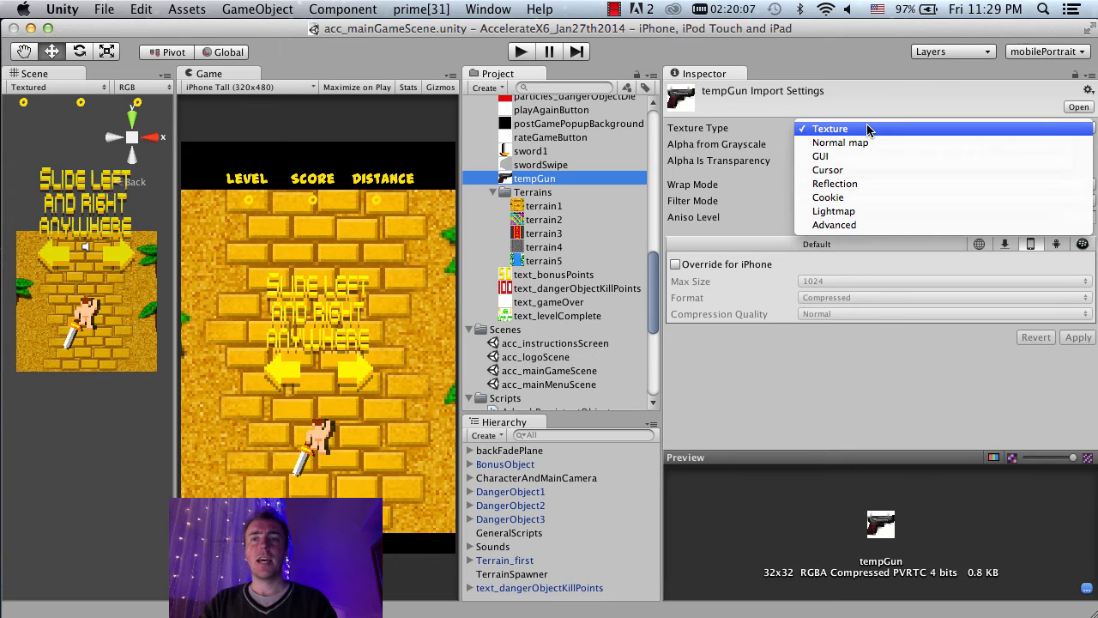
left_click(862, 224)
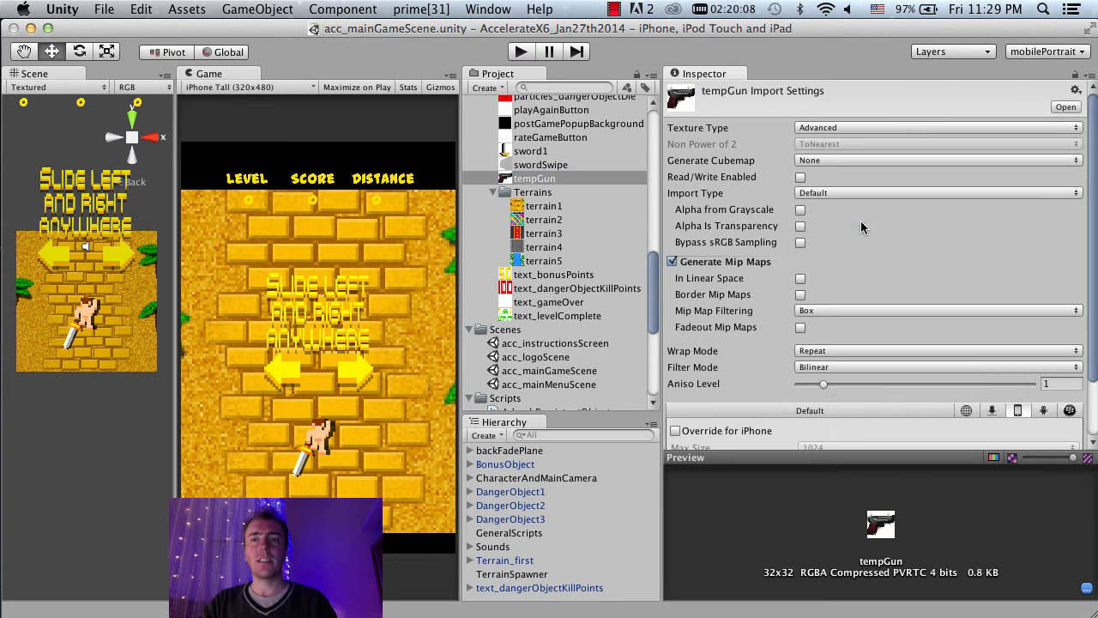
left_click(687, 262)
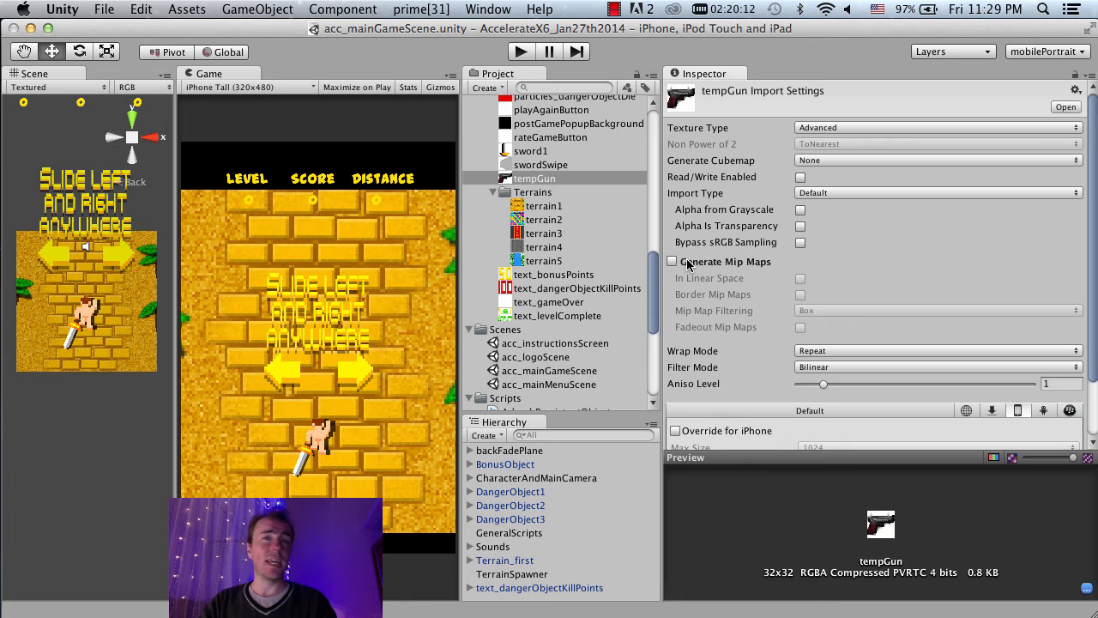
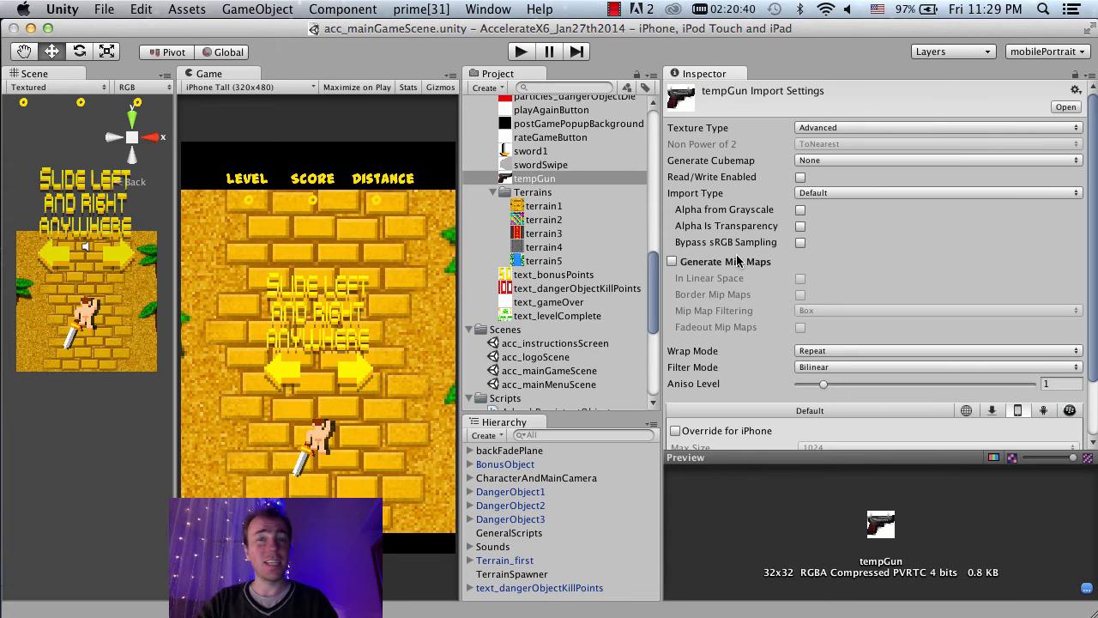
Step: Set the tempGun texture's Wrap Mode to Clamp and its Filter Mode to Point
scroll(739, 261, "down", 3)
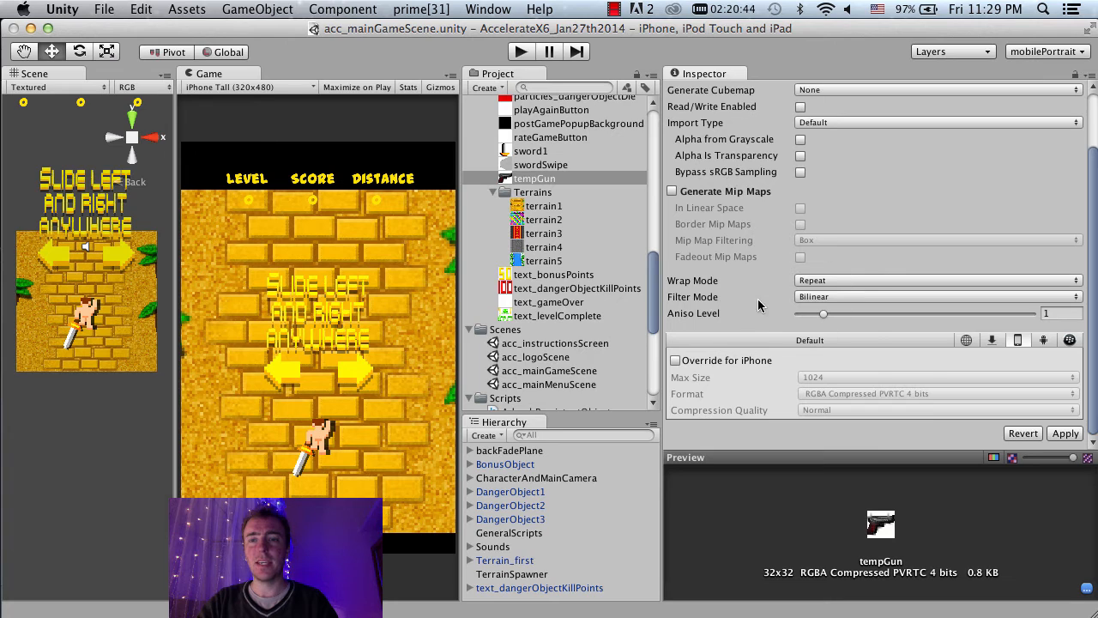
left_click(831, 281)
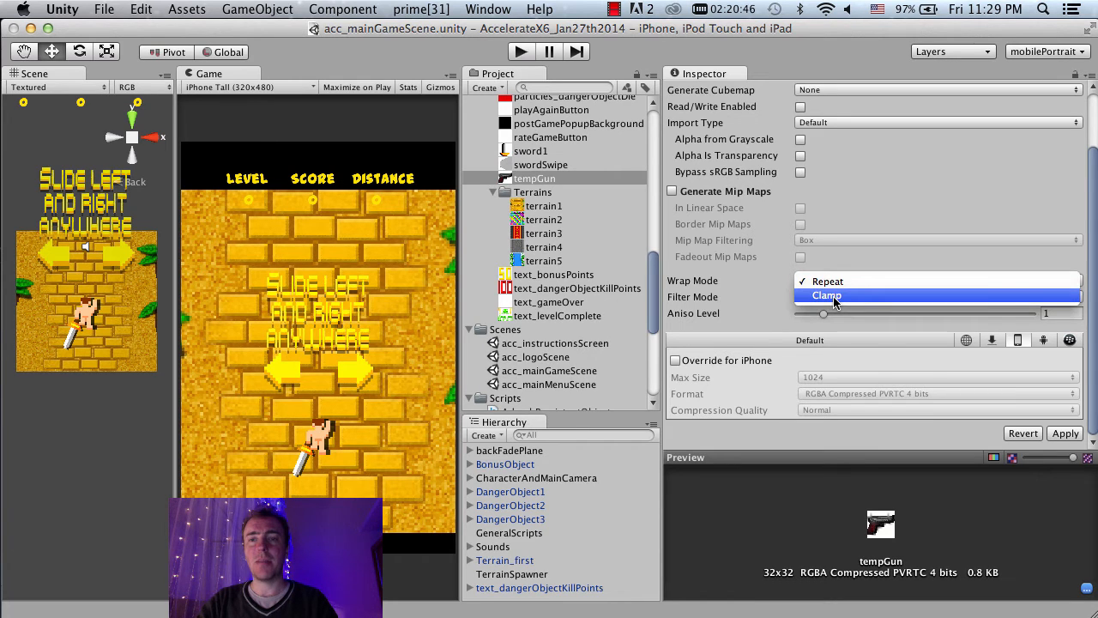
left_click(828, 295)
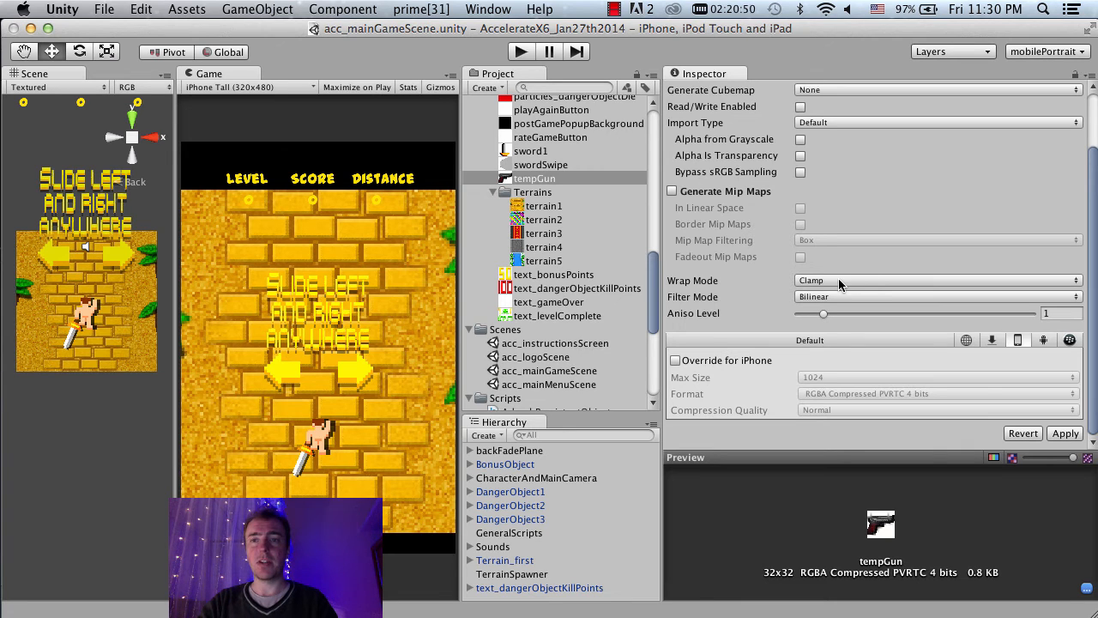
left_click(851, 295)
left_click(851, 295)
left_click(849, 295)
left_click(850, 285)
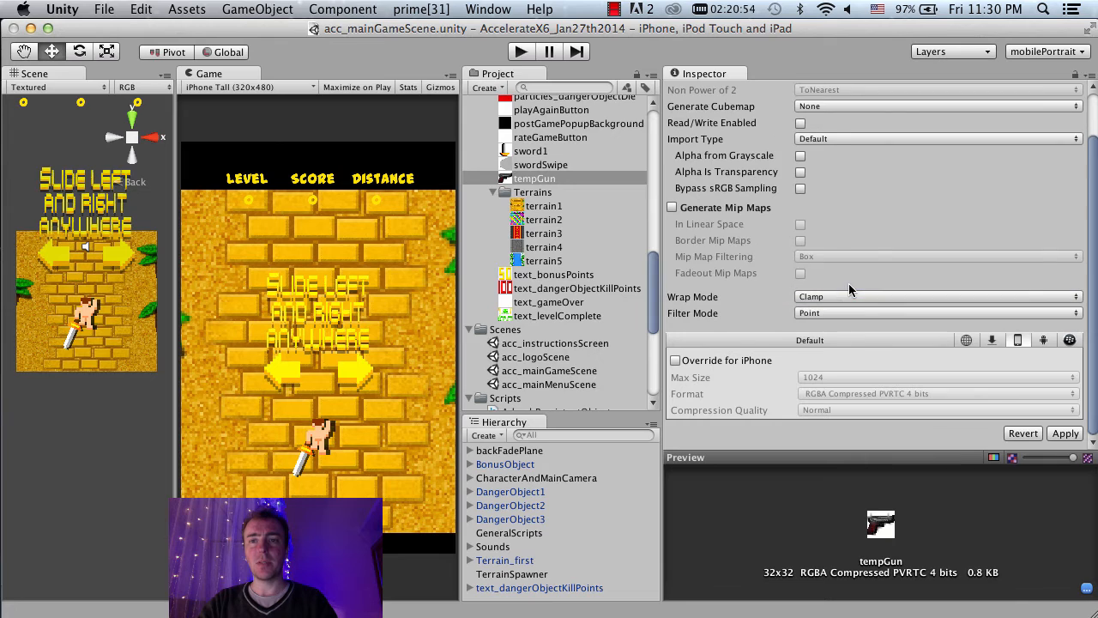
Step: Override the tempGun import for iPhone with Max Size 128 and format RGBA Compressed PVRTC 4 bits, and apply the settings
left_click(746, 360)
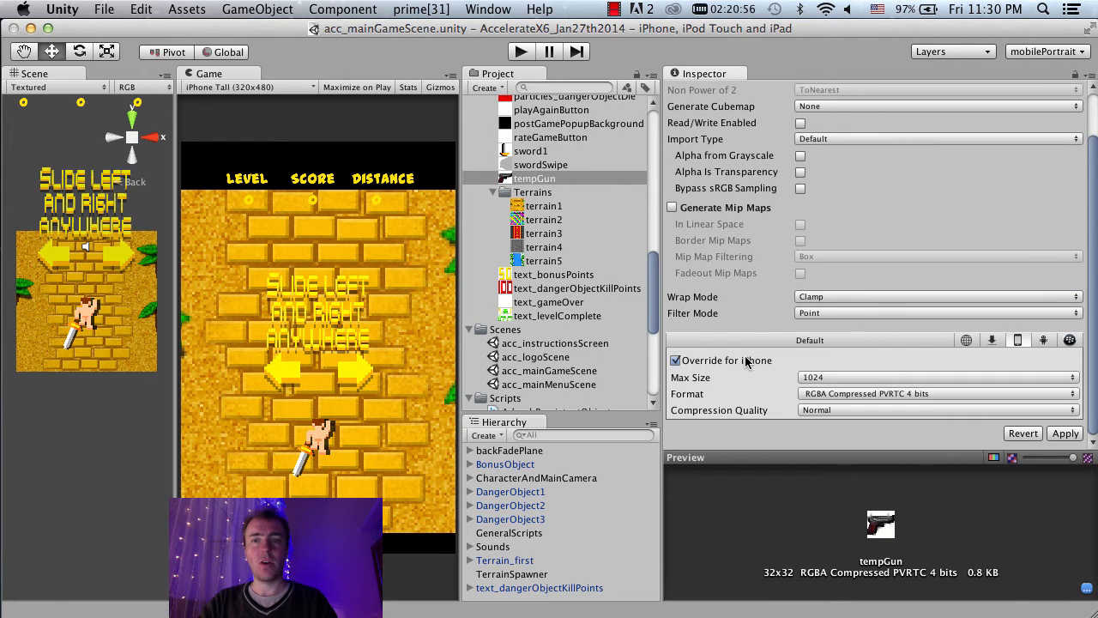
left_click(882, 378)
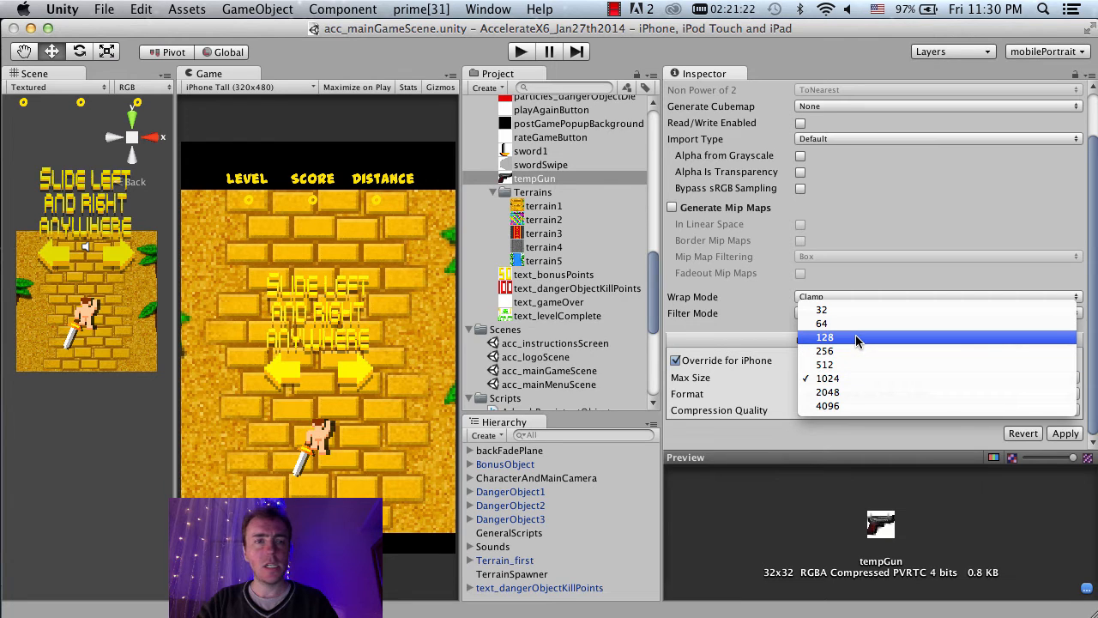
left_click(855, 340)
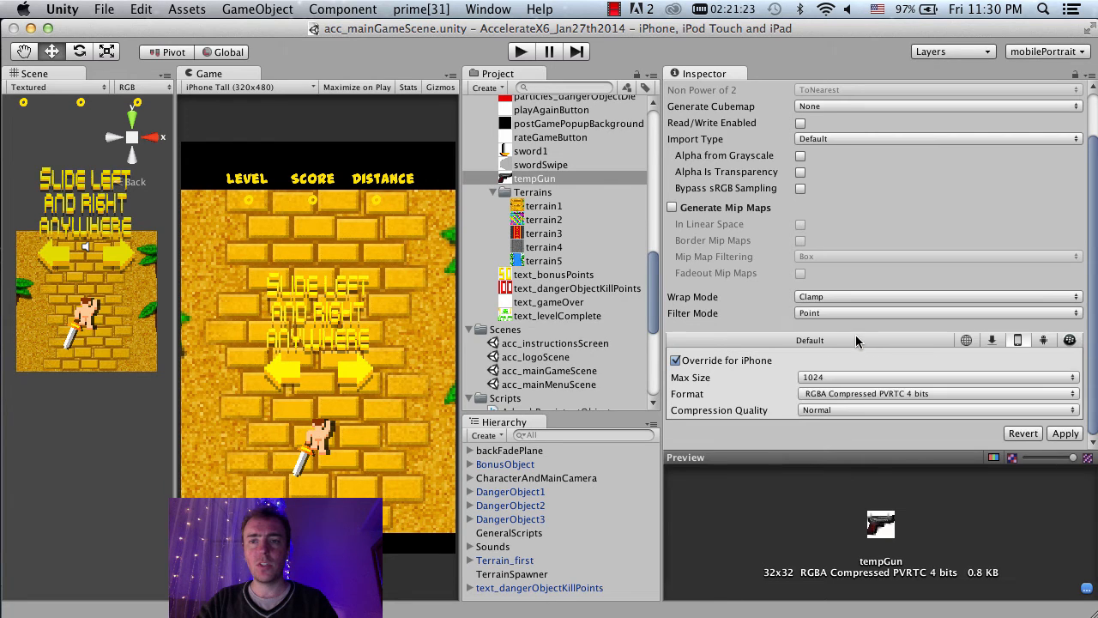
left_click(857, 394)
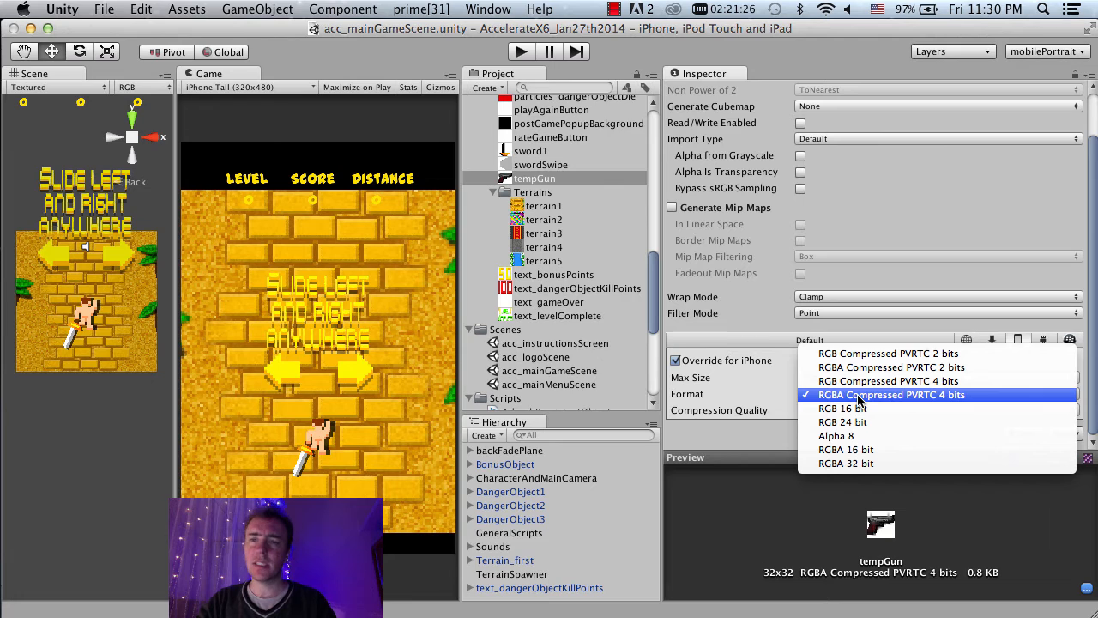
left_click(858, 396)
left_click(1064, 433)
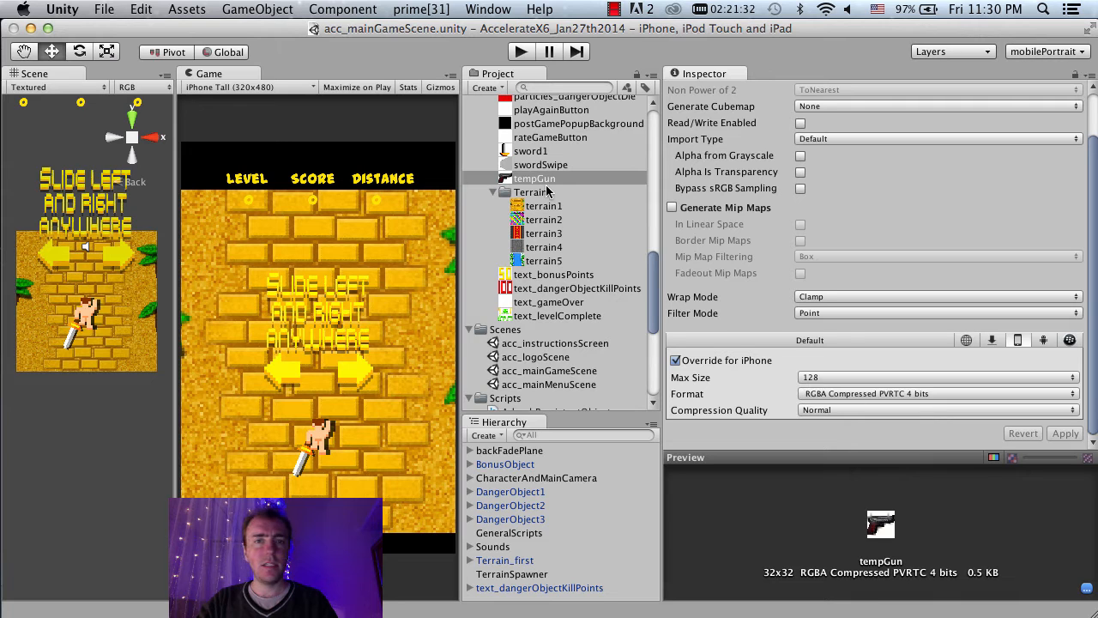
Step: Create a new material named tempGun in the project's Materials folder
left_click(538, 180)
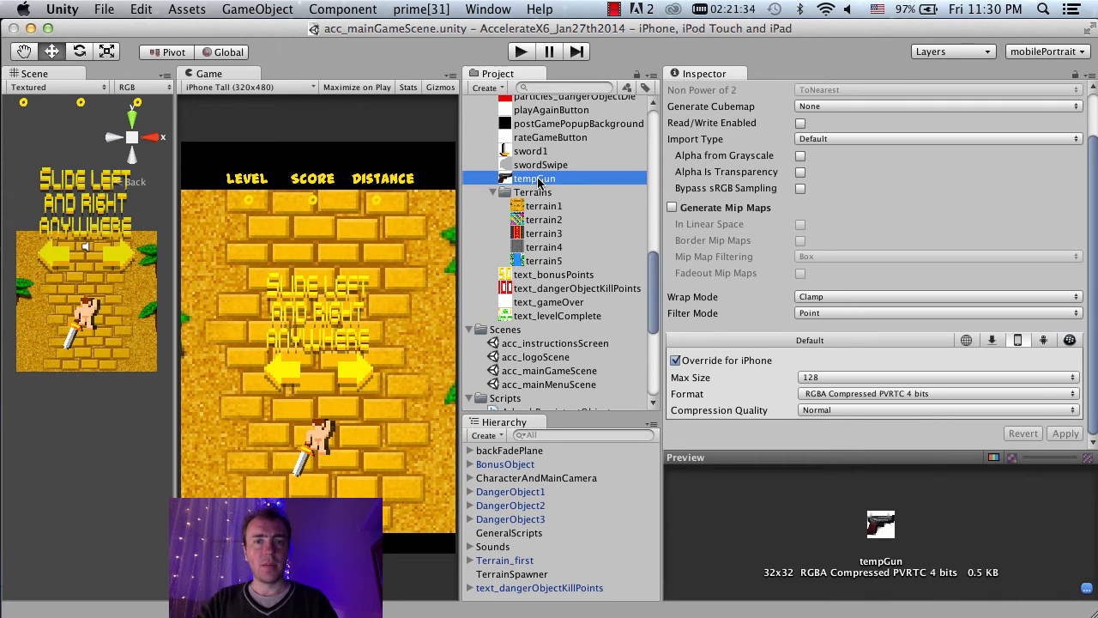
scroll(538, 180, "down", 5)
scroll(538, 180, "up", 15)
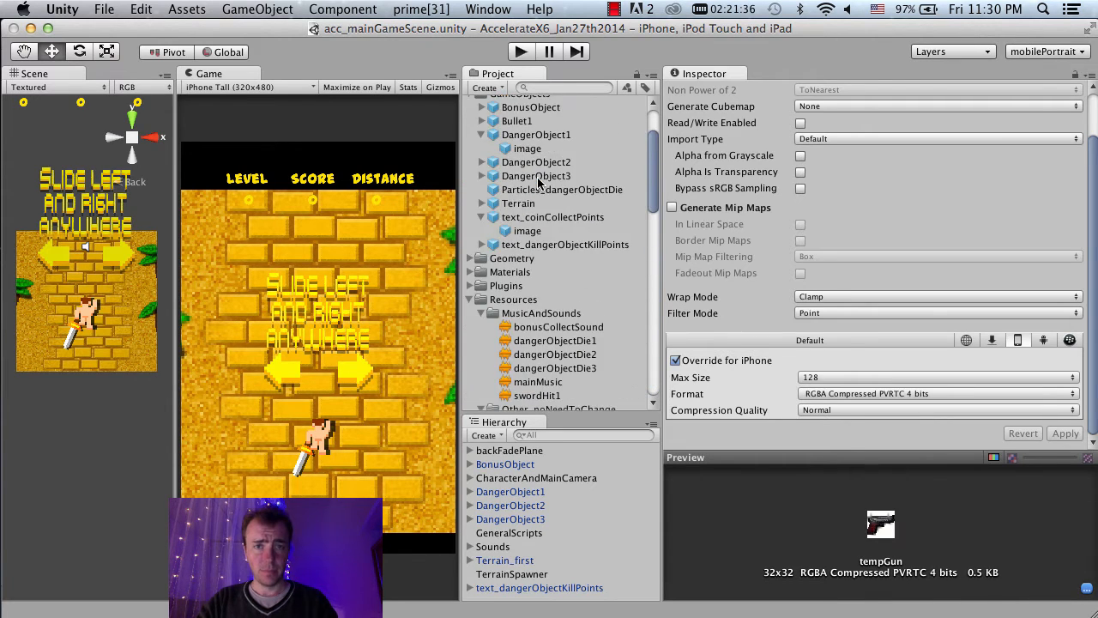
scroll(532, 185, "down", 1)
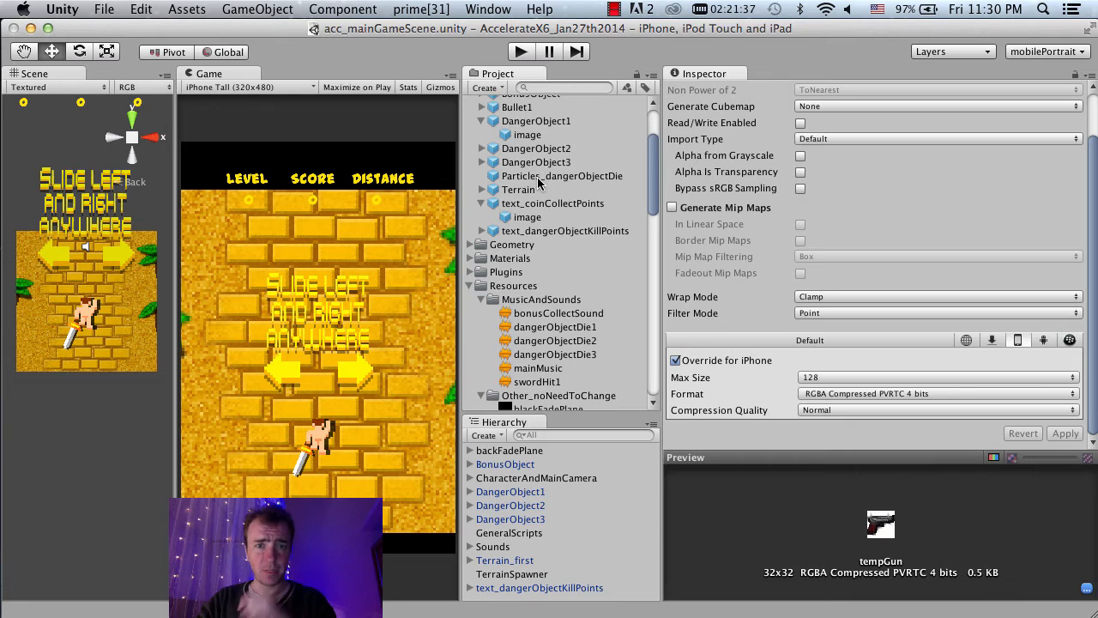
left_click(480, 258)
left_click(520, 259)
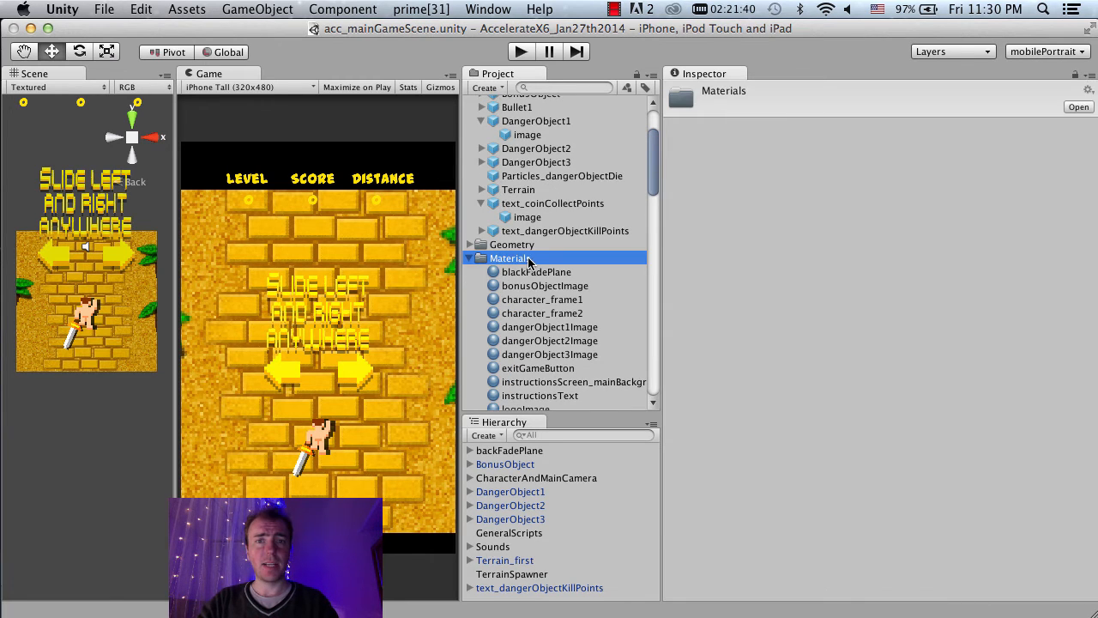
right_click(528, 262)
mouse_move(669, 266)
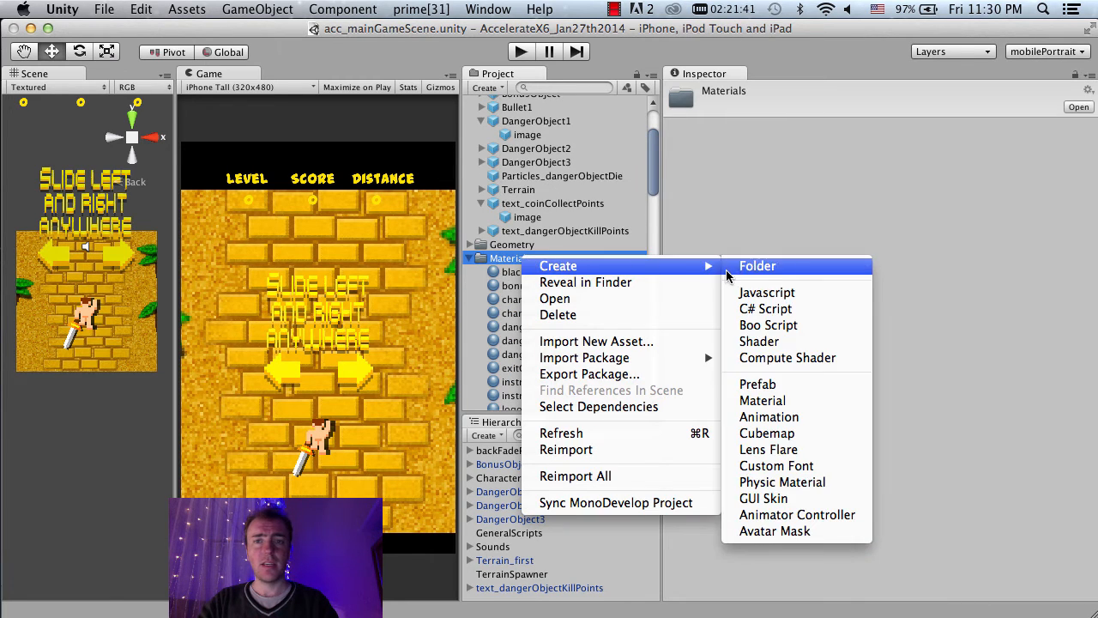
left_click(779, 402)
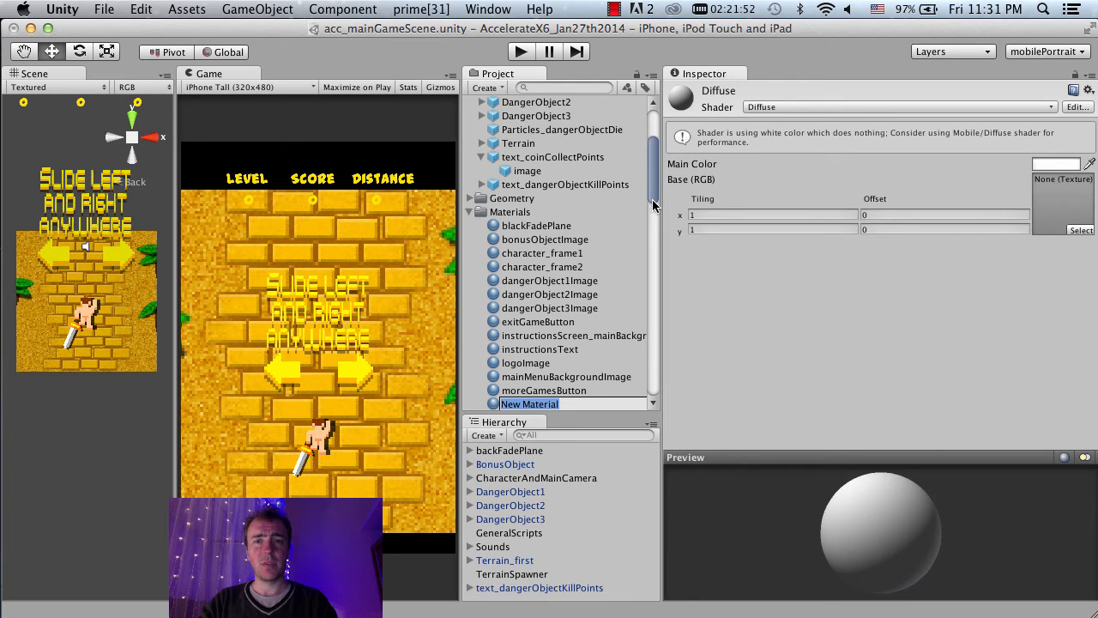
type("temp")
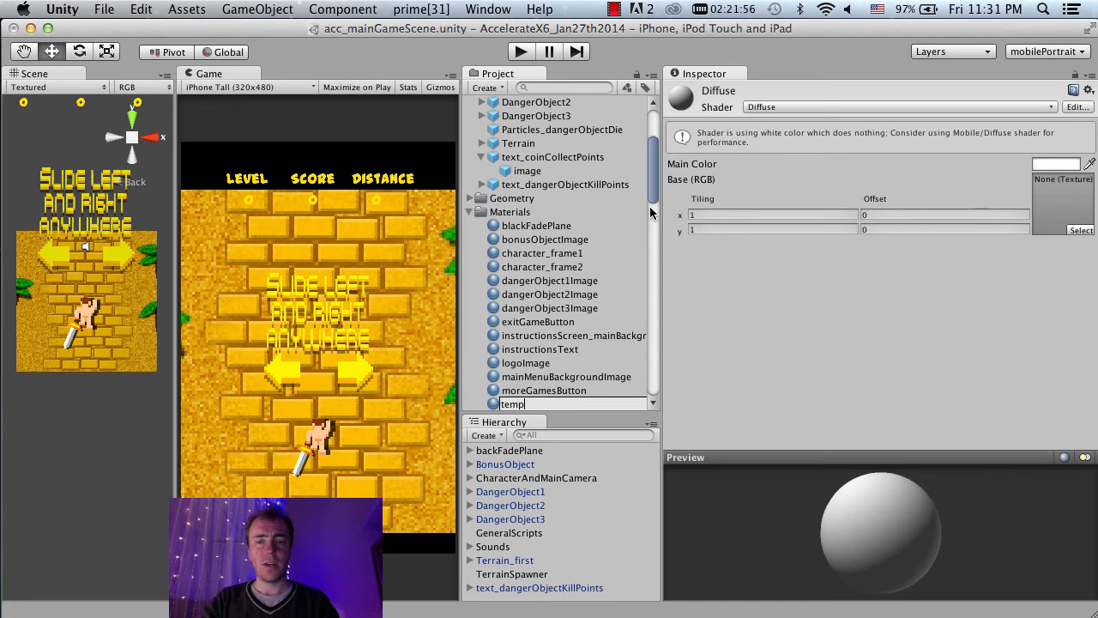
type("Gun")
key("Return")
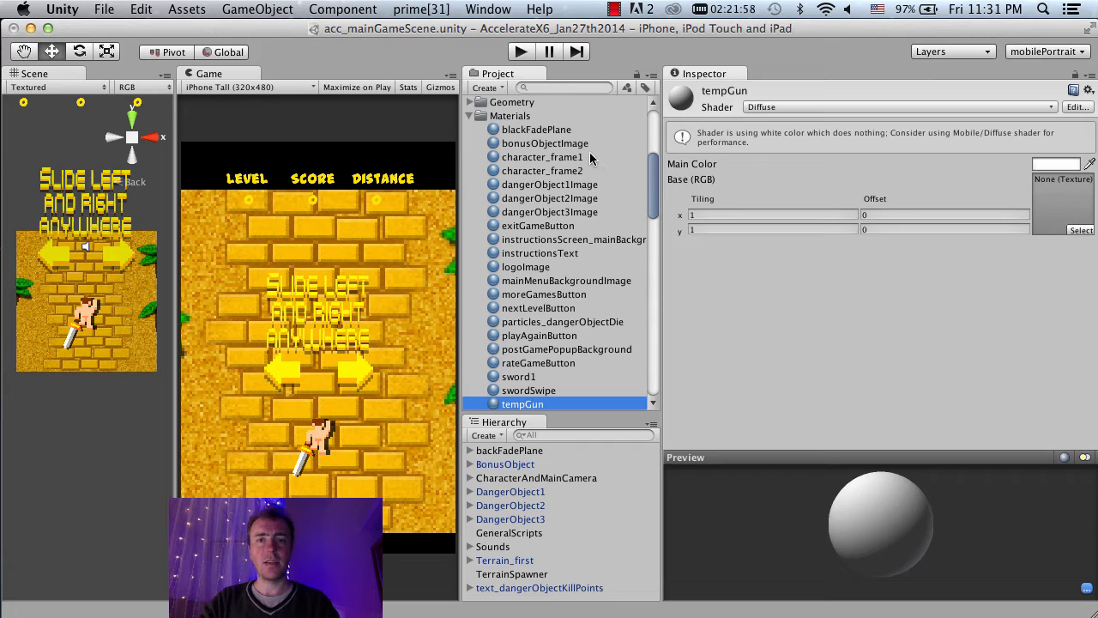
Step: Assign the tempGun texture to the tempGun material and set its shader to Mobile/Particles/Alpha Blended
scroll(589, 153, "down", 10)
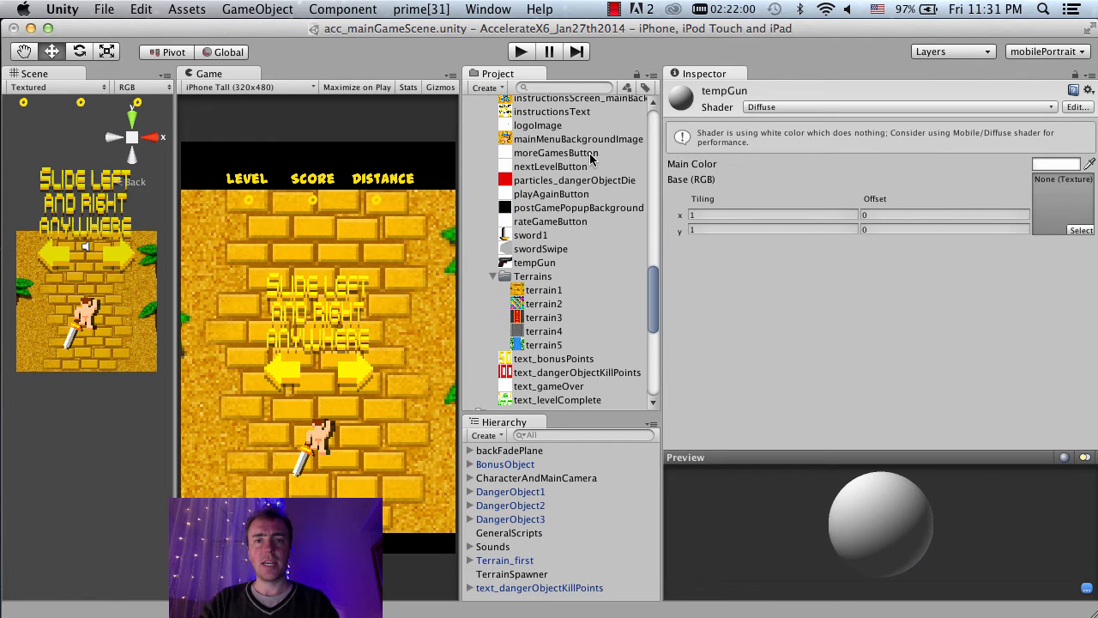
left_click_drag(534, 262, 1049, 198)
left_click(1016, 107)
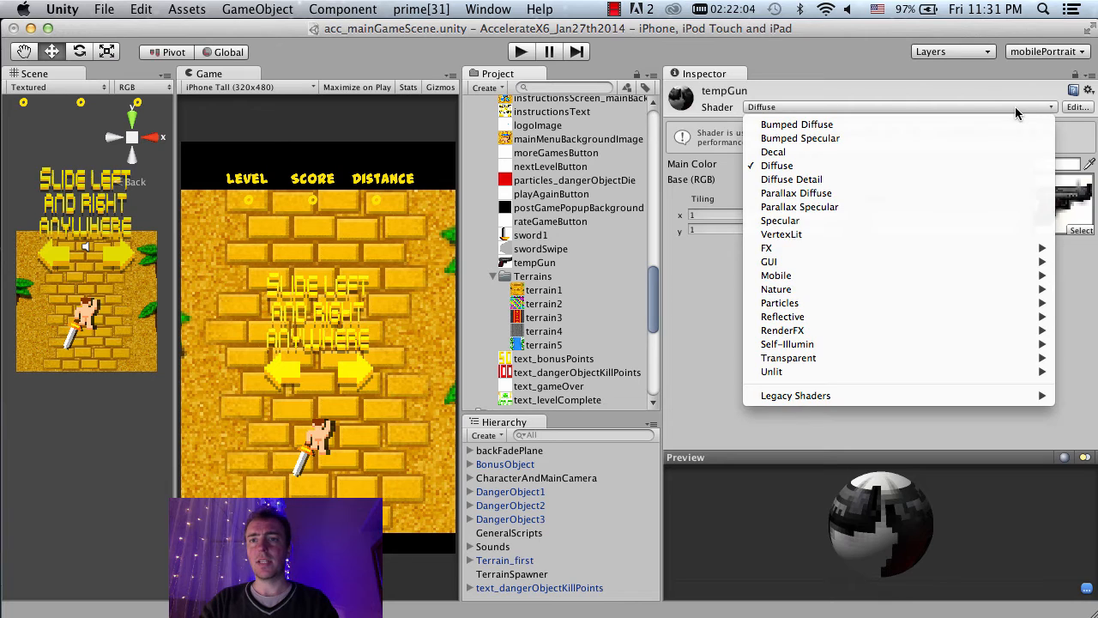
mouse_move(858, 276)
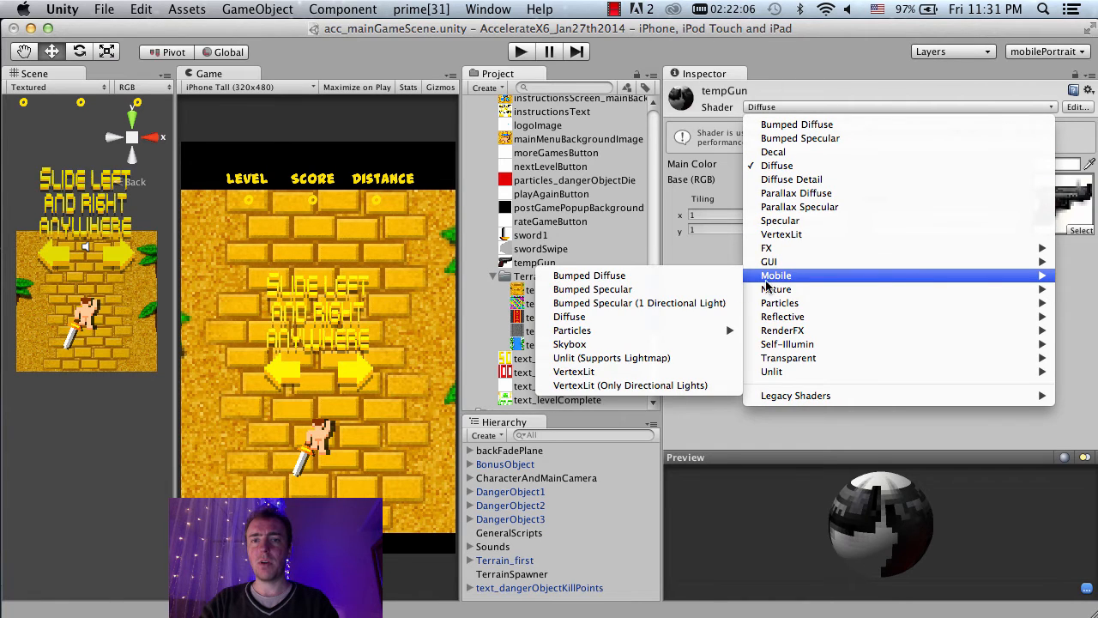
mouse_move(655, 334)
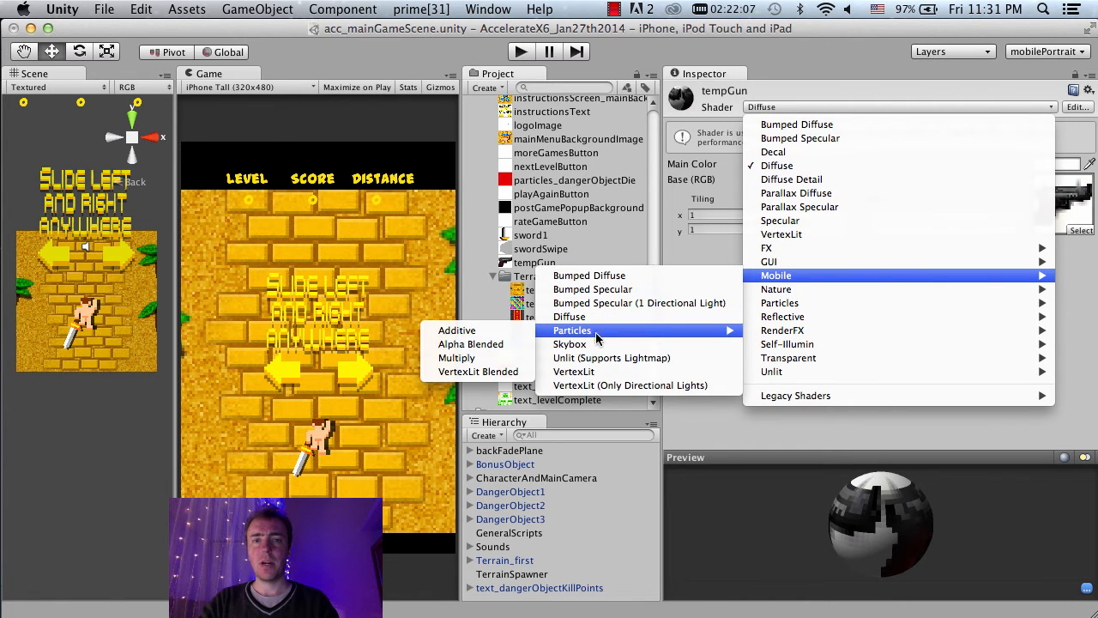
left_click(511, 346)
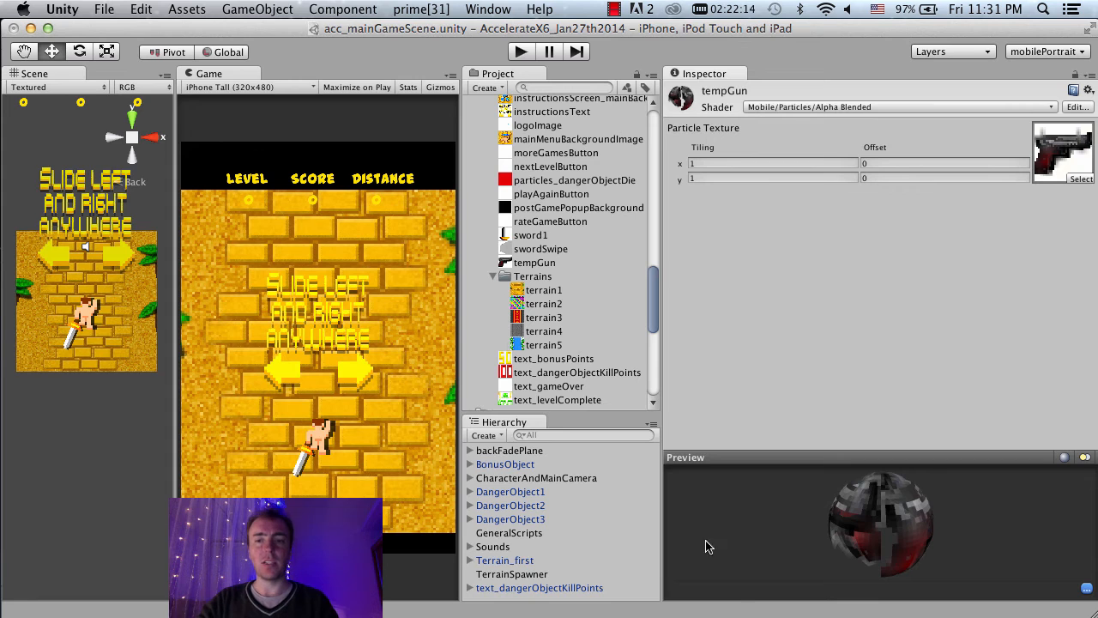
left_click(853, 612)
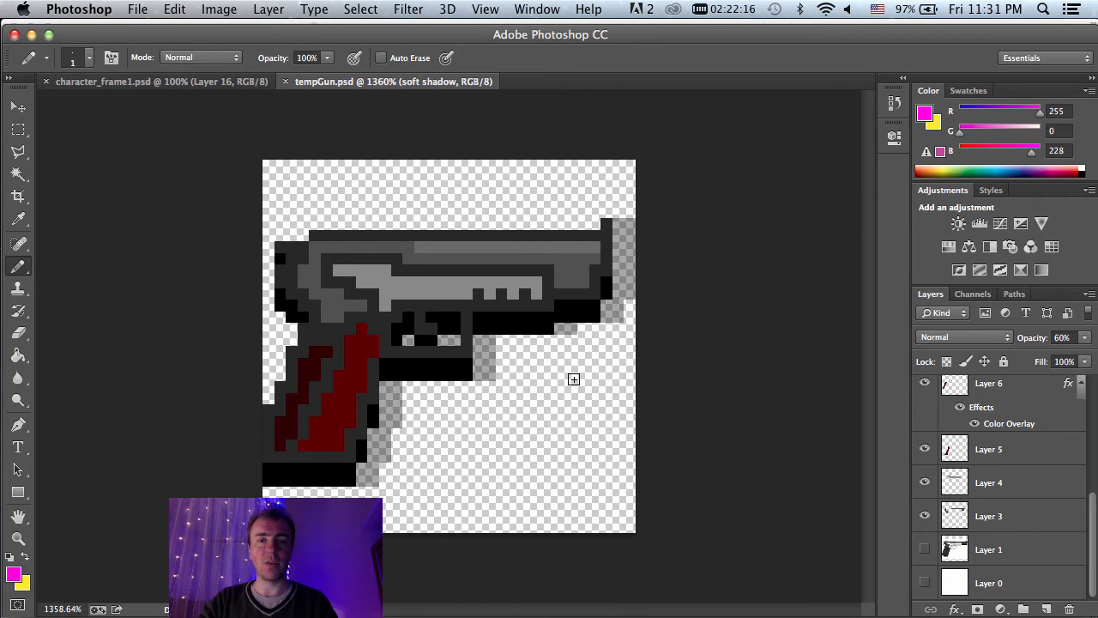
left_click(729, 612)
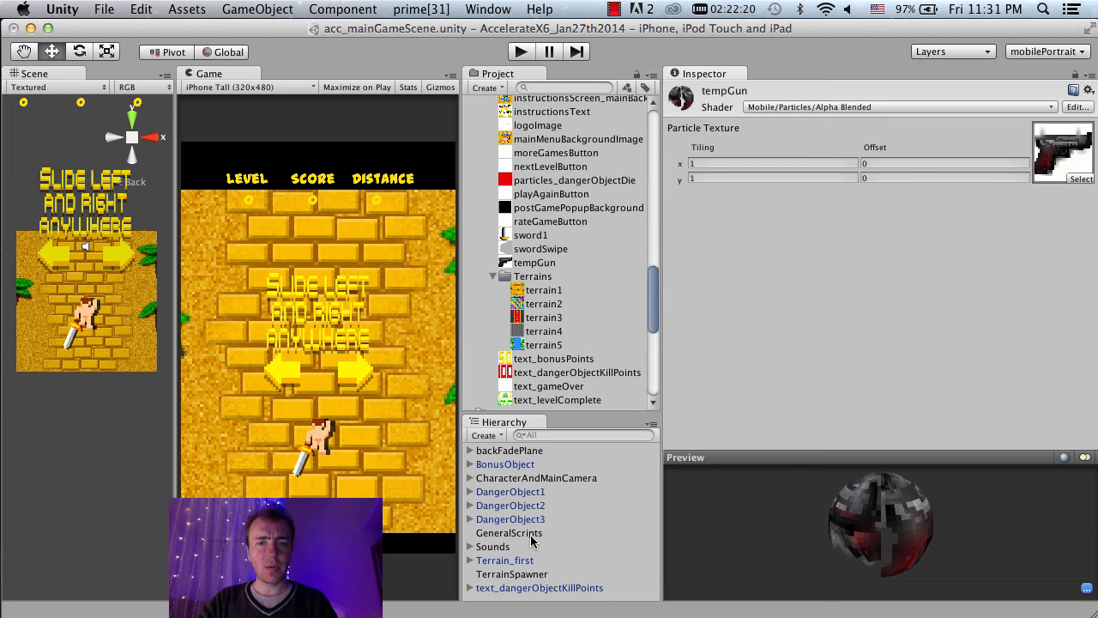
Step: Find the singlePlaneGeo model by searching the project for "sing", add it to the scene and rename it tempGun
left_click(573, 87)
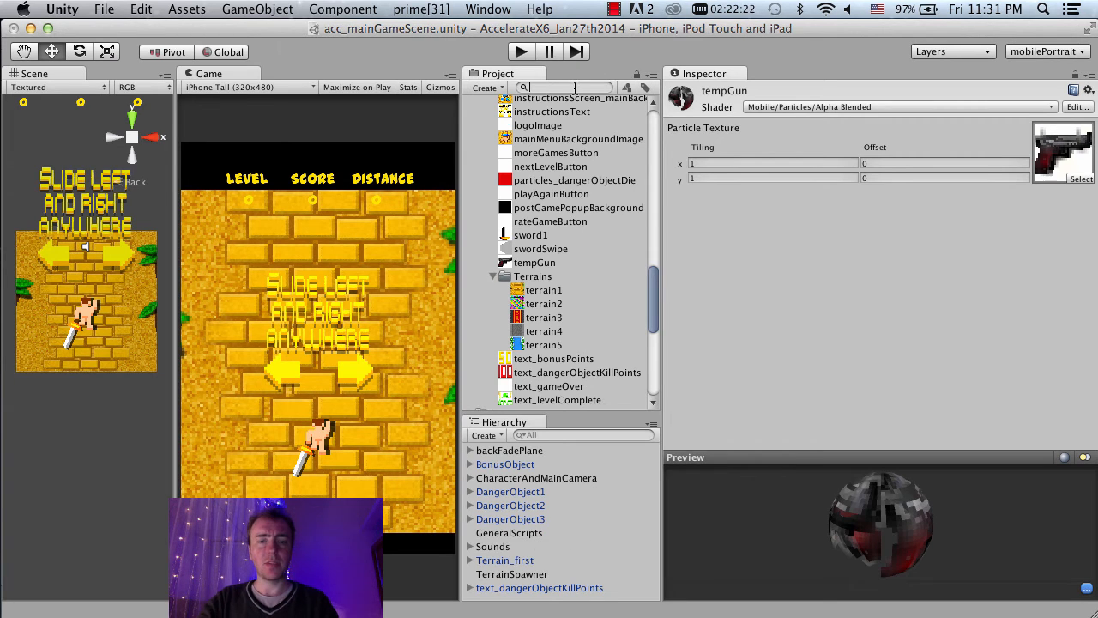
type("sing")
left_click_drag(549, 120, 529, 532)
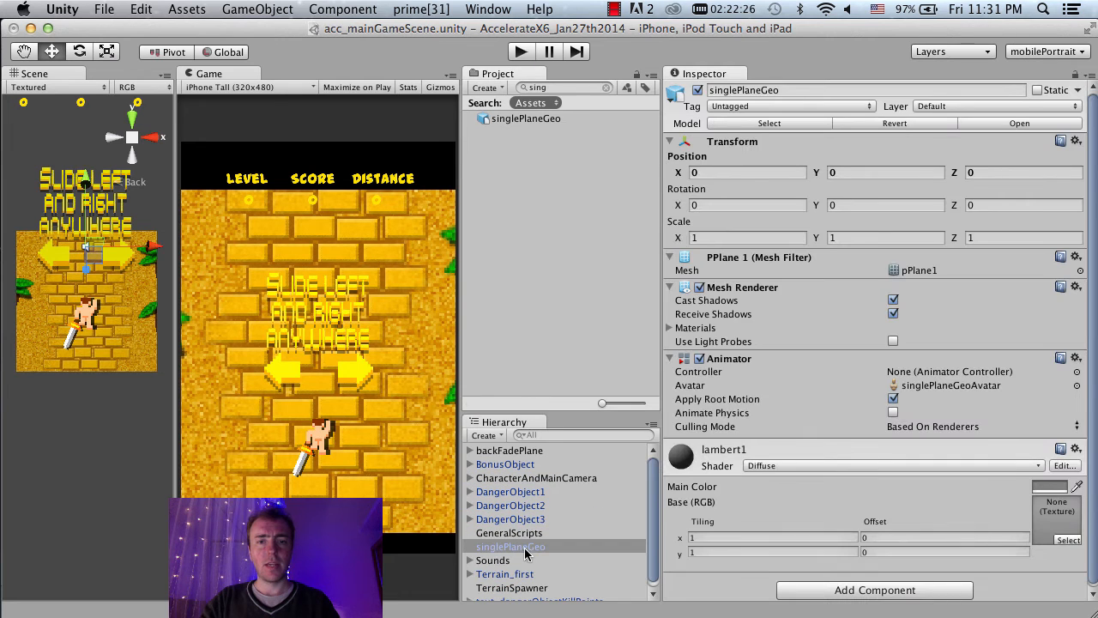
left_click(523, 546)
type("tempGun")
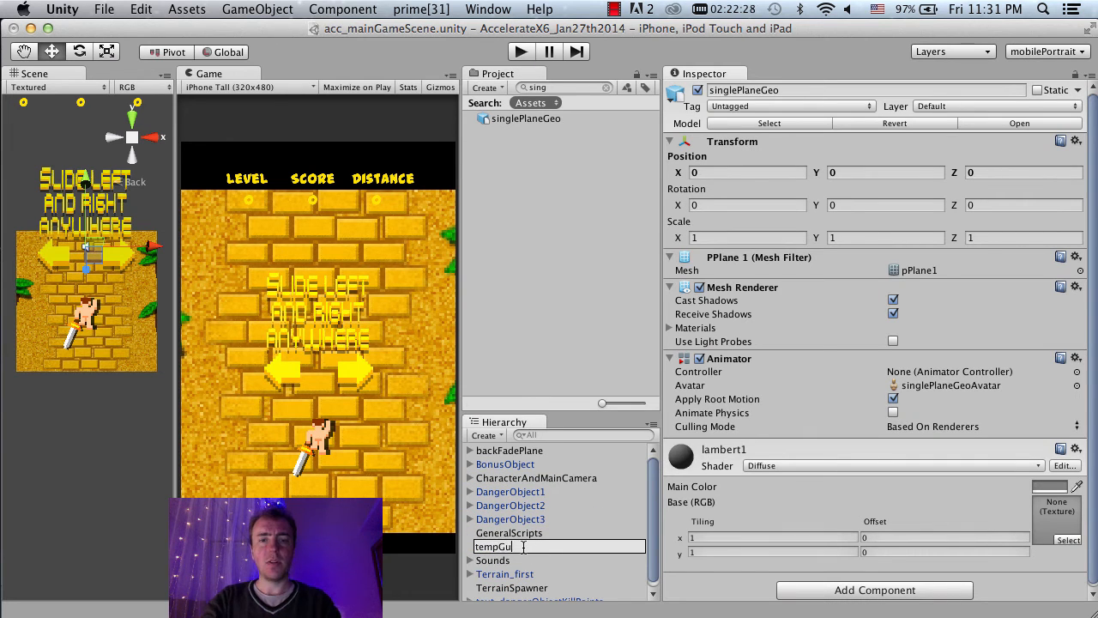
key("Return")
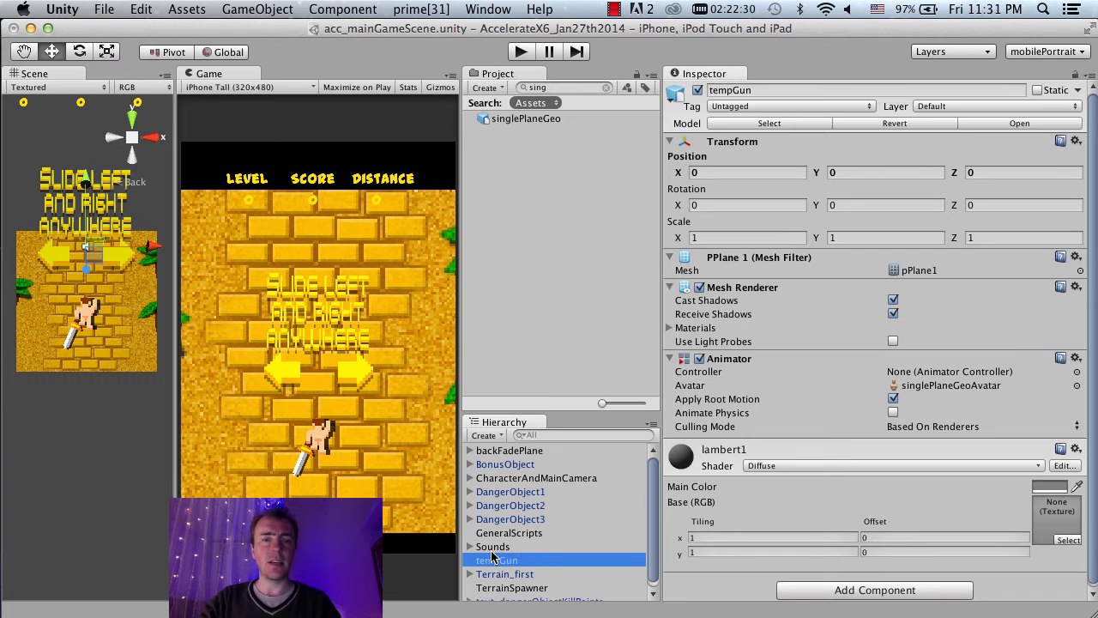
Step: Rotate the tempGun plane upright and set its X rotation to -90
key("f")
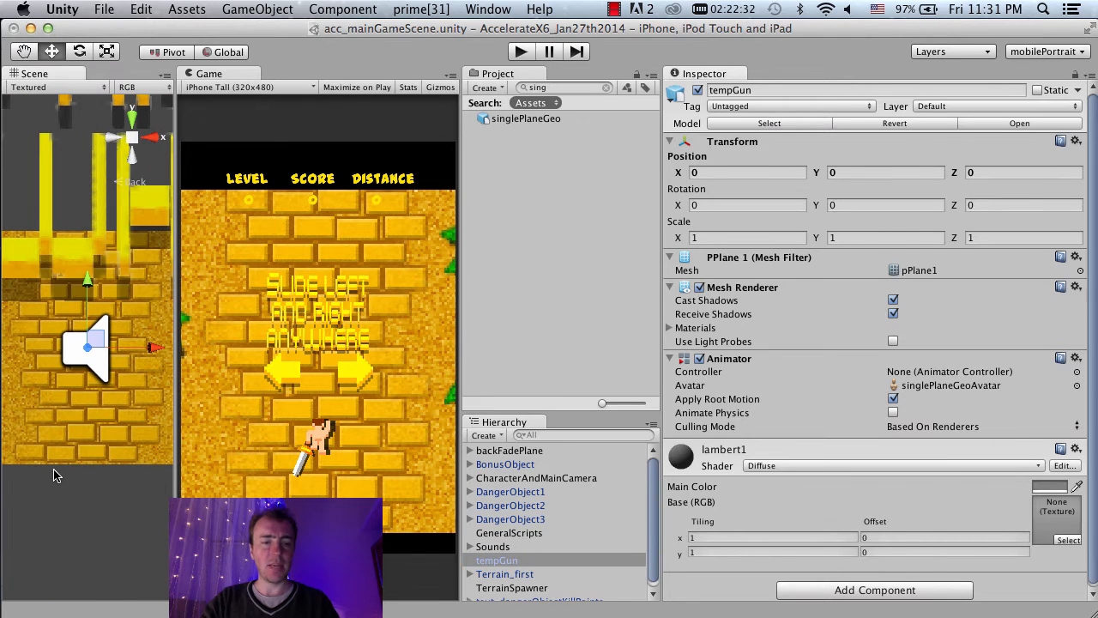
left_click_drag(56, 475, 209, 577, "alt")
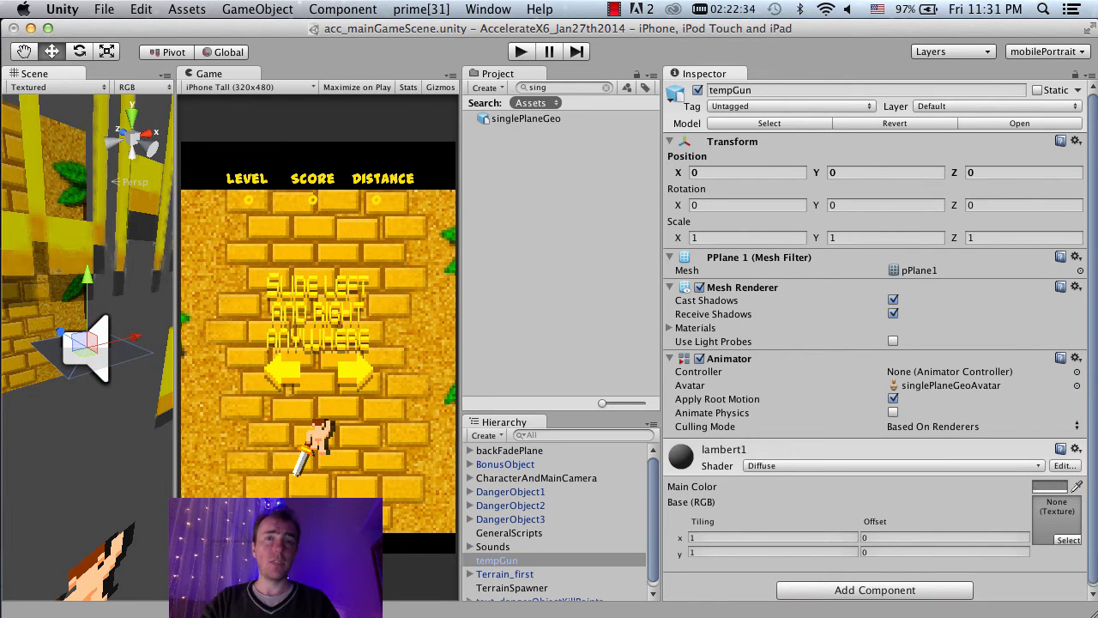
key("e")
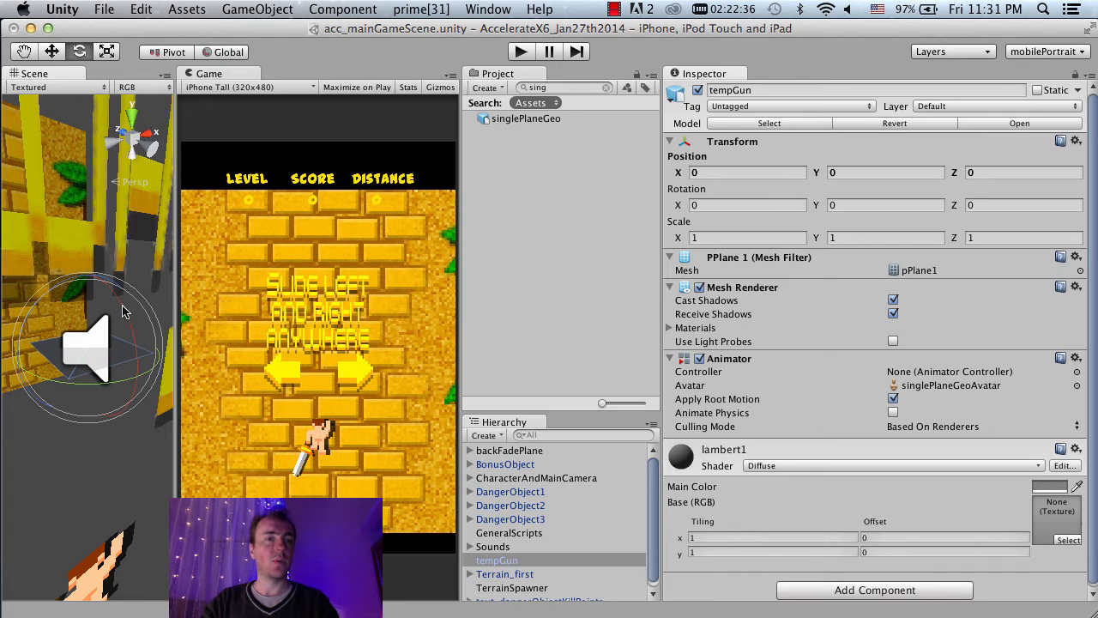
left_click_drag(126, 313, 136, 394)
left_click(749, 206)
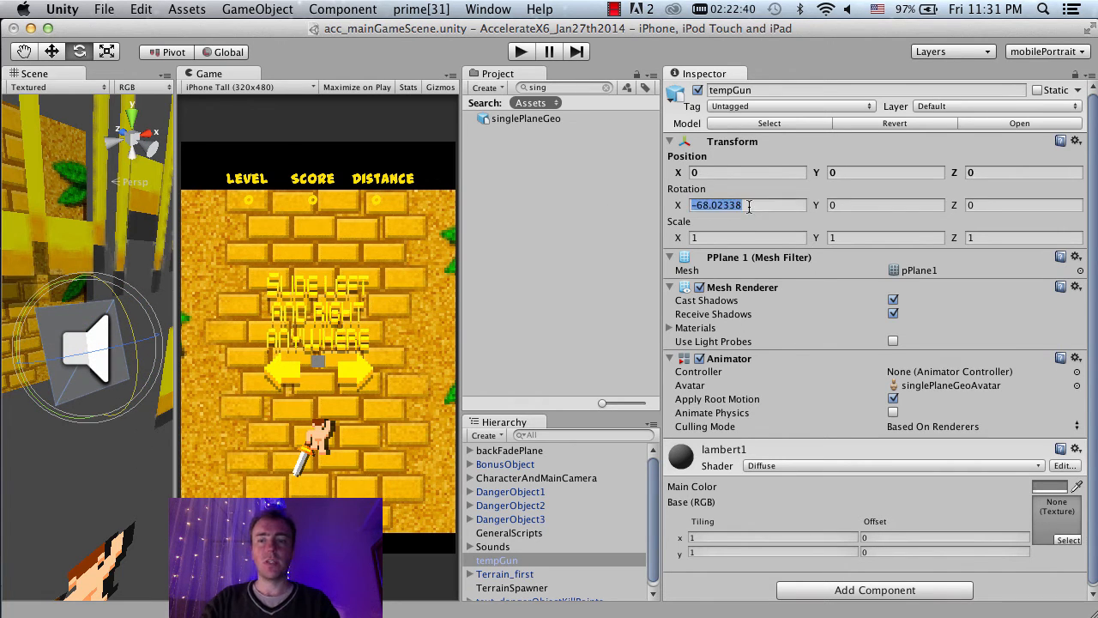
type("-90")
Step: Move the tempGun plane away from the brick background to about Z -22.09 and scale it uniformly to about 2.33
scroll(143, 382, "down", 10)
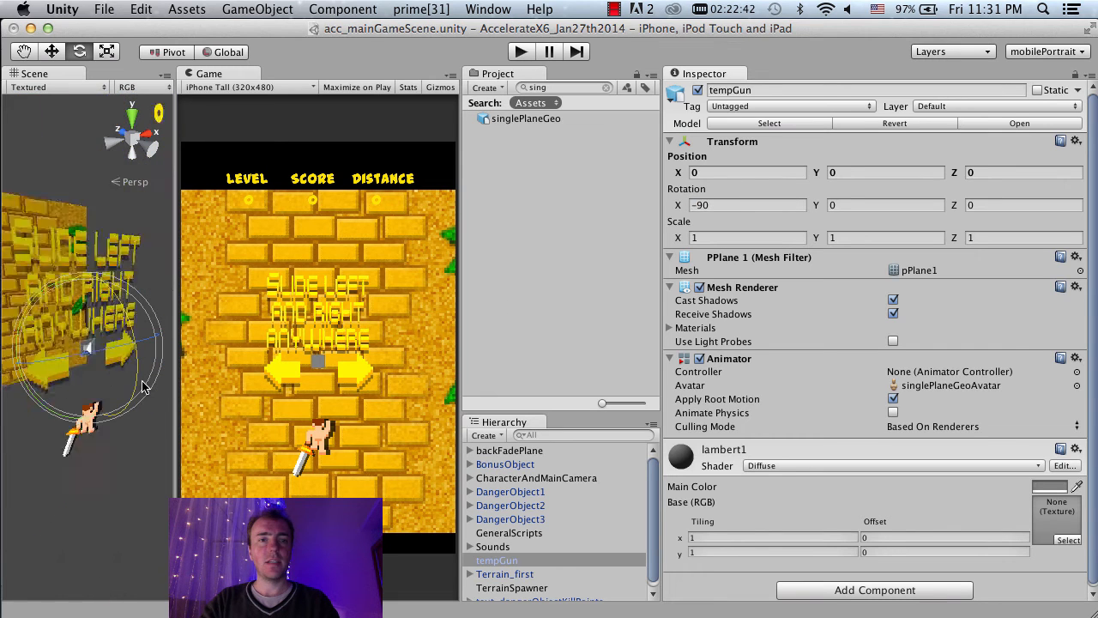
key("w")
left_click_drag(126, 363, 141, 381)
scroll(141, 381, "down", 2)
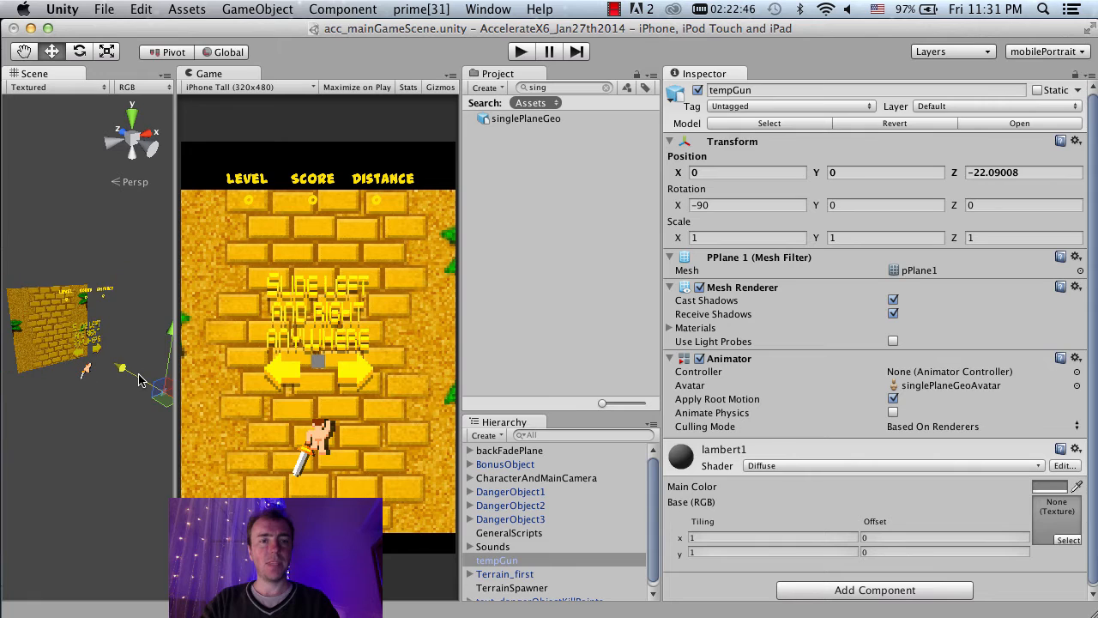
key("f")
key("r")
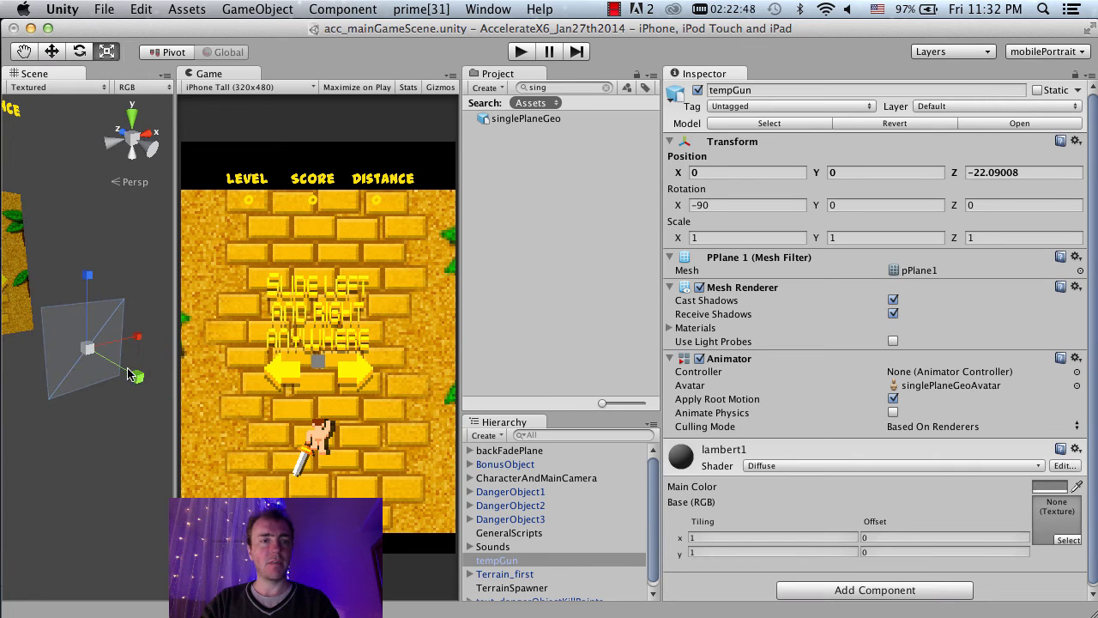
left_click_drag(88, 351, 184, 282)
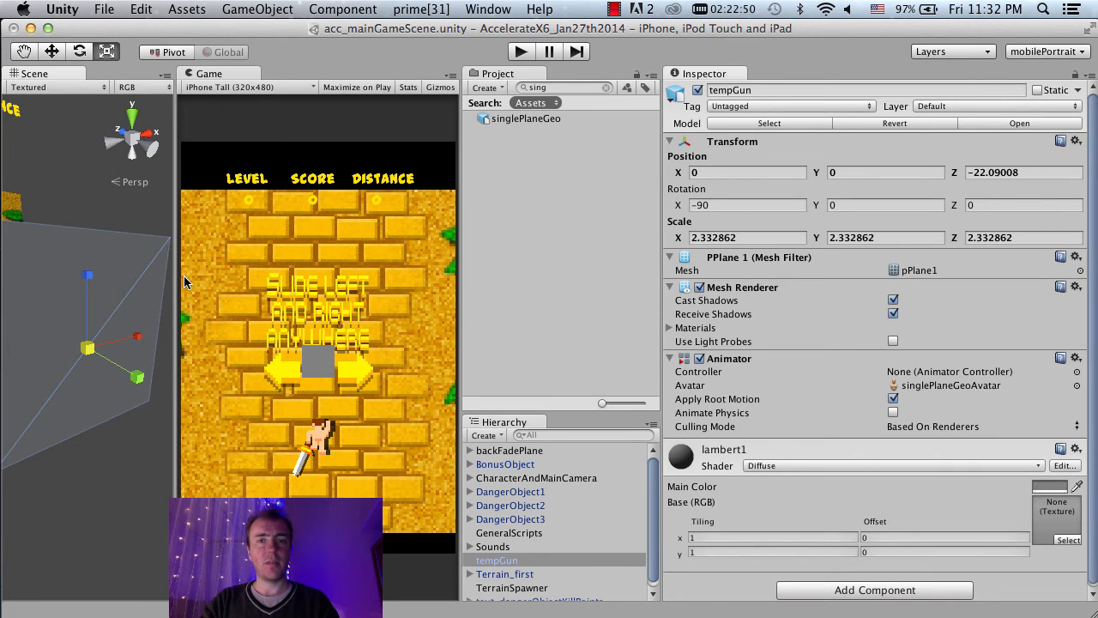
Step: Remove the Animator component from the tempGun object
left_click(592, 87)
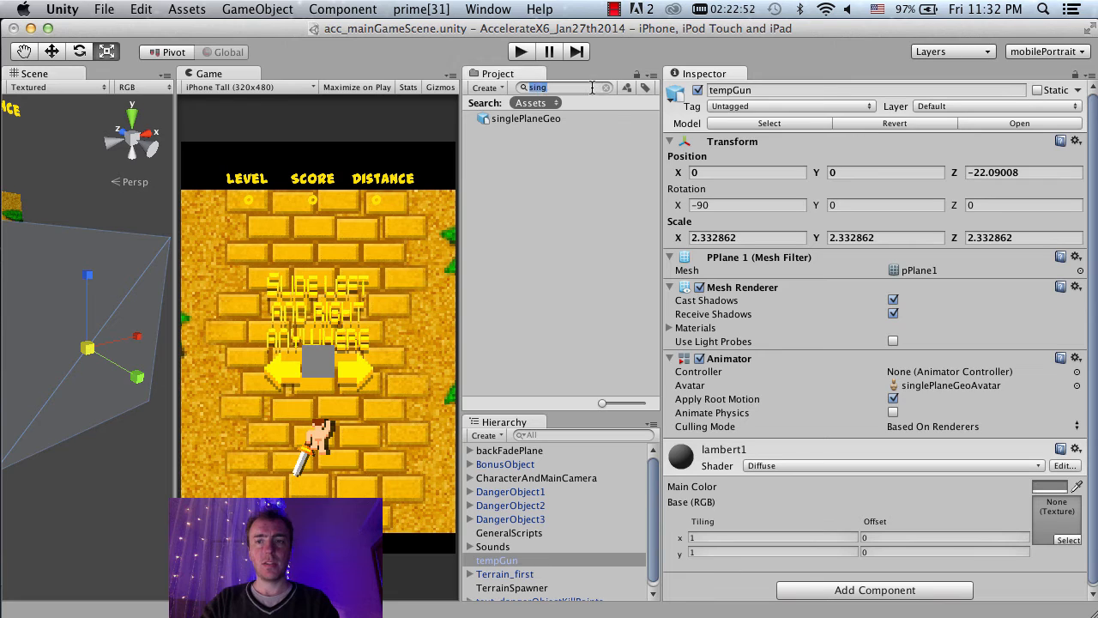
left_click(1077, 359)
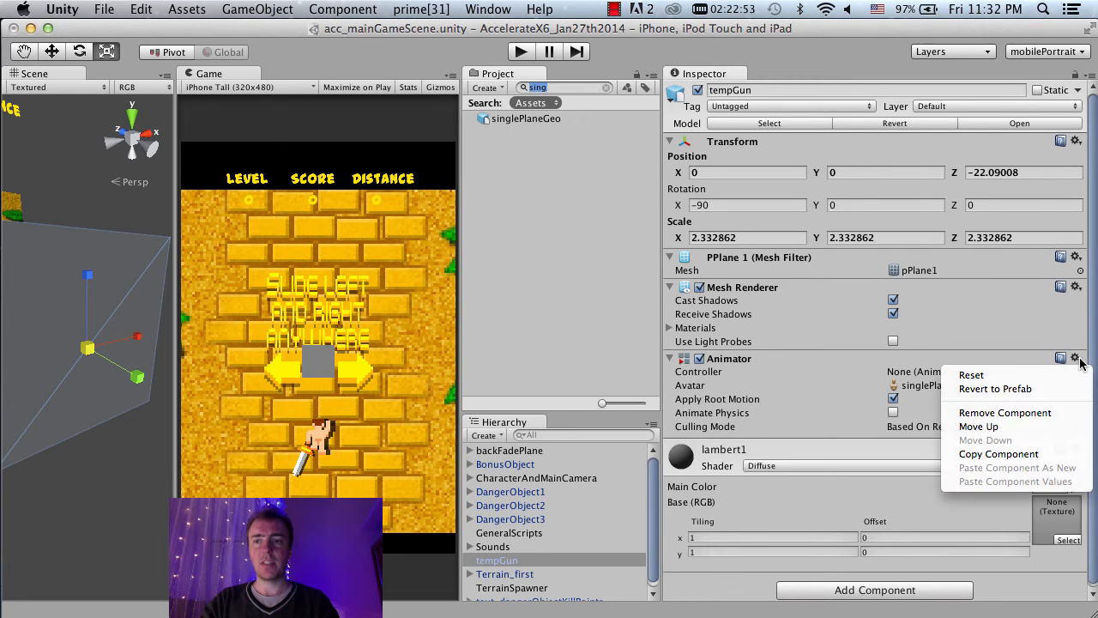
left_click(1042, 414)
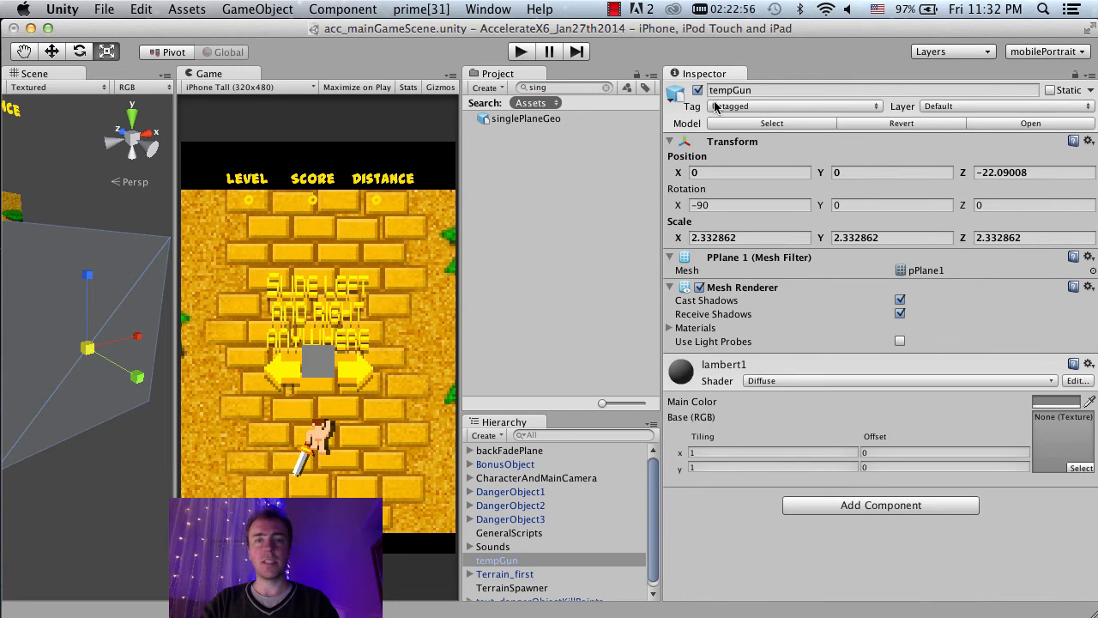
Step: Search the project for "temp" and apply the tempGun material to the tempGun plane
left_click(590, 91)
type("tw")
key("BackSpace")
key("BackSpace")
key("BackSpace")
key("BackSpace")
key("BackSpace")
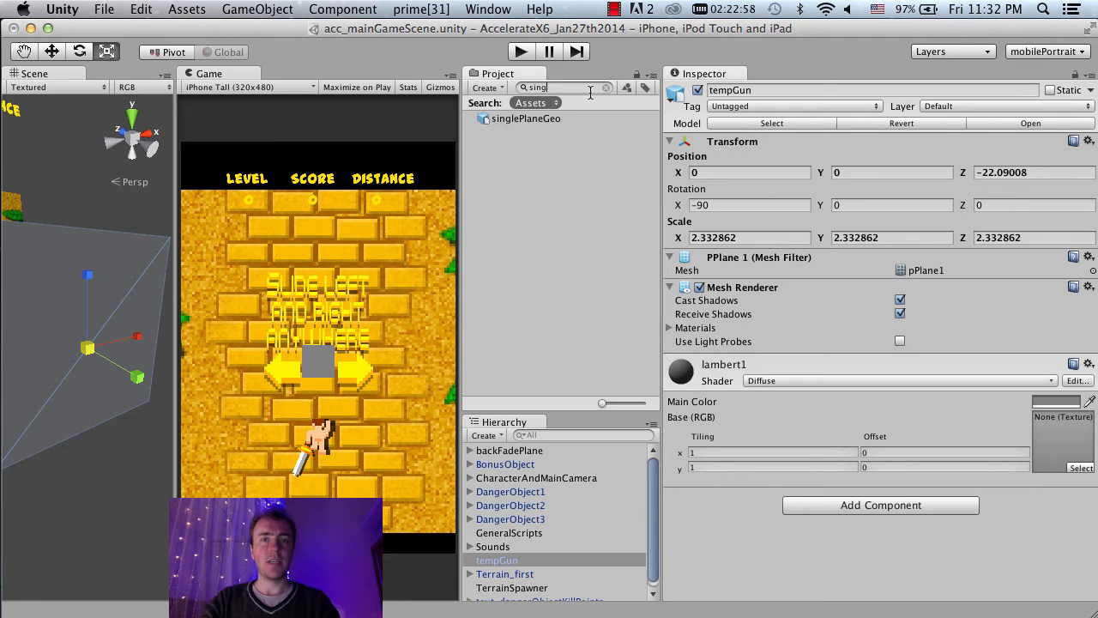
type("temp")
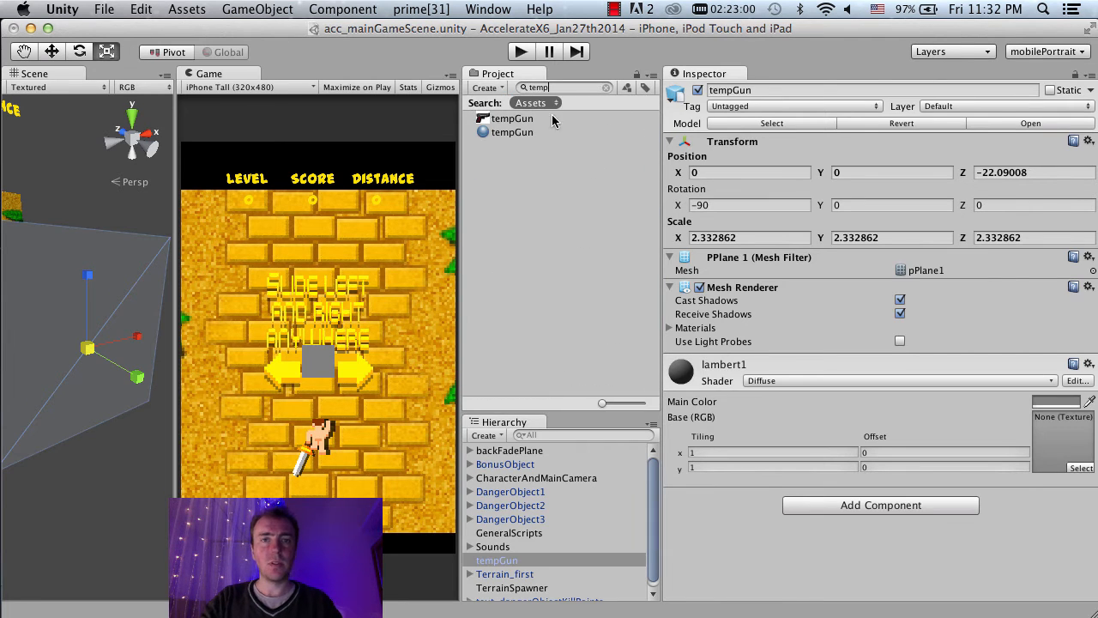
left_click_drag(508, 131, 920, 591)
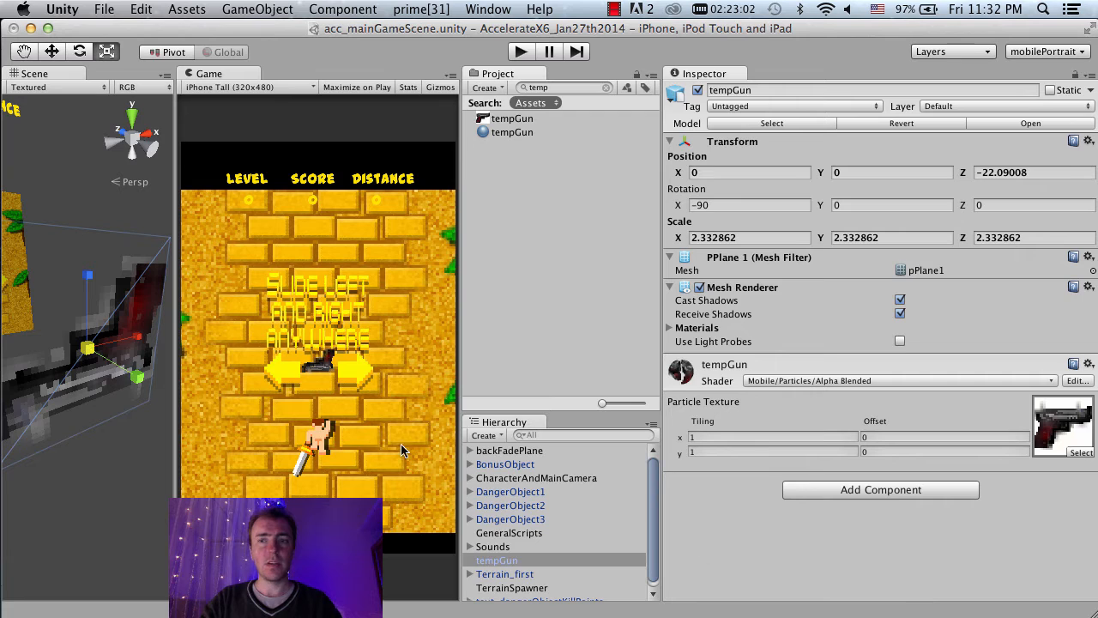
Step: Rotate the tempGun plane freehand until the pistol is upright with its barrel pointing right, at about X 86, Y 270, Z 90
left_click(76, 333)
key("e")
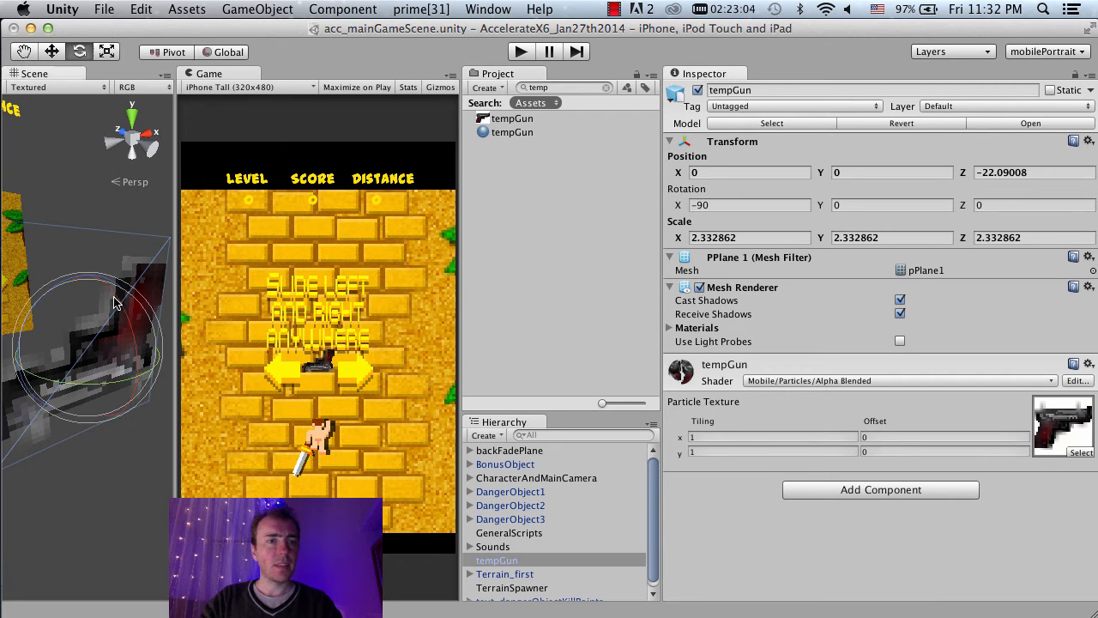
key("r")
key("e")
key("w")
key("r")
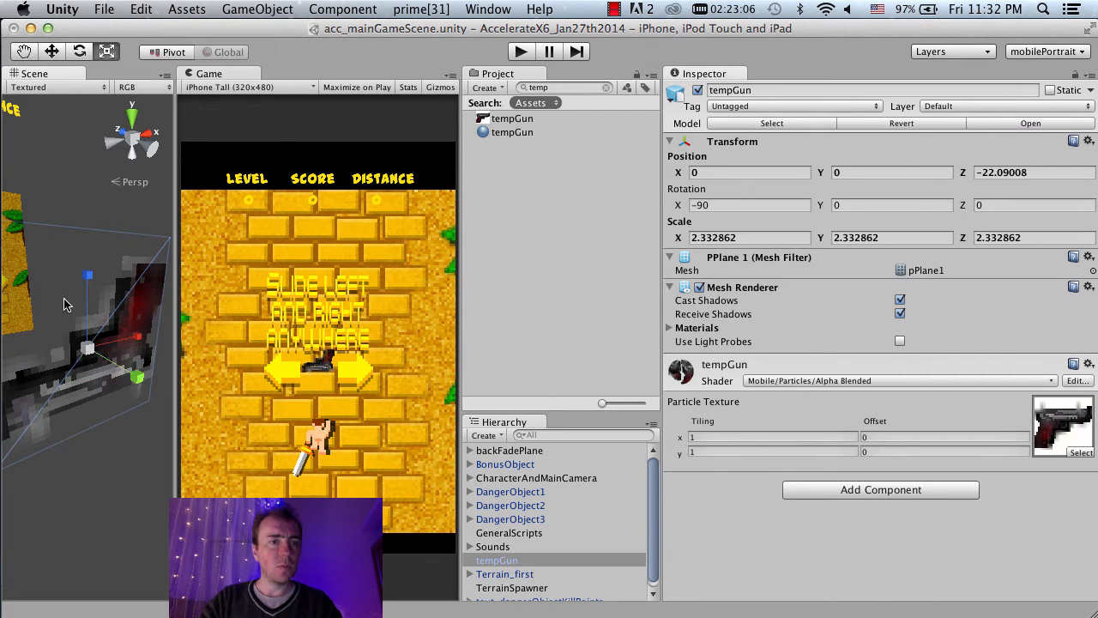
key("e")
scroll(50, 305, "down", 6)
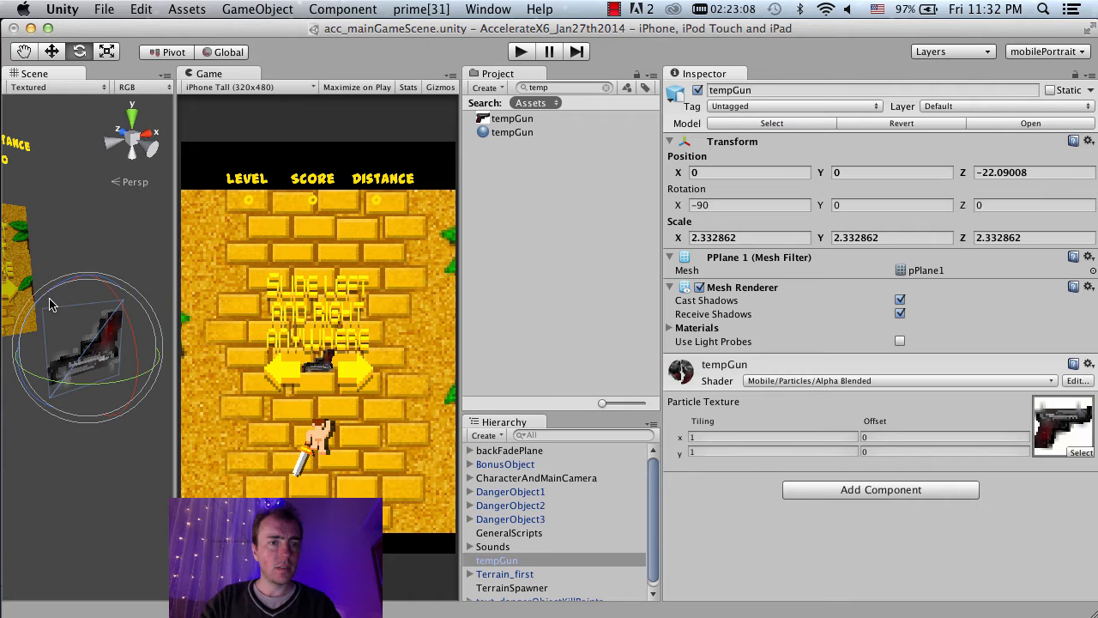
left_click_drag(47, 308, 129, 361)
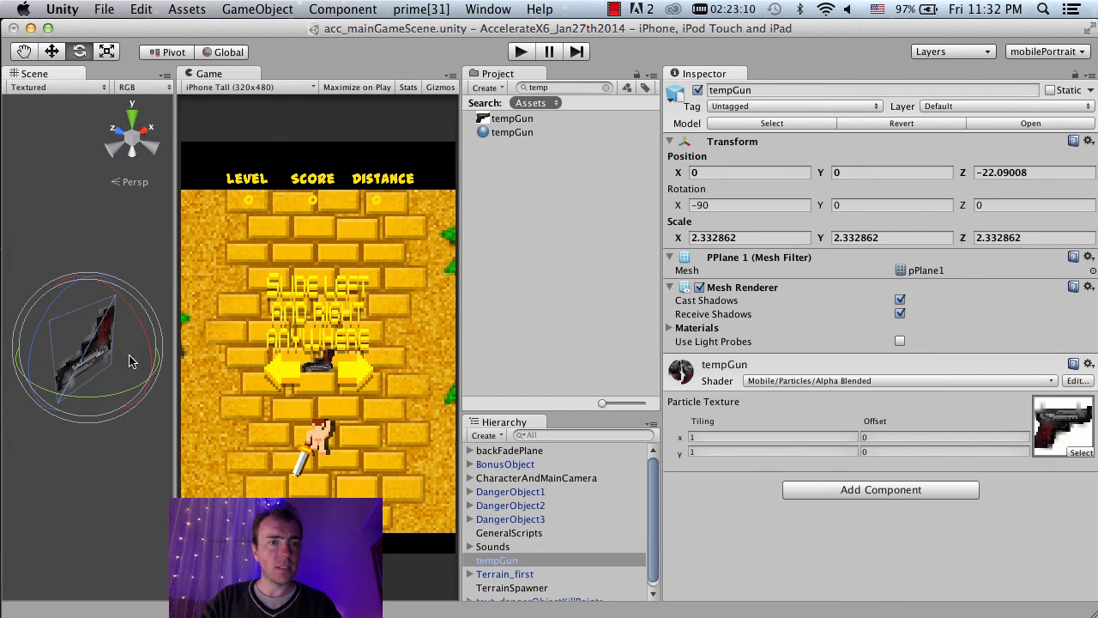
left_click_drag(30, 348, 103, 326)
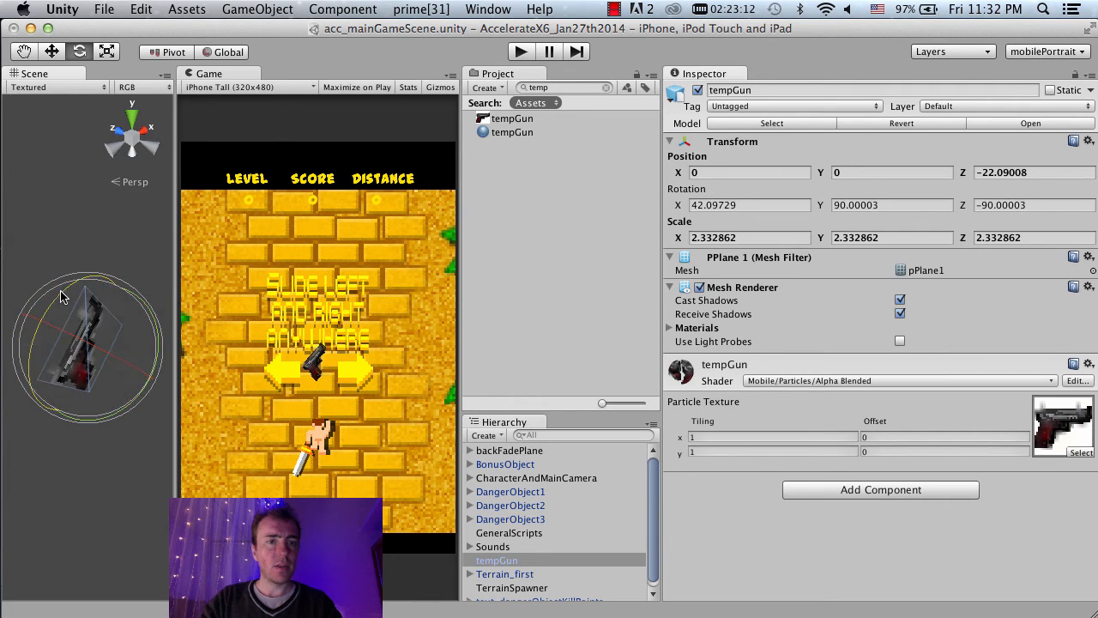
left_click_drag(60, 296, 156, 198)
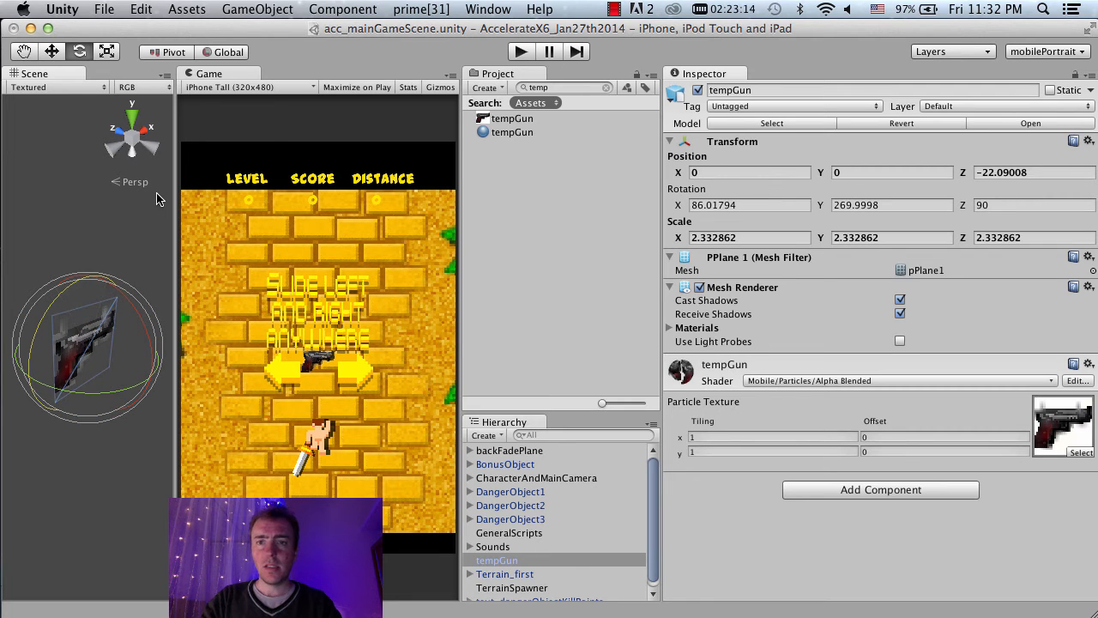
Step: Set the tempGun plane's X rotation to 90 and its Y rotation to 270
left_click(745, 204)
type("90")
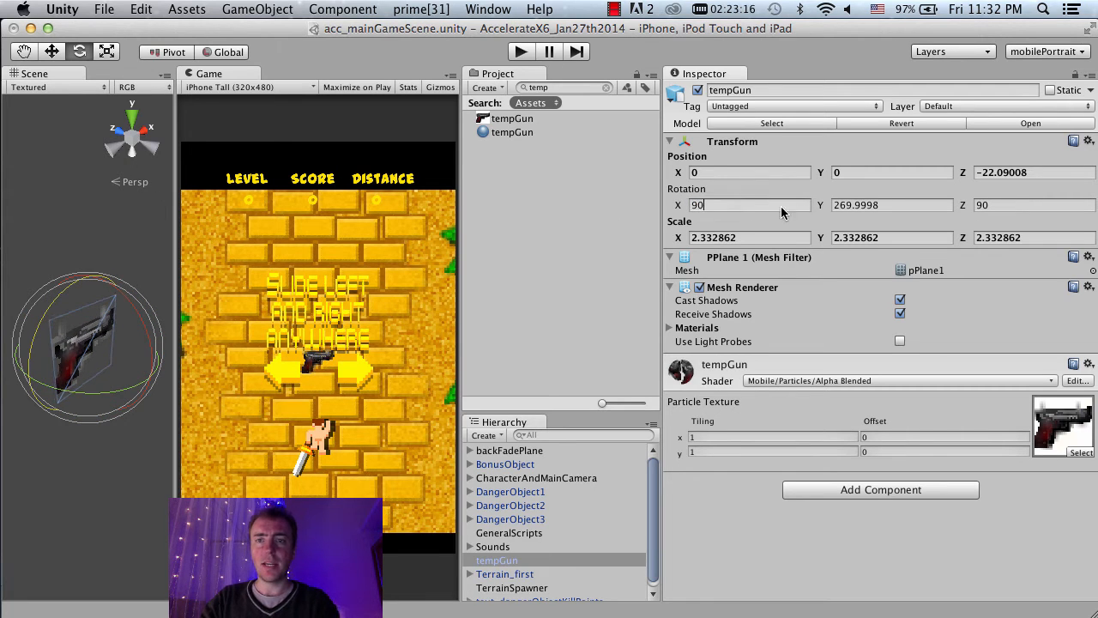
left_click(859, 206)
type("270")
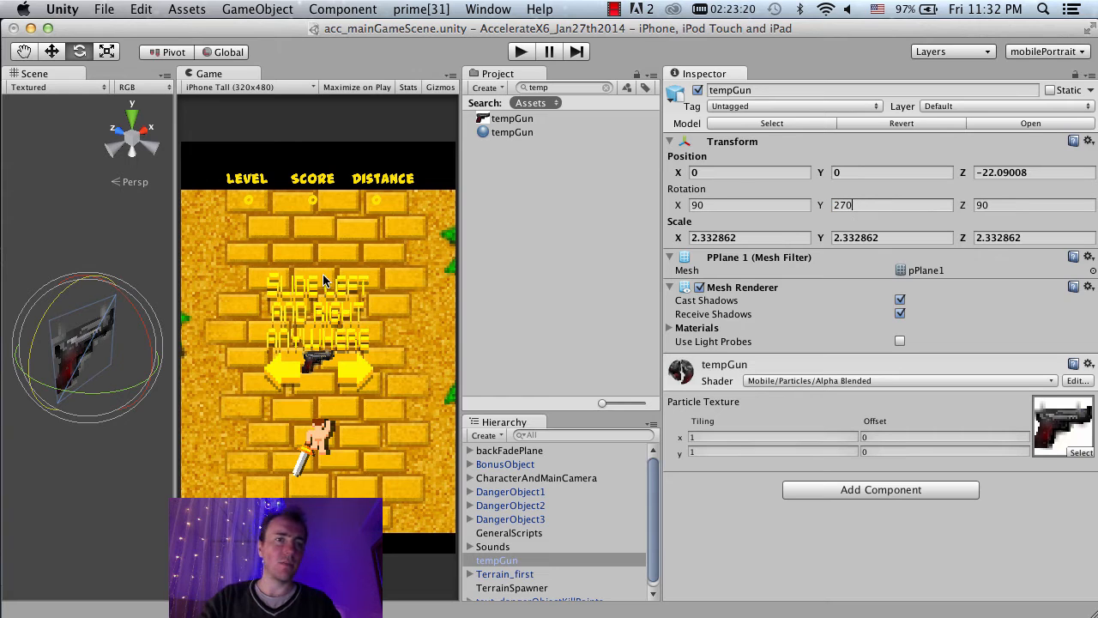
Step: Move the tempGun plane up above the instruction text to about Y 8.13 and activate the Scale tool
left_click(96, 317)
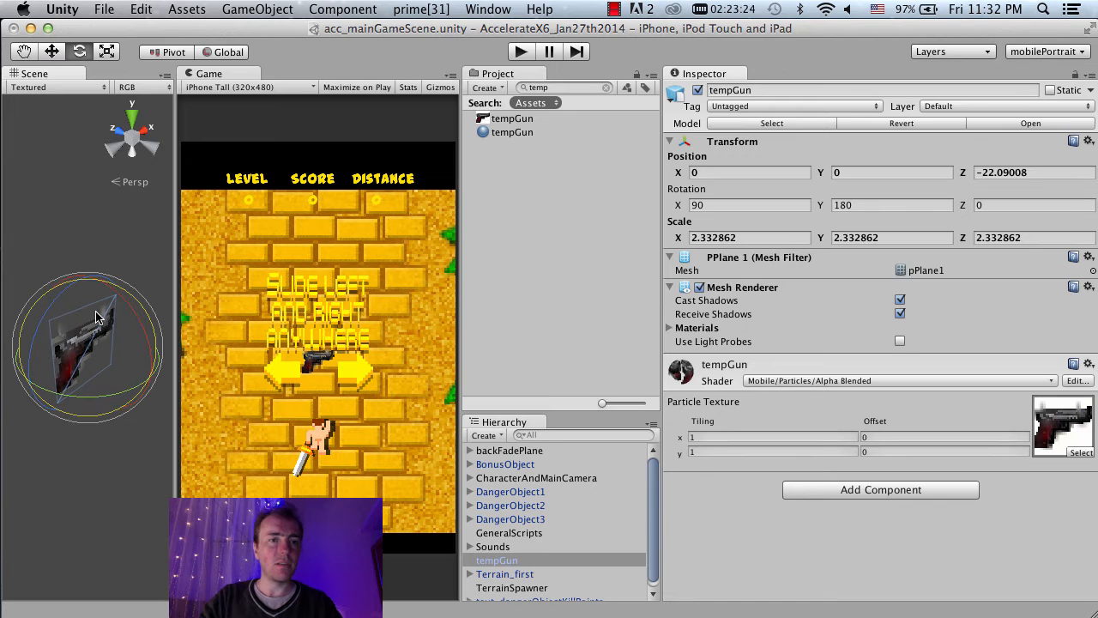
key("w")
left_click_drag(82, 295, 77, 46)
key("f")
key("r")
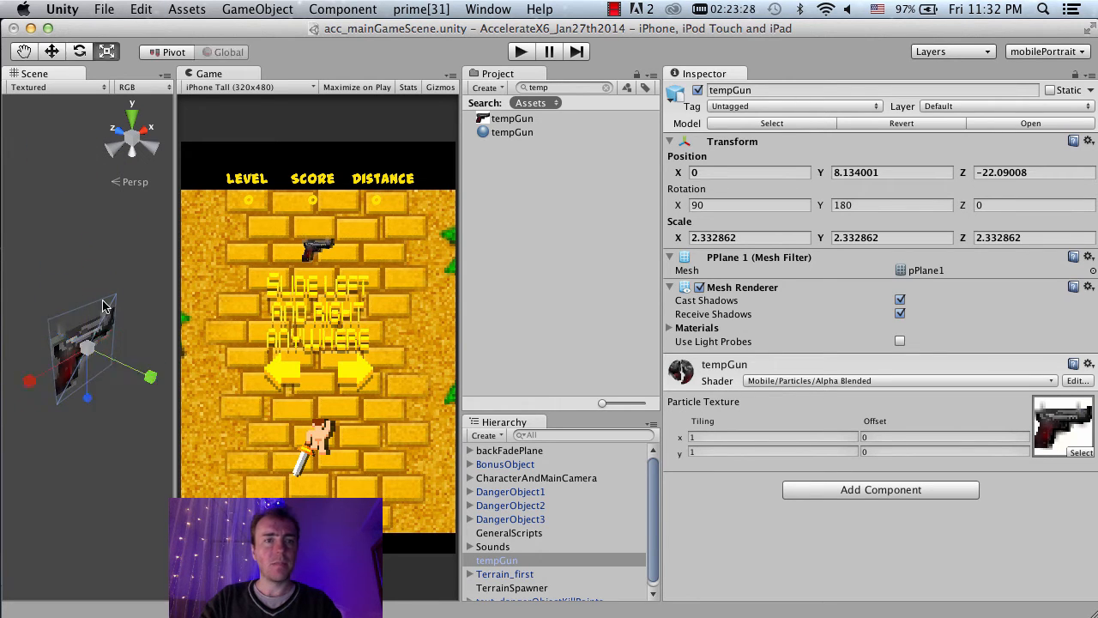
Step: Scale the tempGun plane uniformly to about 2.75, view it from the back and compare it with the original artwork in Photoshop
left_click_drag(86, 347, 103, 333)
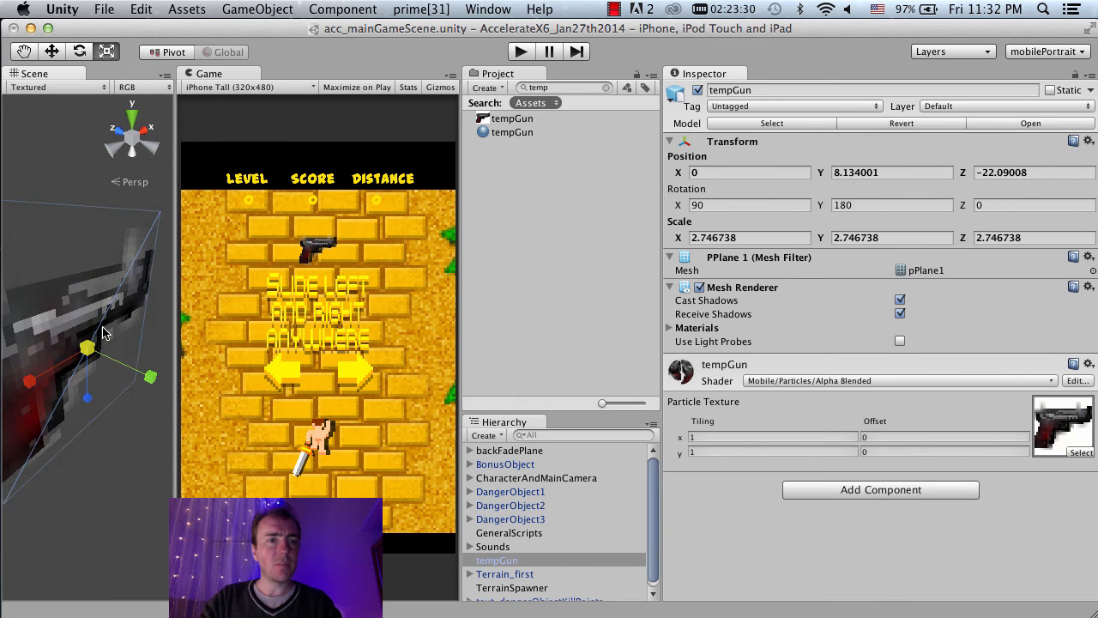
left_click(146, 153)
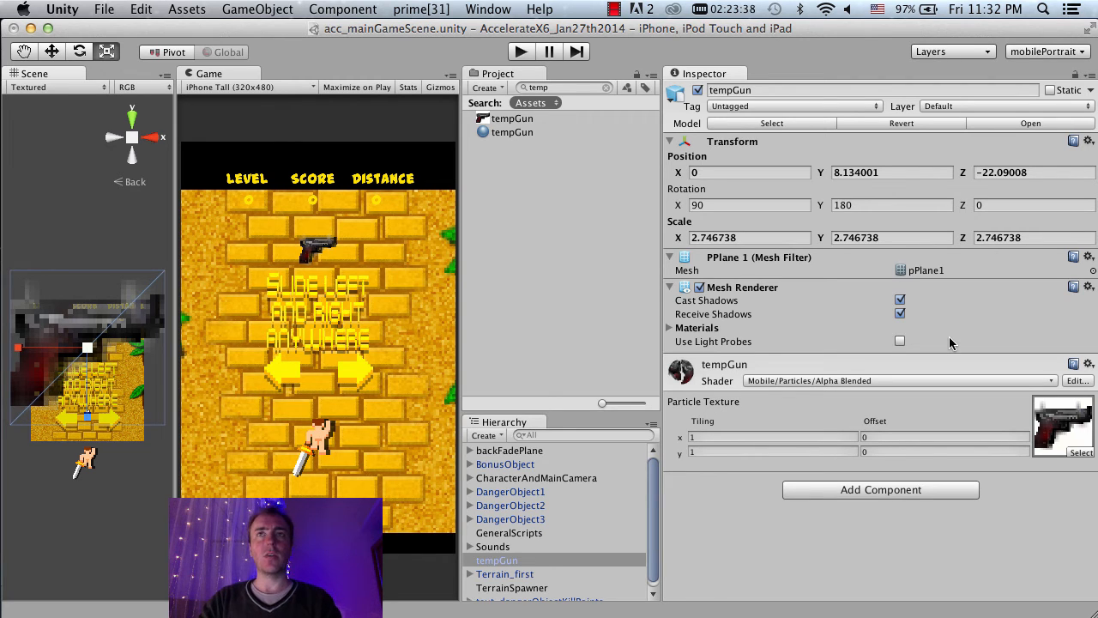
key("super+Tab")
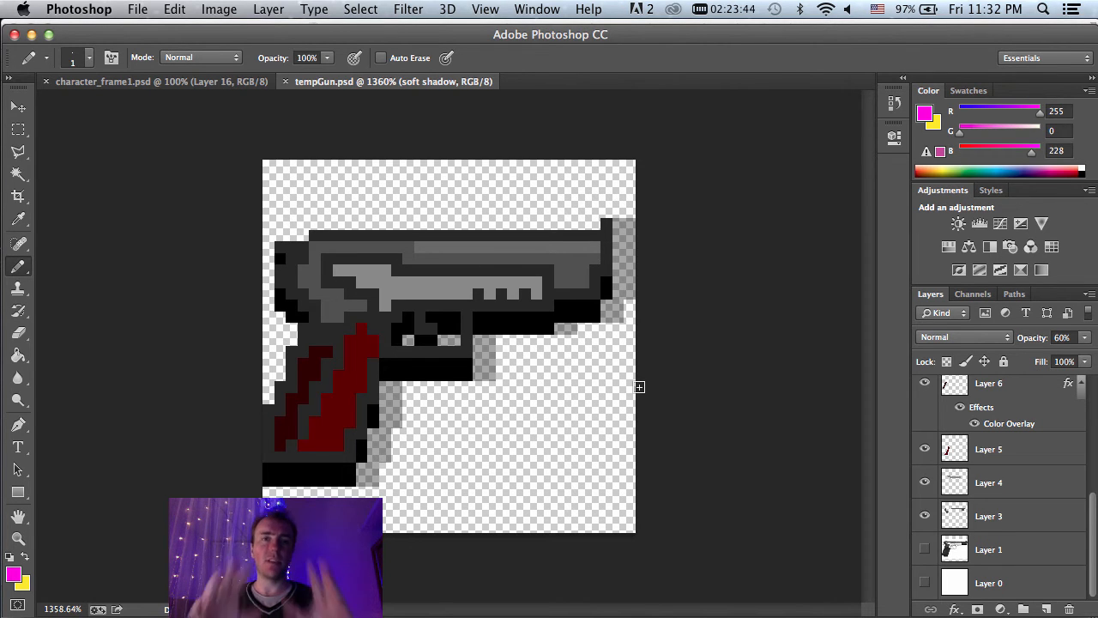
key("super+Tab")
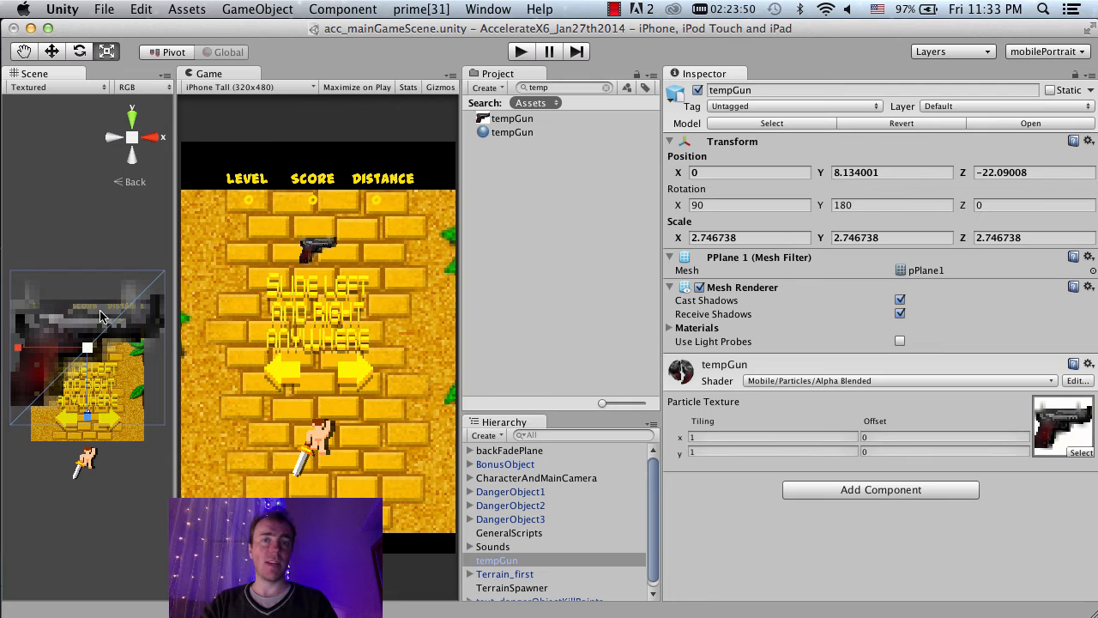
Step: Set the tempGun texture's iPhone override format to RGBA 16 bit and apply the import settings
left_click(533, 120)
scroll(752, 175, "down", 2)
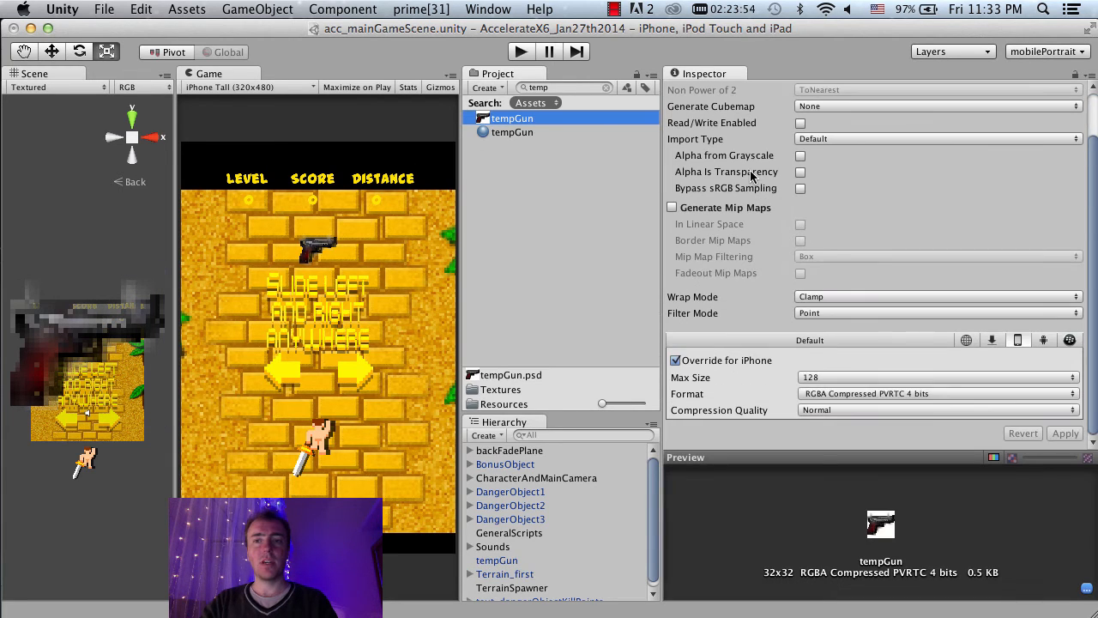
left_click(843, 393)
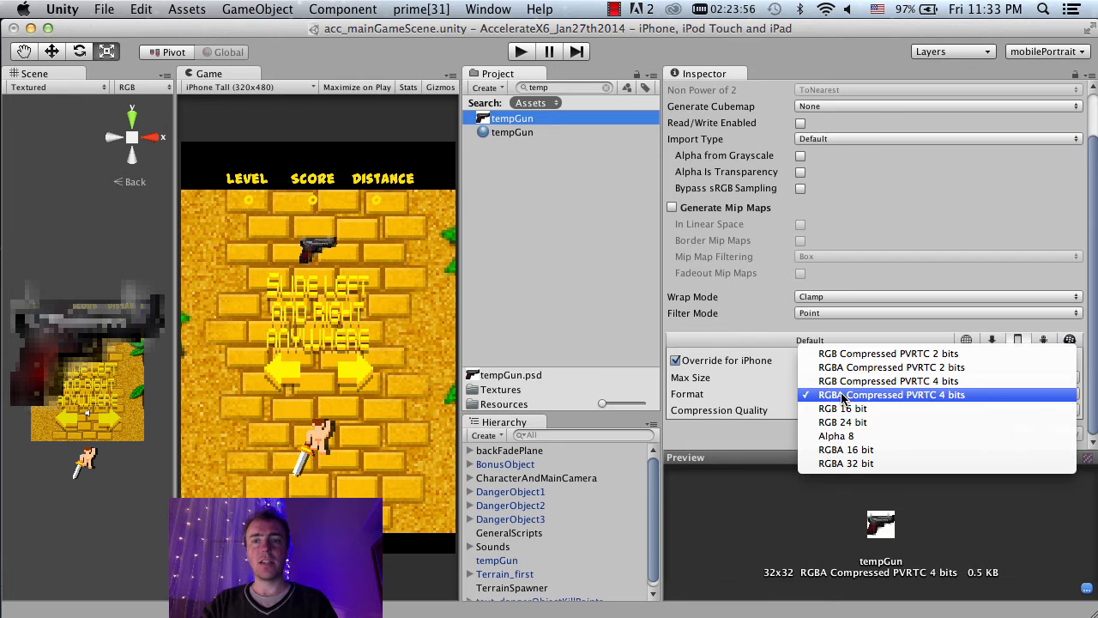
left_click(872, 450)
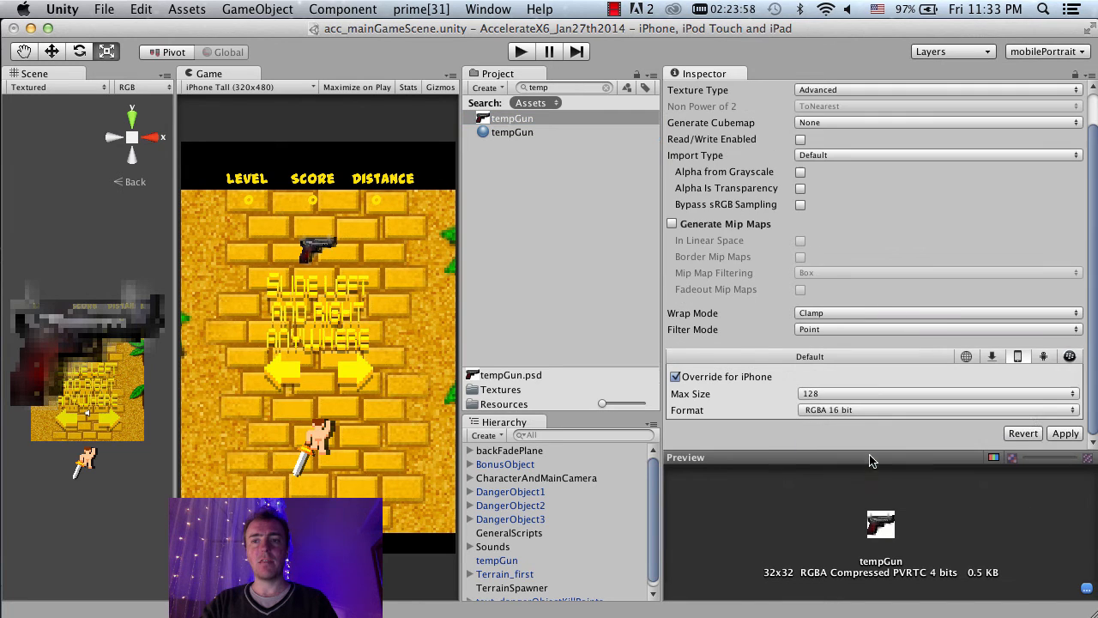
left_click(1066, 433)
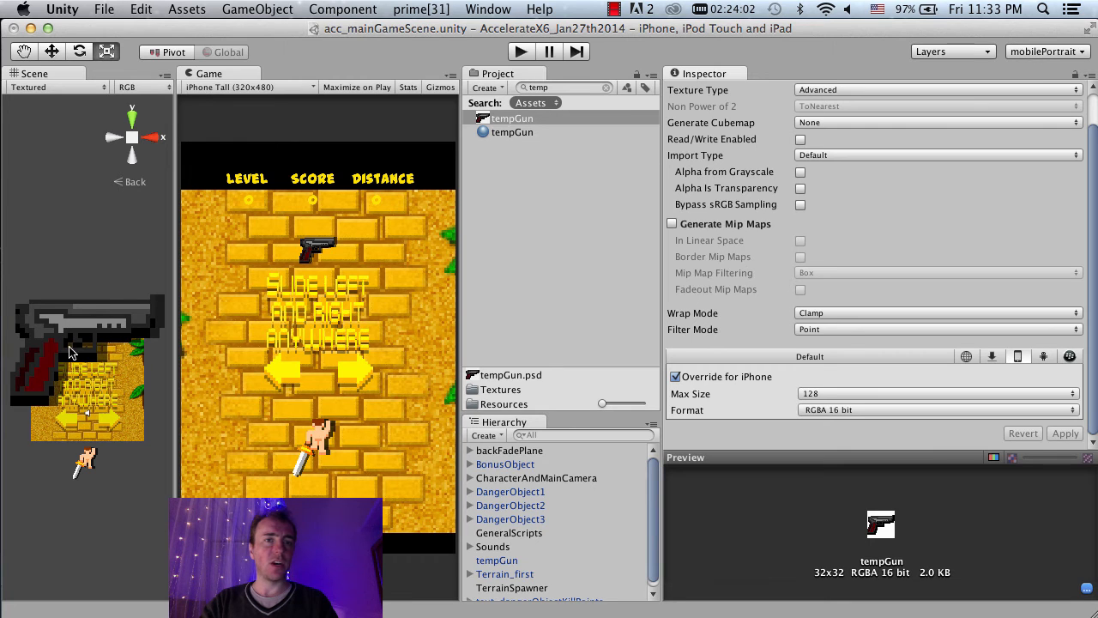
Step: Move the tempGun plane to about X -0.38, Y 6.91 and scale it uniformly to about 11.84
left_click(124, 362)
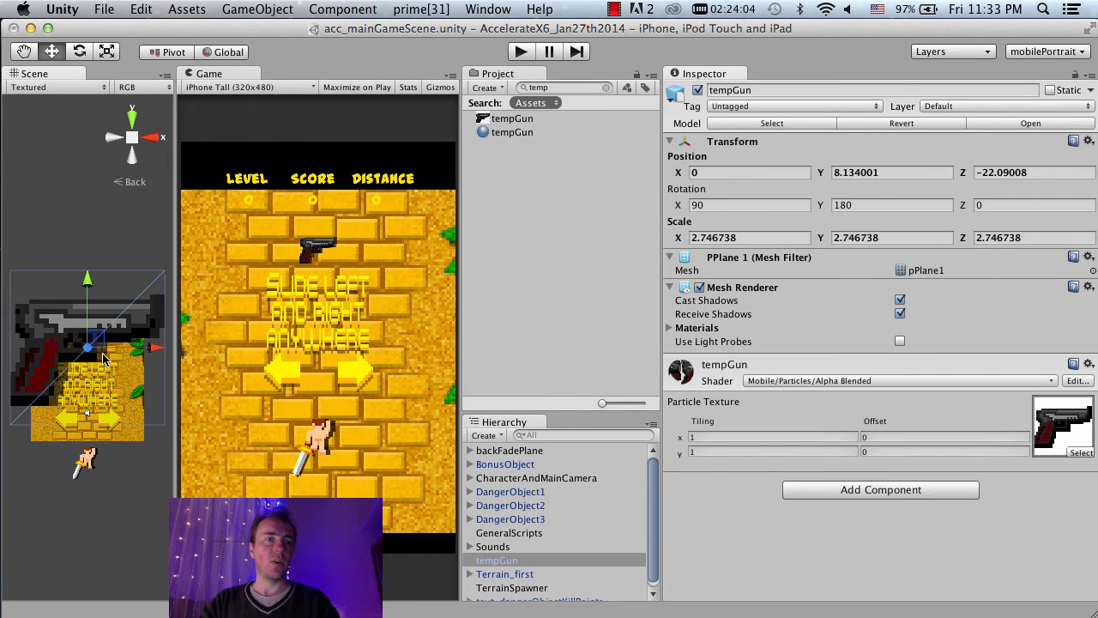
left_click_drag(100, 333, 161, 413)
left_click_drag(62, 419, 355, 345)
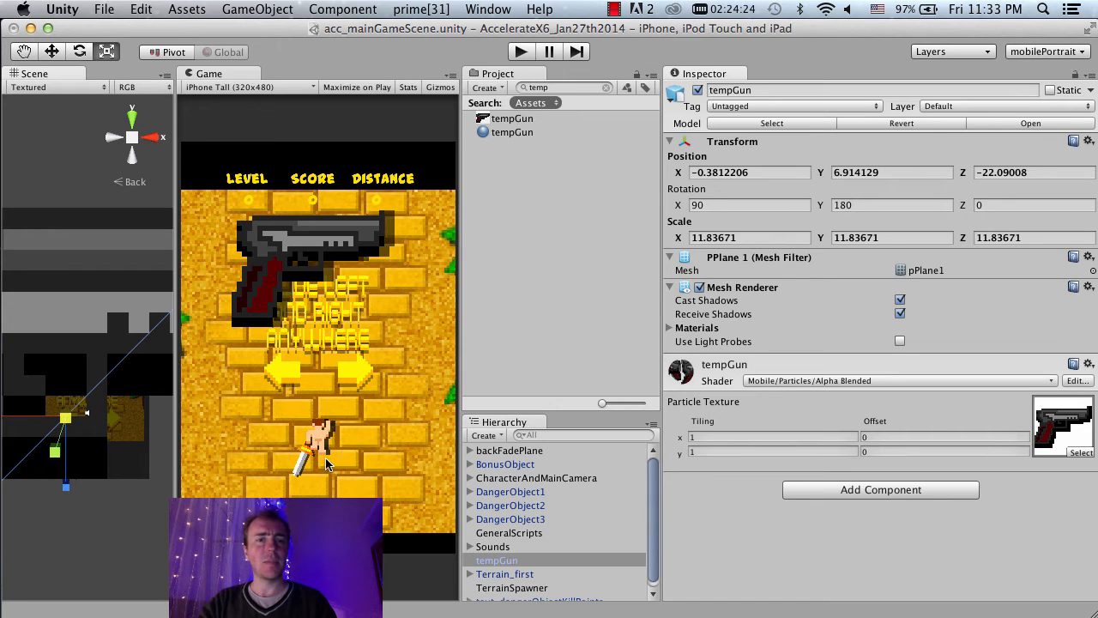
key("f")
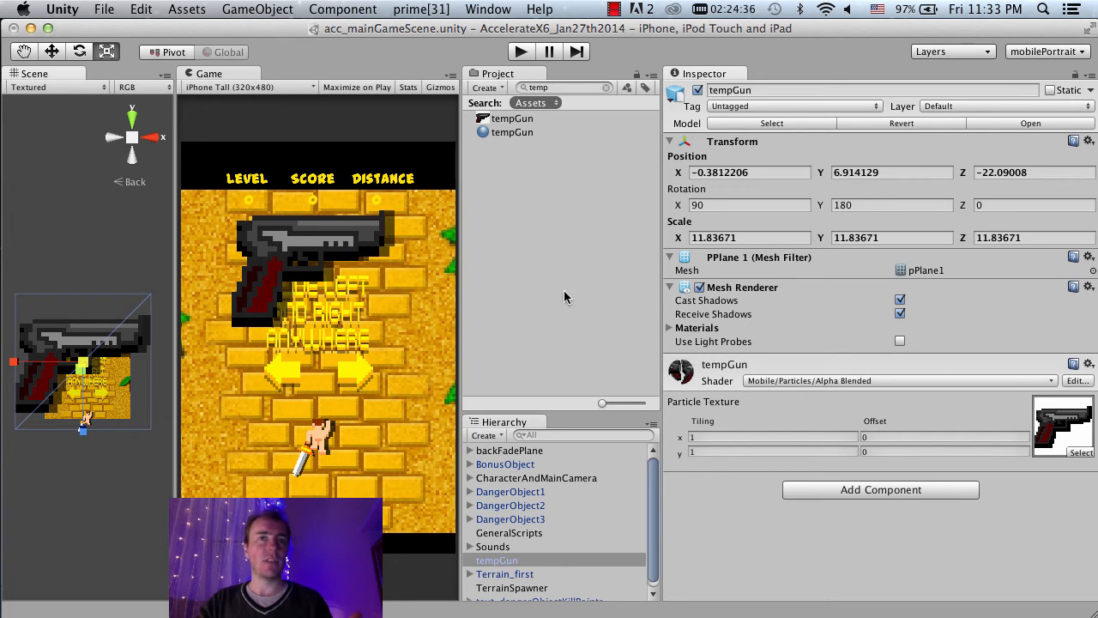
Step: Locate the texture used by the tempGun material, set its iPhone Max Size to 32 and apply the import settings
left_click(1077, 433)
left_click(551, 264)
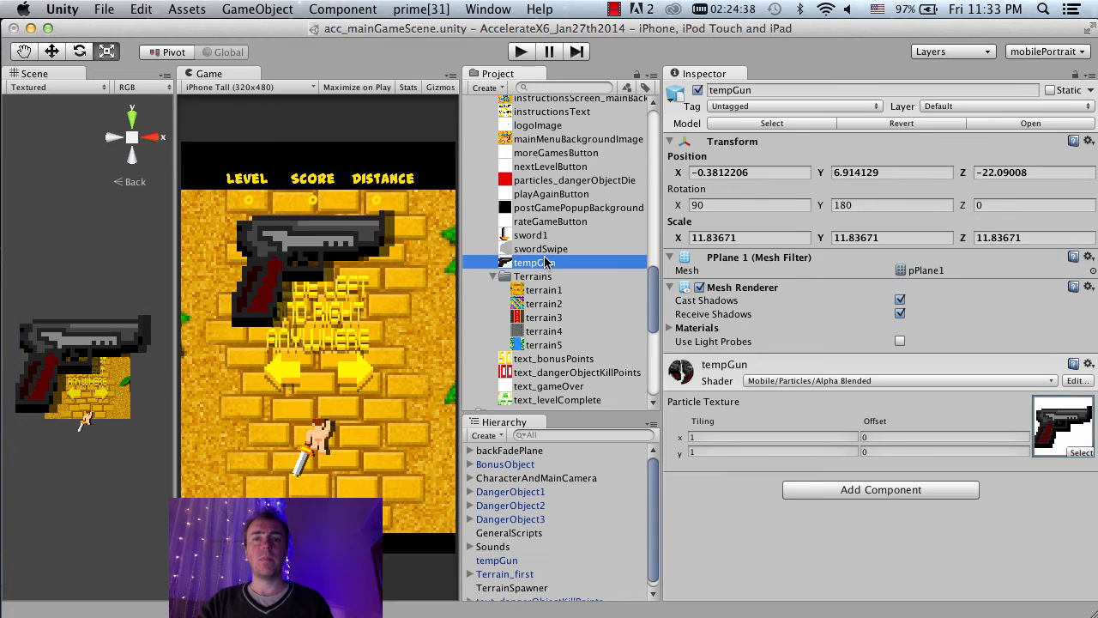
scroll(930, 298, "down", 2)
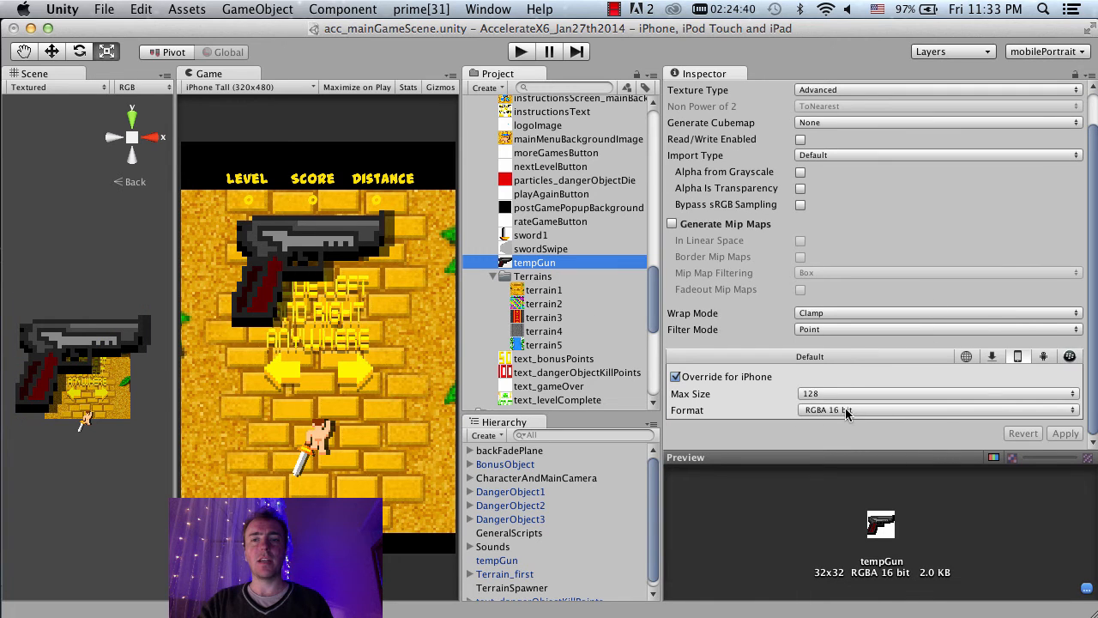
left_click(879, 396)
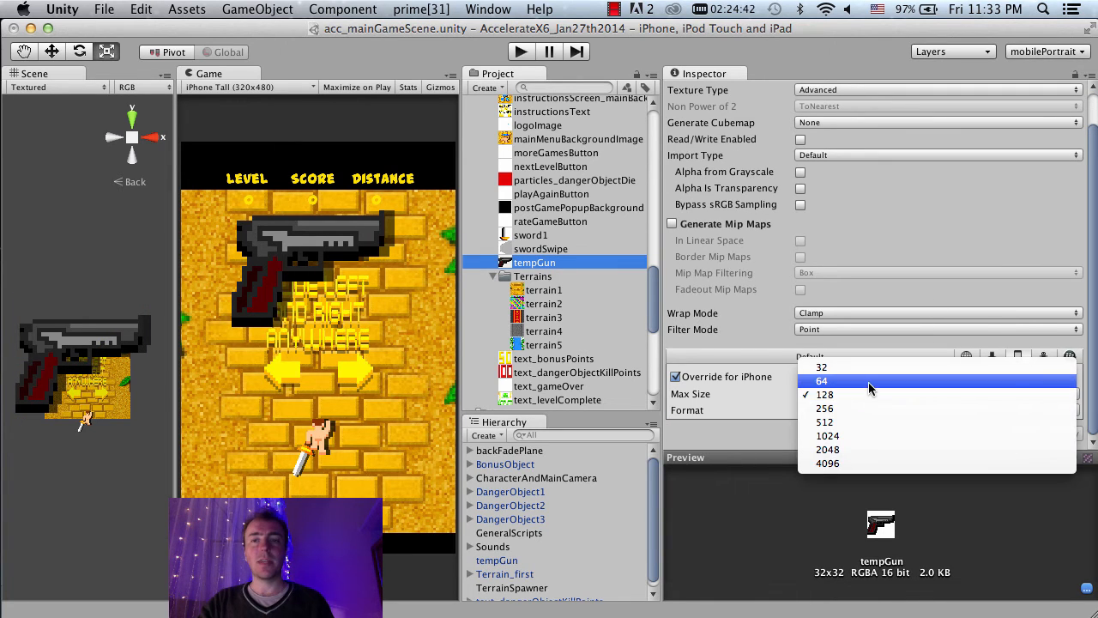
left_click(888, 379)
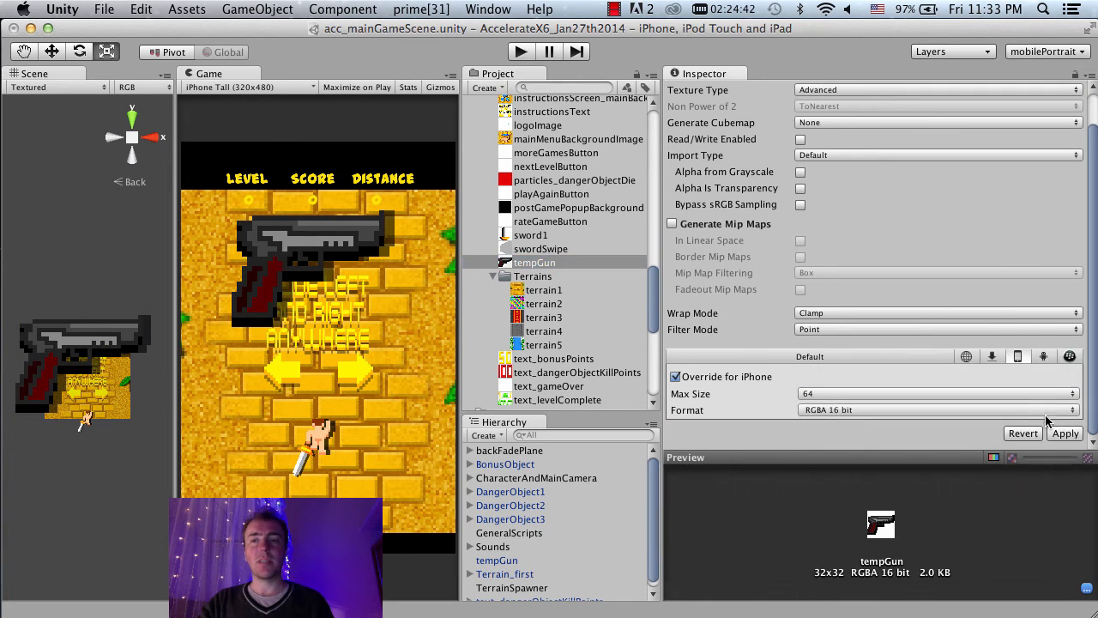
left_click(963, 391)
left_click(963, 380)
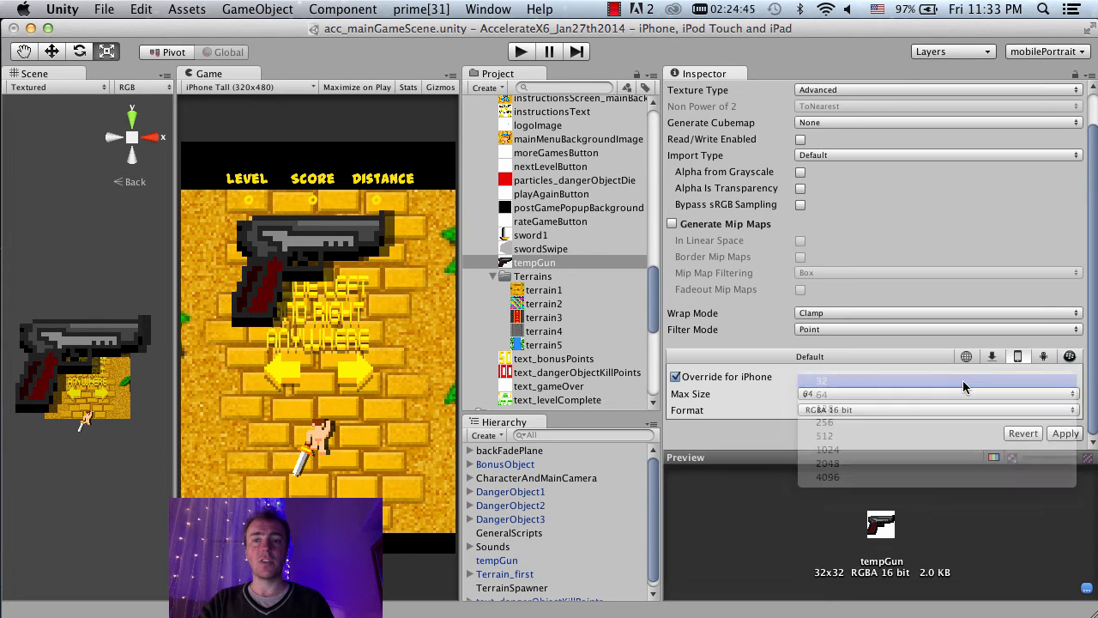
left_click(1063, 434)
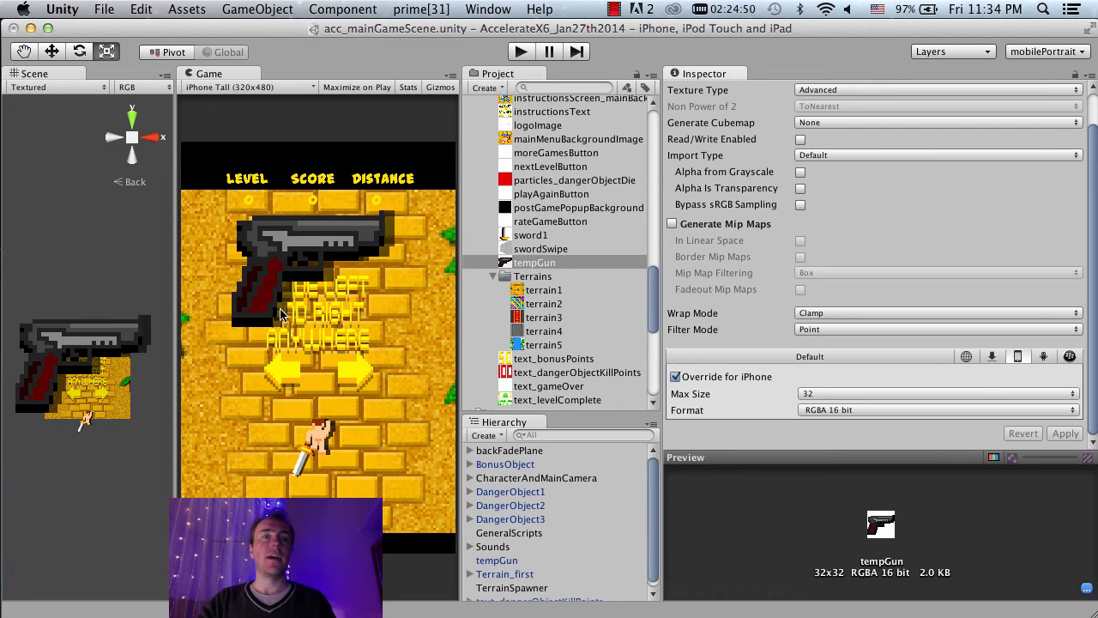
Step: Try a Max Size of 128 on the tempGun texture, restore it to 32 and apply
left_click(841, 393)
left_click(840, 396)
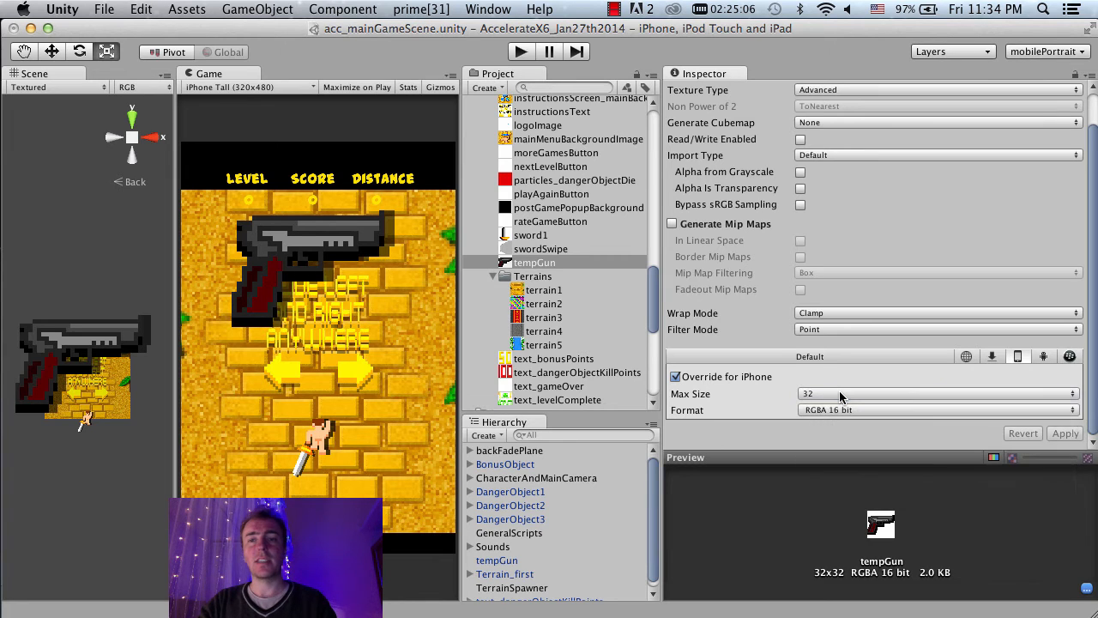
left_click(841, 393)
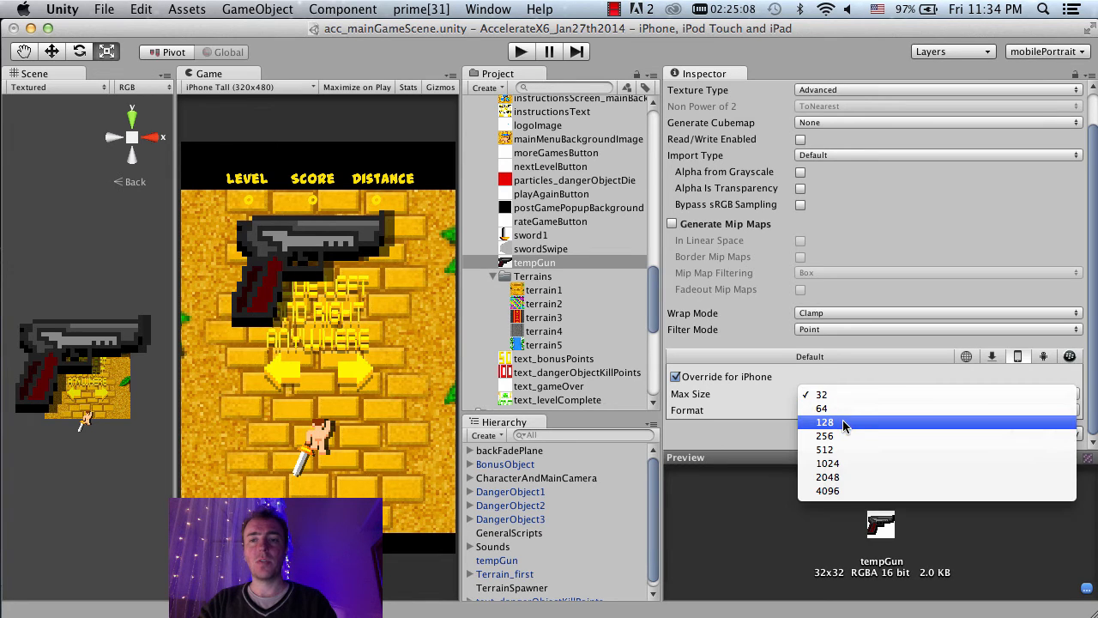
left_click(844, 422)
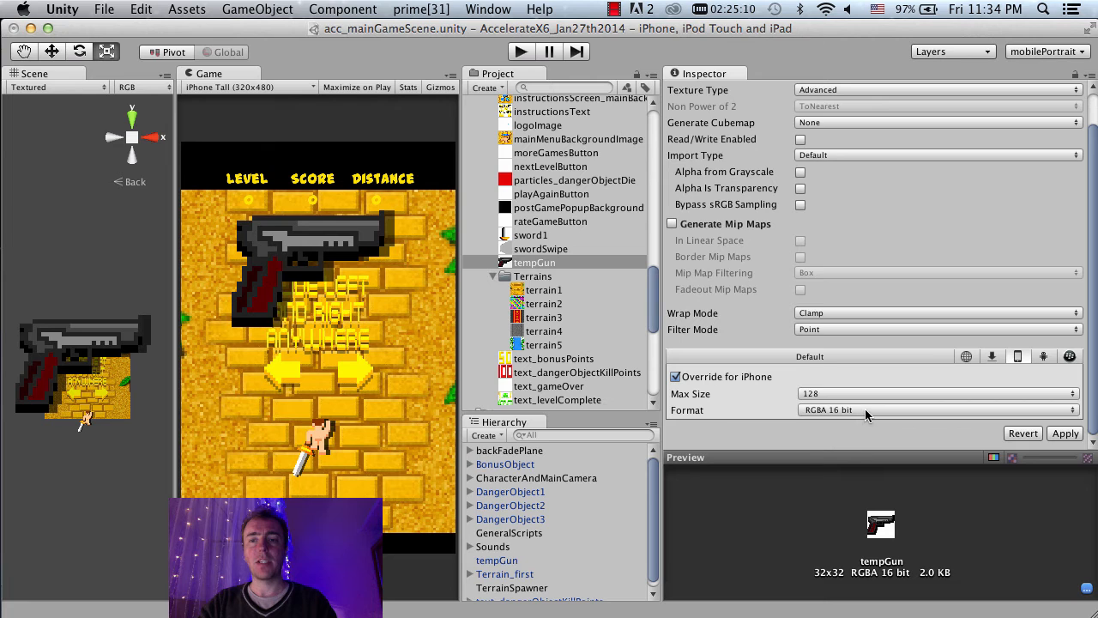
left_click(854, 394)
left_click(872, 368)
left_click(1068, 434)
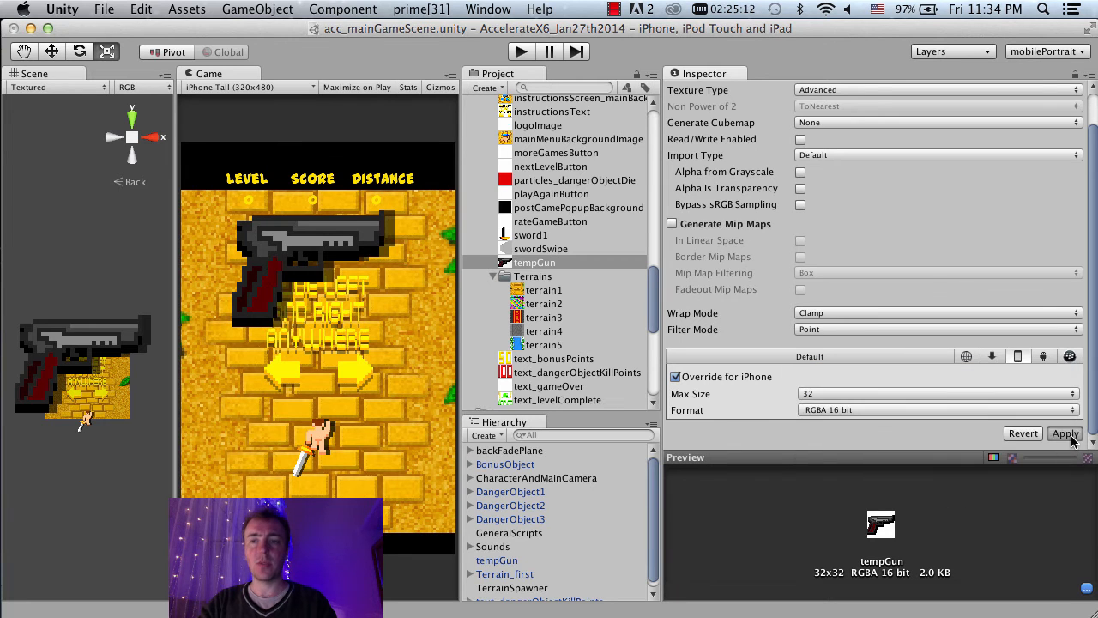
Step: Switch to Photoshop and resize the tempGun.psd image to 128 × 128 pixels with Nearest Neighbor (hard edges) resampling
key("super+Tab")
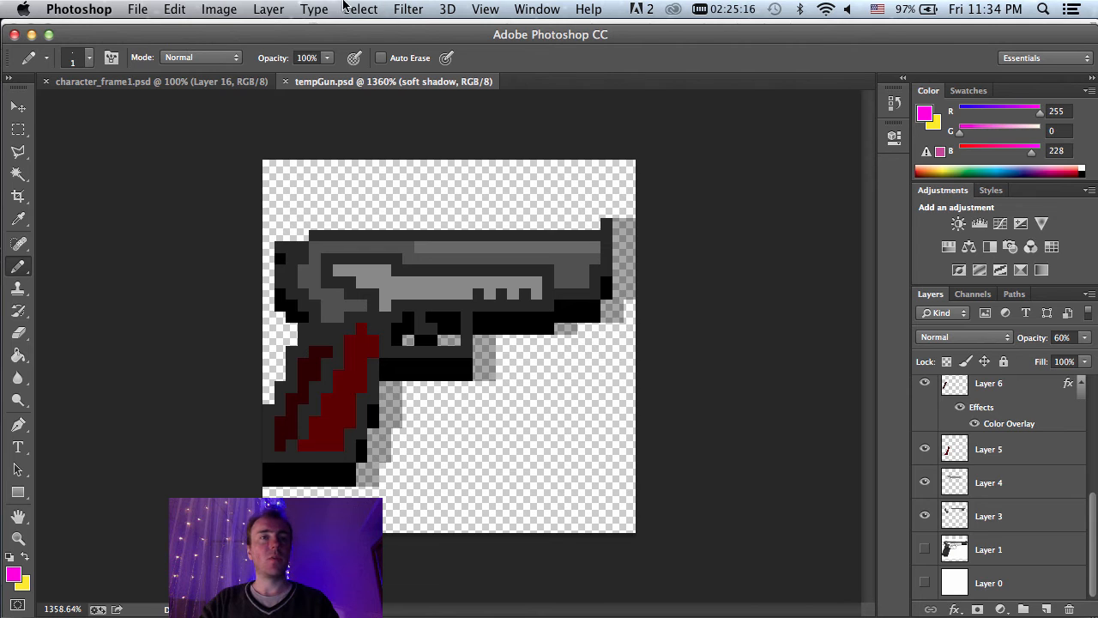
left_click(230, 8)
left_click(250, 161)
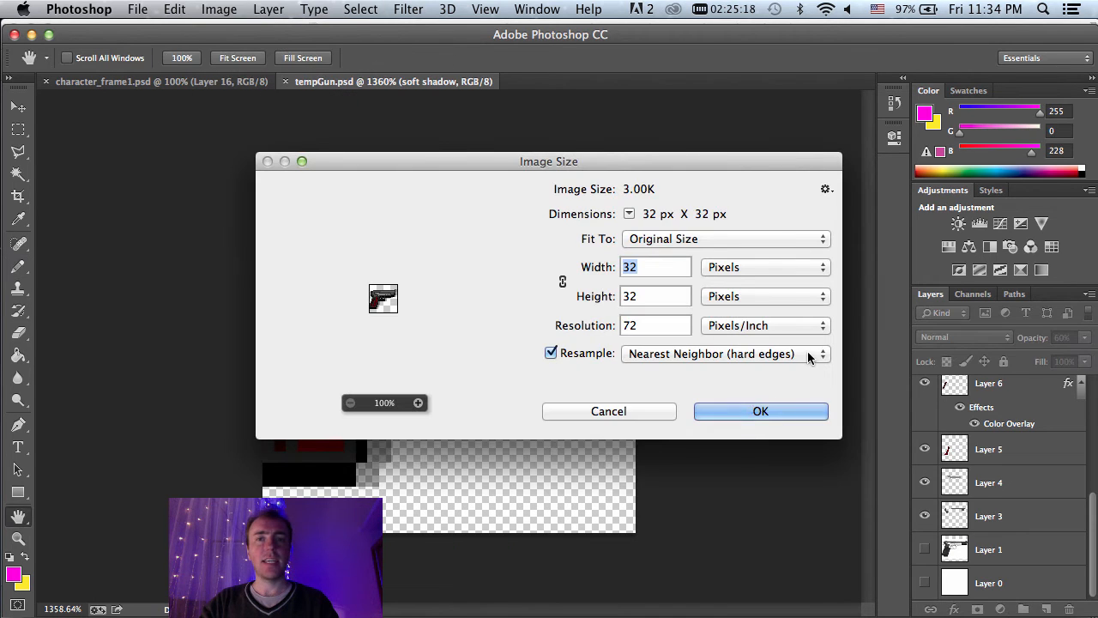
type("128")
key("Tab")
type("128")
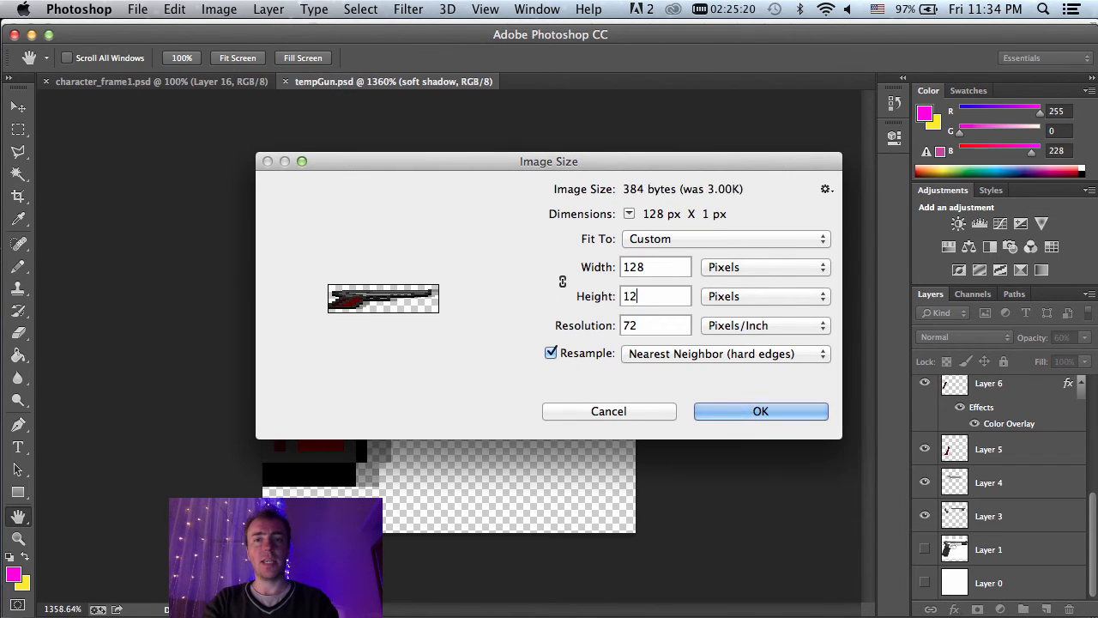
left_click(762, 358)
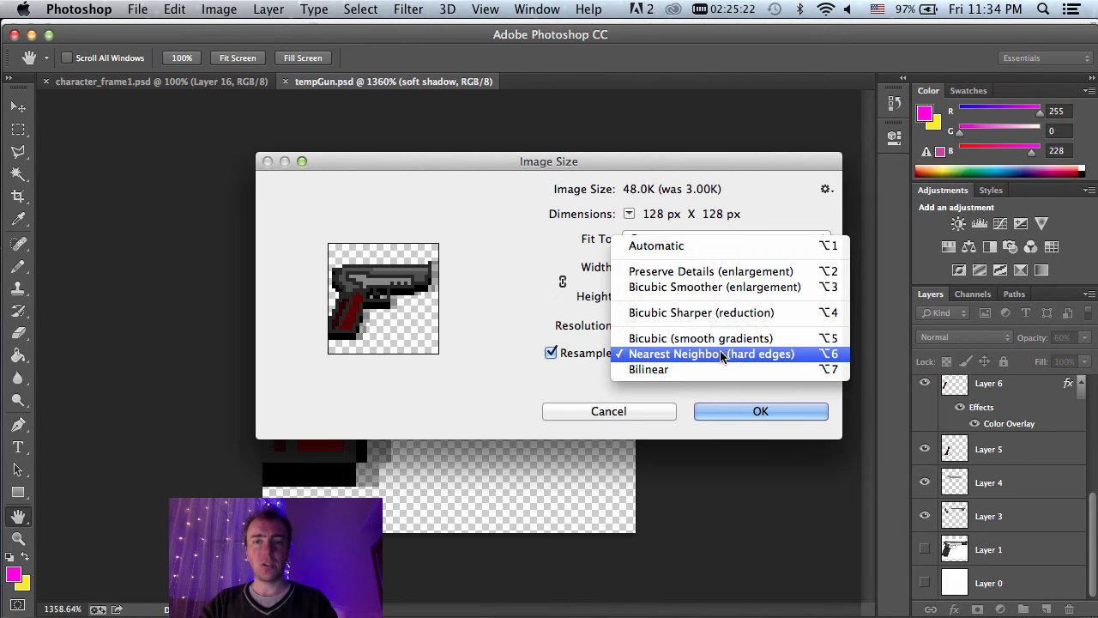
left_click(735, 354)
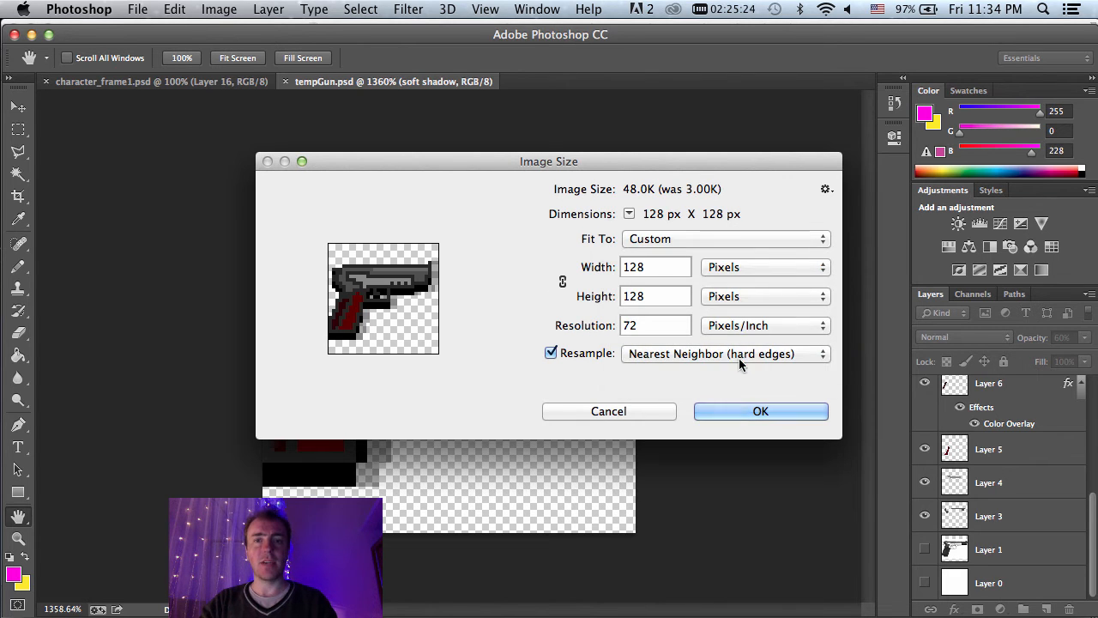
left_click(758, 412)
Step: Fit the enlarged pistol on screen, look over its layers and undo the image resize
key("b")
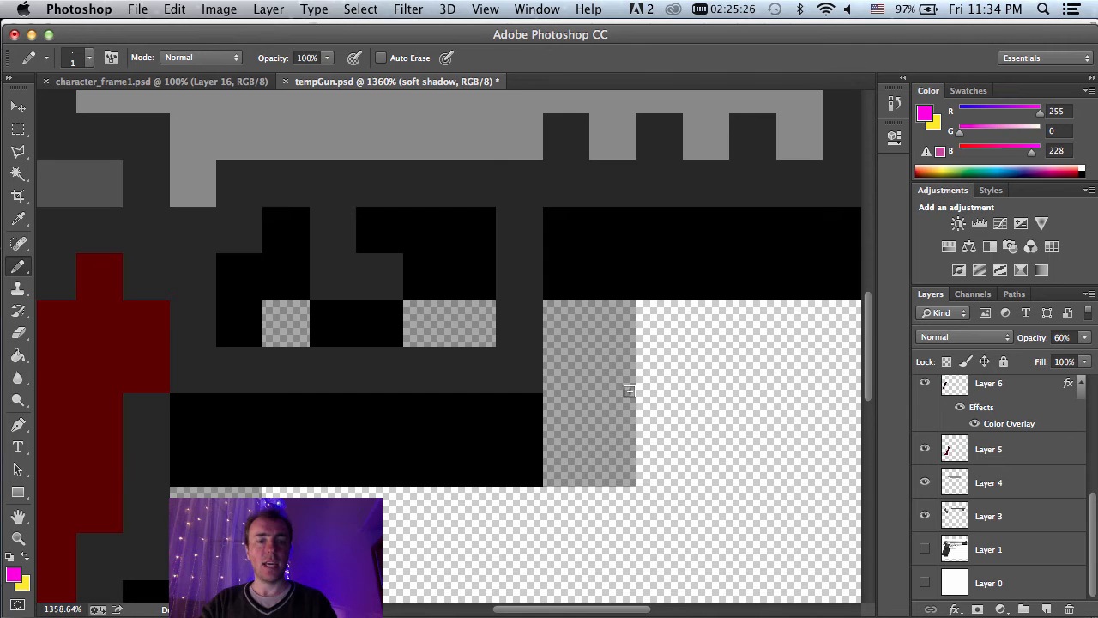
key("super+0")
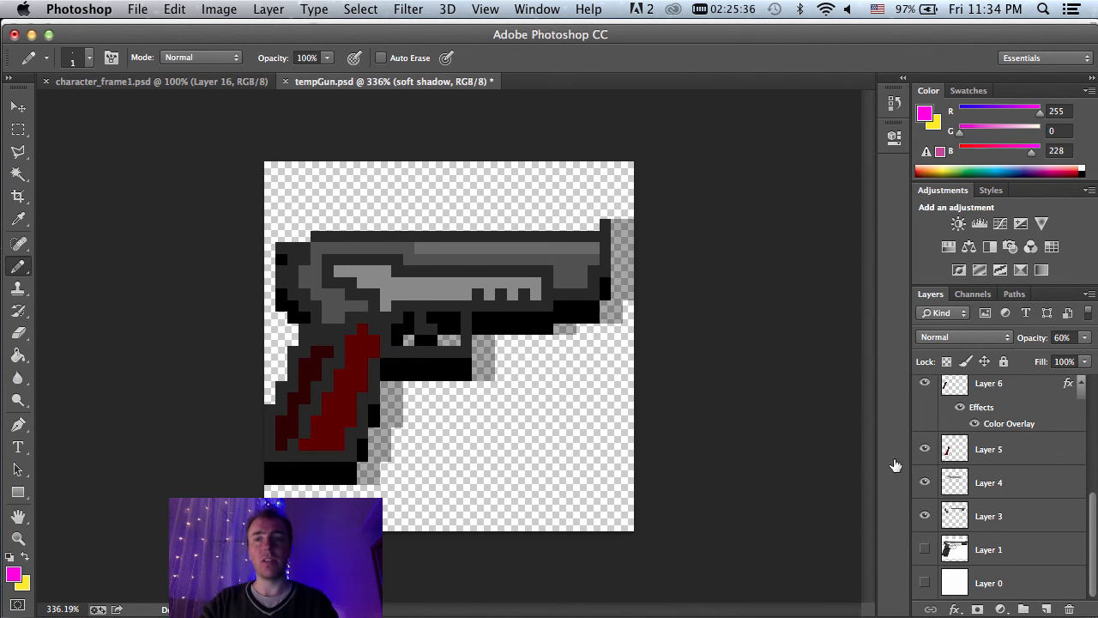
scroll(1039, 481, "up", 2)
scroll(1039, 481, "up", 4)
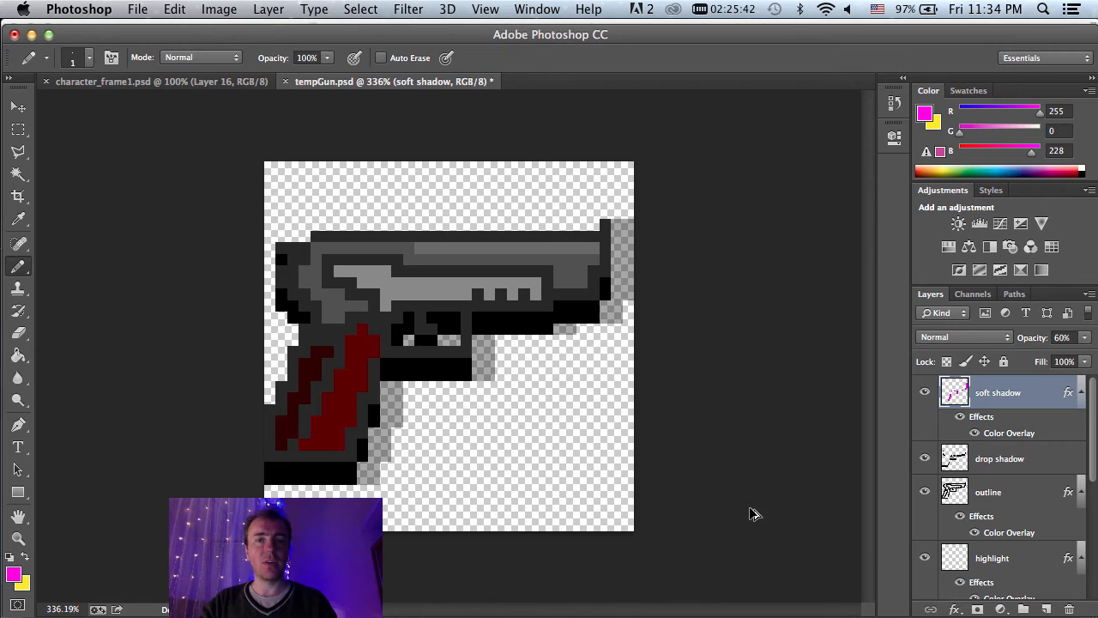
key("super+z")
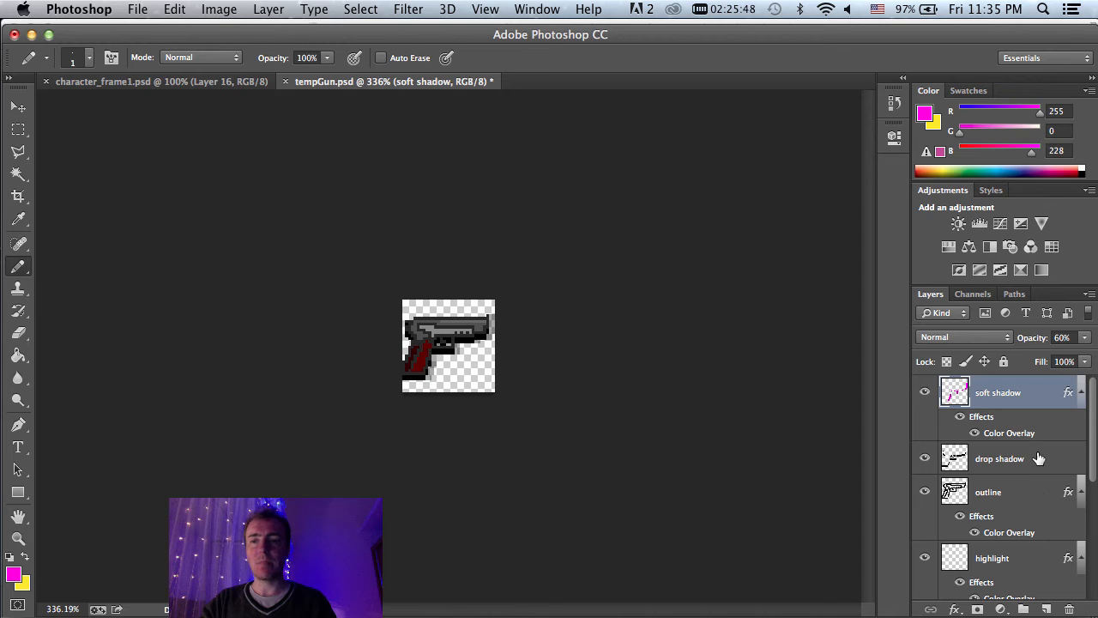
Step: Give the drop shadow layer a Stroke effect with a size of 1 px
scroll(1034, 490, "down", 5)
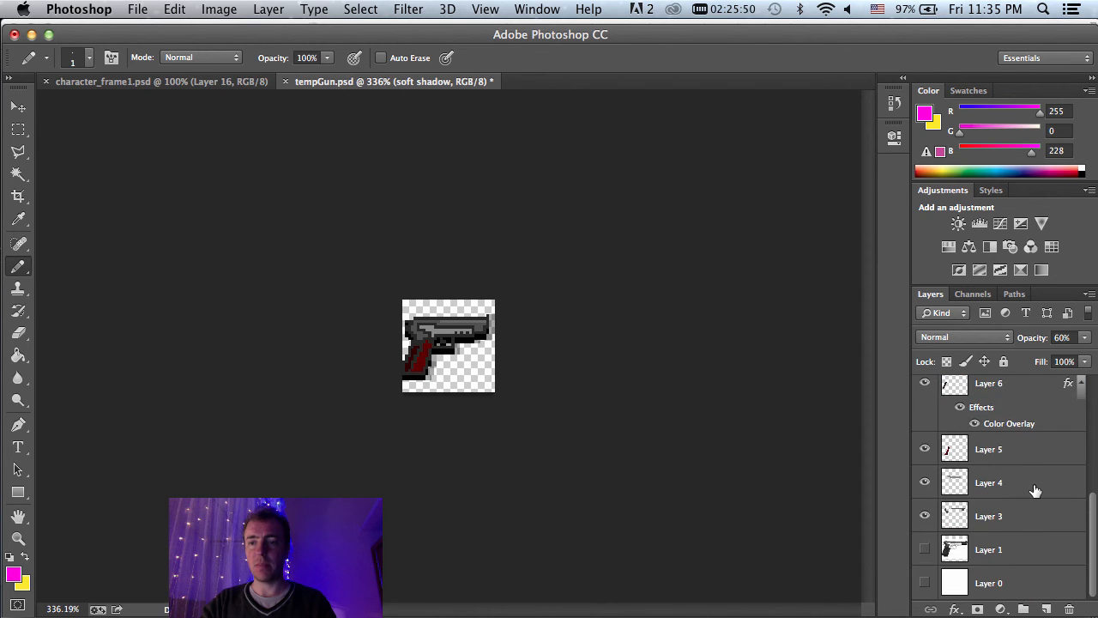
scroll(1034, 489, "up", 5)
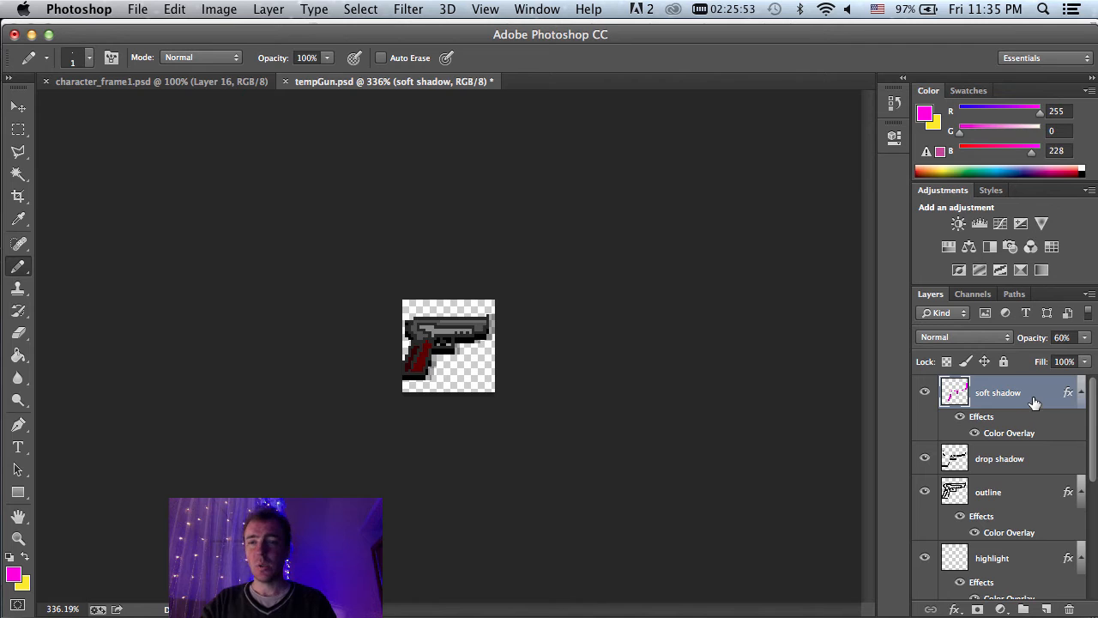
double_click(1039, 463)
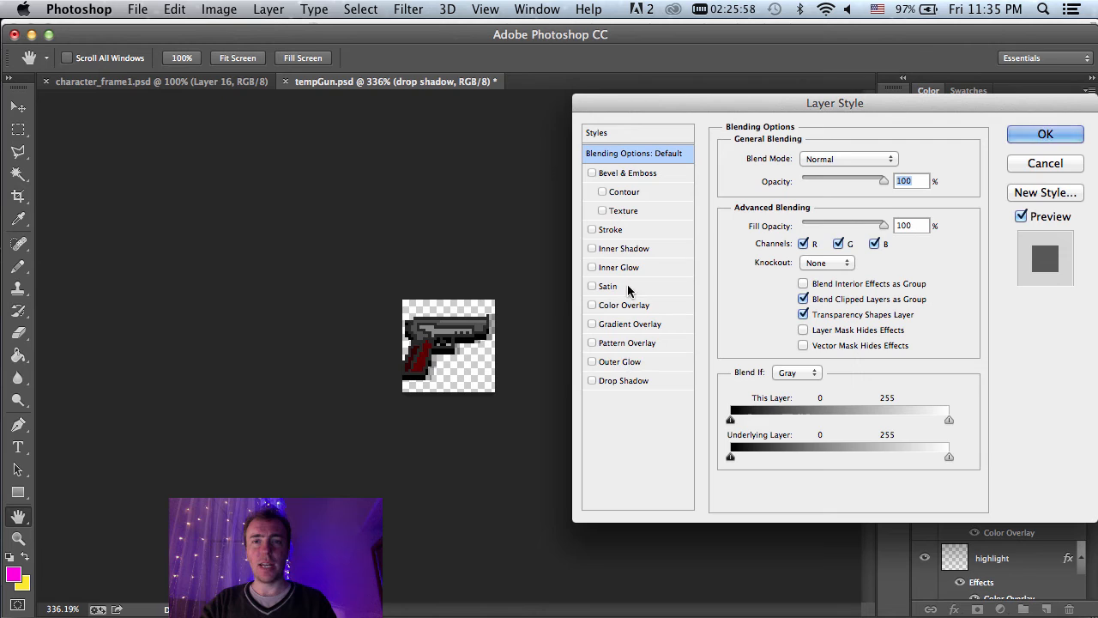
left_click(621, 228)
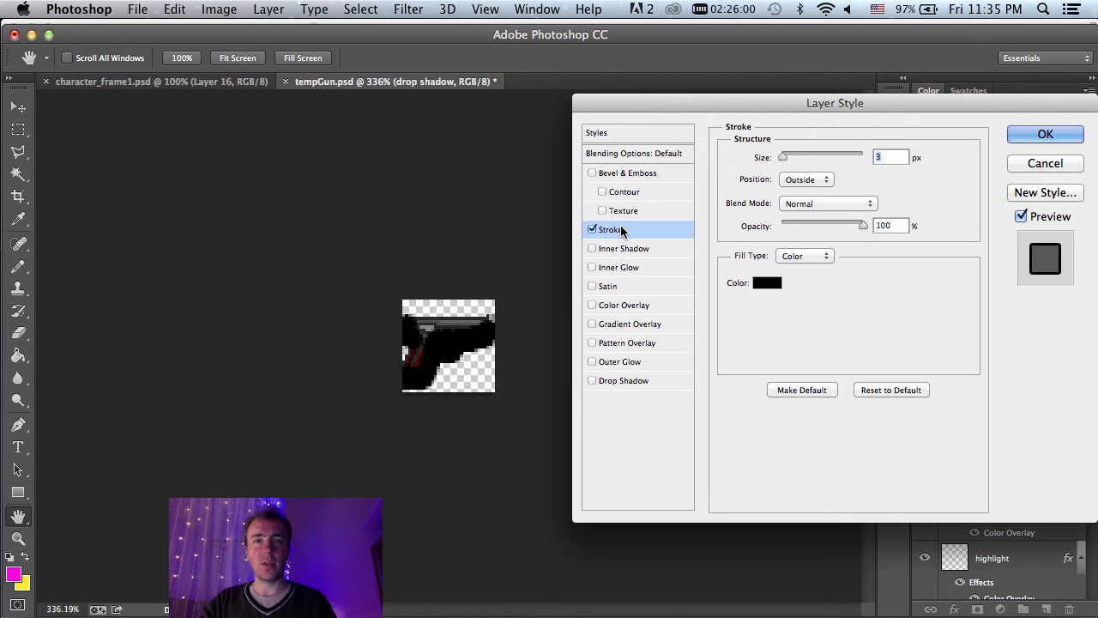
left_click_drag(785, 158, 777, 157)
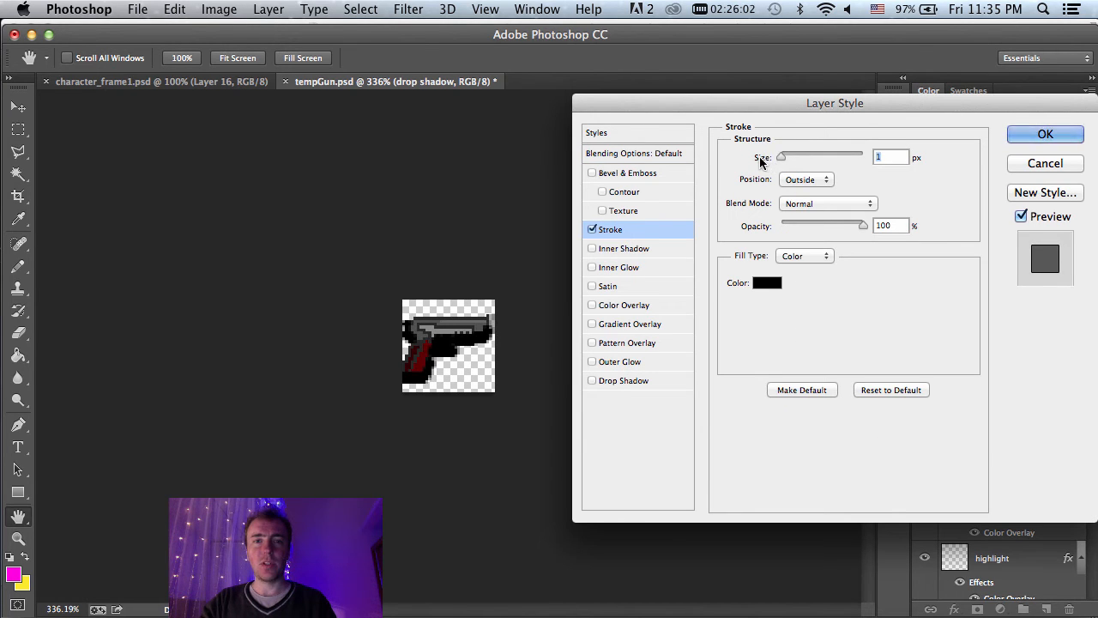
Step: Set the drop shadow layer's stroke colour to green (#00c112) and apply the layer style
left_click(766, 286)
mouse_move(769, 291)
left_mouse_down()
mouse_move(840, 270)
mouse_move(851, 244)
left_mouse_up()
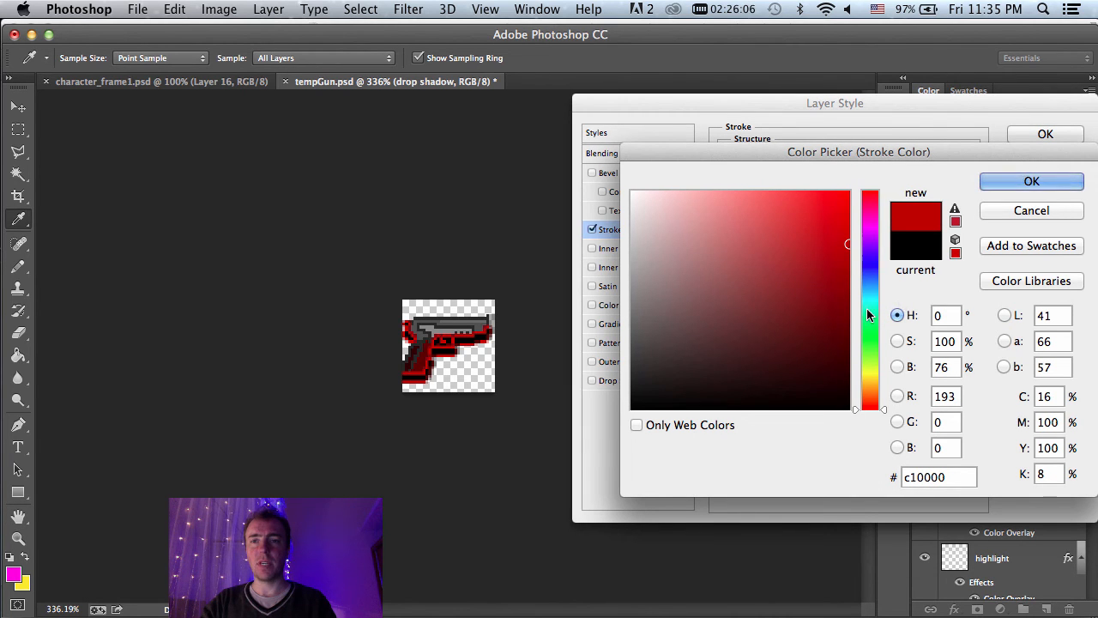
left_click_drag(868, 282, 875, 337)
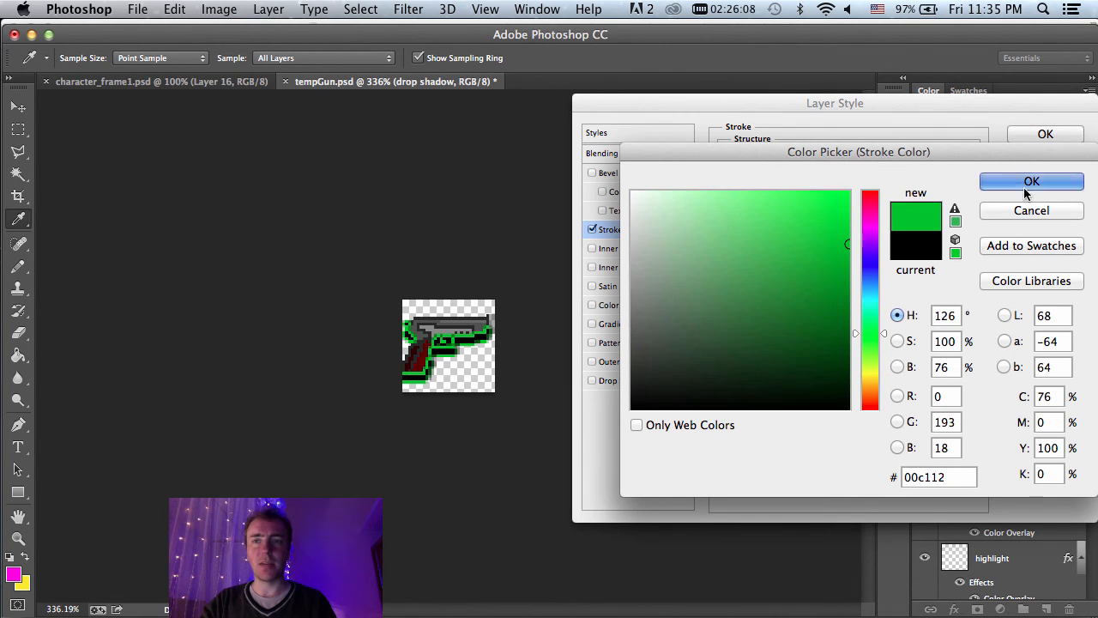
left_click(1031, 181)
left_click(1038, 135)
key("b")
scroll(607, 281, "up", 5)
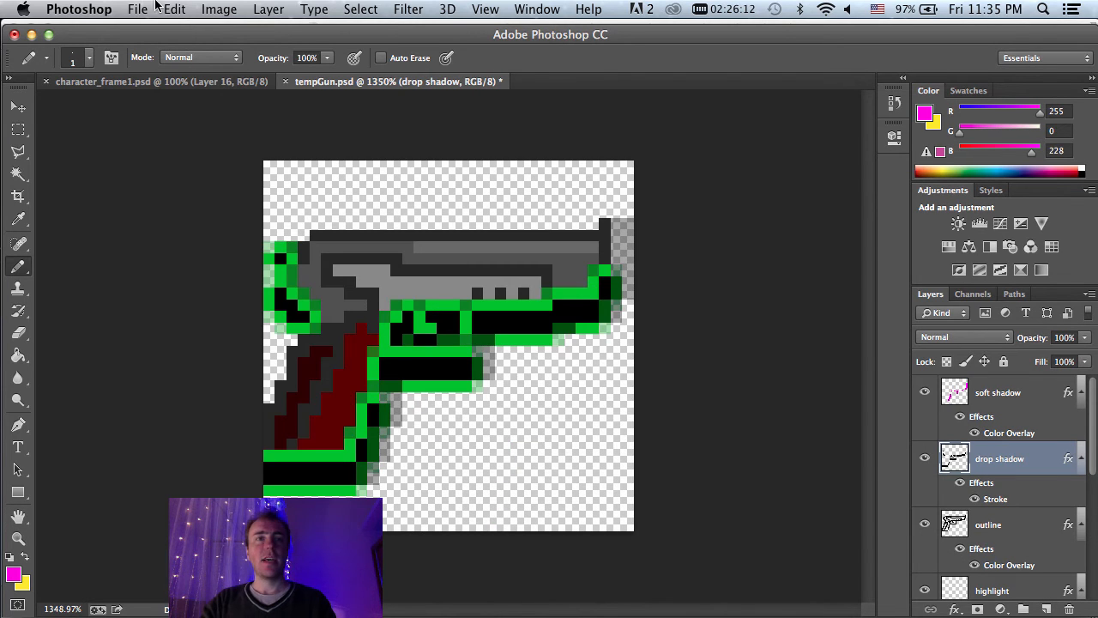
Step: Try resizing the image to 128 × 128 pixels with the live green stroke and undo the resize
left_click(219, 9)
left_click(225, 161)
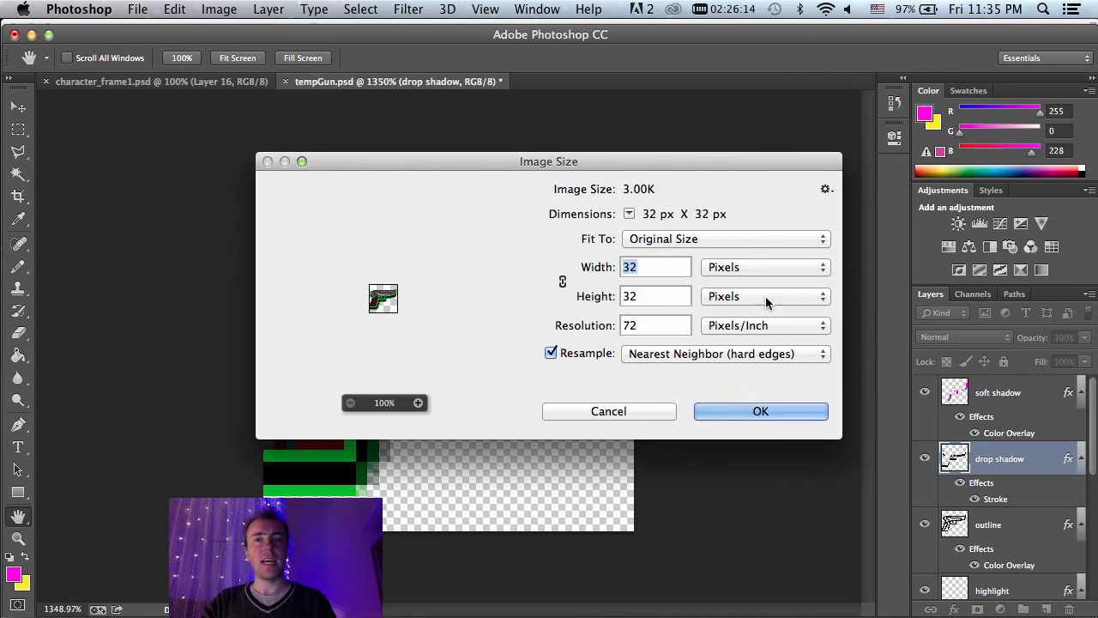
type("128")
key("Tab")
type("128")
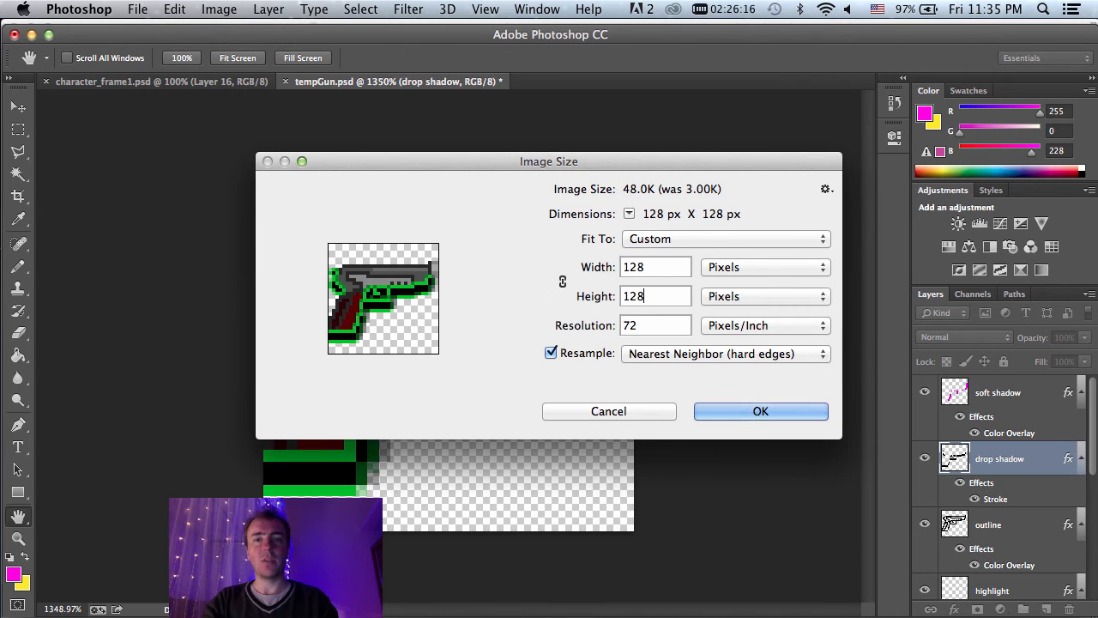
key("Return")
scroll(544, 409, "down", 5)
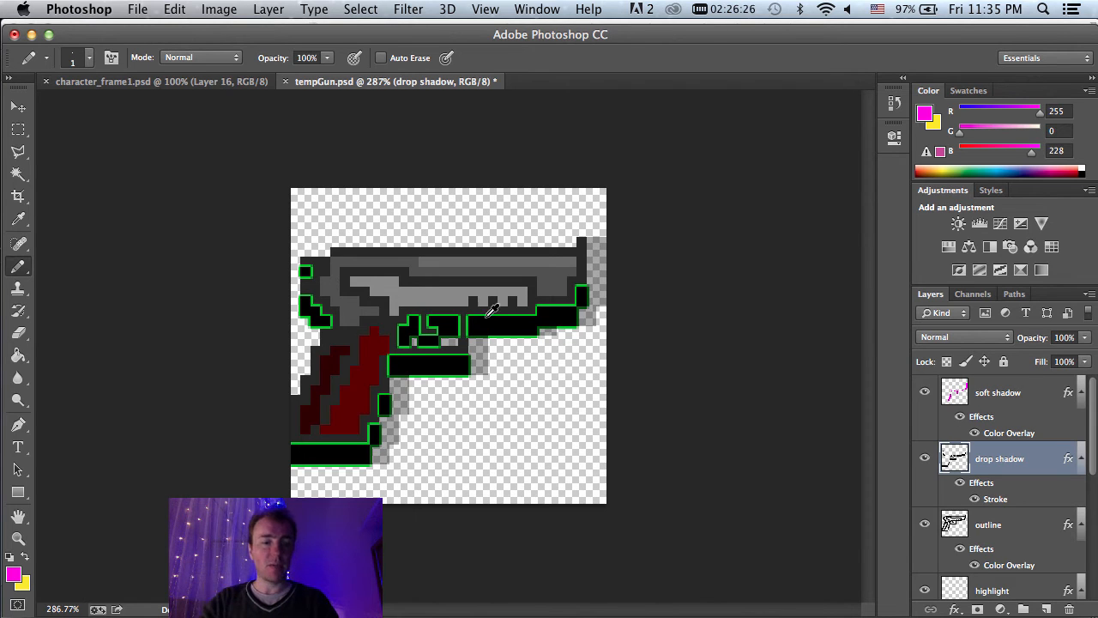
key("super+z")
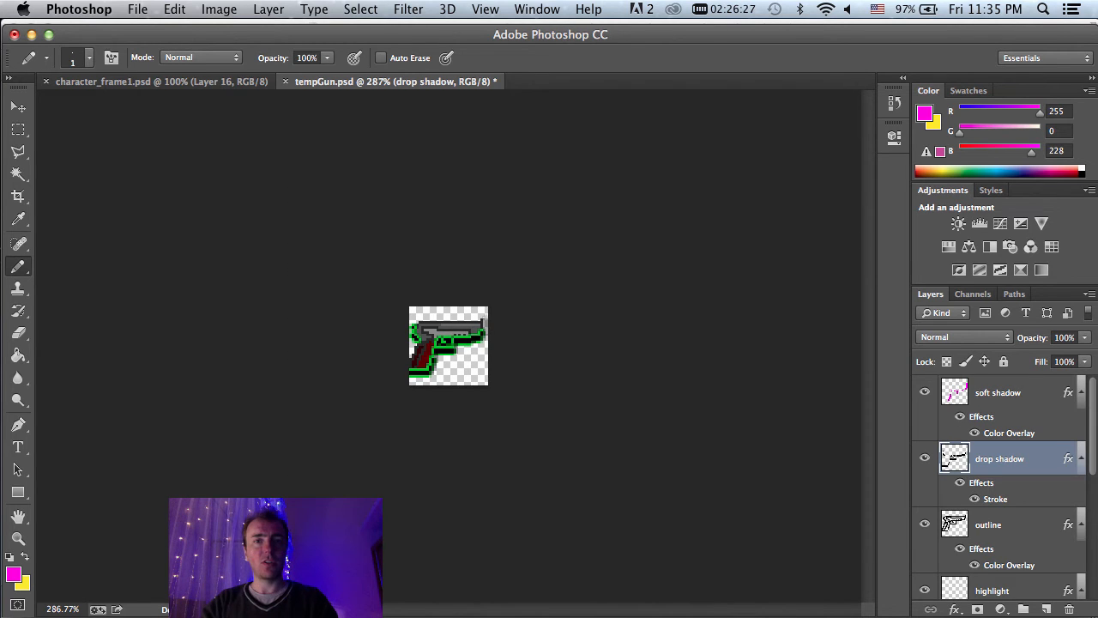
Step: Rasterize the layer style of the drop shadow layer
right_click(1043, 460)
scroll(984, 488, "down", 5)
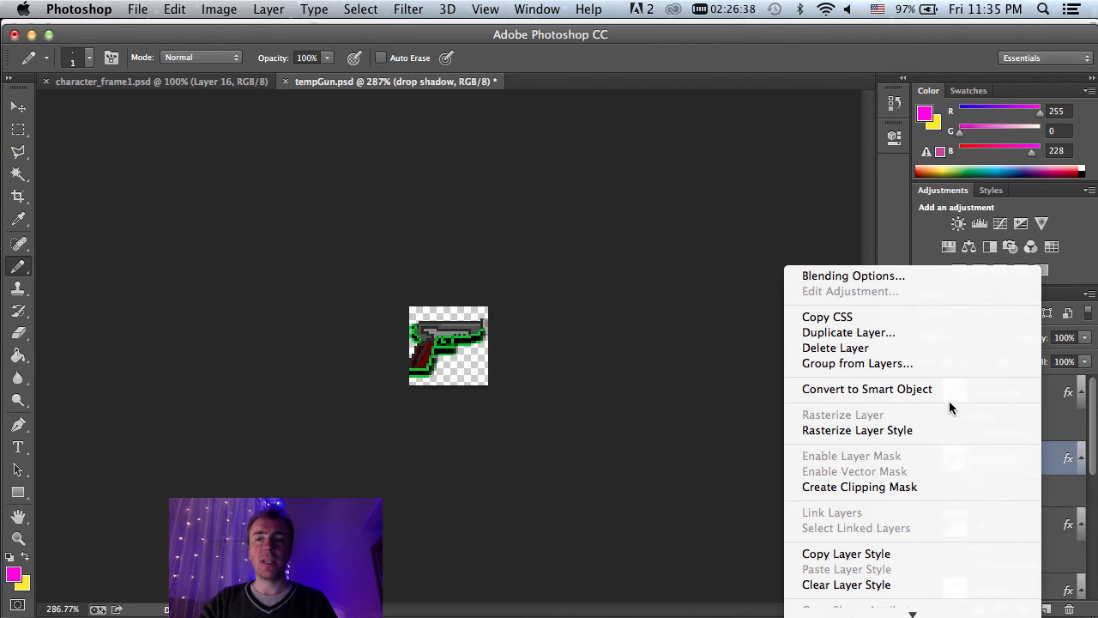
left_click(938, 432)
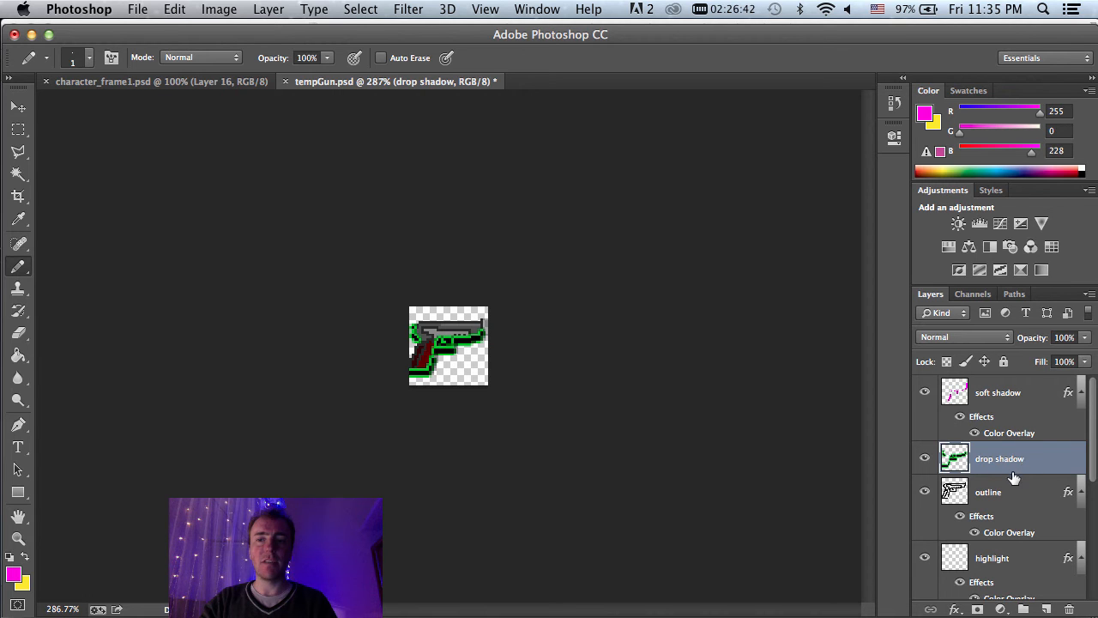
Step: Resize the image with the rasterized green stroke to 128 × 128 pixels
left_click(219, 9)
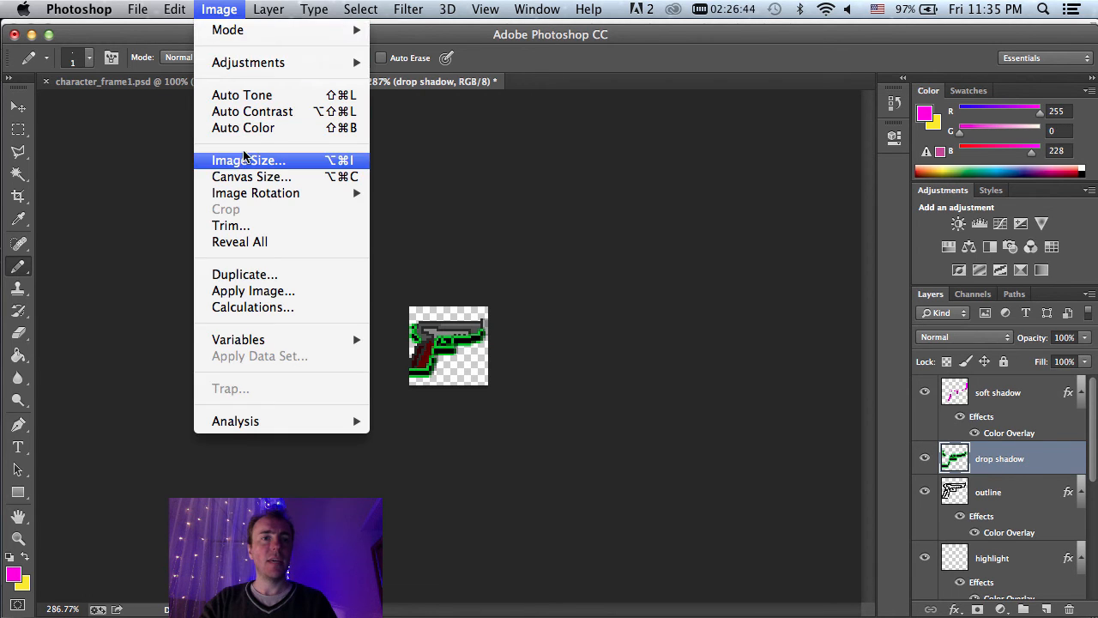
left_click(247, 160)
type("128")
key("Tab")
type("1")
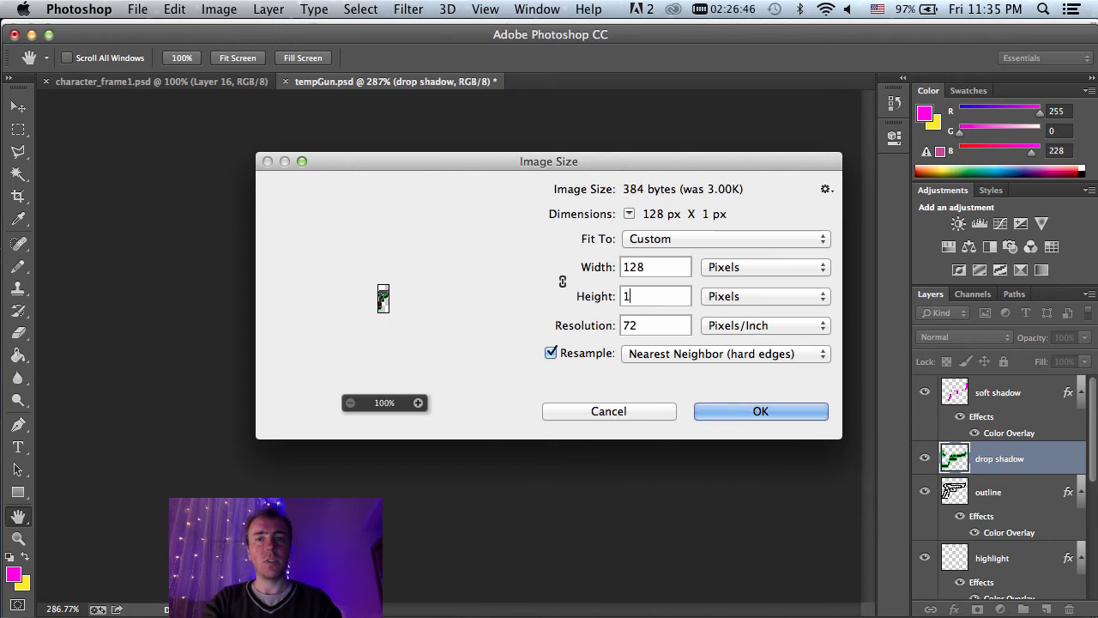
type("28")
key("Return")
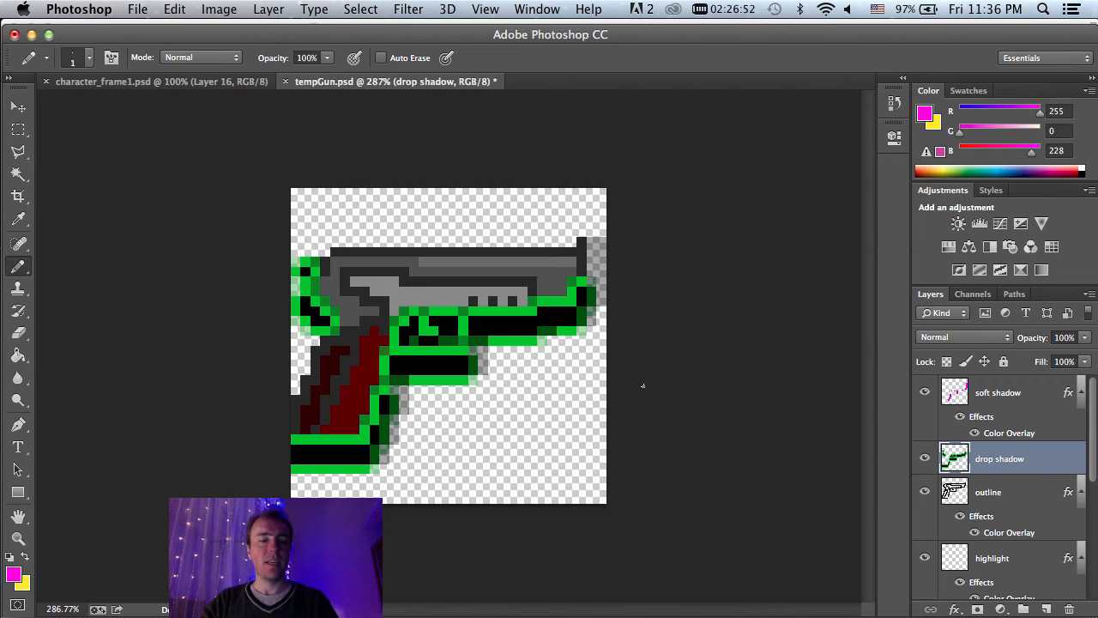
Step: Undo the image resize along with the drop shadow layer's style rasterization and stroke
key("alt+super+z")
key("alt+super+z")
key("alt+super+z")
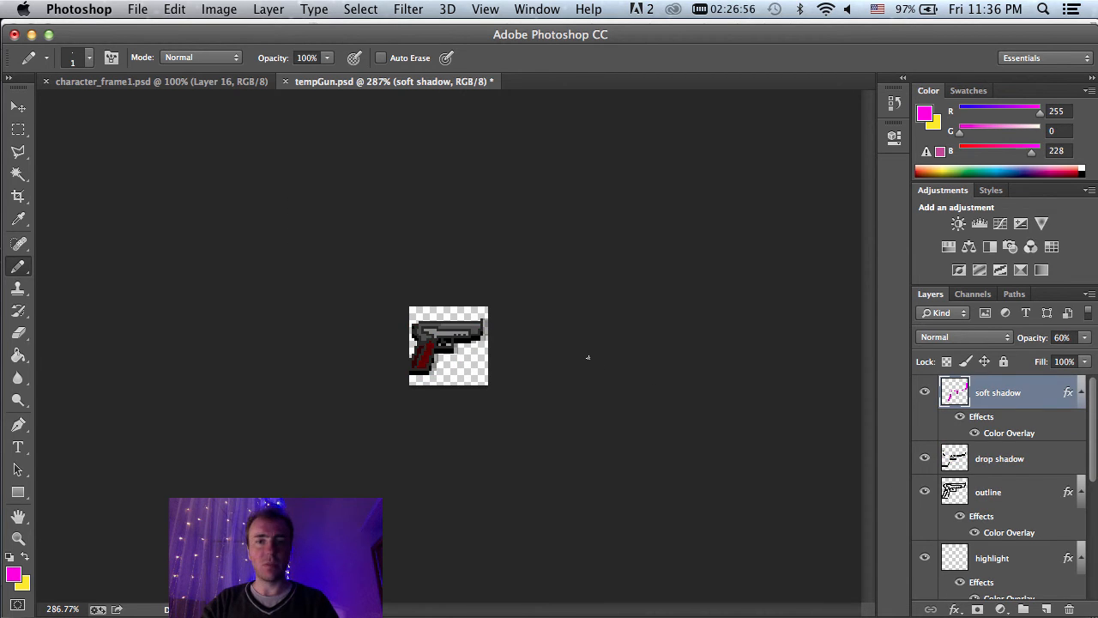
Step: Resize the original pistol image to 128 × 128 pixels with Nearest Neighbor (hard edges) resampling and save tempGun.psd
left_click(221, 9)
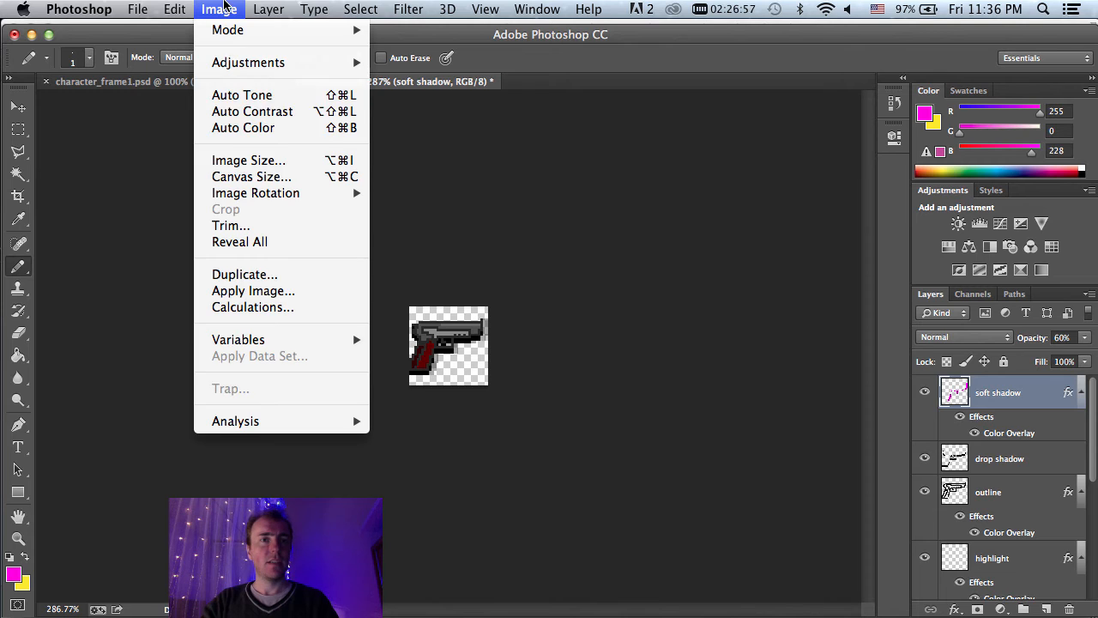
left_click(249, 160)
type("128")
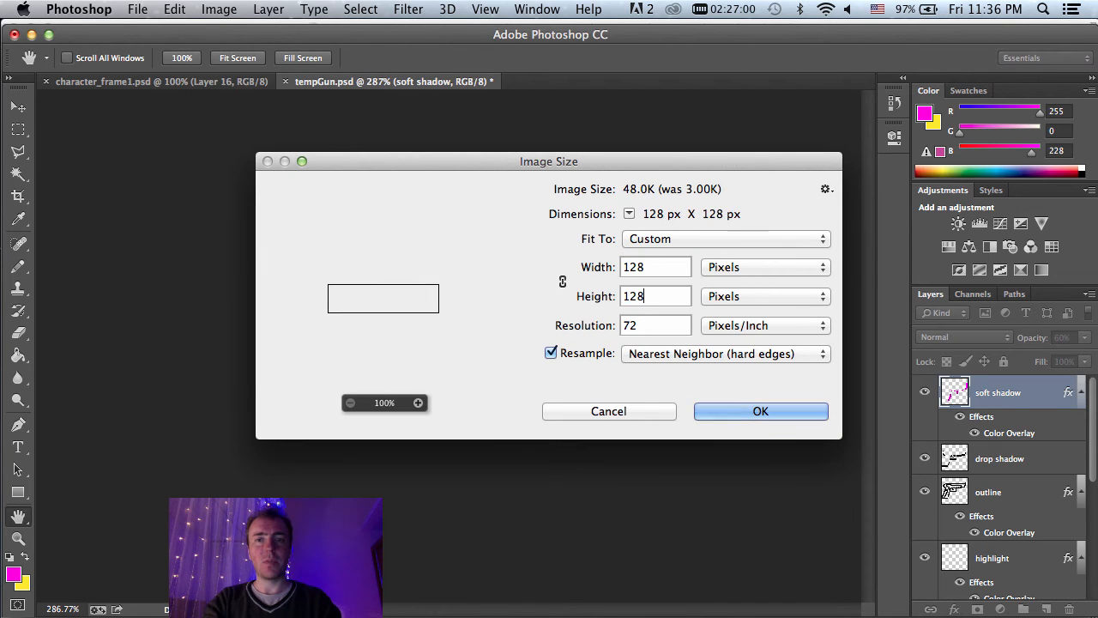
key("Return")
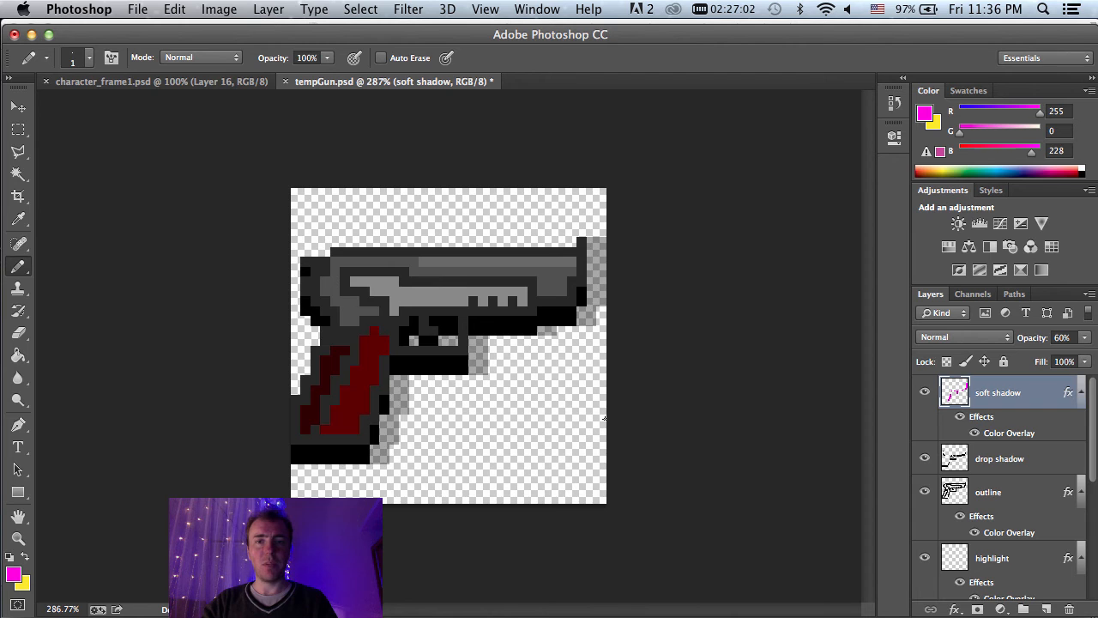
key("super+s")
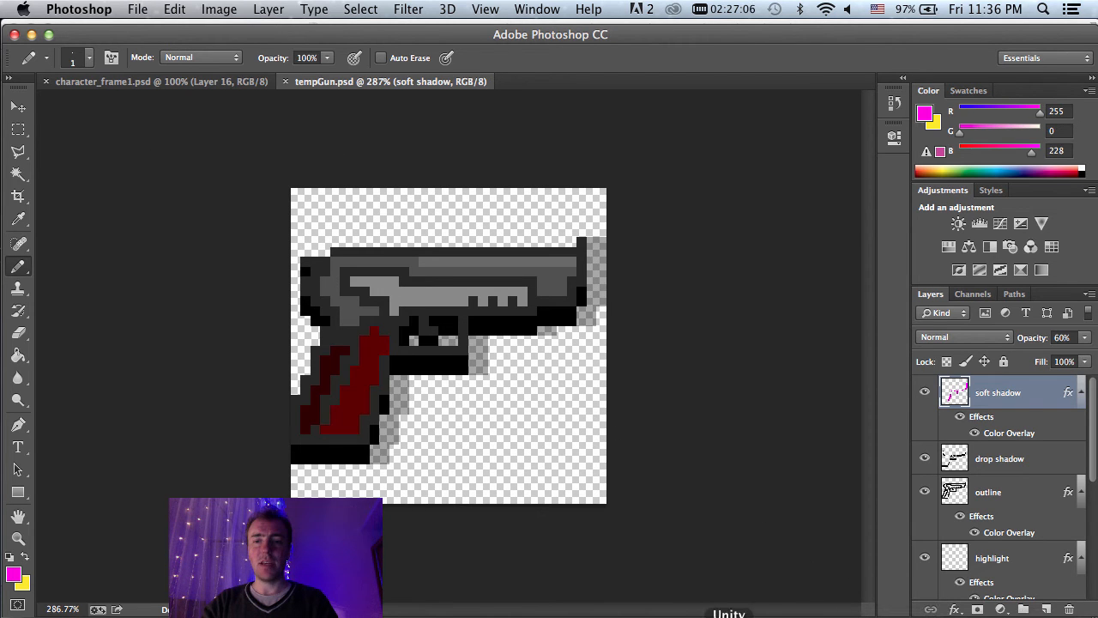
Step: Switch to Unity and apply an iPhone Max Size of 128 and the RGBA Compressed PVRTC 4 bits format to the tempGun texture
left_click(729, 617)
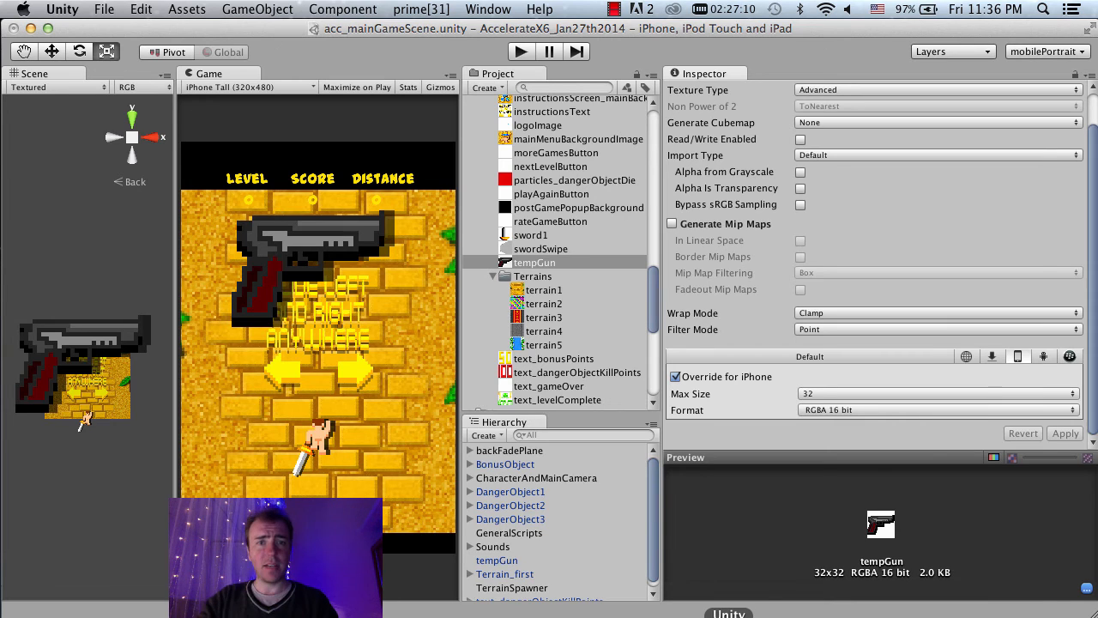
left_click(576, 245)
key("Down")
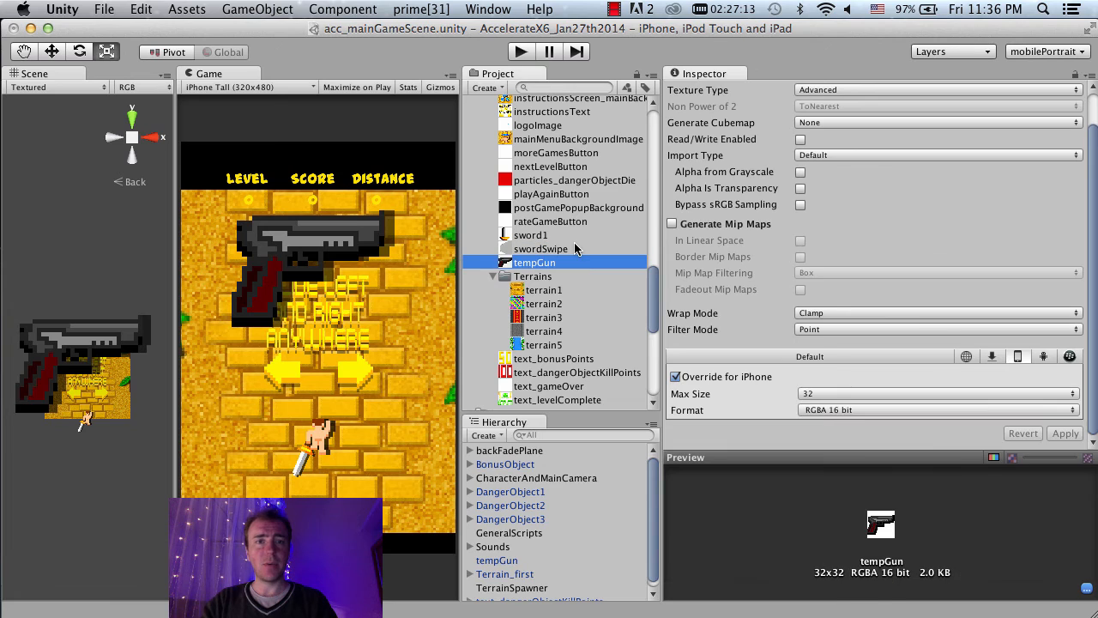
left_click(849, 395)
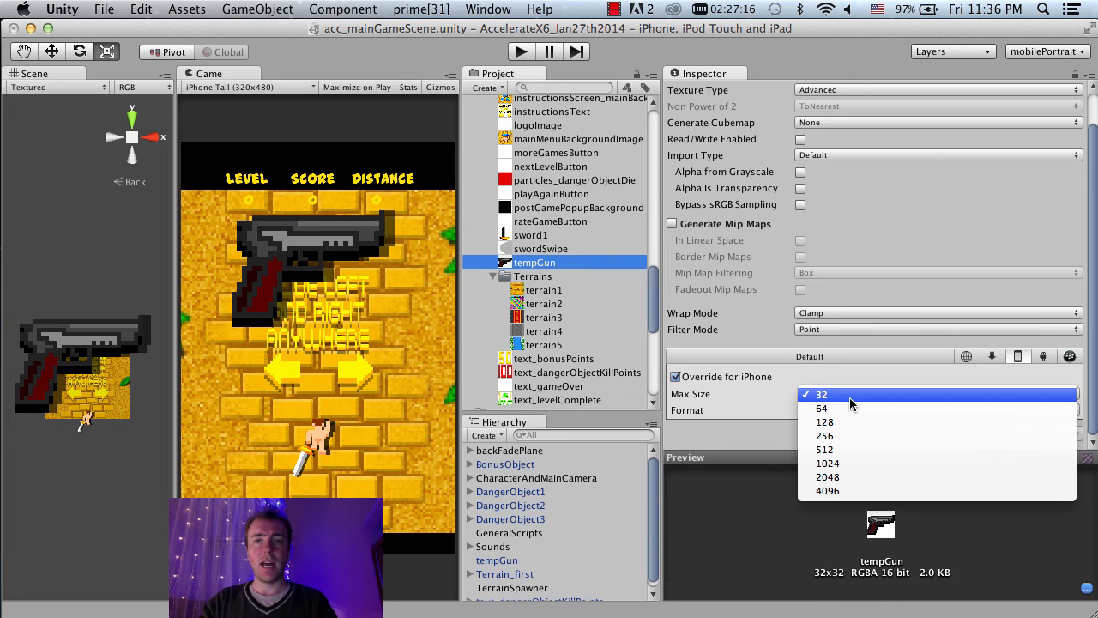
left_click(849, 431)
left_click(858, 410)
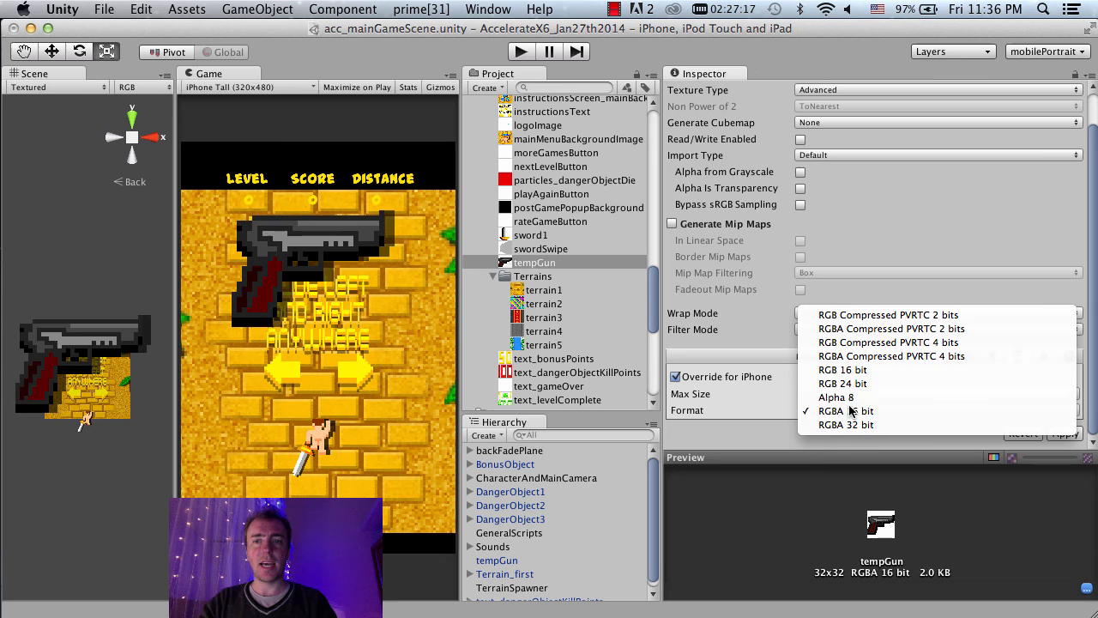
left_click(858, 360)
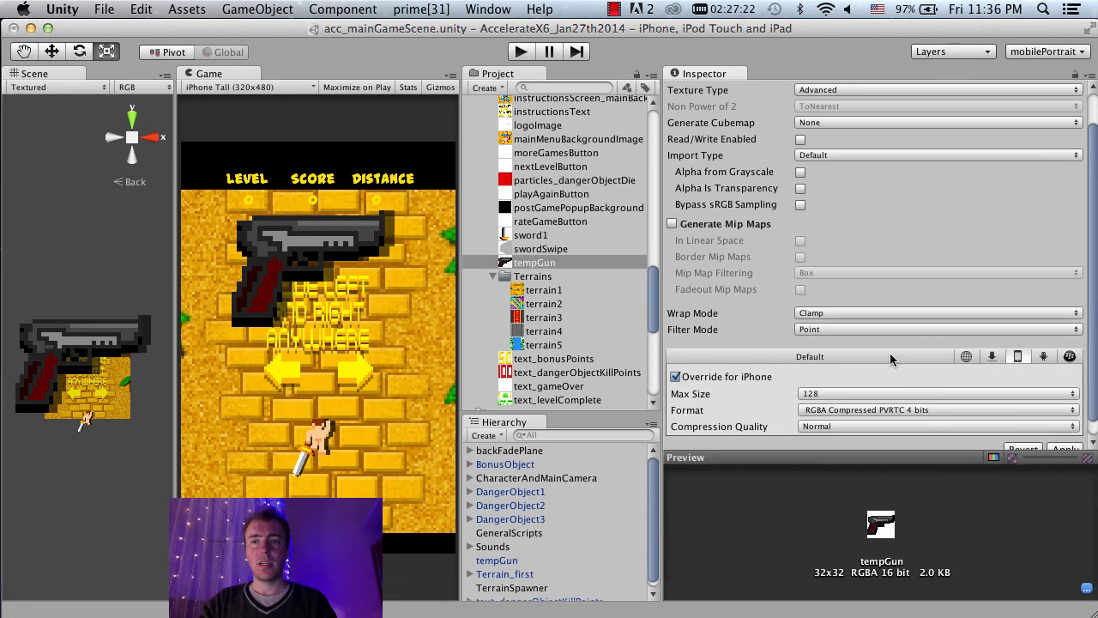
scroll(1021, 420, "down", 1)
left_click(1064, 433)
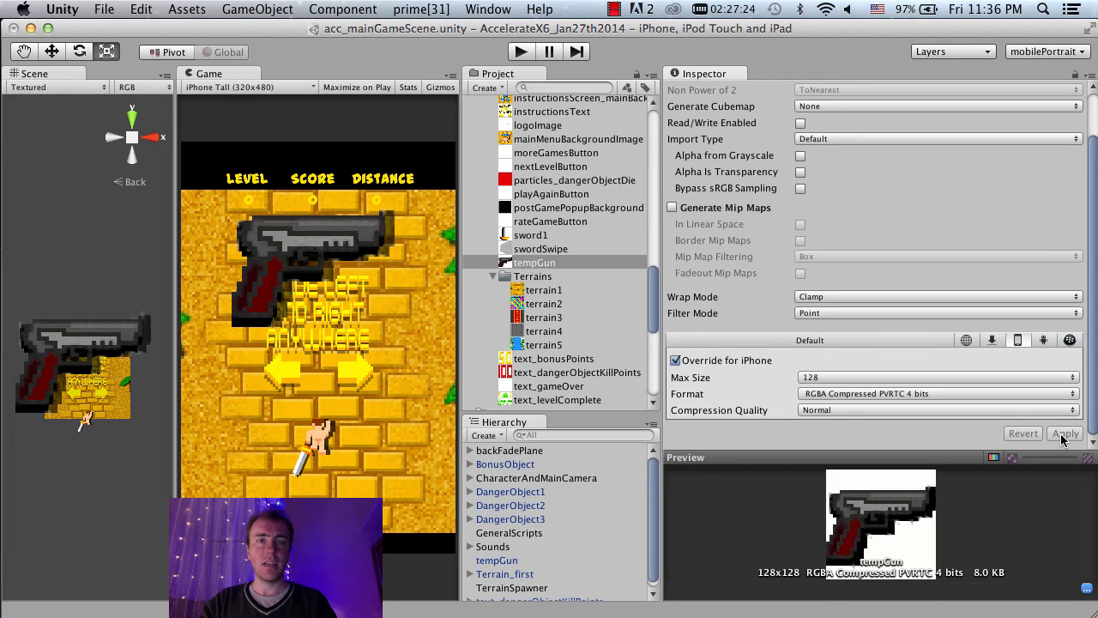
Step: Inspect the pistol in the Scene view and scale the tempGun plane down uniformly to about 2.49
scroll(112, 311, "up", 3)
scroll(111, 310, "up", 1)
left_click(112, 310)
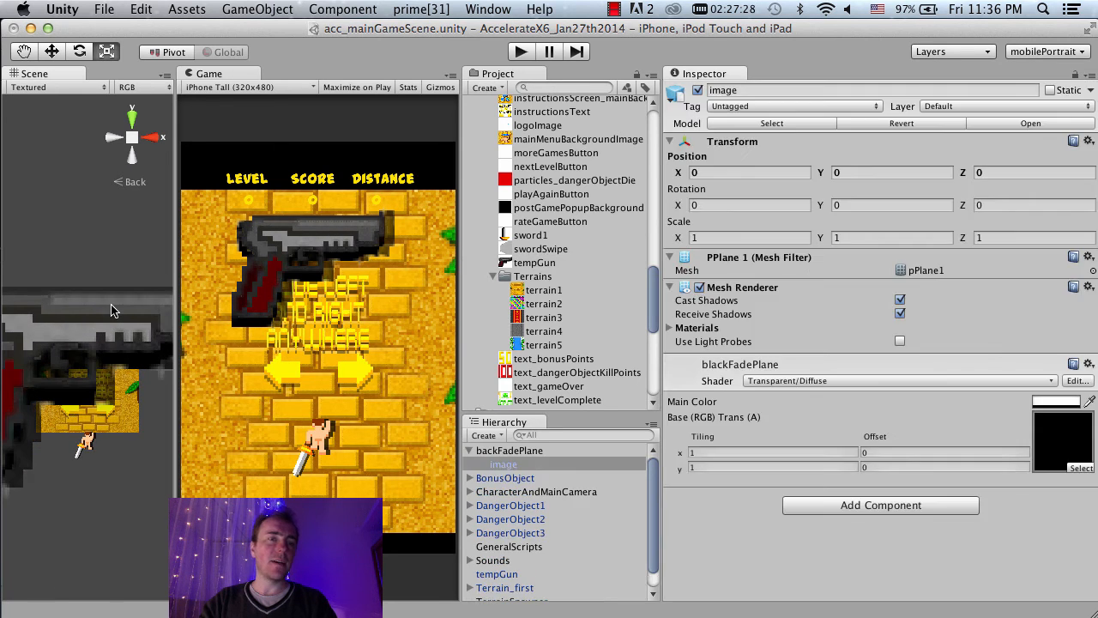
scroll(108, 325, "up", 2)
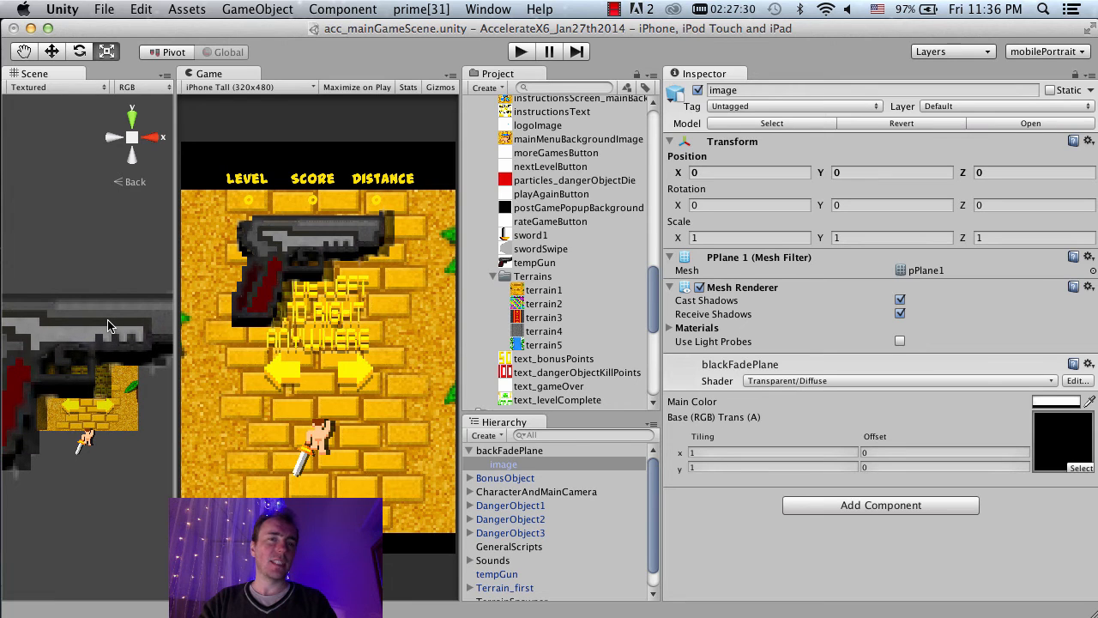
scroll(108, 325, "down", 2)
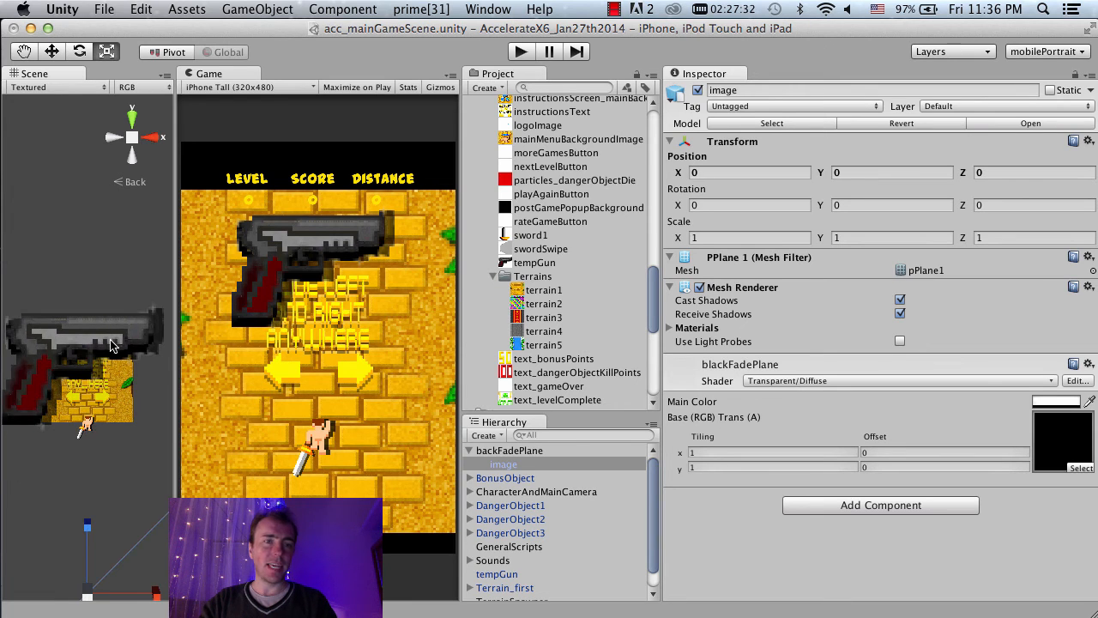
left_click(541, 574)
left_click_drag(83, 366, 15, 389)
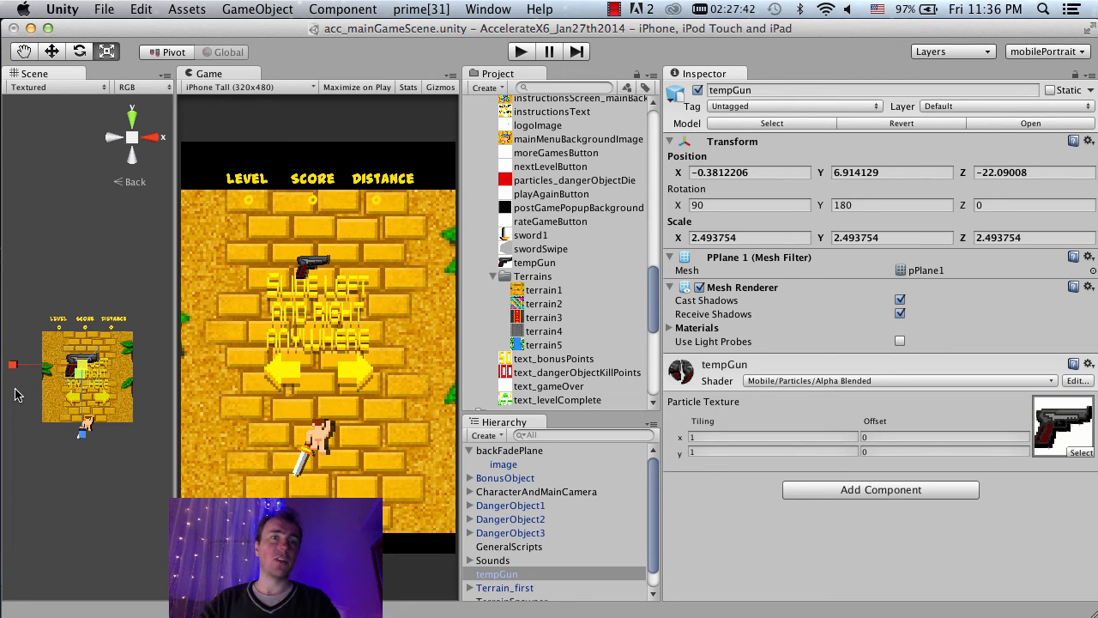
Step: Scale the tempGun plane back up uniformly to about 11.24
scroll(86, 363, "up", 1)
scroll(86, 364, "up", 2)
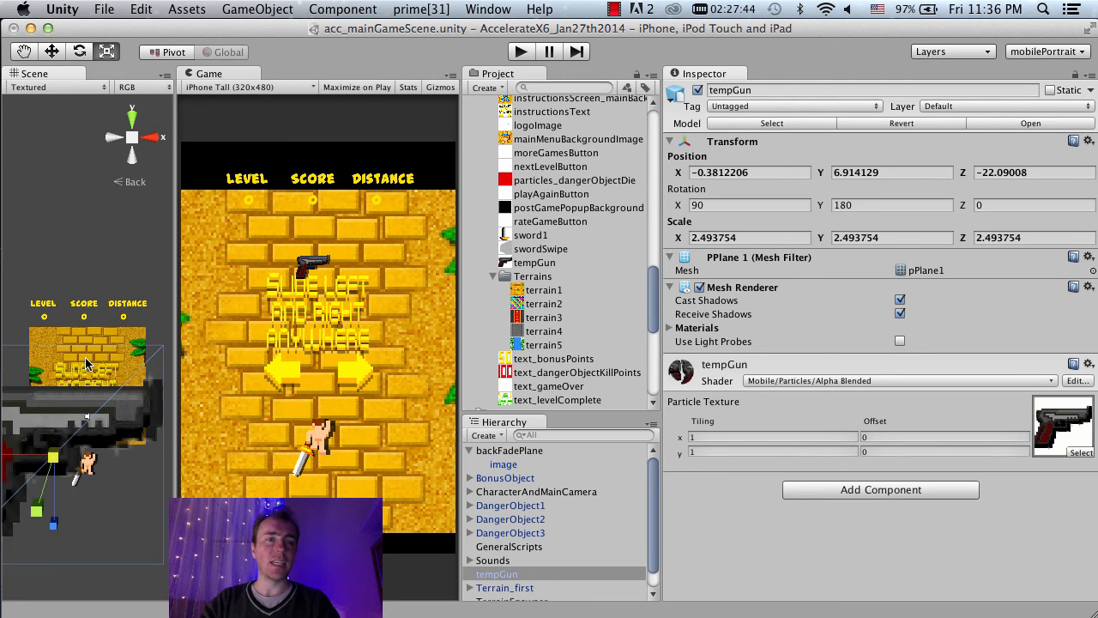
scroll(76, 449, "down", 3)
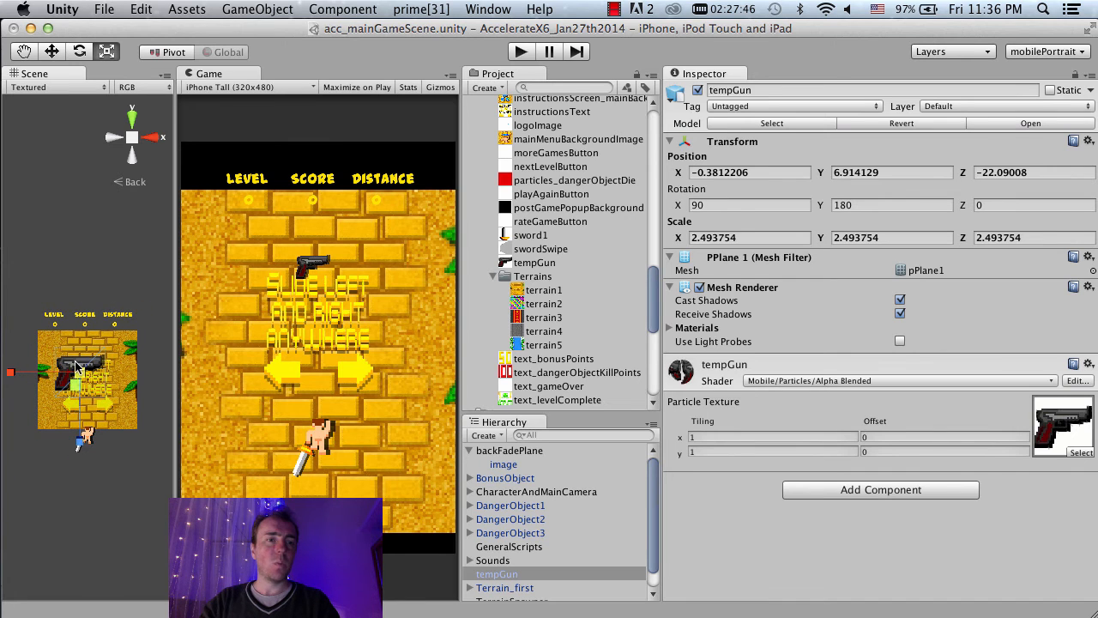
scroll(77, 366, "up", 2)
left_click_drag(78, 384, 292, 292)
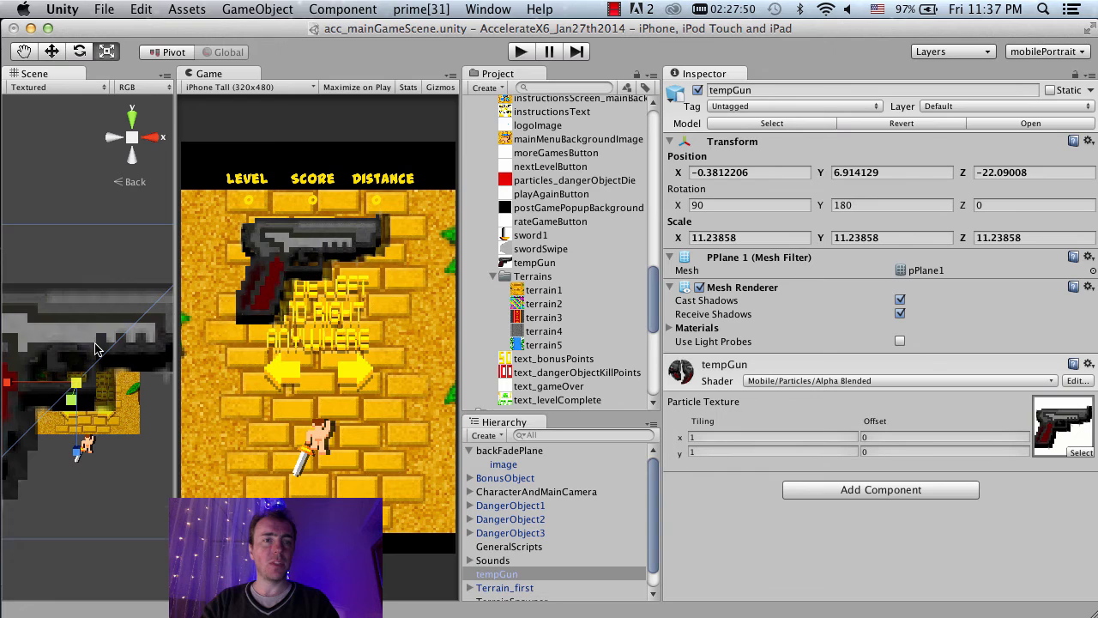
scroll(96, 348, "down", 2)
scroll(168, 374, "down", 1)
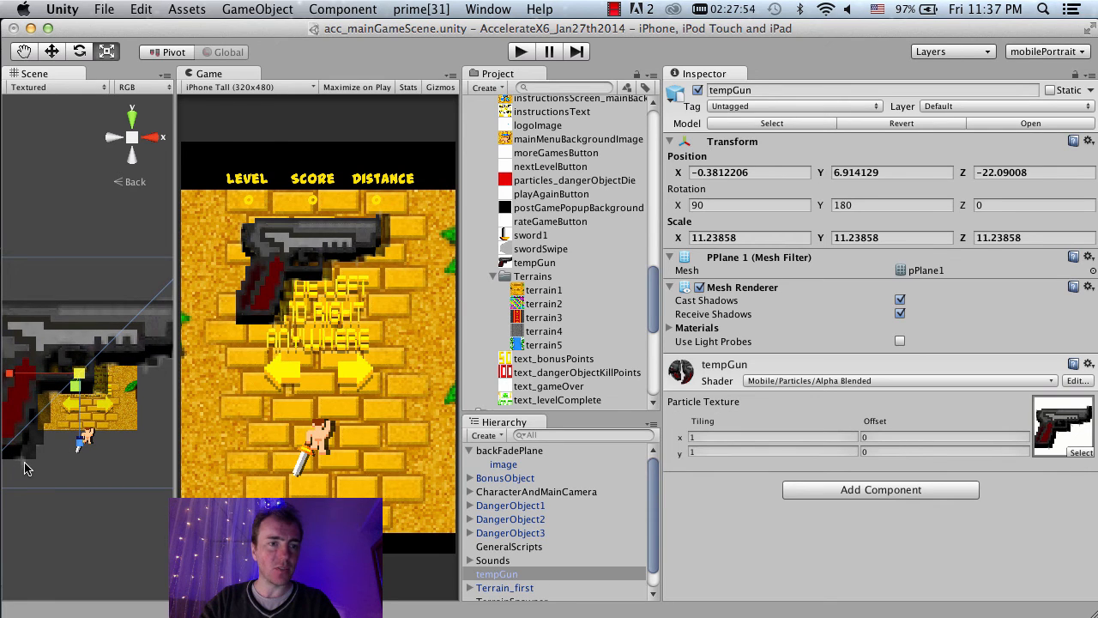
Step: Switch to Photoshop and collapse the effects lists of the soft shadow, outline, highlight and Layer 6 layers in tempGun.psd
left_click(820, 613)
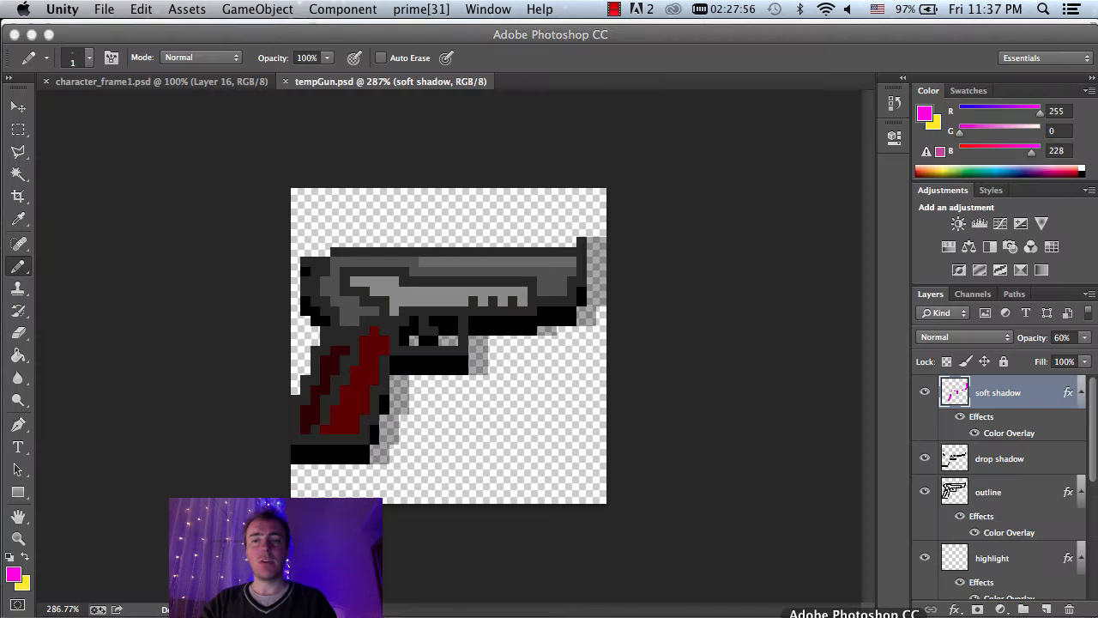
left_click(1080, 392)
left_click(1079, 459)
left_click(1080, 492)
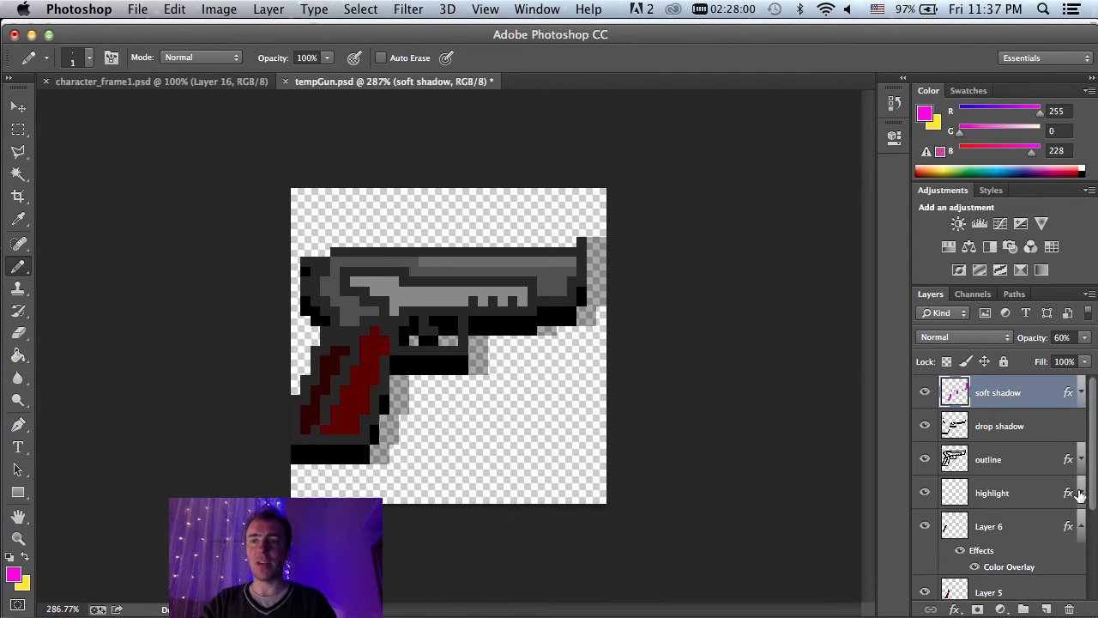
left_click(1080, 526)
Step: Duplicate all the visible pistol layers, from soft shadow down to Layer 3
scroll(1078, 532, "down", 3)
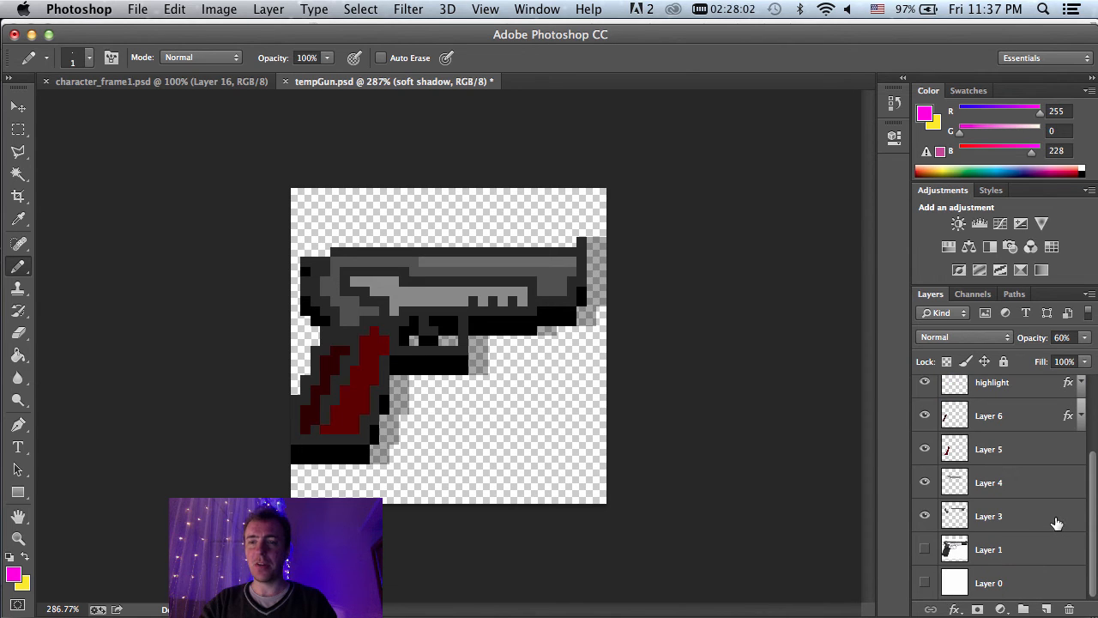
left_click(1053, 519)
scroll(1053, 521, "up", 3)
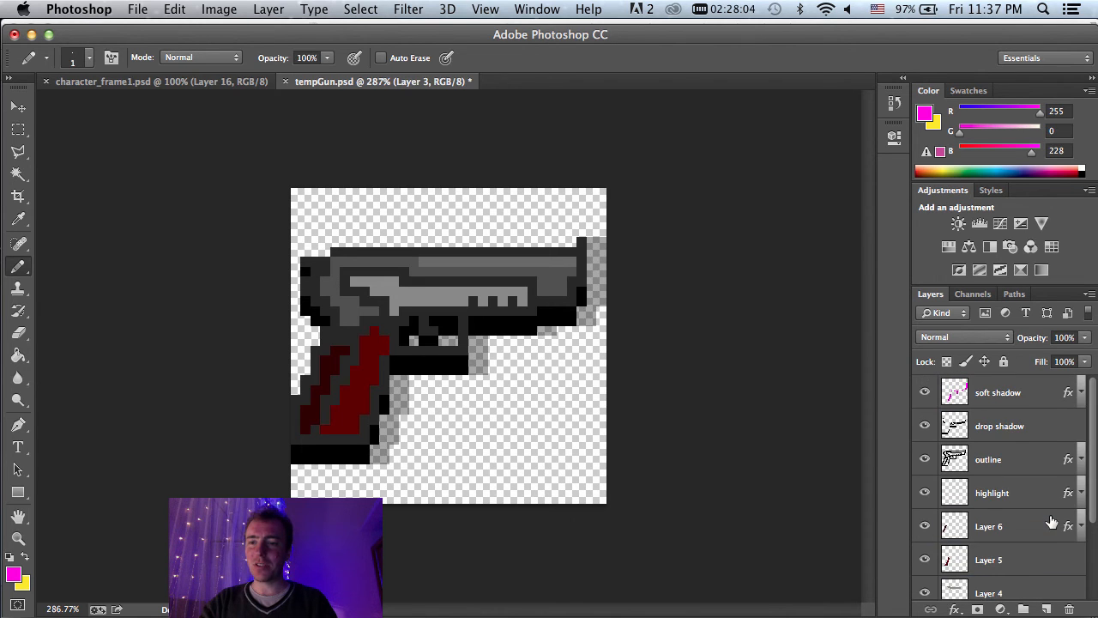
left_click(1030, 403, "shift")
scroll(1030, 403, "down", 2)
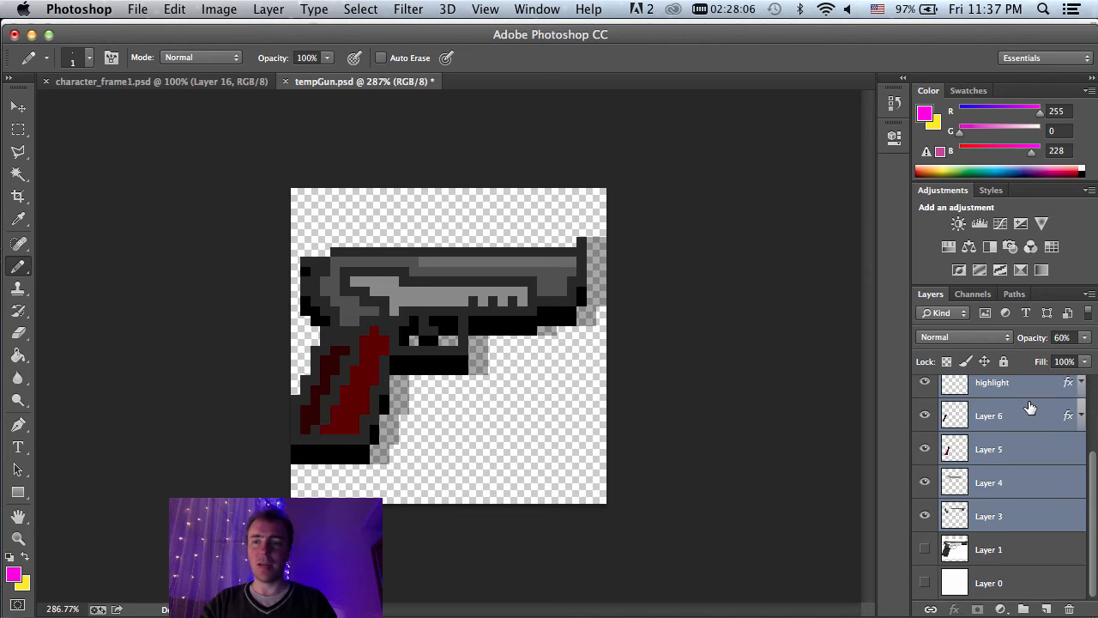
scroll(1029, 404, "up", 2)
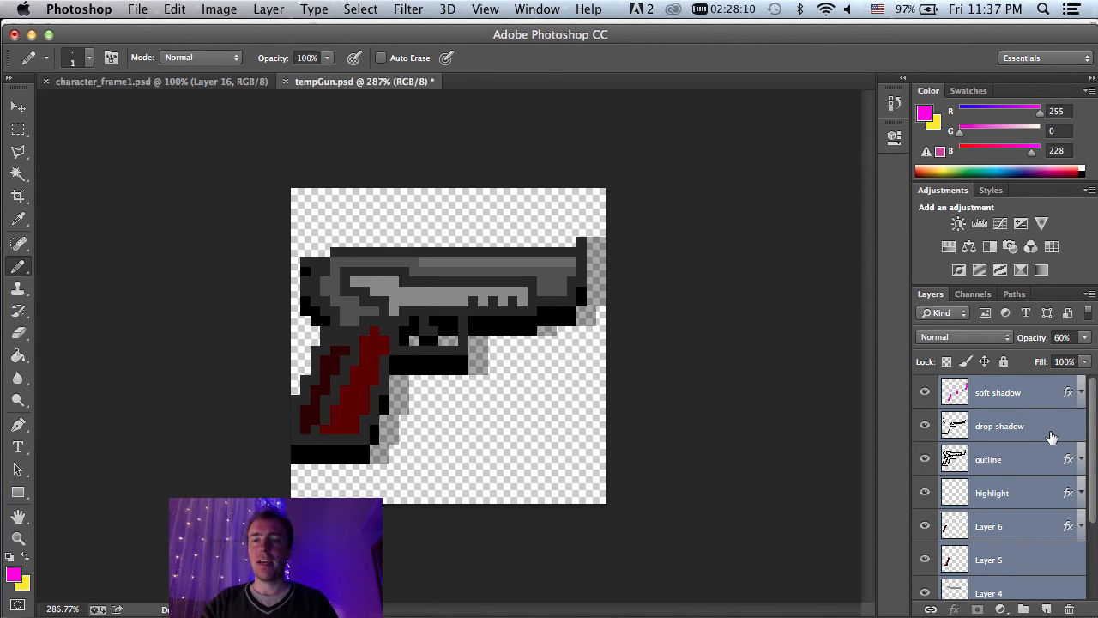
left_click_drag(1051, 430, 1045, 608)
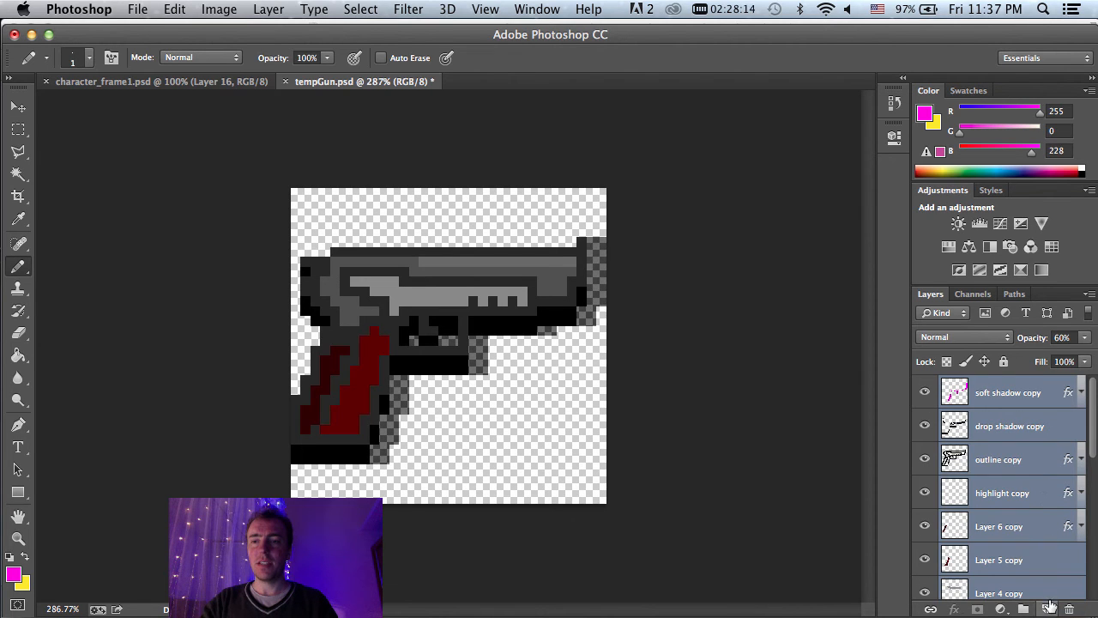
Step: Merge the duplicated pistol layers into one layer and toggle its visibility to check it
right_click(1054, 429)
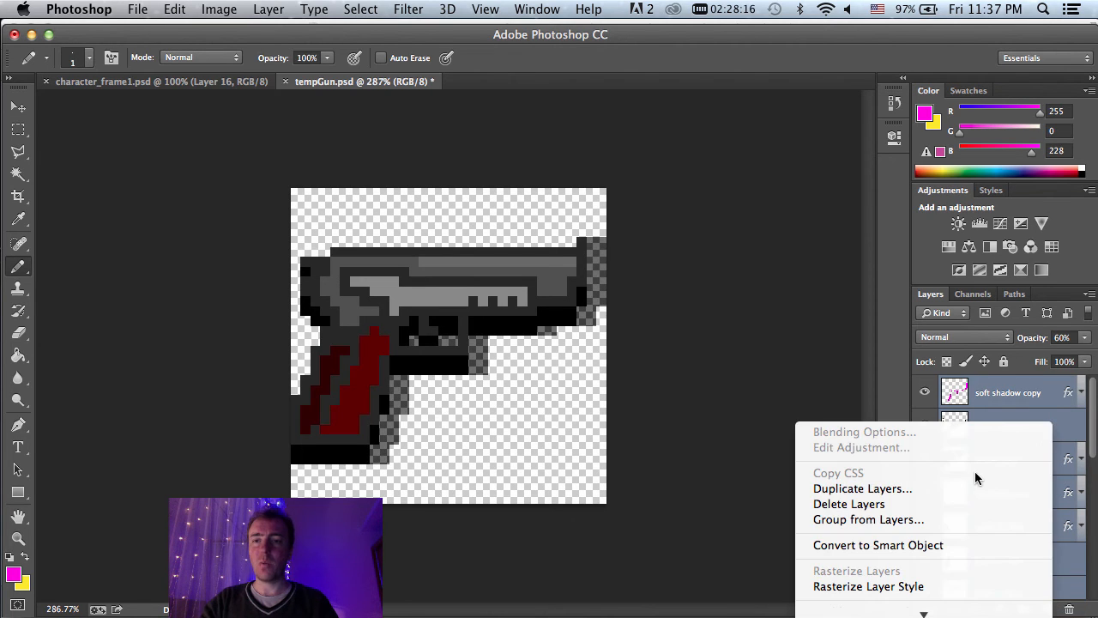
left_click(956, 387)
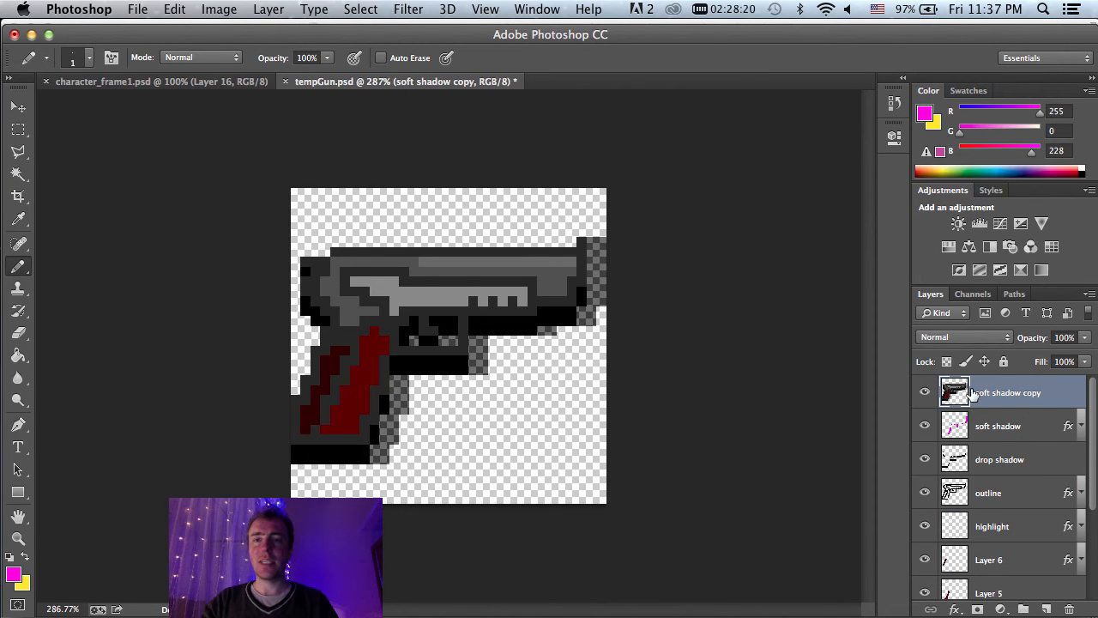
left_click(926, 394)
left_click(926, 394)
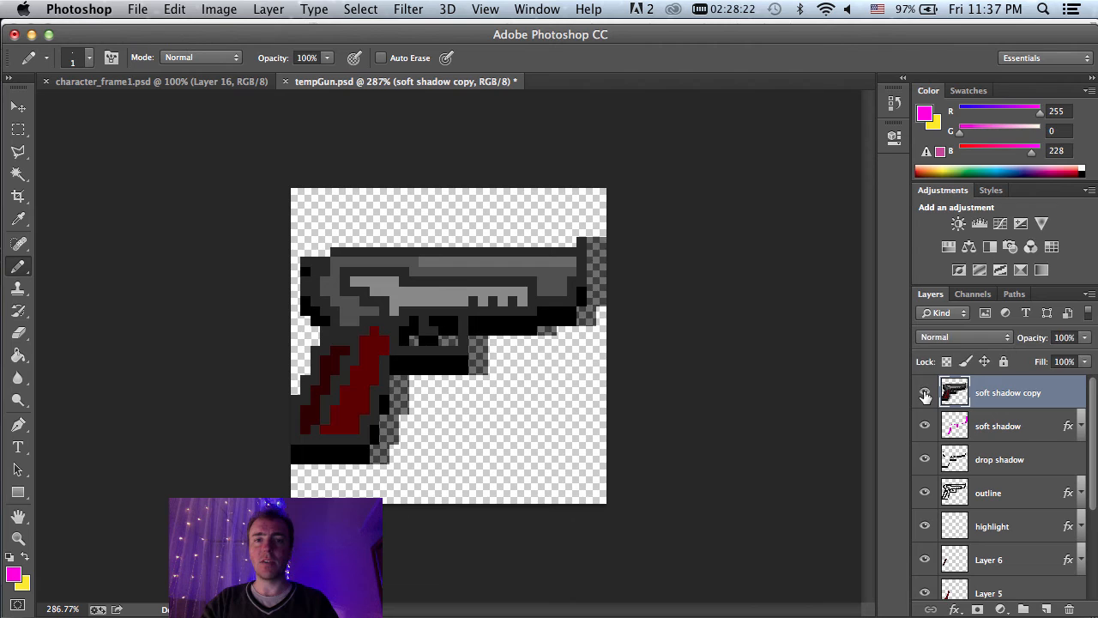
left_click(926, 394)
left_click(926, 394)
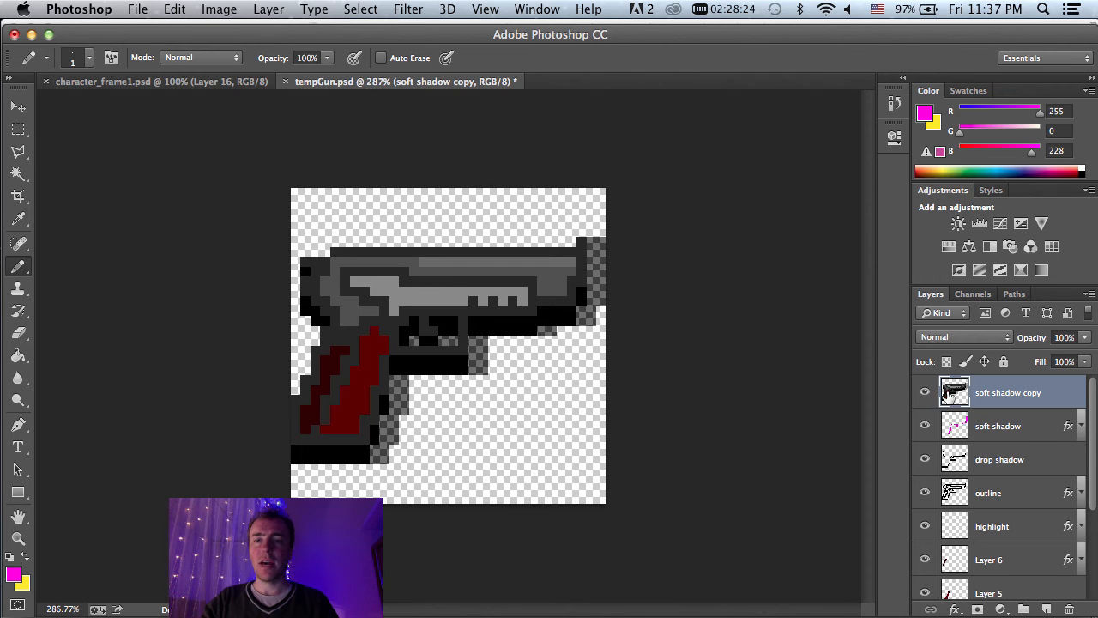
Step: Select the merged pistol layer's pixels and fill that selection with white in a new alpha channel using the Paint Bucket Tool
right_click(949, 393)
left_click(912, 309)
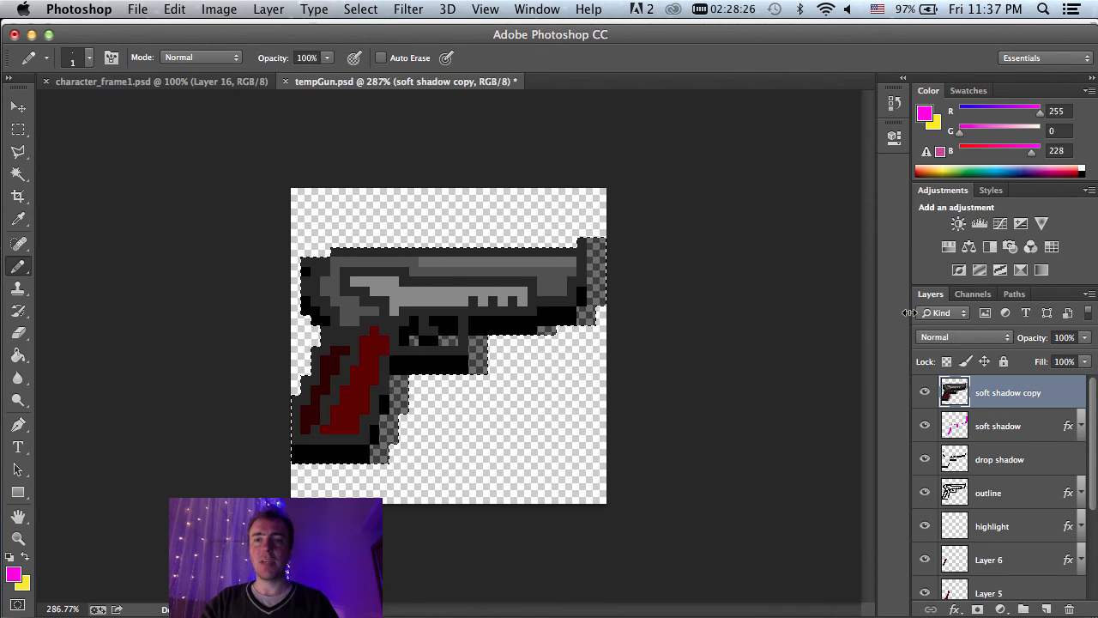
left_click(983, 295)
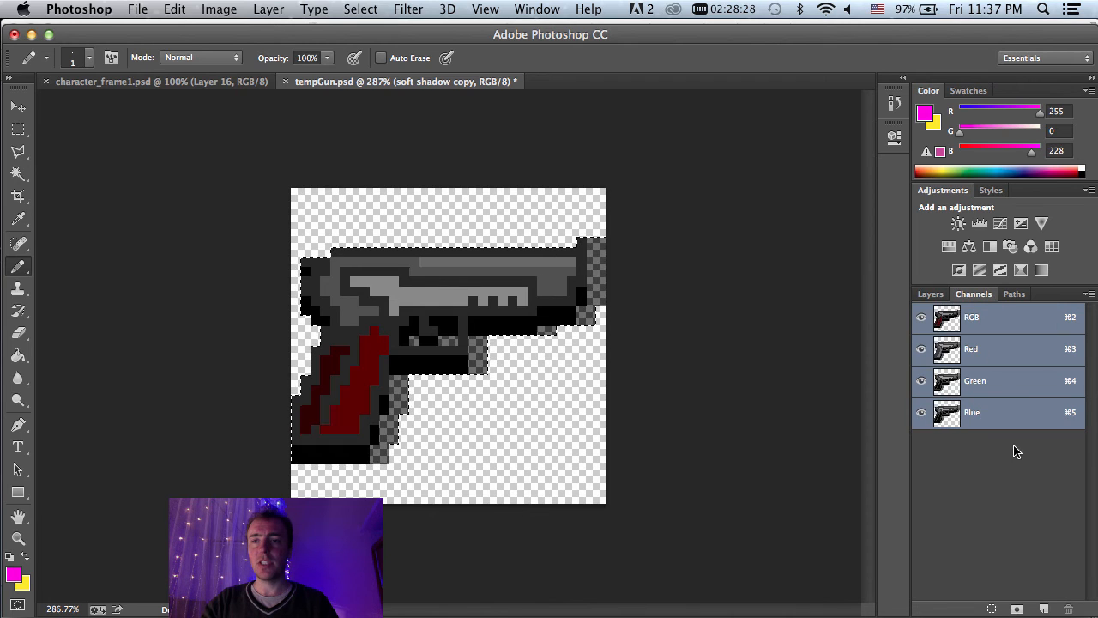
left_click(1044, 609)
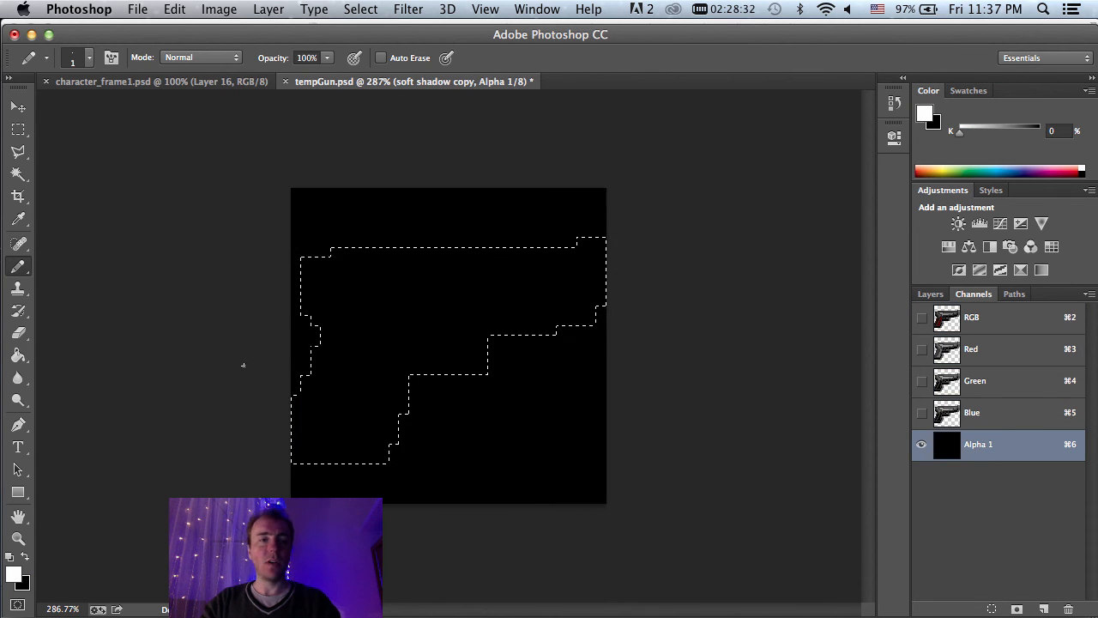
key("g")
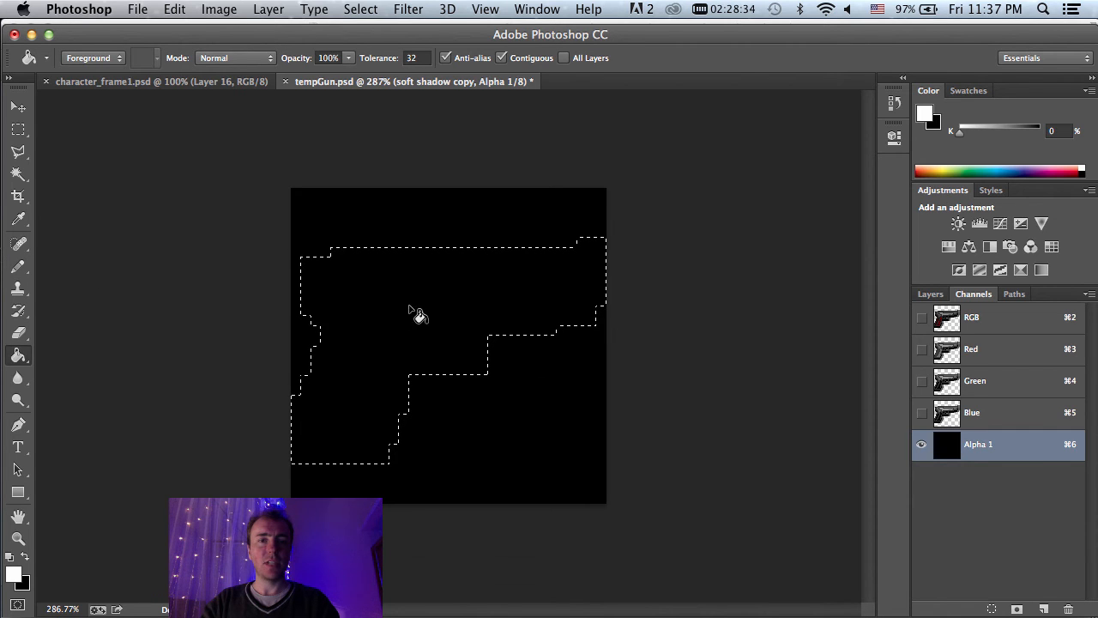
left_click(18, 356)
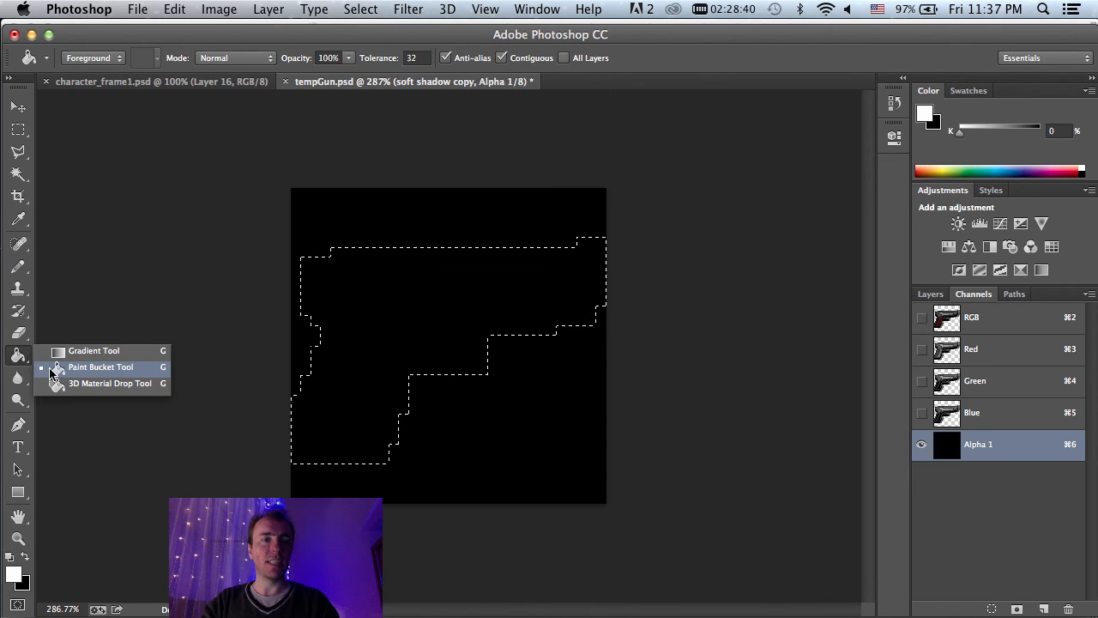
left_click(51, 367)
left_click(392, 316)
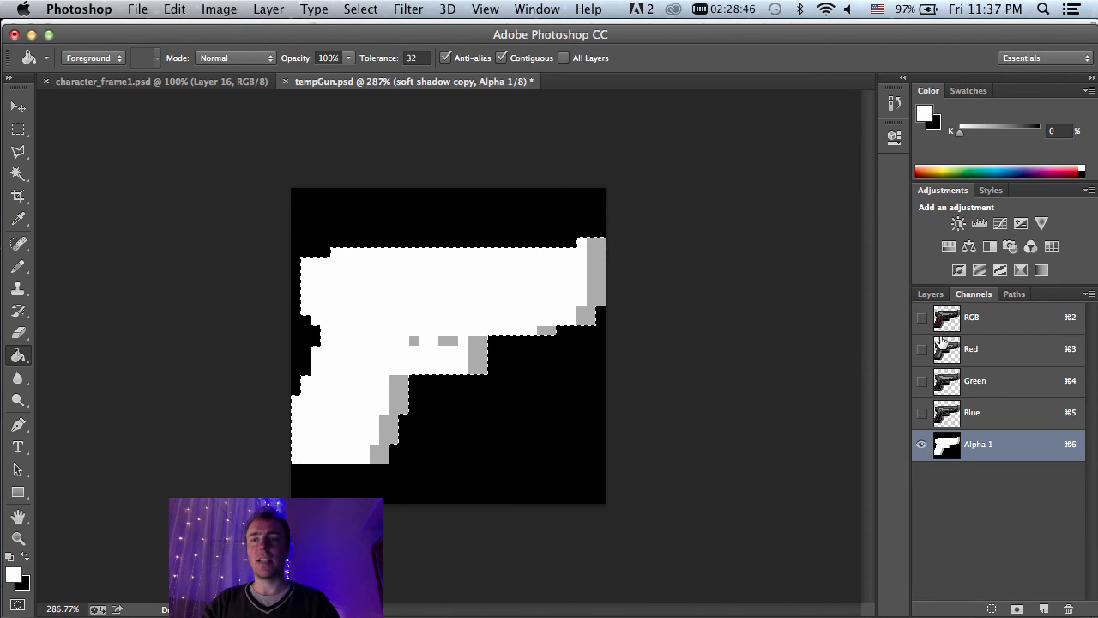
Step: Show the RGB channels together with Alpha 1 and make the bottom layer, Layer 0, visible
key("x")
left_click(923, 319)
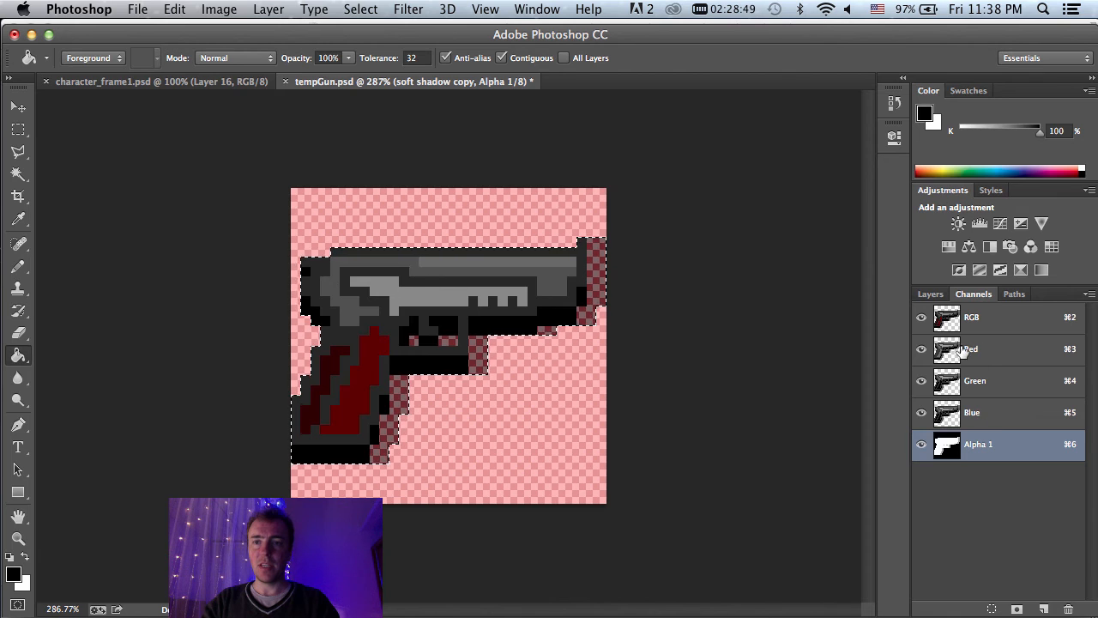
left_click(931, 293)
scroll(987, 418, "down", 4)
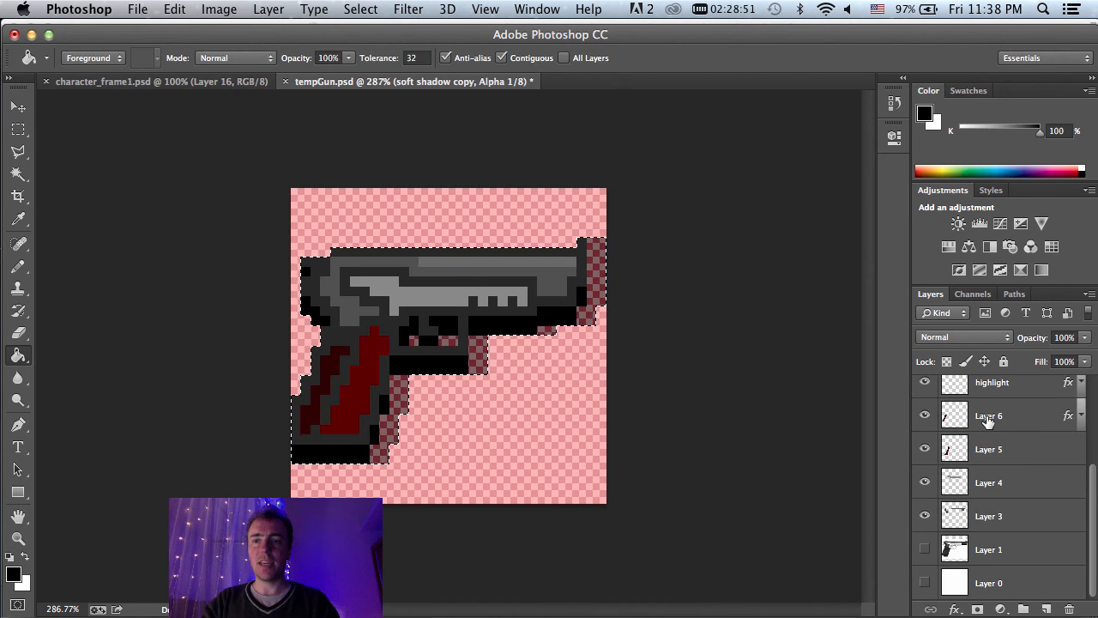
left_click(925, 584)
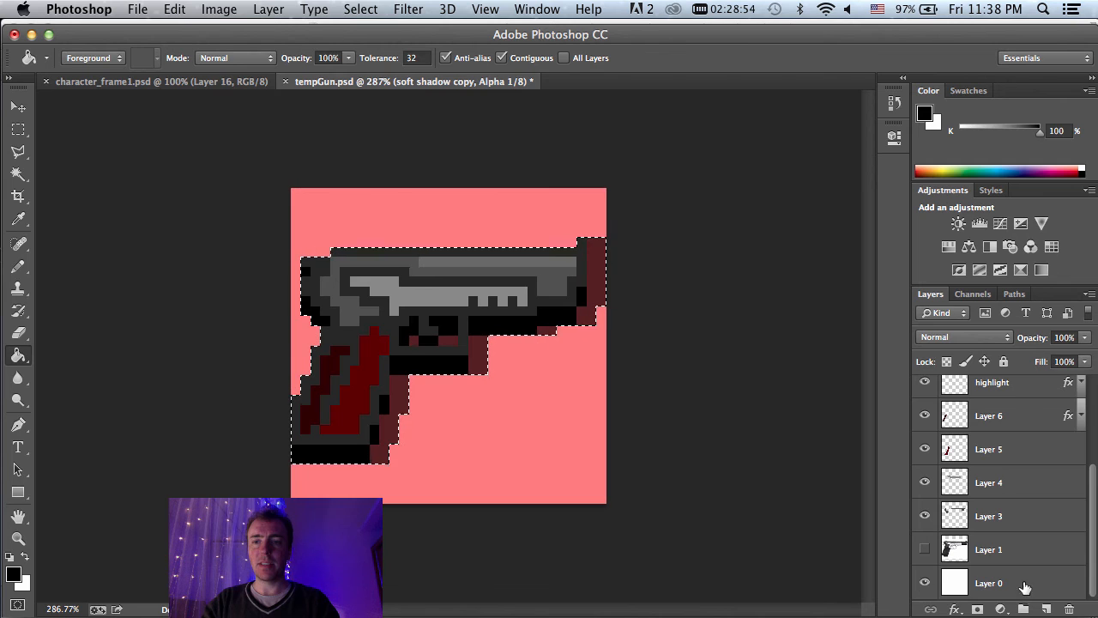
Step: Apply a solid black Color Overlay to Layer 0
double_click(1047, 587)
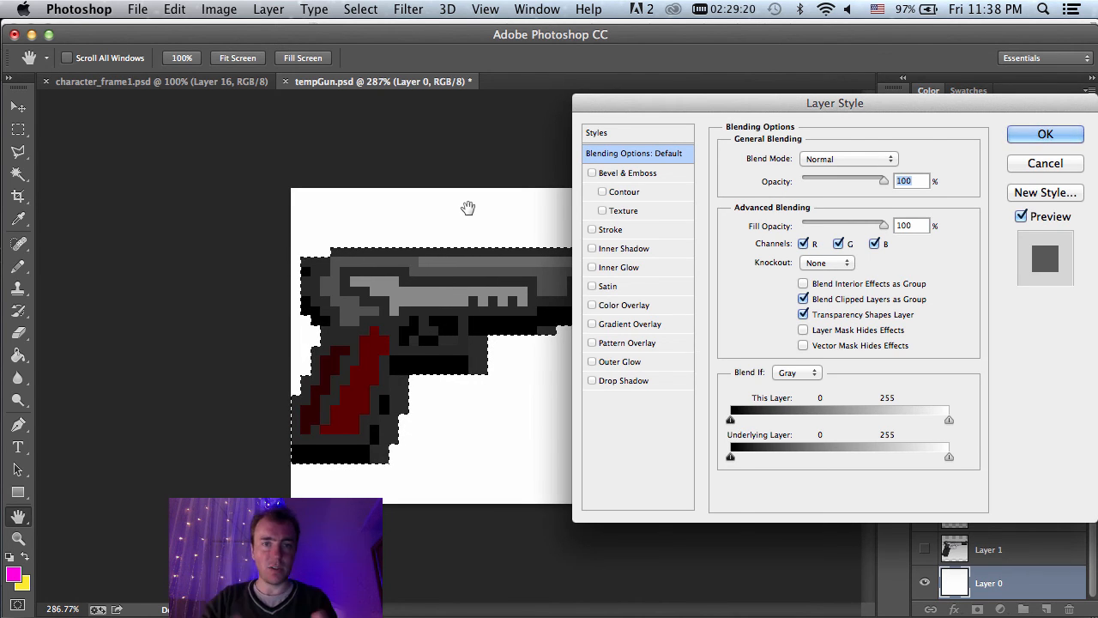
left_click(632, 305)
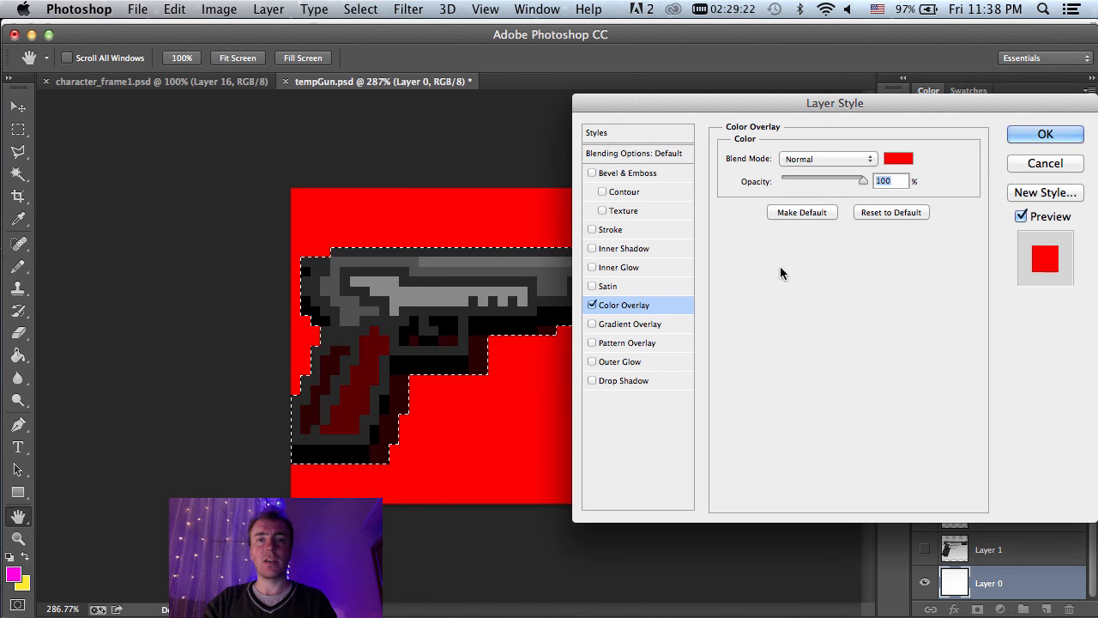
left_click(898, 158)
left_click(752, 274)
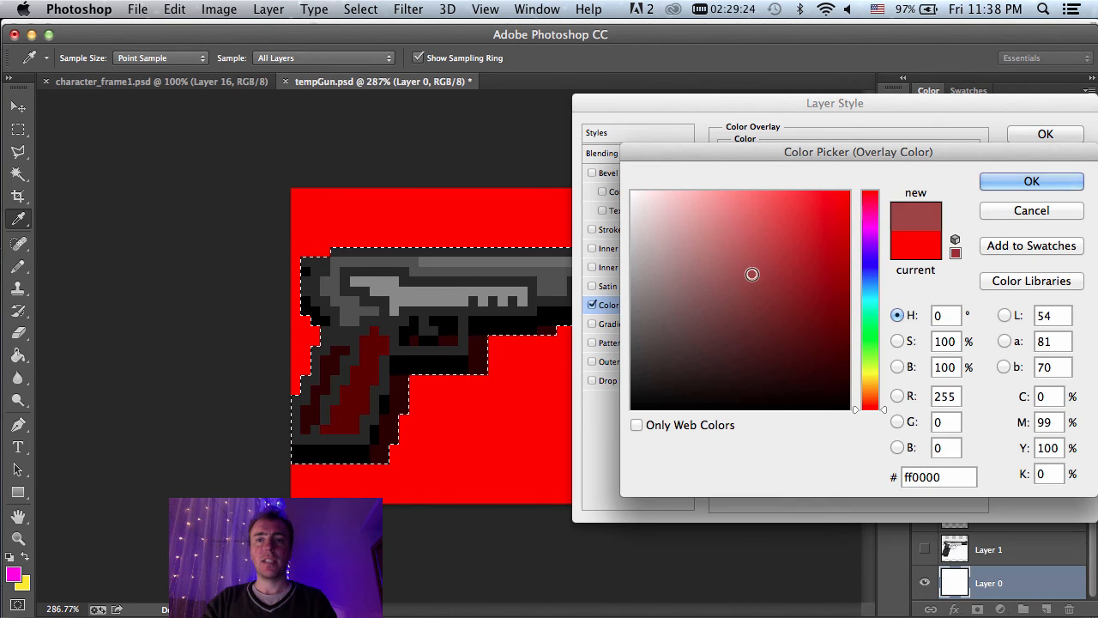
left_click(779, 411)
left_click(1031, 181)
left_click(1042, 136)
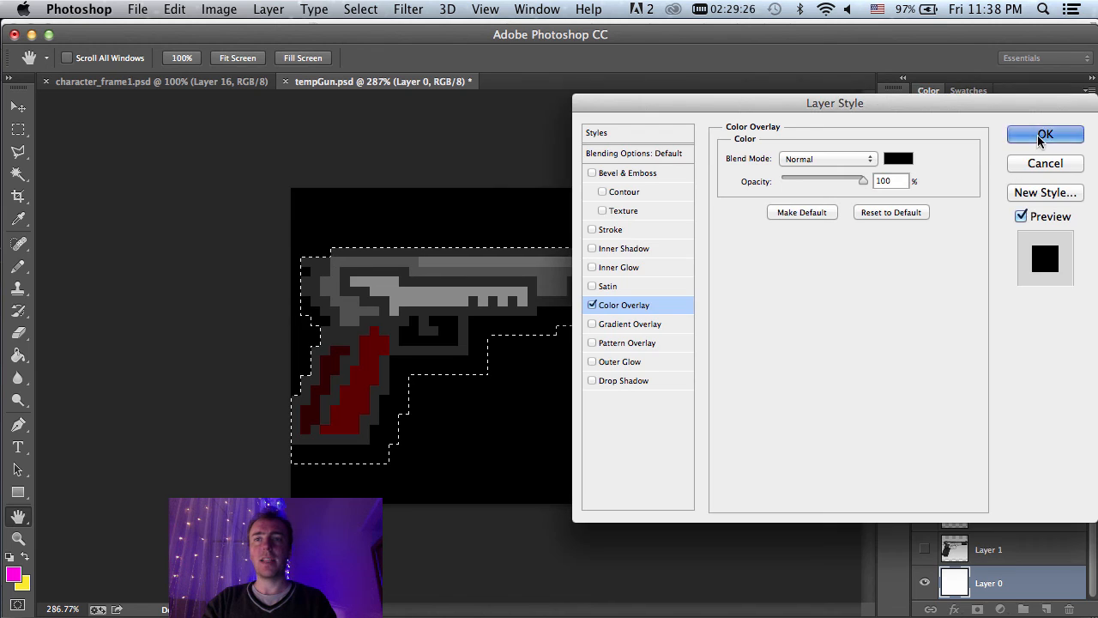
Step: Compare the pistol image with and without the Alpha 1 channel displayed over the RGB channels
left_click(975, 294)
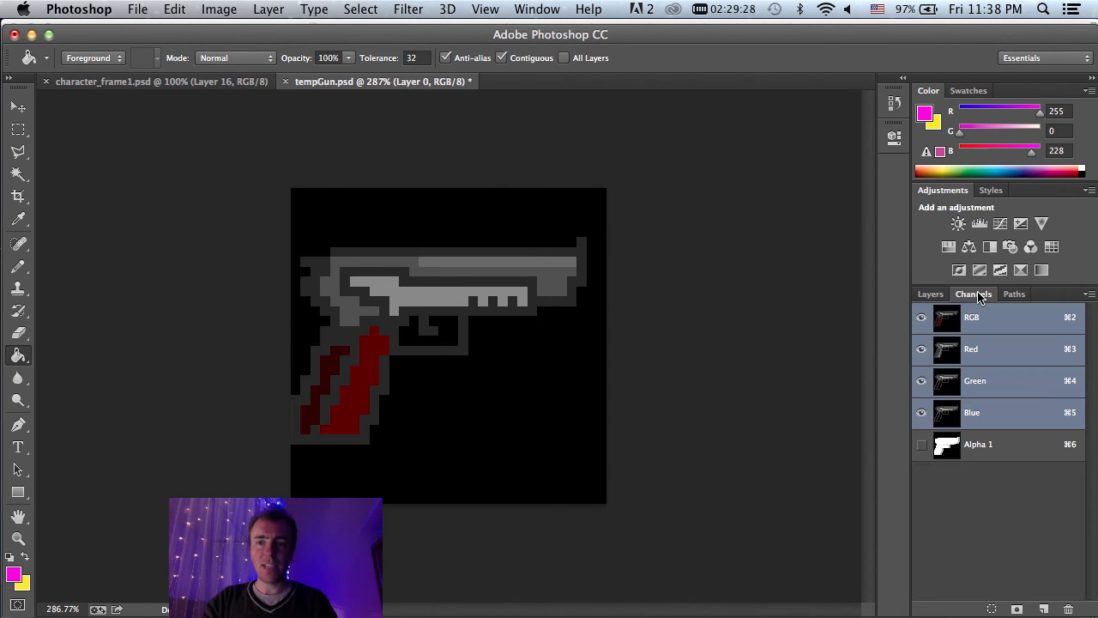
left_click(921, 445)
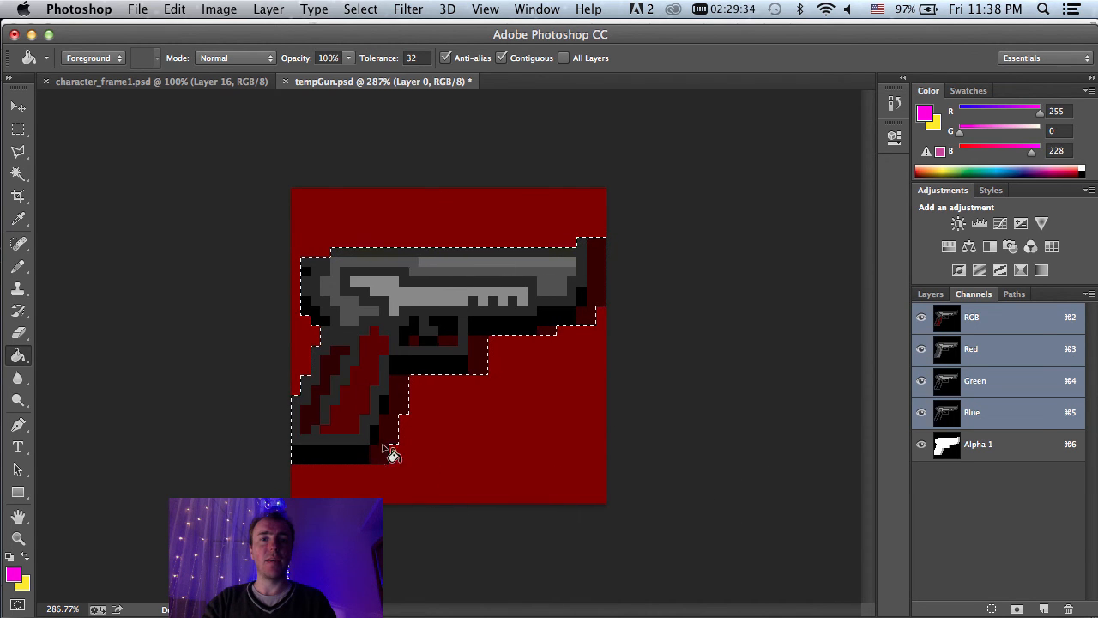
left_click(930, 294)
scroll(1027, 459, "down", 1)
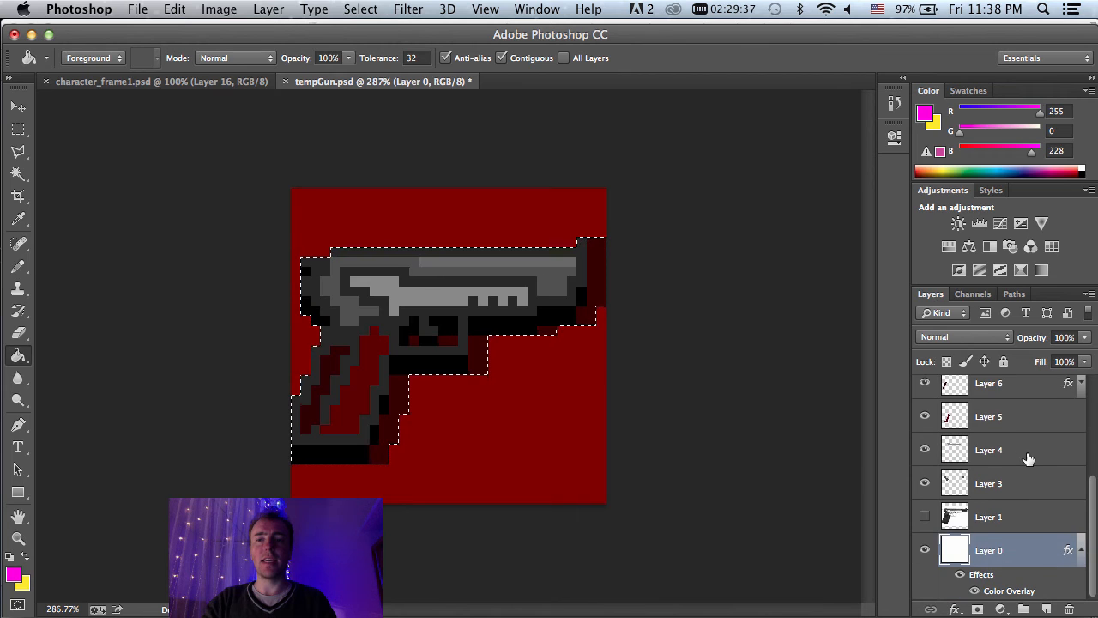
left_click(973, 294)
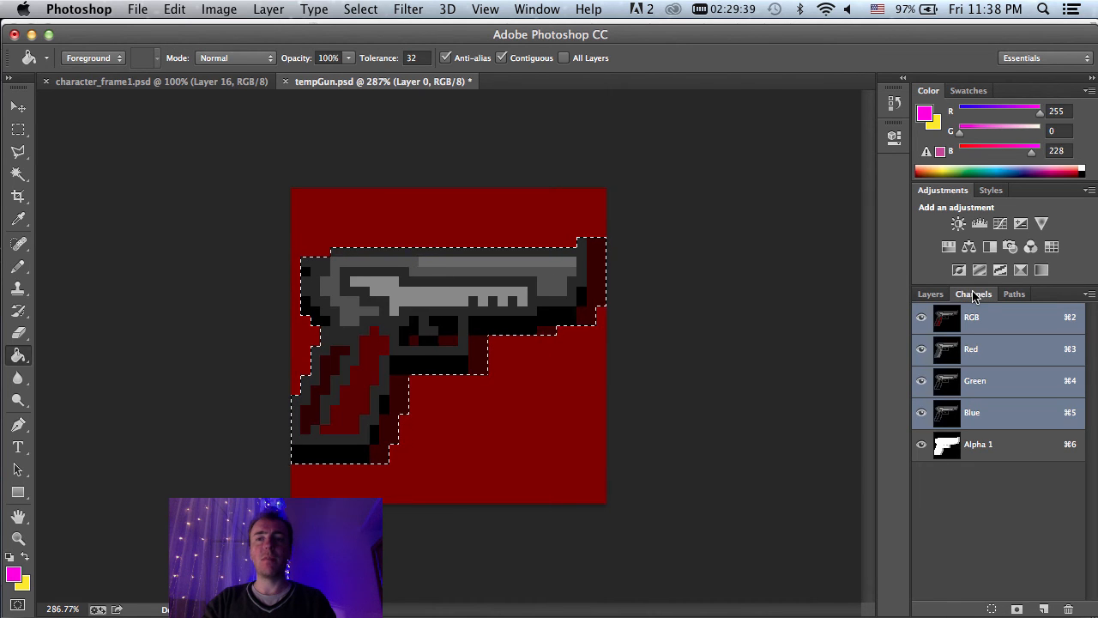
left_click(922, 445)
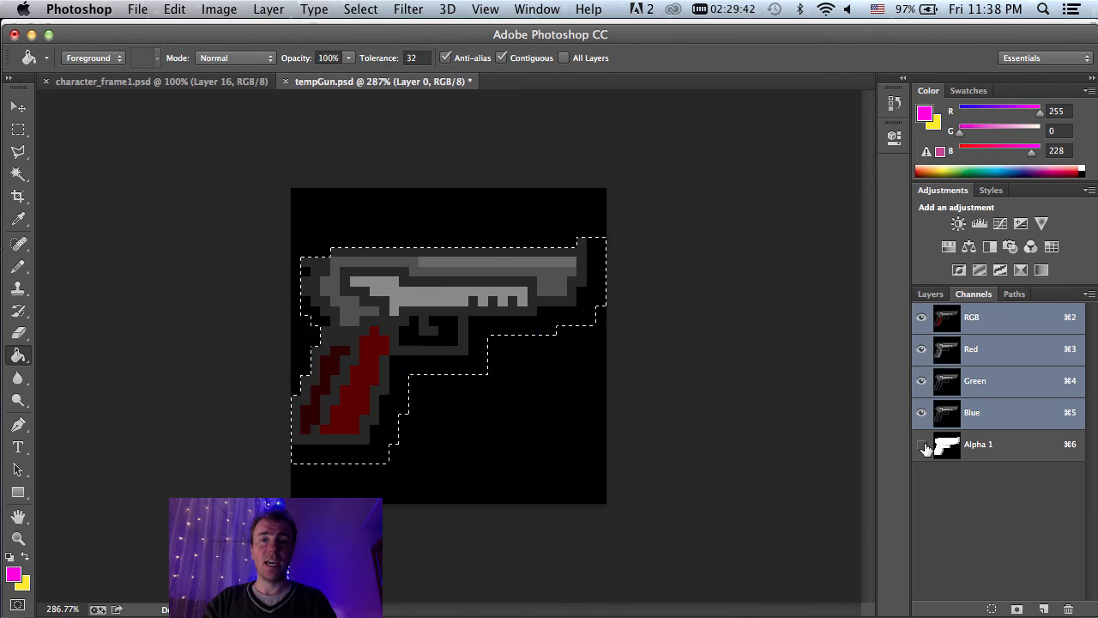
left_click(922, 445)
left_click(923, 445)
left_click(923, 445)
left_click(931, 293)
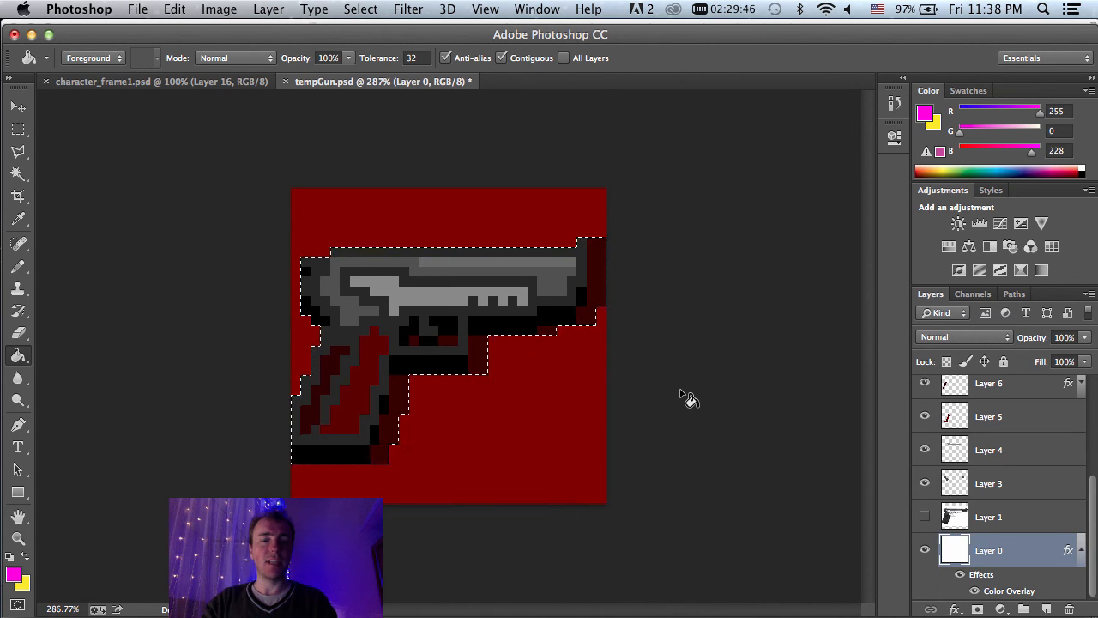
Step: Save tempGun.psd with its alpha channel and black background, and switch back to Unity
key("super+s")
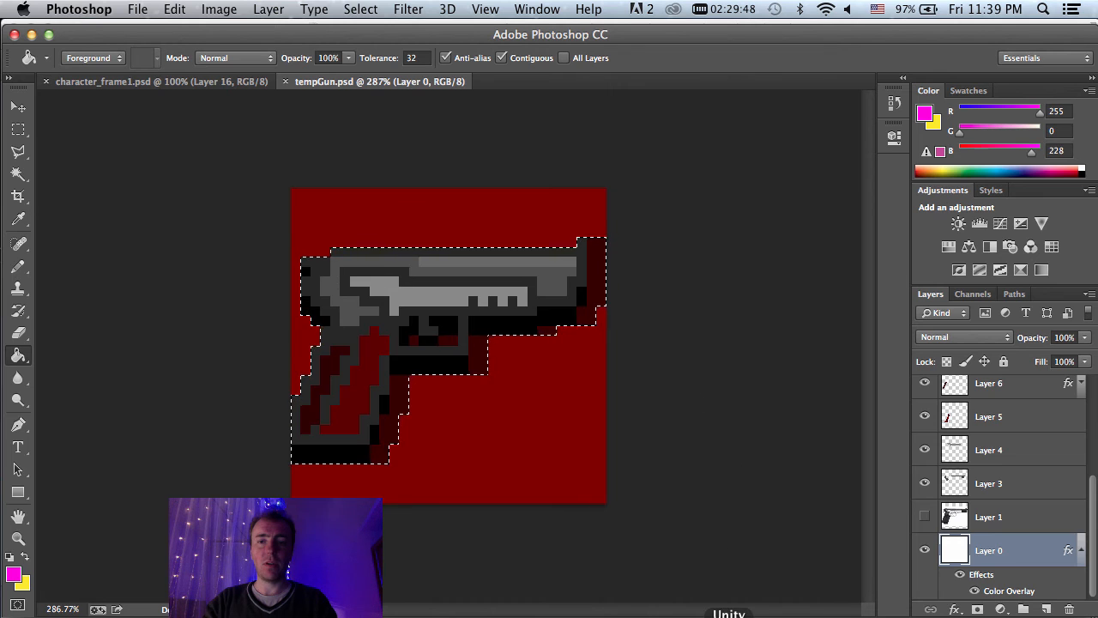
left_click(728, 615)
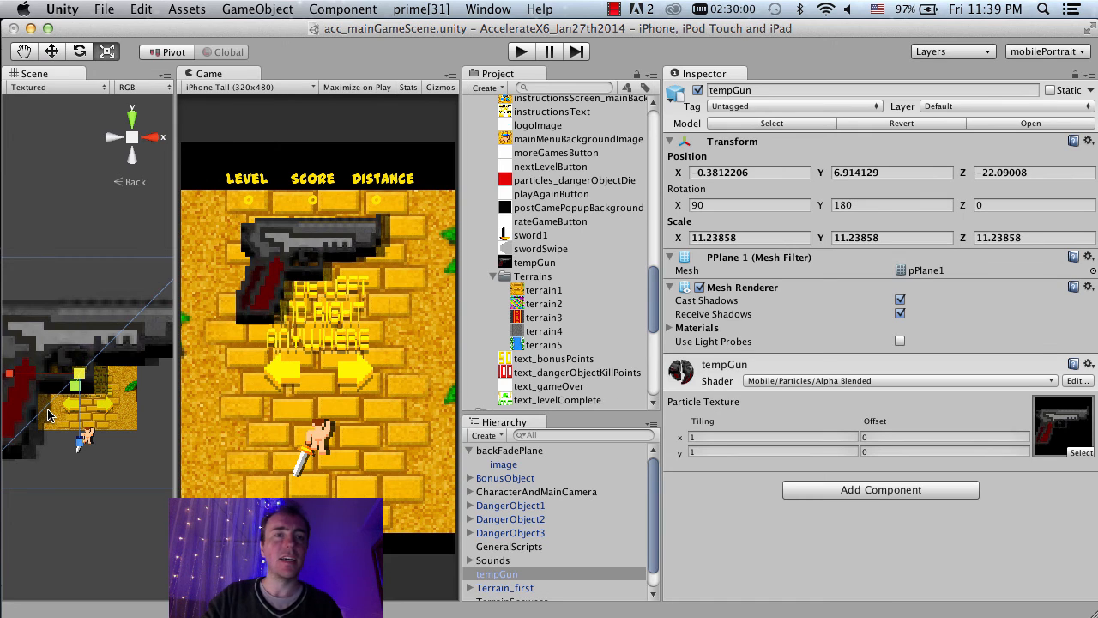
Step: Locate the tempGun texture in the project and review its import settings and available iPhone compression formats
left_click(1074, 422)
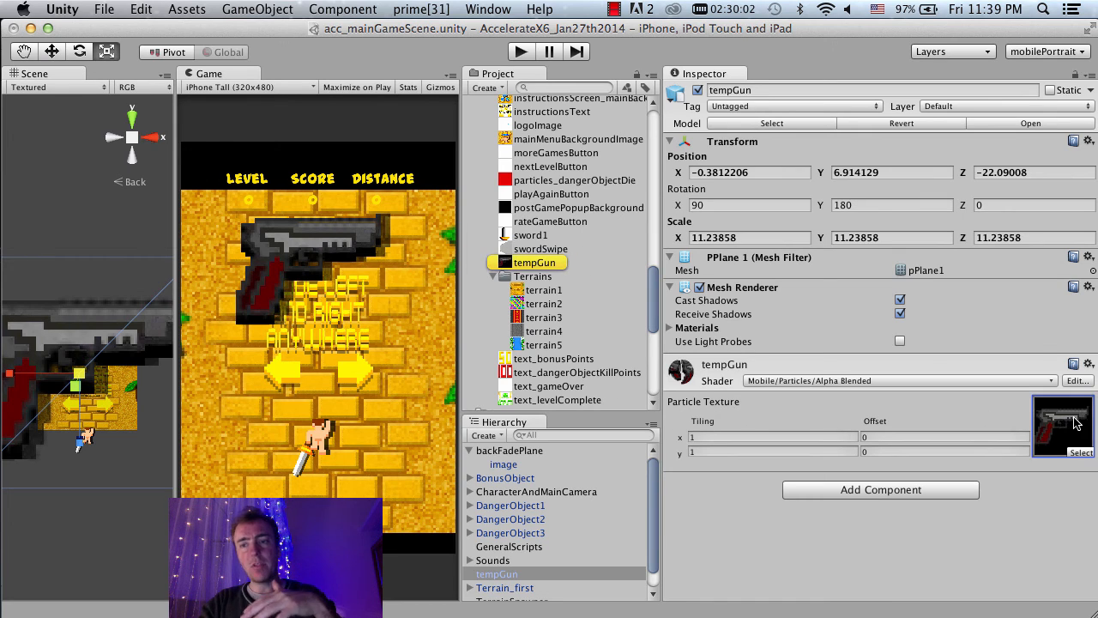
left_click(556, 264)
scroll(904, 386, "down", 3)
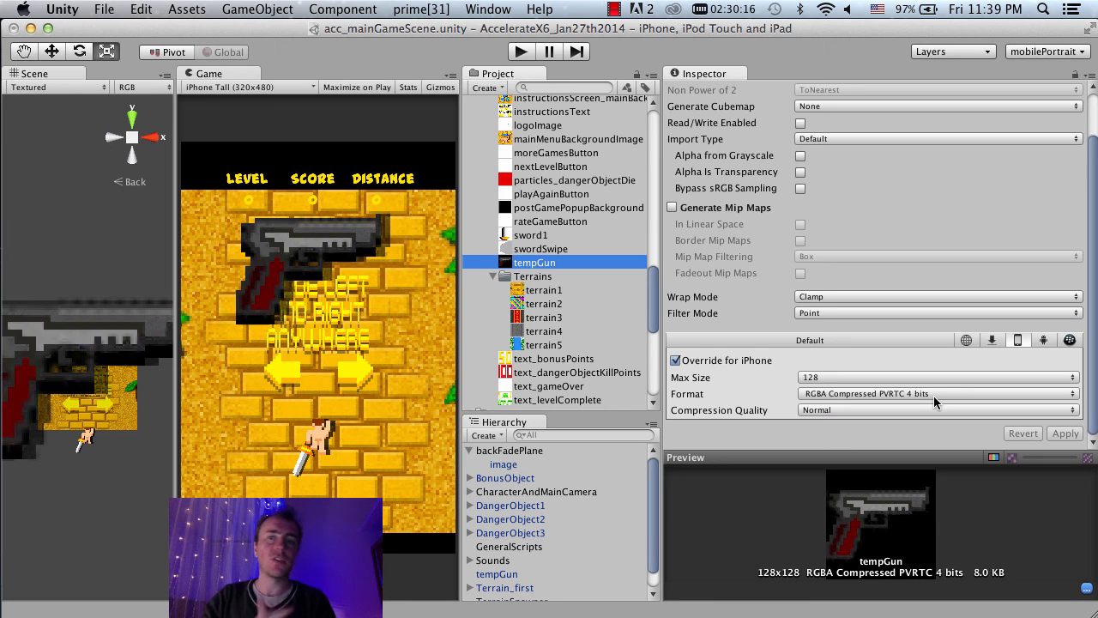
left_click(933, 395)
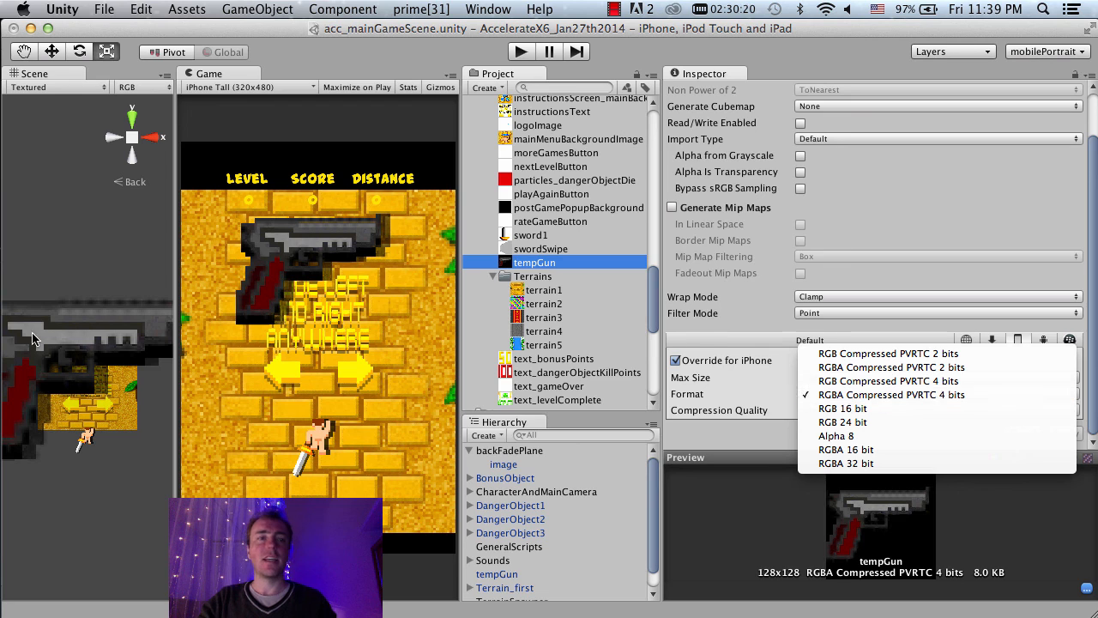
left_click(104, 339)
Step: Select the tempGun plane and scale it down uniformly to about 2.6
left_click(117, 335)
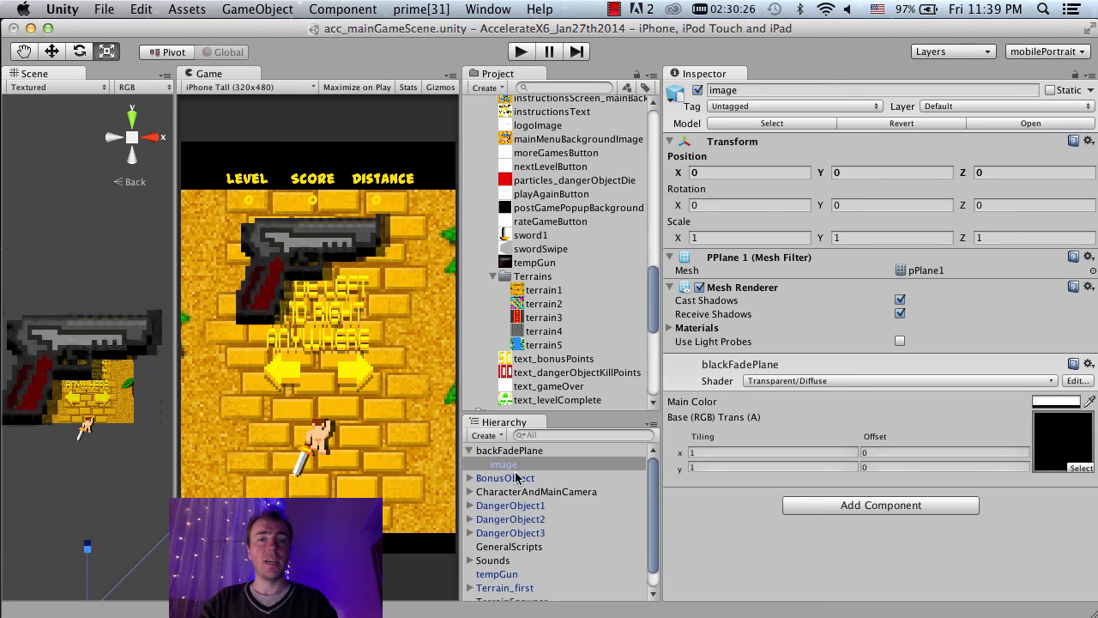
left_click(506, 572)
left_click_drag(94, 377, 24, 406)
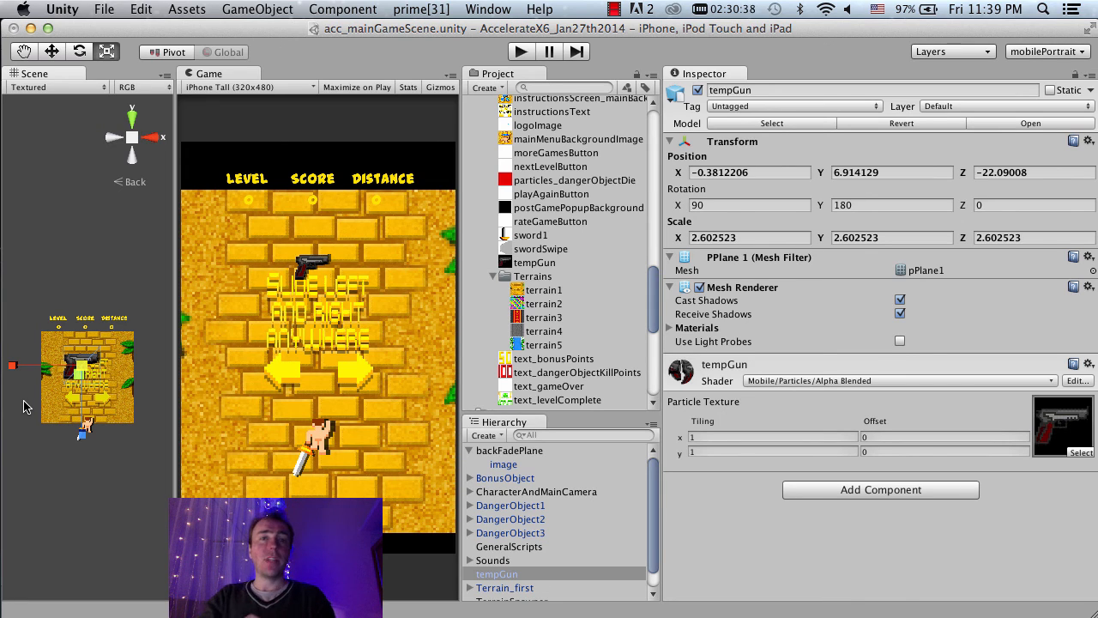
key("super+Tab")
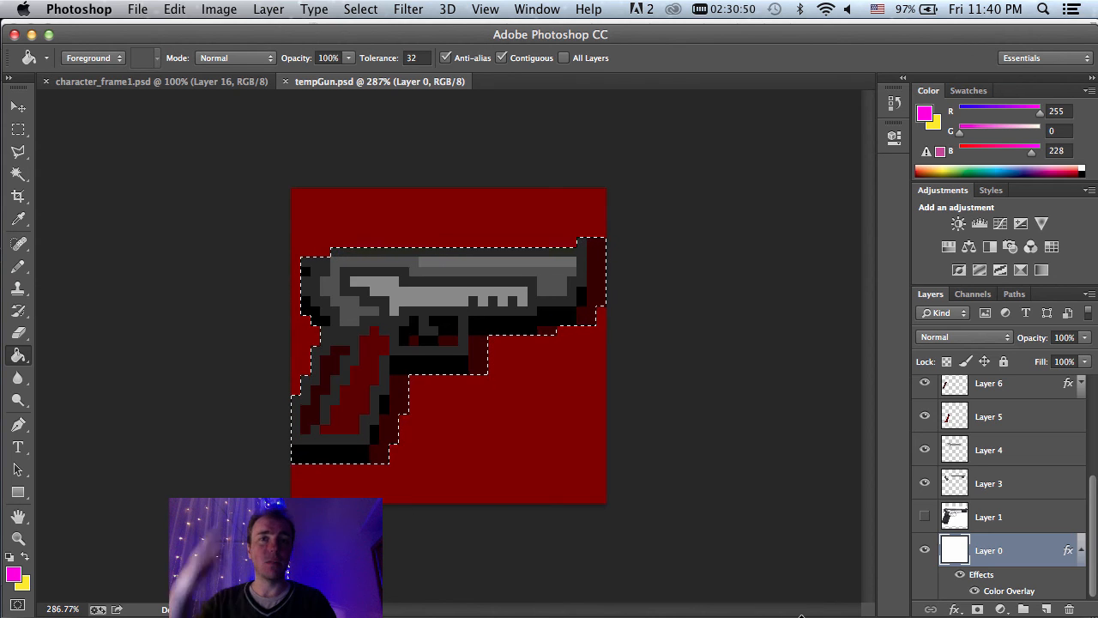
left_click(735, 613)
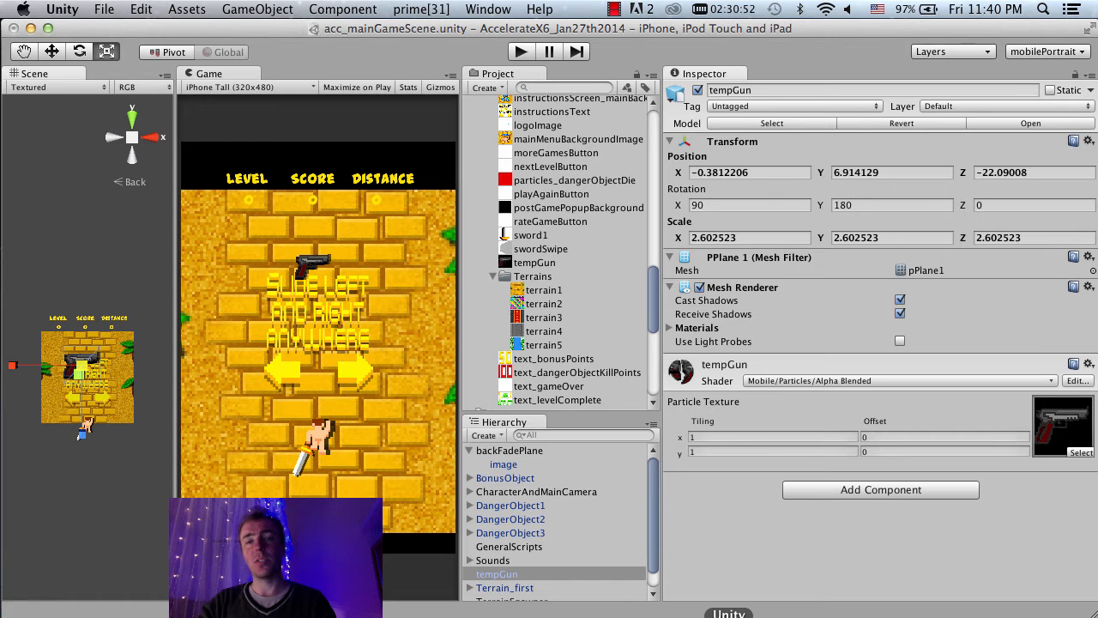